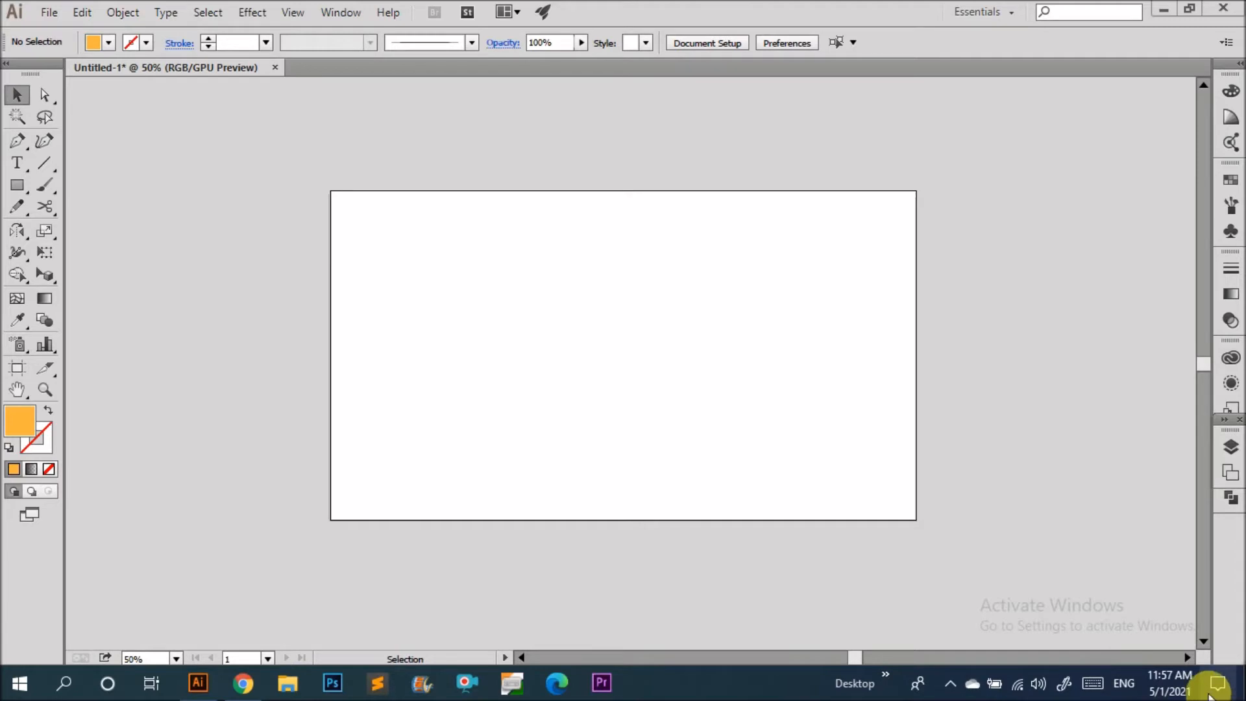
Draw a rectangle covering the whole artboard with the Rectangle tool.
{"action": "scroll", "coordinate": [490, 395], "scroll_direction": "up", "scroll_amount": 1}
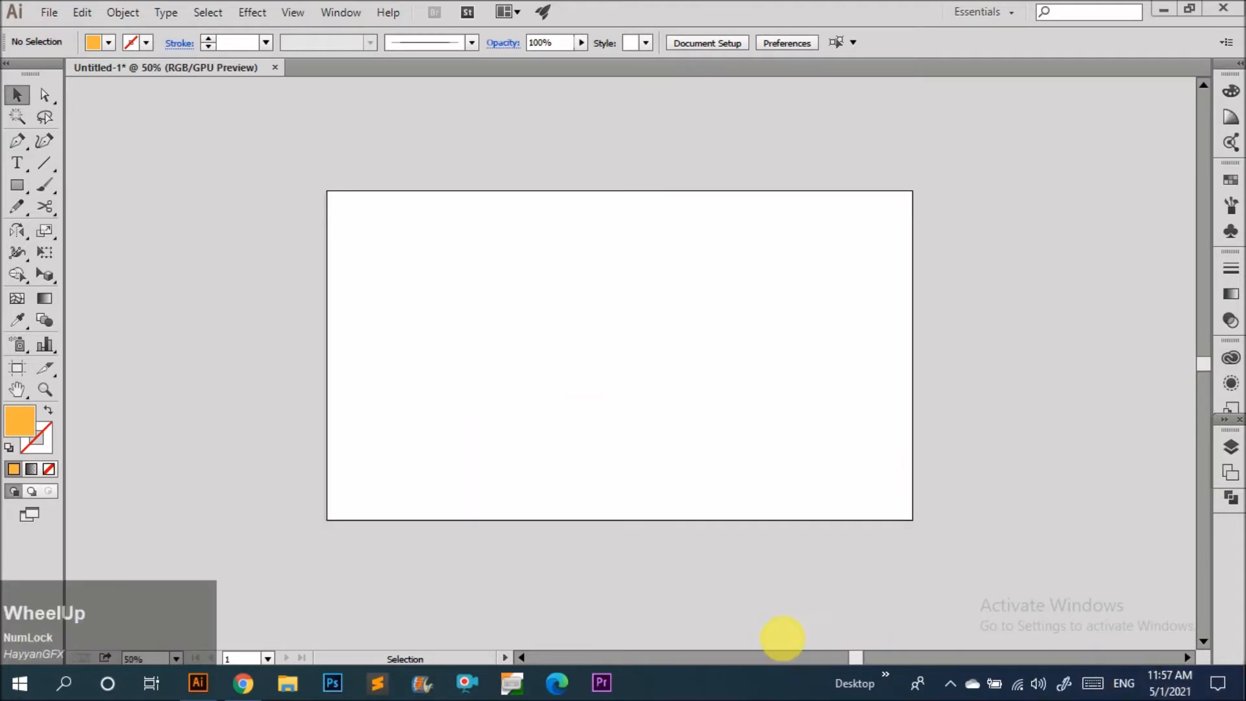
{"action": "key", "text": "m"}
{"action": "key", "text": "m"}
{"action": "left_click_drag", "start_coordinate": [330, 192], "coordinate": [912, 519]}
{"action": "key", "text": "v"}
Apply a gradient fill to the rectangle and set the right gradient stop to dark gray at 100% opacity.
{"action": "left_click", "coordinate": [1231, 290]}
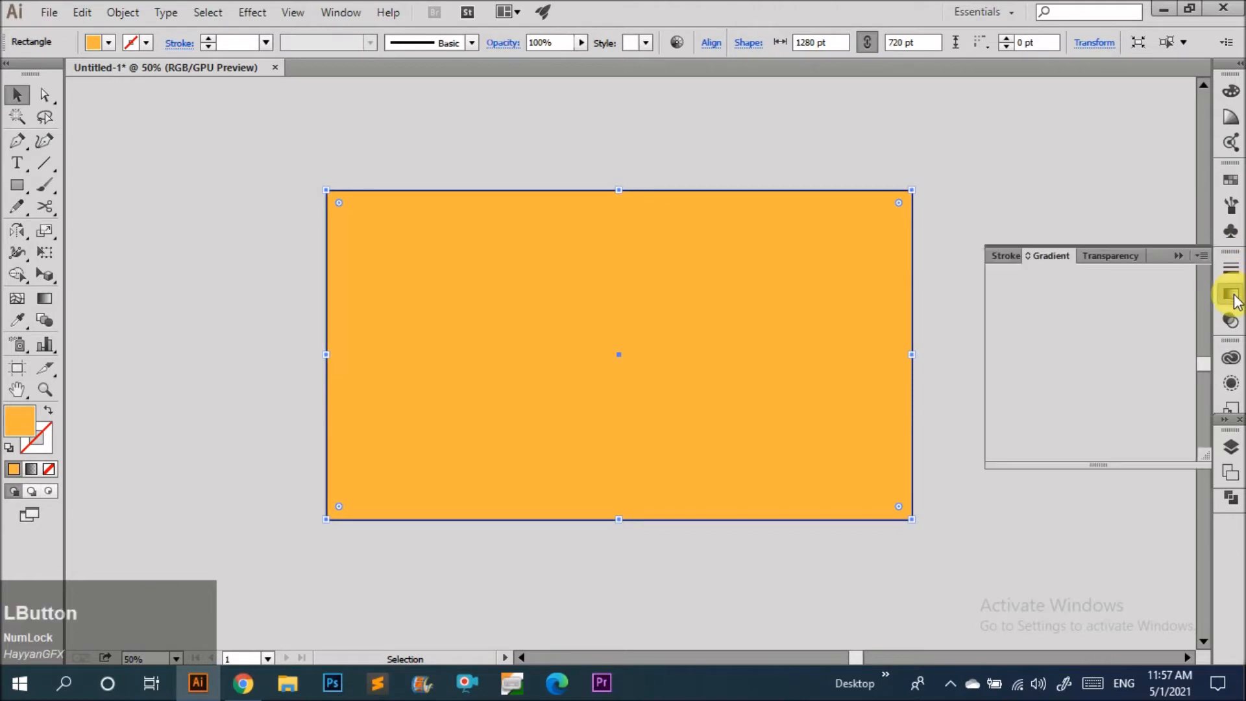
{"action": "left_click", "coordinate": [1000, 401]}
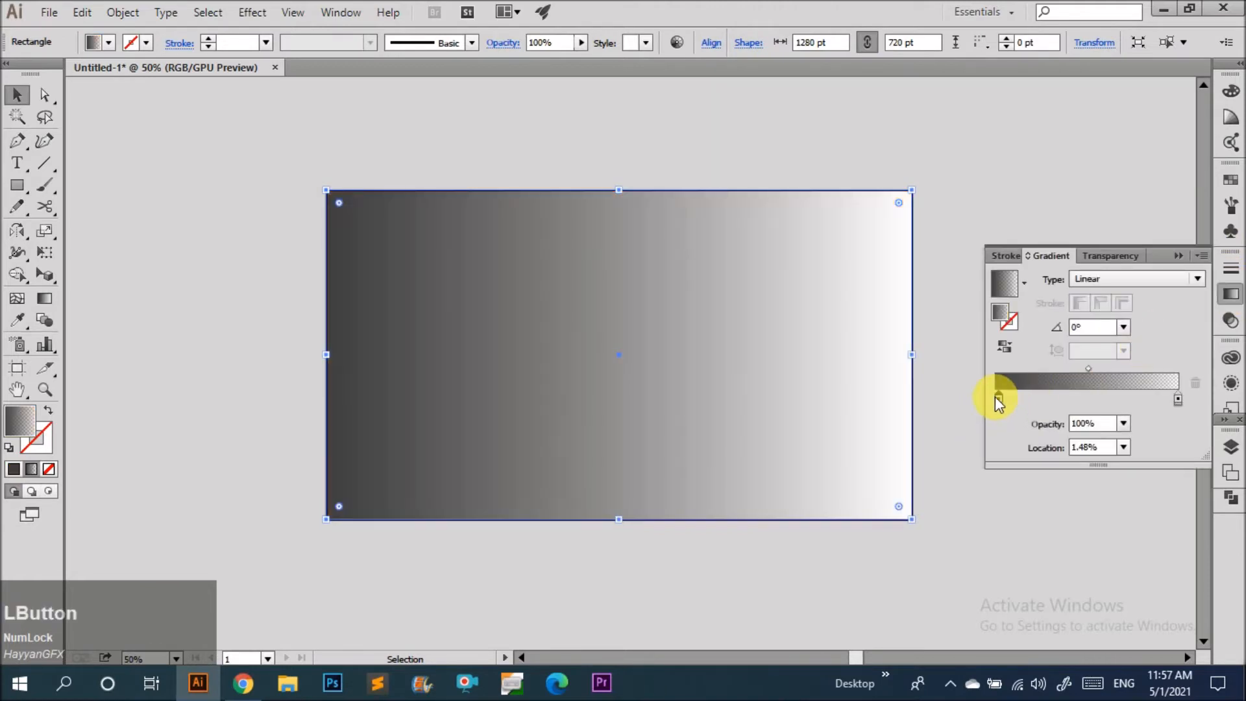
{"action": "double_click", "coordinate": [1178, 398]}
{"action": "left_click", "coordinate": [1000, 498]}
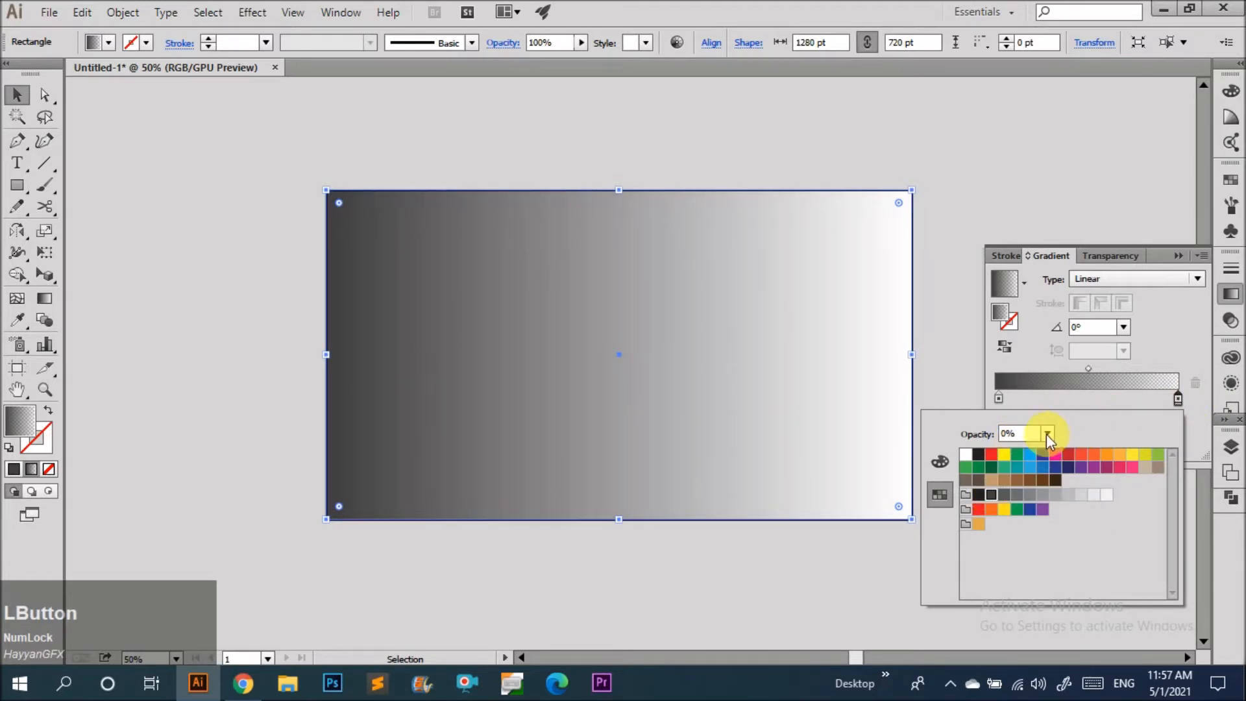
{"action": "left_click", "coordinate": [1048, 435]}
{"action": "left_click", "coordinate": [1079, 656]}
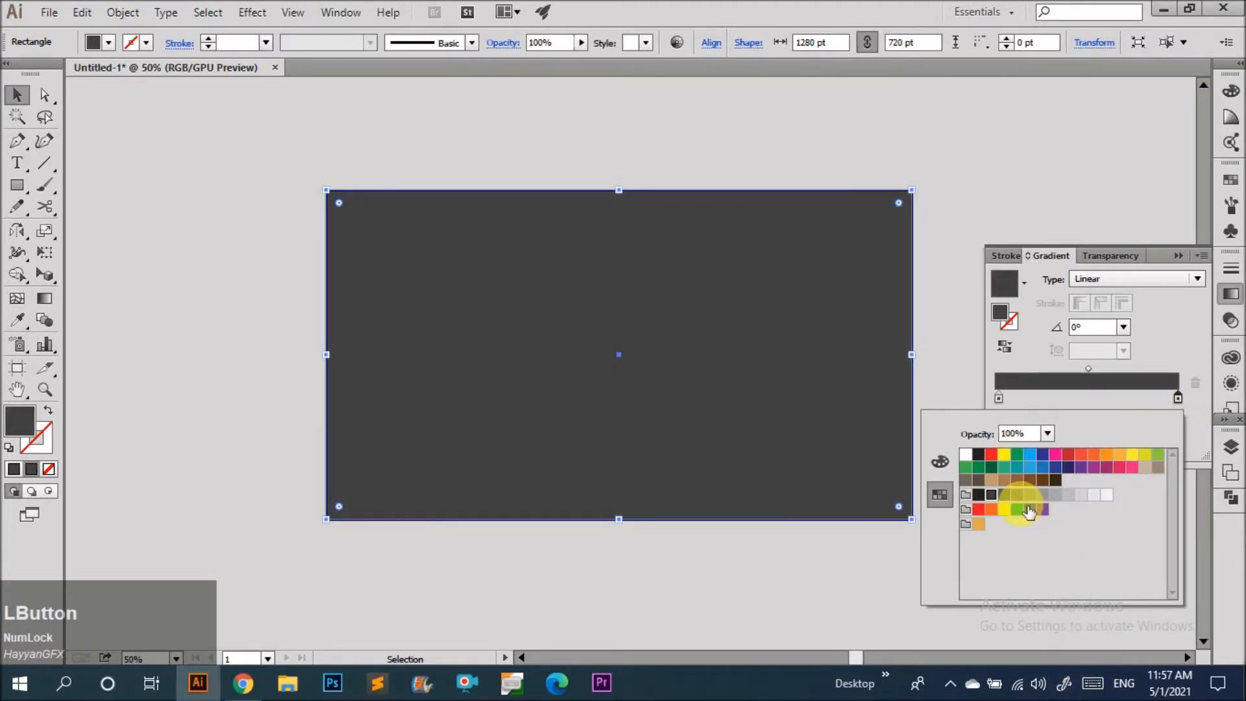
Set the left gradient stop to black using the RGB color sliders.
{"action": "left_click", "coordinate": [995, 402]}
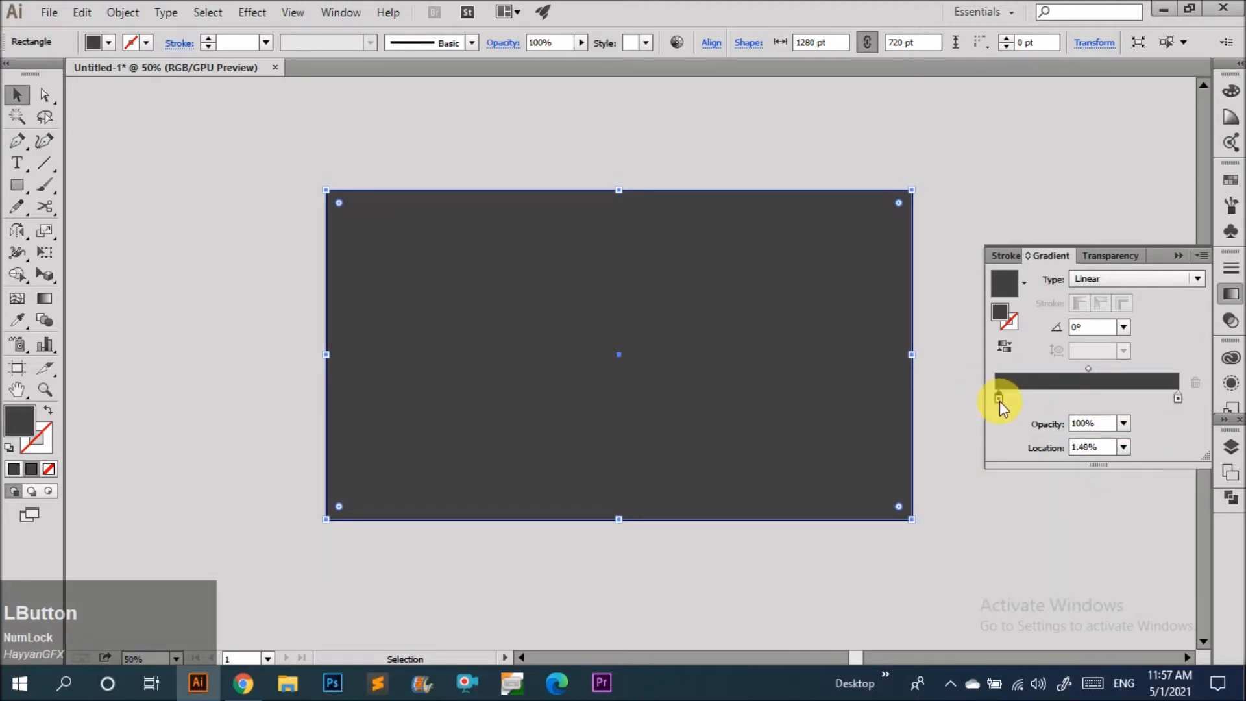
{"action": "double_click", "coordinate": [999, 399]}
{"action": "left_click", "coordinate": [988, 461]}
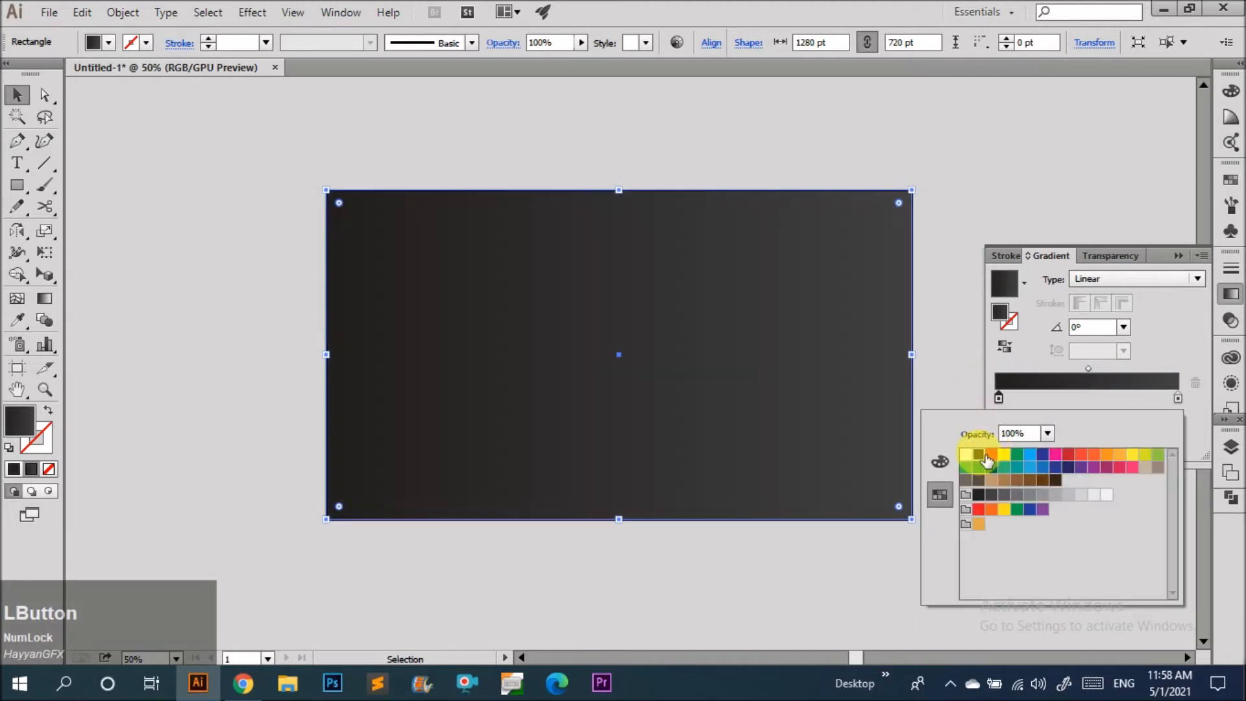
{"action": "left_click", "coordinate": [940, 462]}
{"action": "left_click_drag", "start_coordinate": [1036, 466], "coordinate": [1022, 499]}
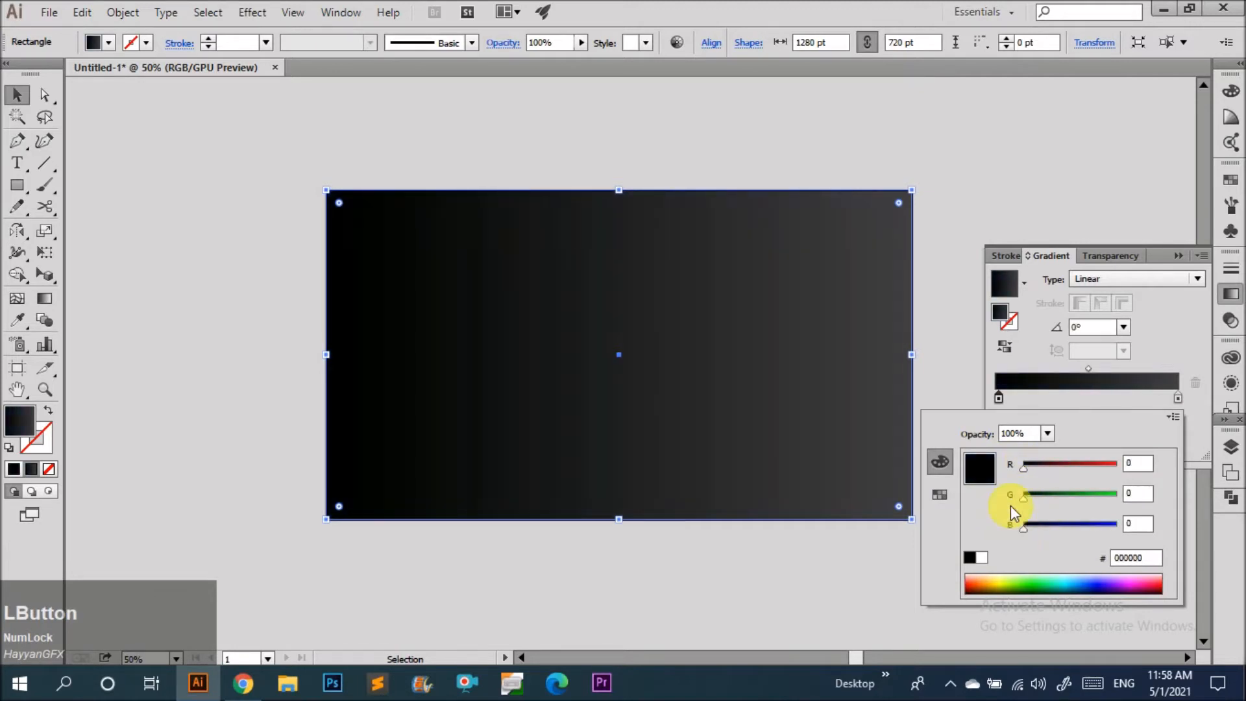
Change the gradient type from Linear to Radial.
{"action": "left_click", "coordinate": [1046, 295]}
{"action": "left_click", "coordinate": [1135, 285]}
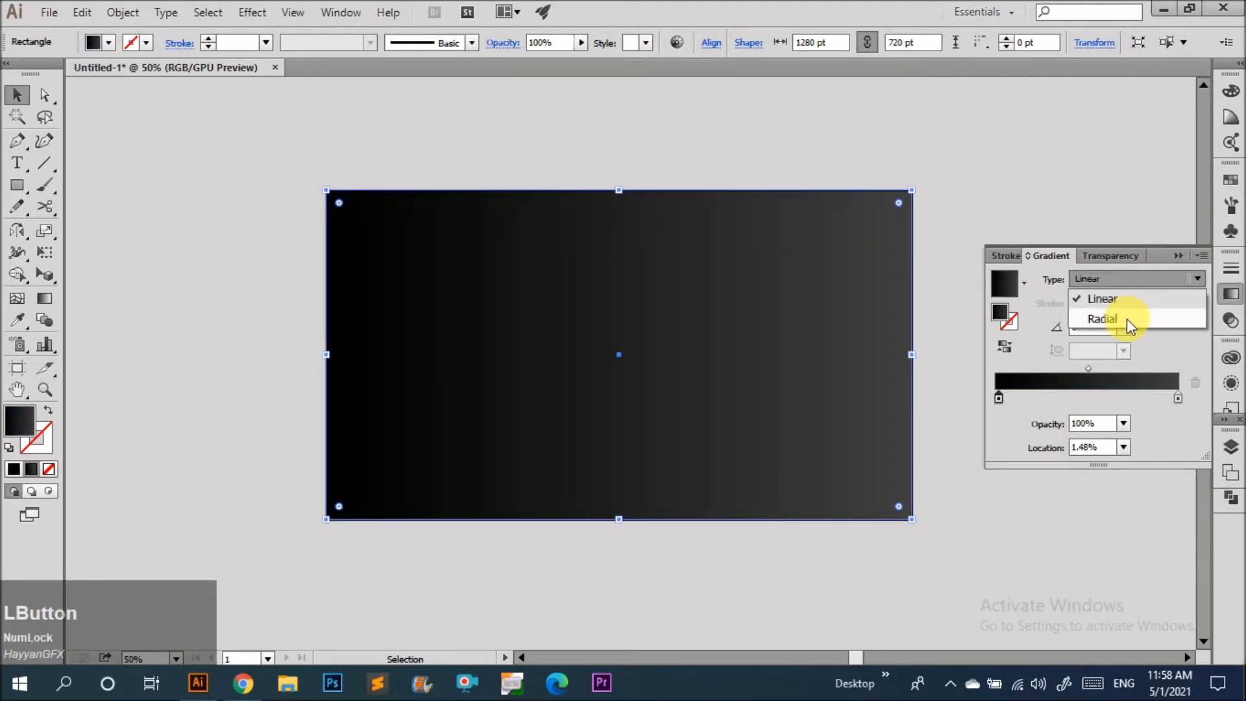
{"action": "left_click", "coordinate": [1127, 324]}
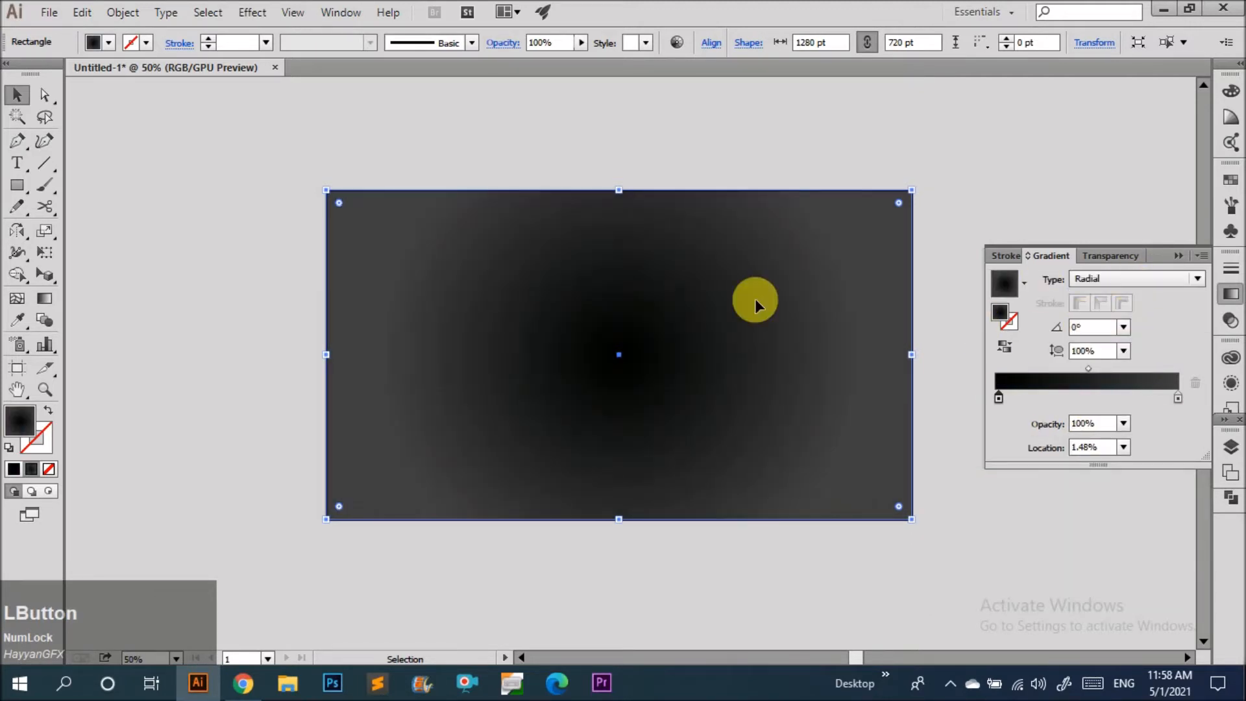
Reverse the radial gradient and tint its center stop a dark purplish brown with the RGB sliders.
{"action": "left_click", "coordinate": [1004, 348]}
{"action": "double_click", "coordinate": [997, 398]}
{"action": "left_click_drag", "start_coordinate": [1041, 499], "coordinate": [1039, 468]}
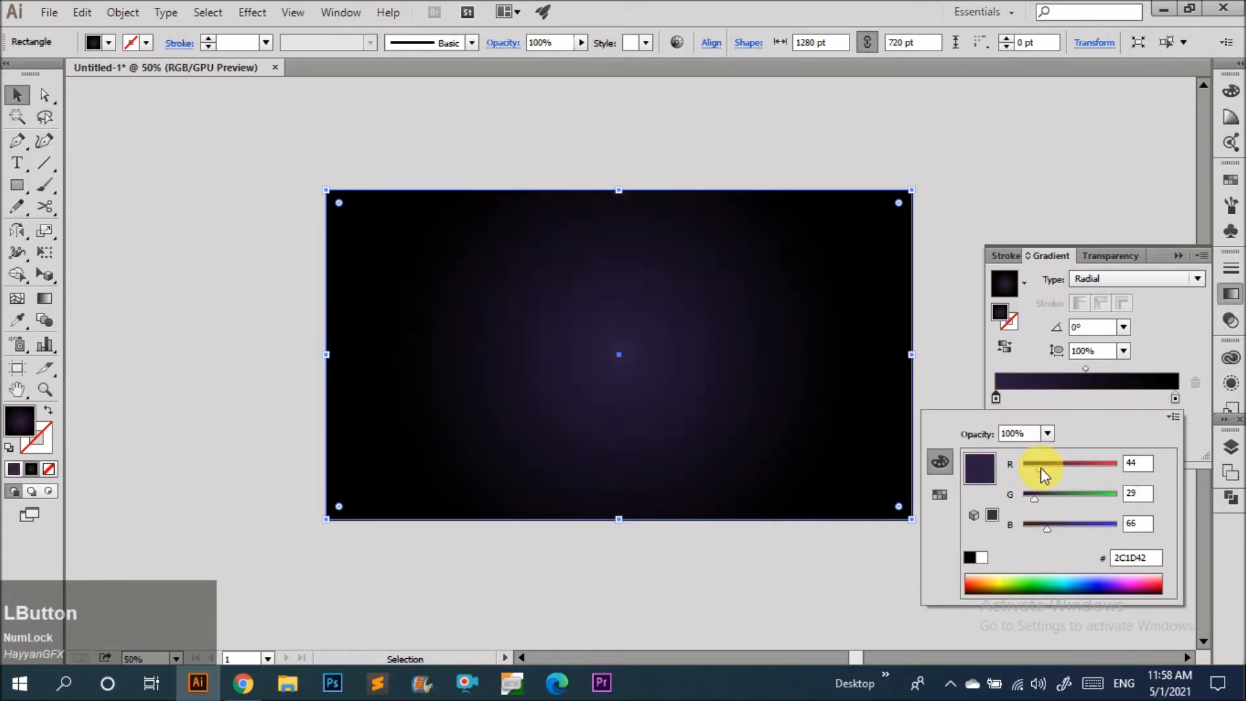
{"action": "left_click", "coordinate": [1038, 525]}
{"action": "left_click_drag", "start_coordinate": [1038, 524], "coordinate": [1034, 525]}
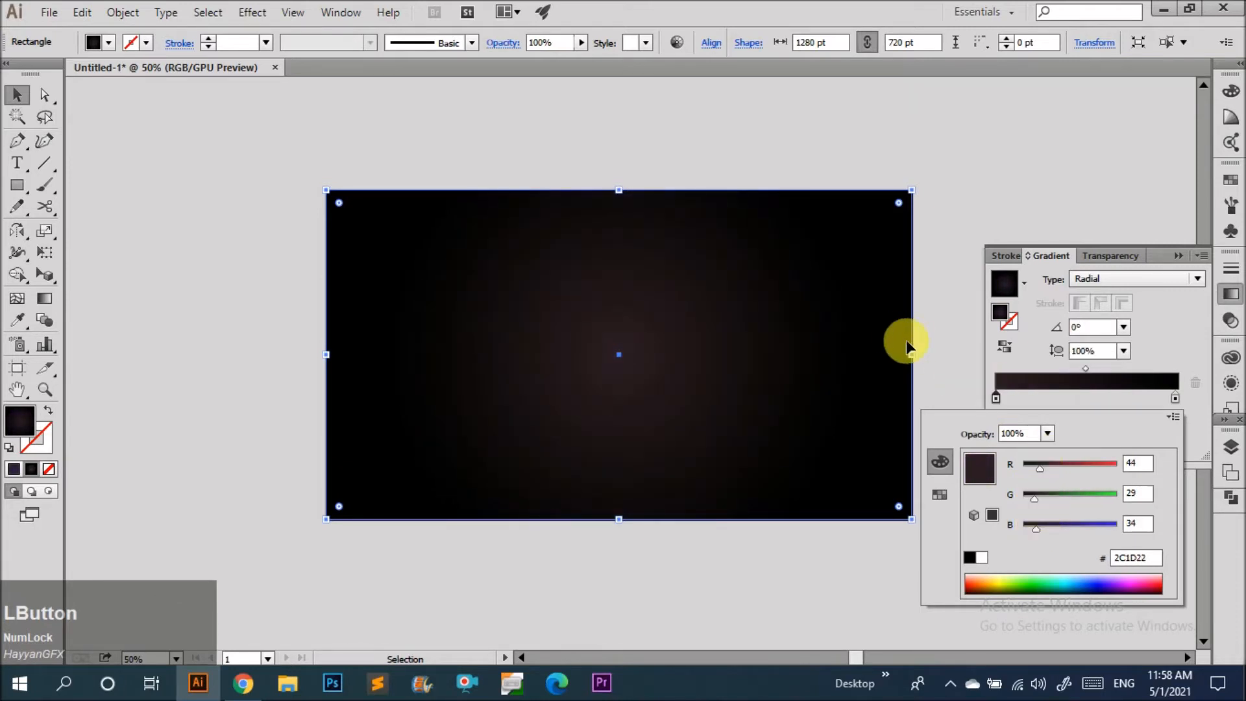
Reposition and enlarge the radial gradient with the Gradient tool so its glow sits toward the upper left.
{"action": "key", "text": "g"}
{"action": "mouse_move", "coordinate": [549, 372]}
{"action": "left_mouse_down"}
{"action": "mouse_move", "coordinate": [640, 295]}
{"action": "mouse_move", "coordinate": [810, 232]}
{"action": "left_mouse_up"}
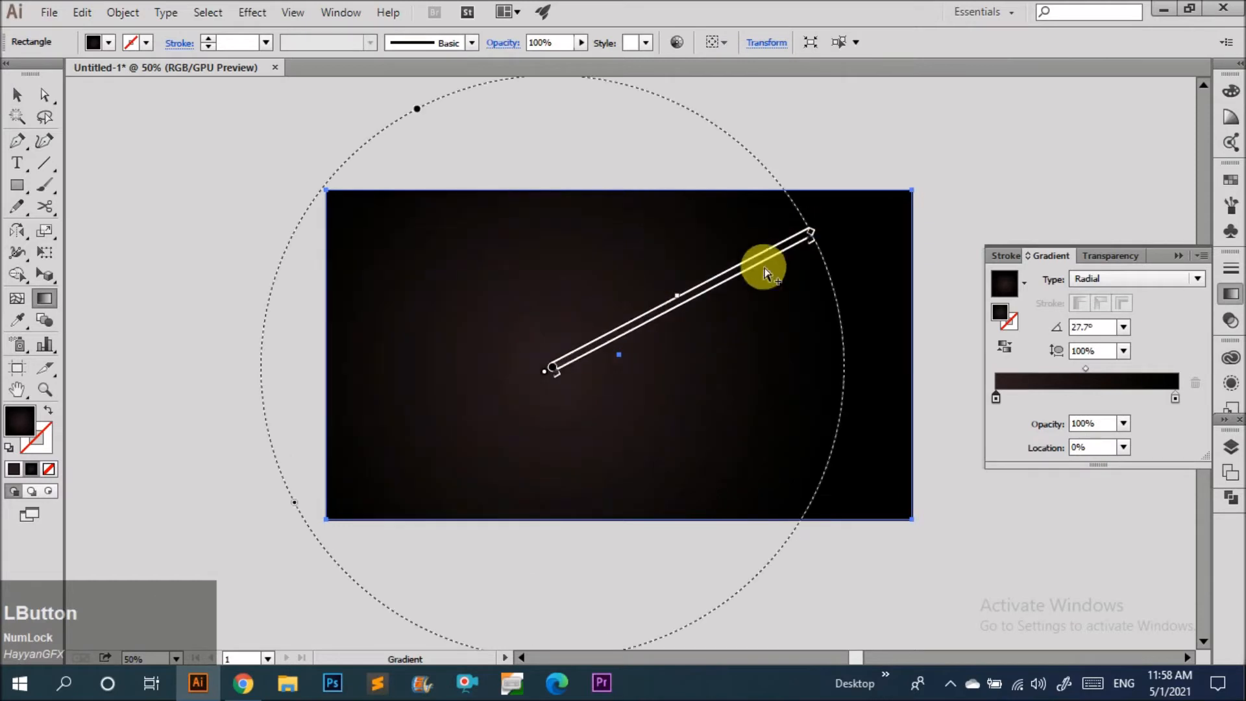
{"action": "left_click_drag", "start_coordinate": [721, 356], "coordinate": [344, 263]}
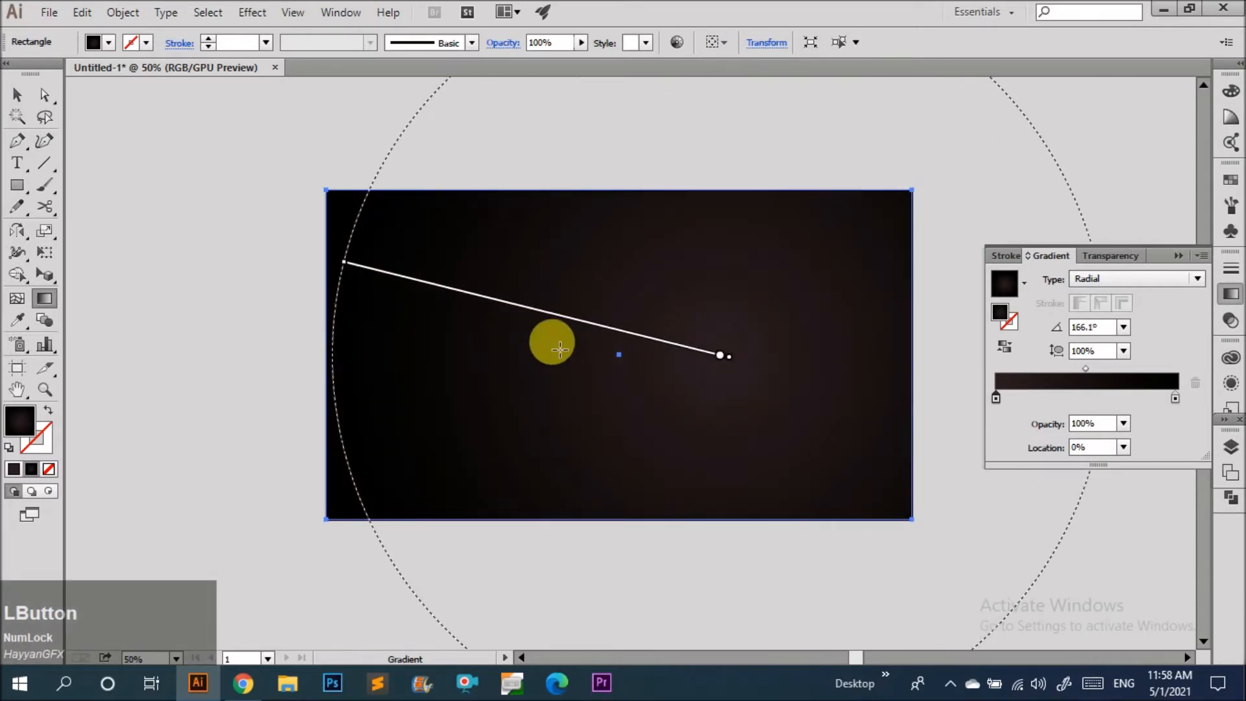
{"action": "left_click_drag", "start_coordinate": [550, 351], "coordinate": [732, 153]}
{"action": "key", "text": "ctrl"}
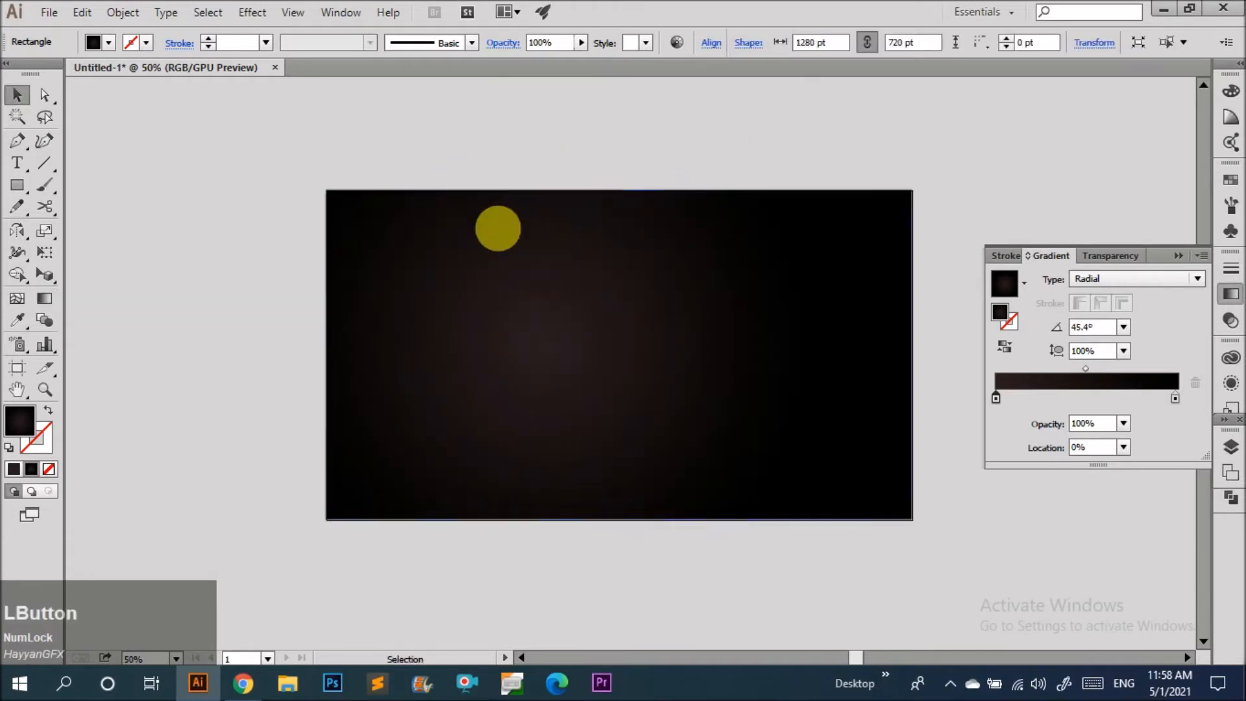
Lock the background rectangle.
{"action": "key", "text": "ctrl+2"}
{"action": "scroll", "coordinate": [513, 397], "scroll_direction": "down", "scroll_amount": 2}
{"action": "left_click", "coordinate": [513, 397]}
{"action": "scroll", "coordinate": [512, 398], "scroll_direction": "up", "scroll_amount": 2}
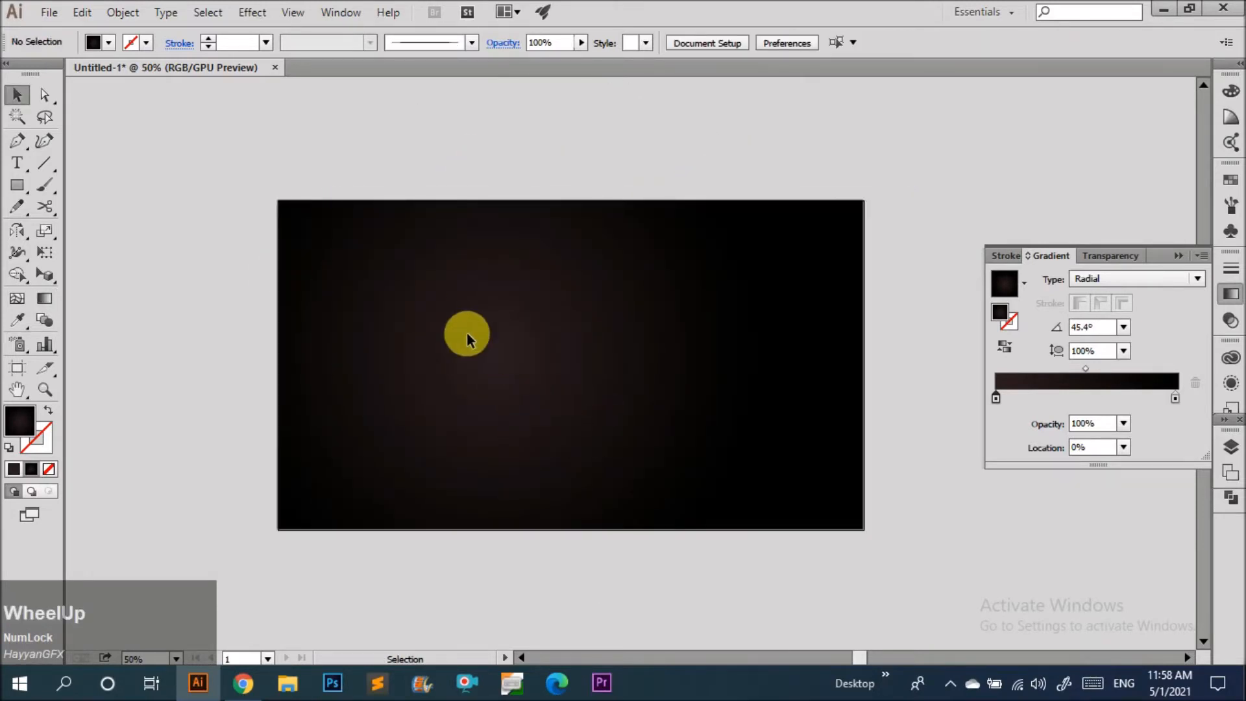
Draw a closed triangle path with the Pen tool across the artboard's top-left corner.
{"action": "key", "text": "p"}
{"action": "left_click", "coordinate": [278, 201]}
{"action": "left_click", "coordinate": [454, 200]}
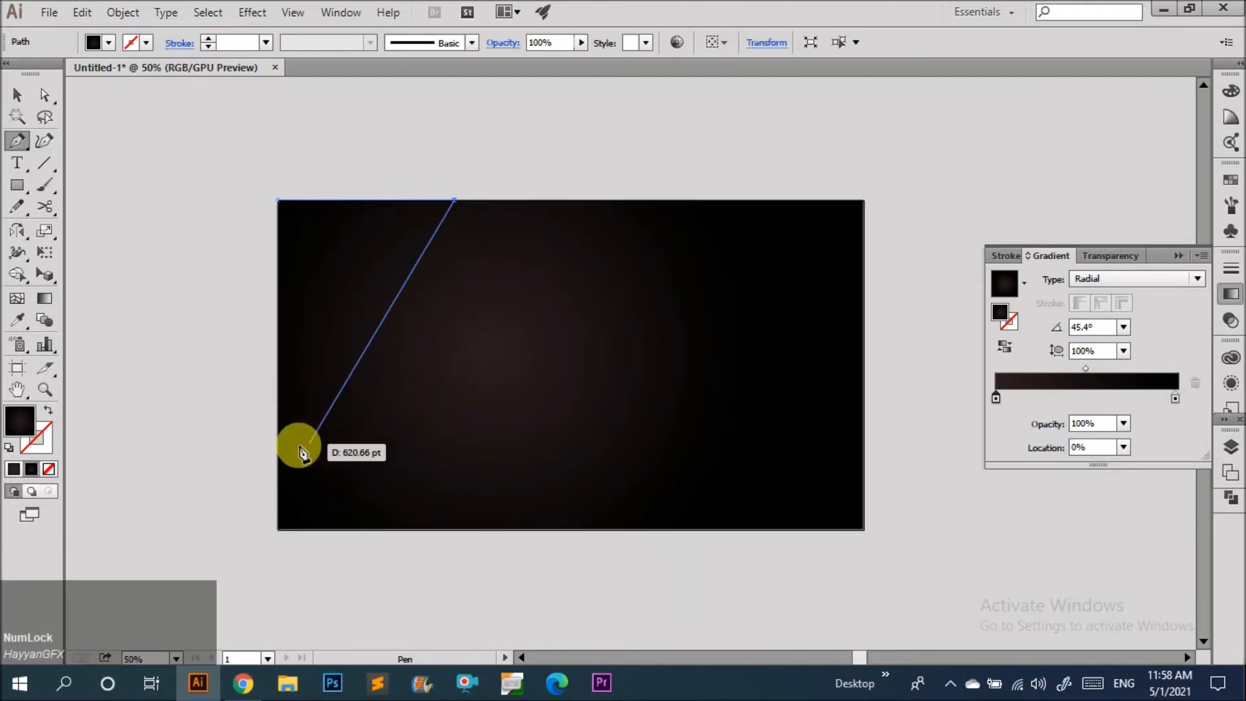
{"action": "left_click", "coordinate": [279, 436]}
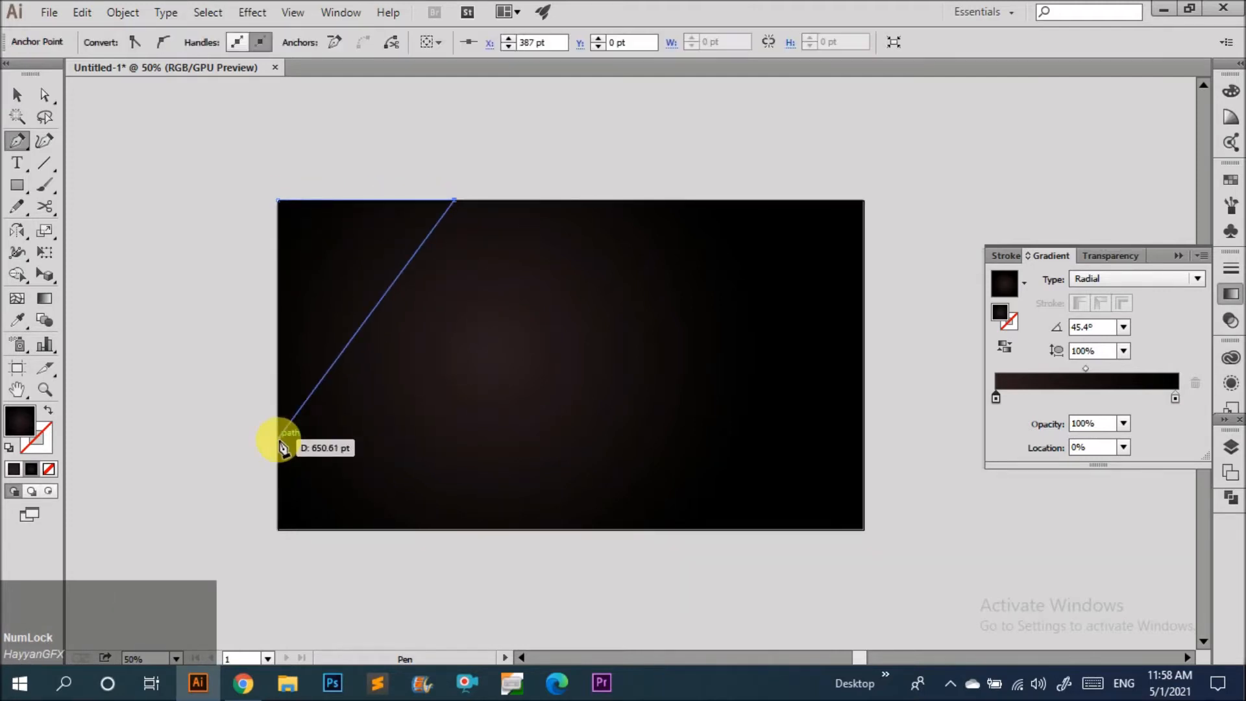
{"action": "left_click", "coordinate": [279, 202]}
{"action": "key", "text": "v"}
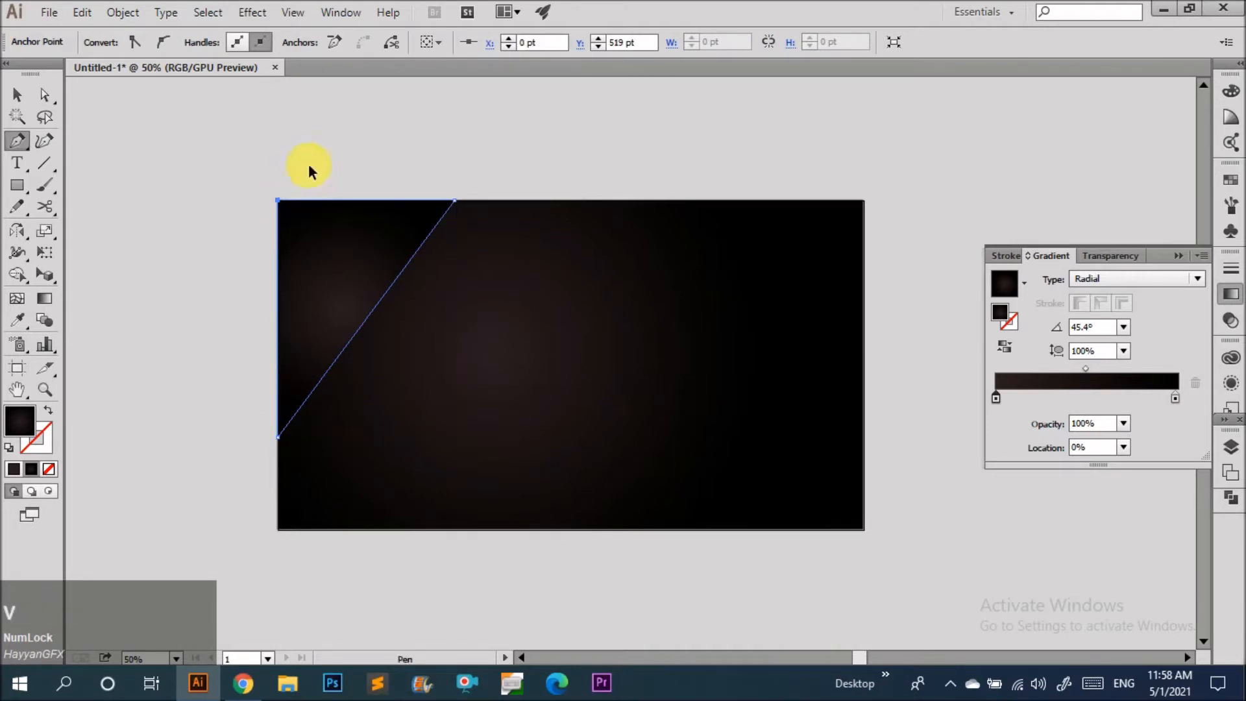
Unlock all objects and set the background gradient's center stop to dark gray 1A1D22.
{"action": "left_click", "coordinate": [329, 214]}
{"action": "left_click_drag", "start_coordinate": [325, 175], "coordinate": [393, 257]}
{"action": "left_click", "coordinate": [214, 115]}
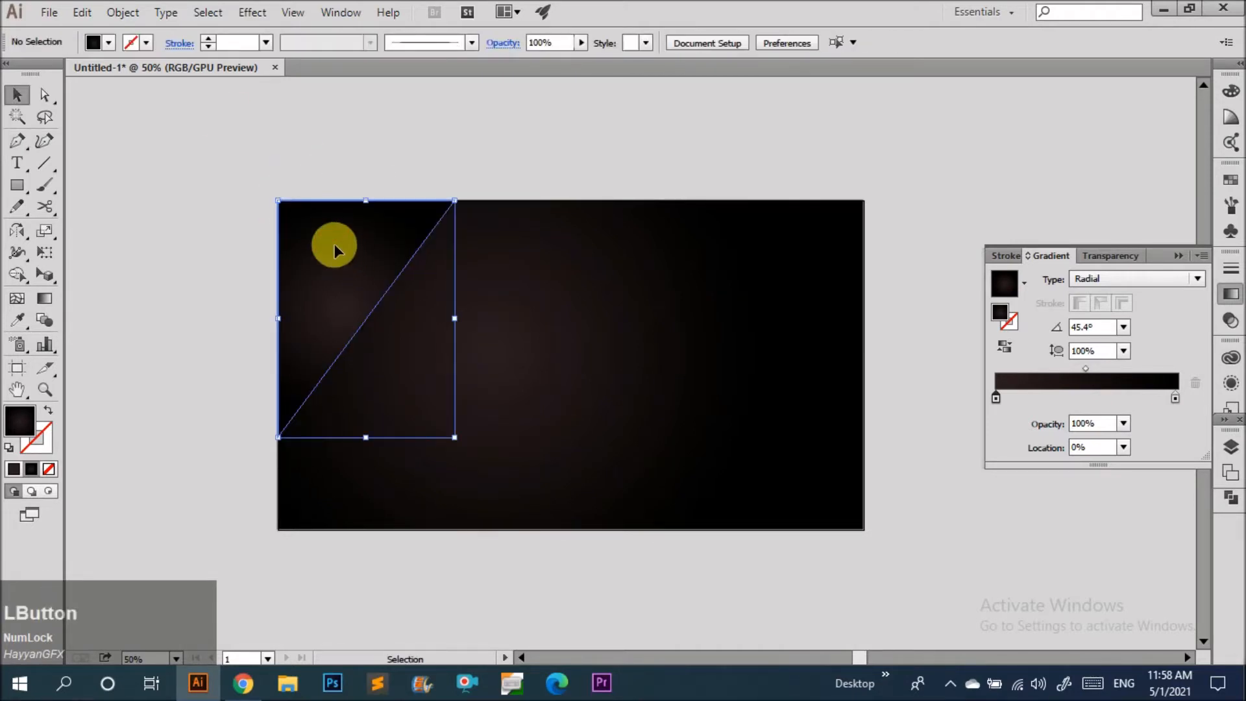
{"action": "left_click", "coordinate": [338, 242]}
{"action": "key", "text": "ctrl+alt+2"}
{"action": "left_click", "coordinate": [521, 163]}
{"action": "left_click", "coordinate": [531, 222]}
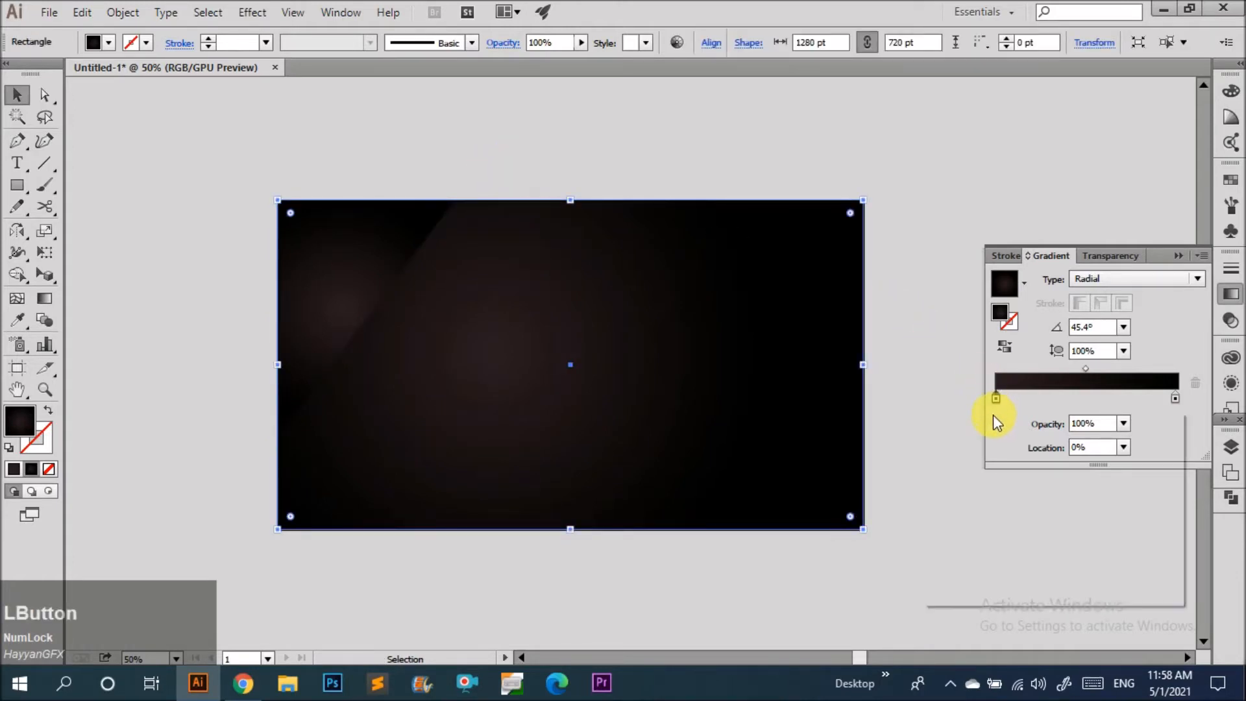
{"action": "double_click", "coordinate": [995, 399]}
{"action": "left_click", "coordinate": [1033, 469]}
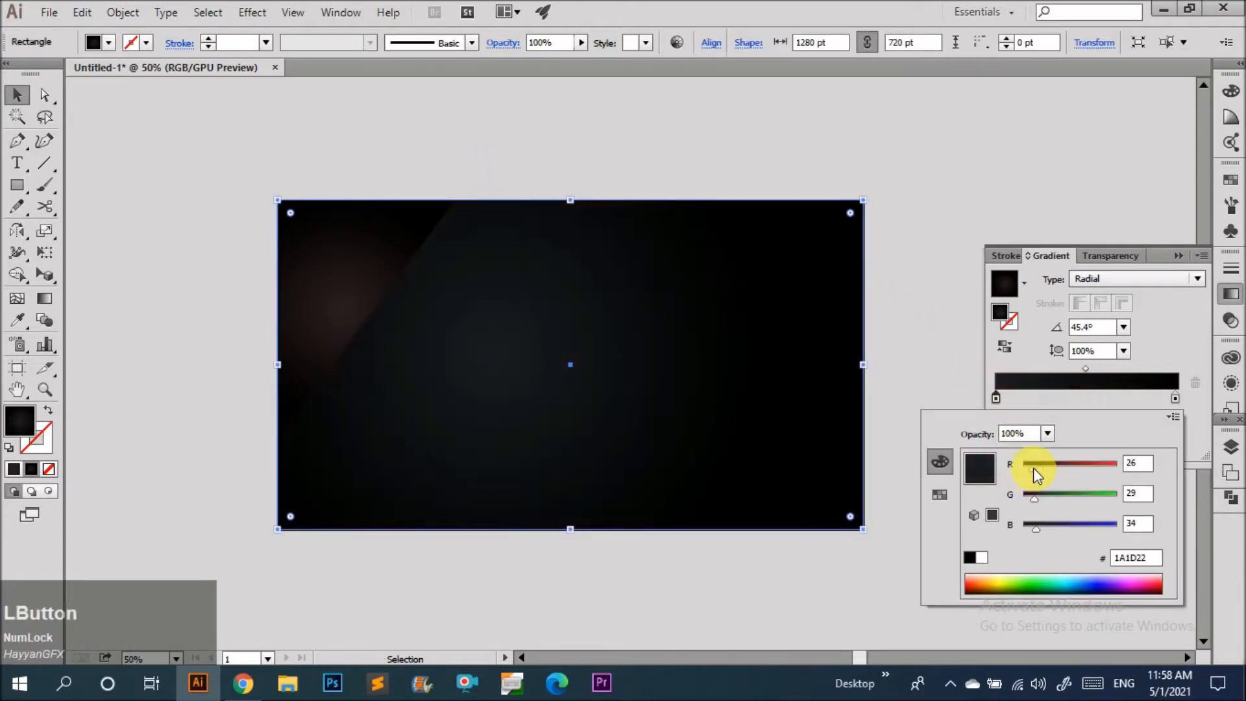
{"action": "left_click", "coordinate": [963, 323]}
Sample the background gradient onto the triangle with the Eyedropper, then lock the background rectangle and select the triangle.
{"action": "left_click", "coordinate": [359, 281]}
{"action": "key", "text": "i"}
{"action": "left_click", "coordinate": [598, 346]}
{"action": "key", "text": "v"}
{"action": "left_click", "coordinate": [623, 305]}
{"action": "key", "text": "ctrl+2"}
{"action": "left_click", "coordinate": [355, 310]}
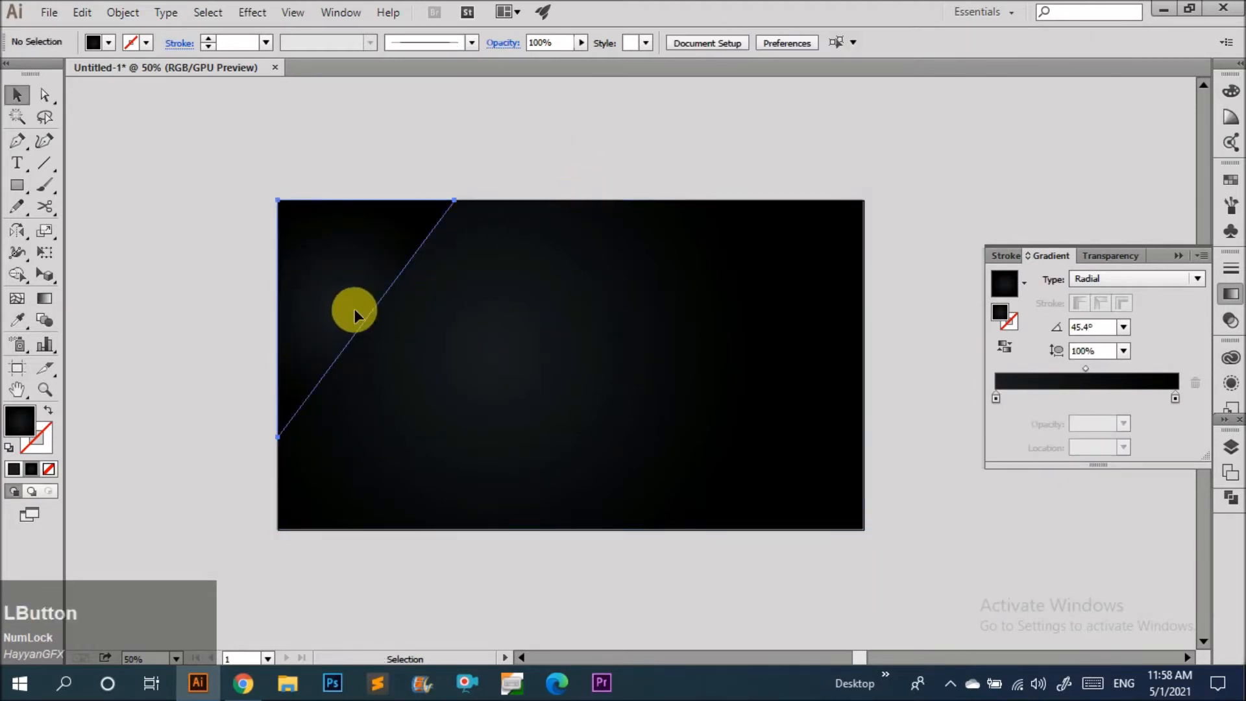
Fill the triangle with the gold gradient swatch.
{"action": "left_click", "coordinate": [110, 46]}
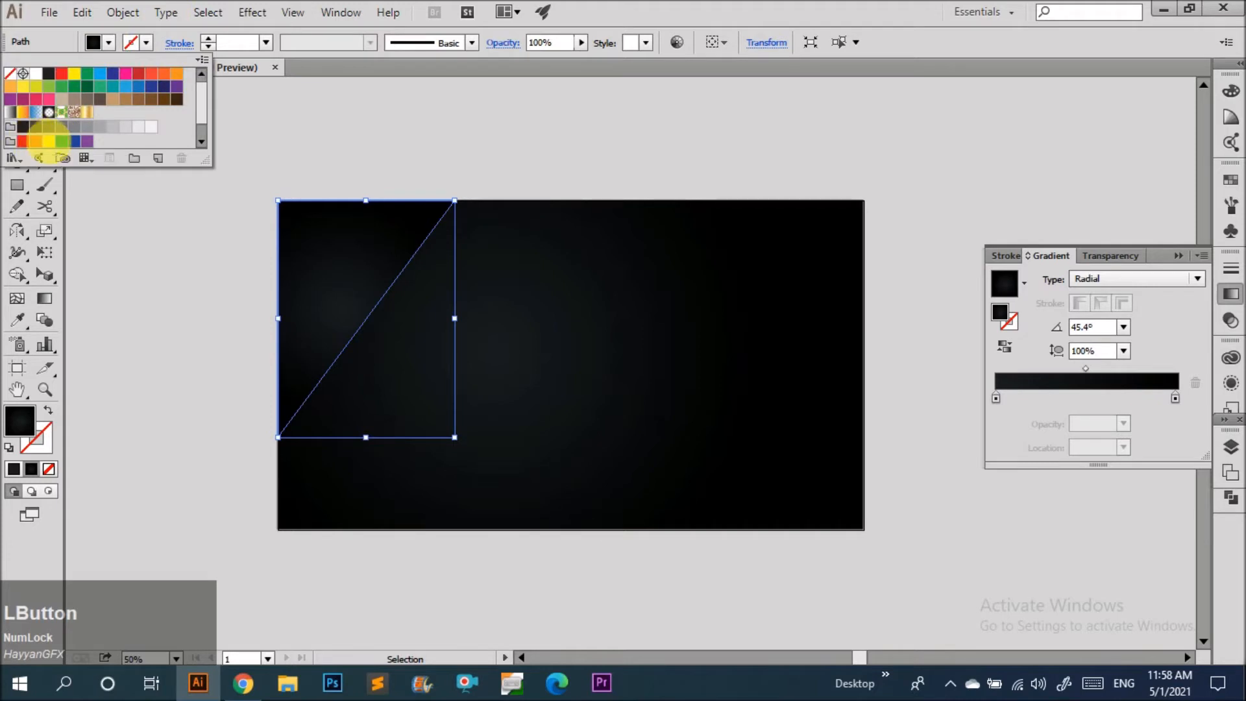
{"action": "left_click", "coordinate": [49, 140]}
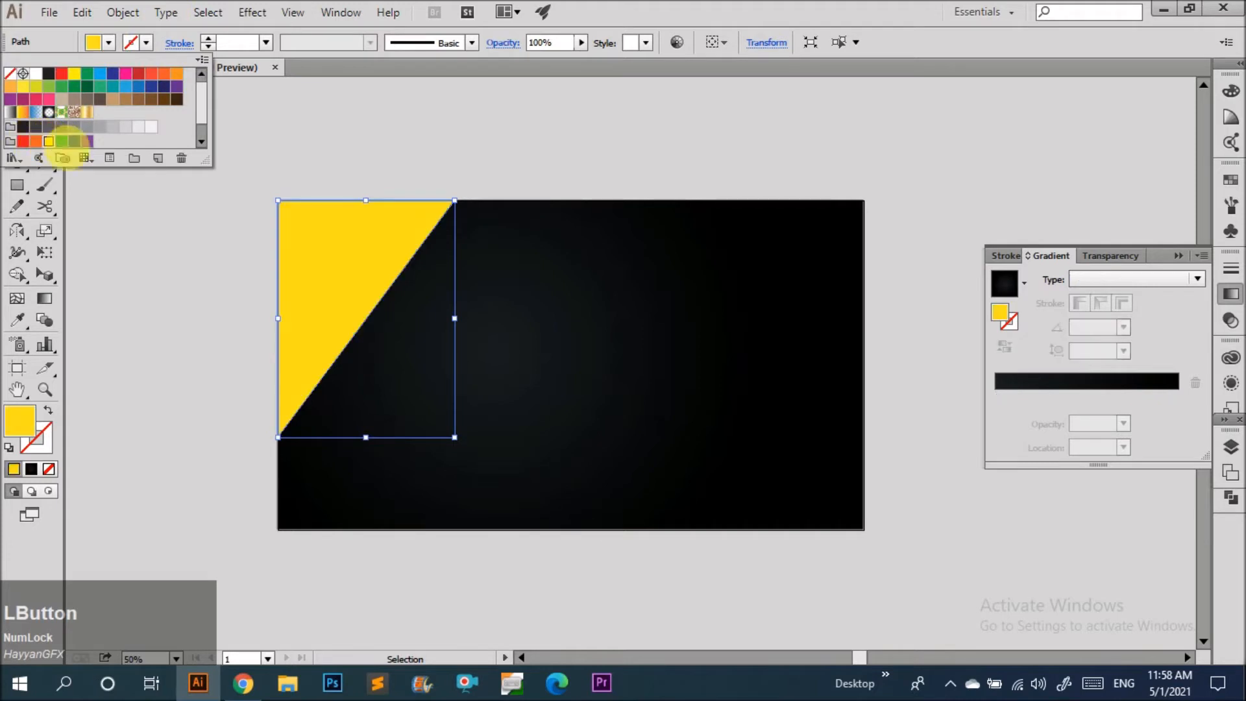
{"action": "left_click", "coordinate": [88, 112]}
Drag the gold gradient diagonally across the triangle with the Gradient tool, about -123° angle.
{"action": "key", "text": "v"}
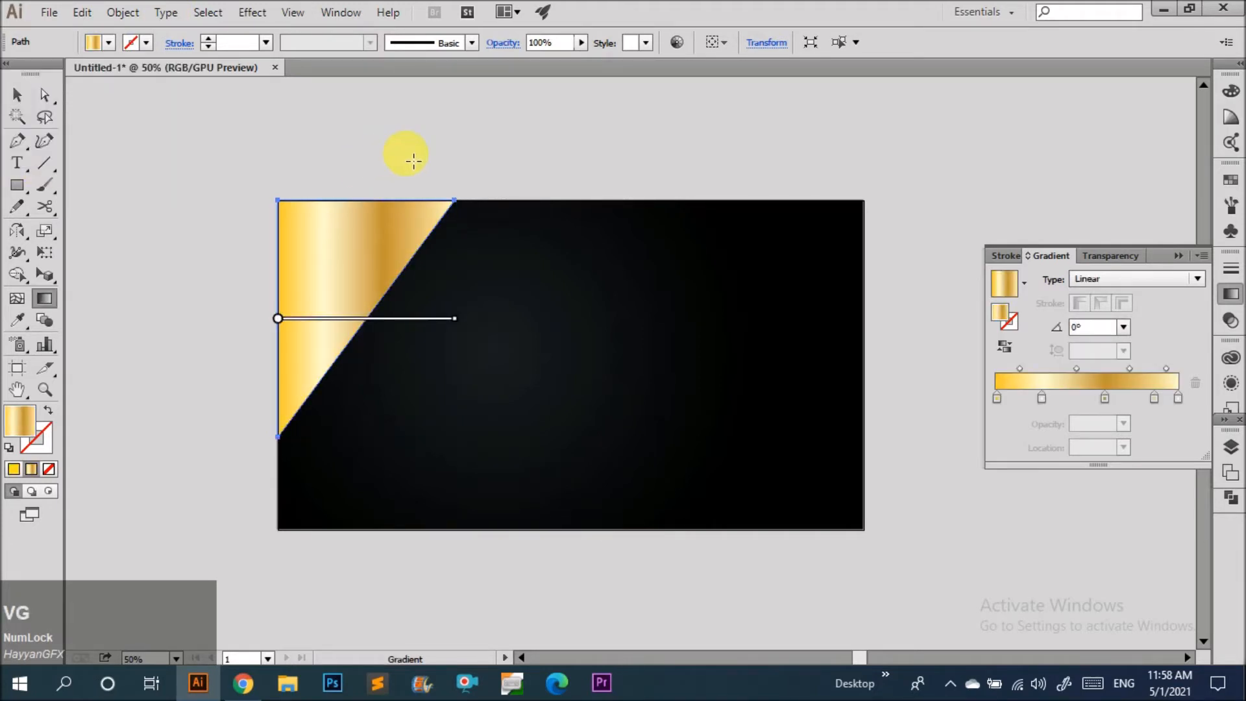
{"action": "scroll", "coordinate": [477, 130], "scroll_direction": "down", "scroll_amount": 3}
{"action": "mouse_move", "coordinate": [484, 140]}
{"action": "left_mouse_down"}
{"action": "mouse_move", "coordinate": [310, 385]}
{"action": "mouse_move", "coordinate": [301, 363]}
{"action": "left_mouse_up"}
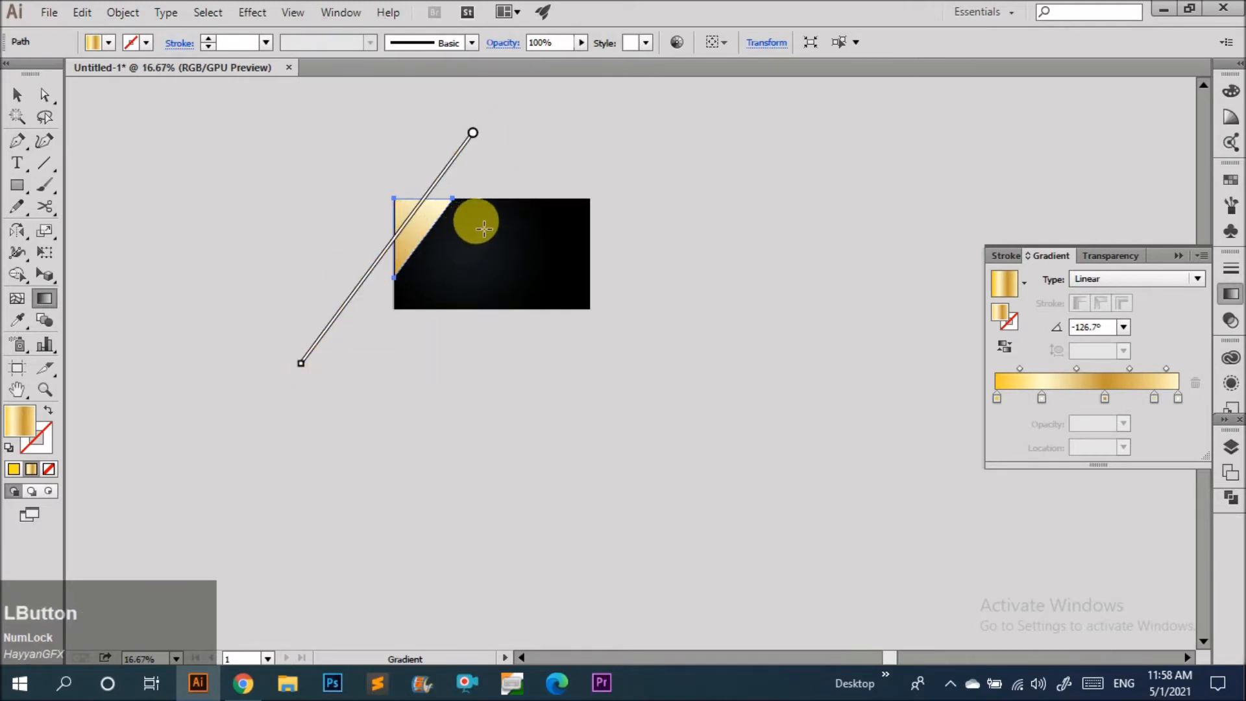
{"action": "scroll", "coordinate": [483, 228], "scroll_direction": "up", "scroll_amount": 2}
{"action": "left_click_drag", "start_coordinate": [514, 103], "coordinate": [321, 400]}
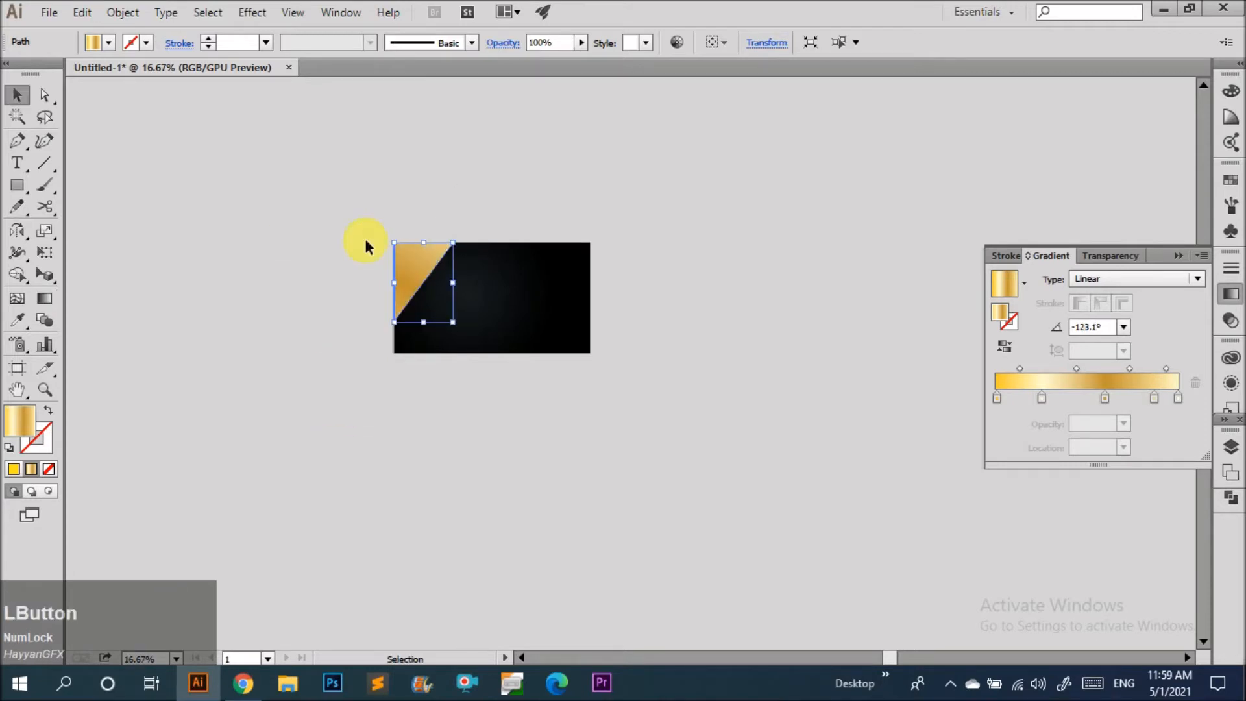
Lock the gold triangle.
{"action": "scroll", "coordinate": [403, 279], "scroll_direction": "up", "scroll_amount": 3}
{"action": "key", "text": "ctrl+2"}
{"action": "left_click", "coordinate": [402, 283]}
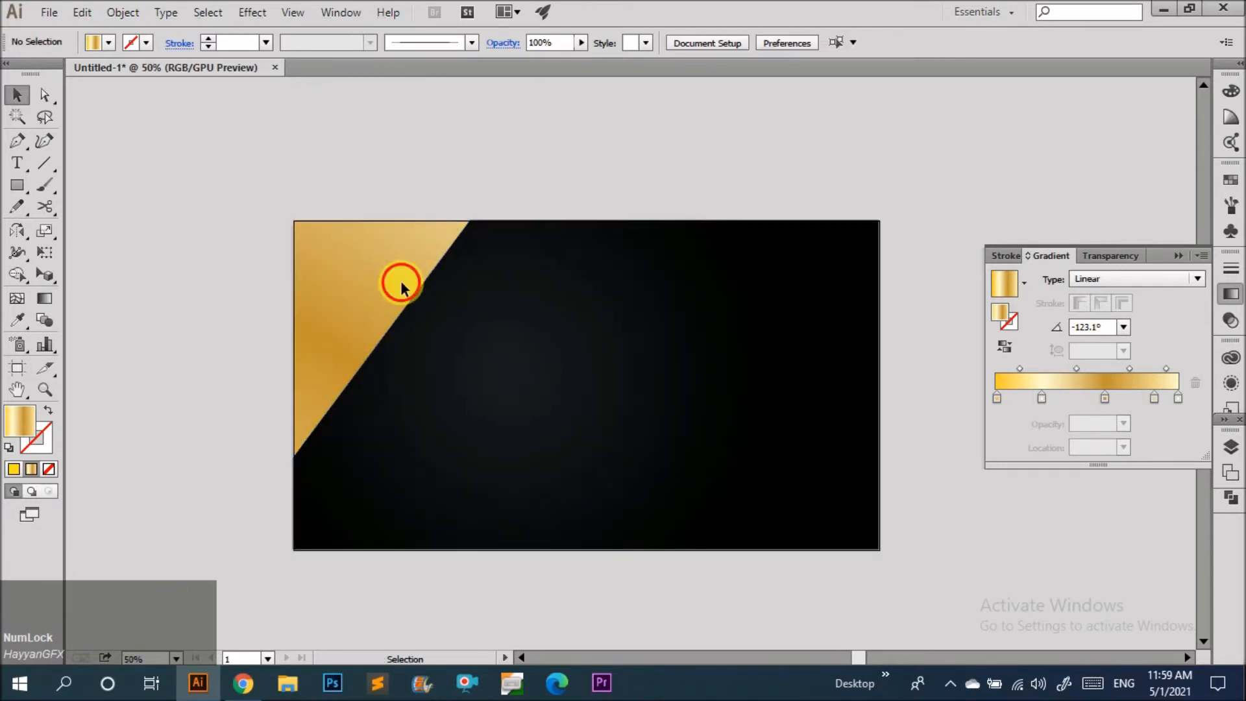
{"action": "scroll", "coordinate": [305, 218], "scroll_direction": "up", "scroll_amount": 3}
{"action": "scroll", "coordinate": [300, 225], "scroll_direction": "down", "scroll_amount": 4}
{"action": "left_click", "coordinate": [487, 356]}
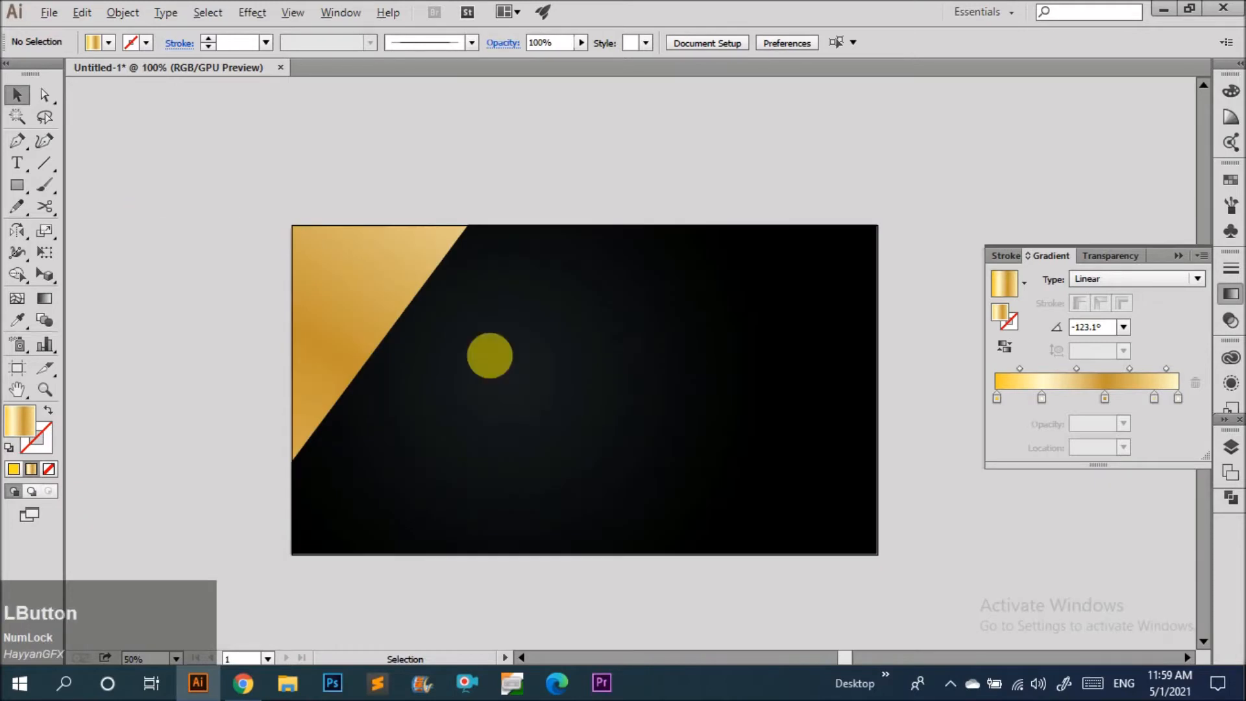
{"action": "scroll", "coordinate": [601, 389], "scroll_direction": "up", "scroll_amount": 1}
{"action": "key", "text": "m"}
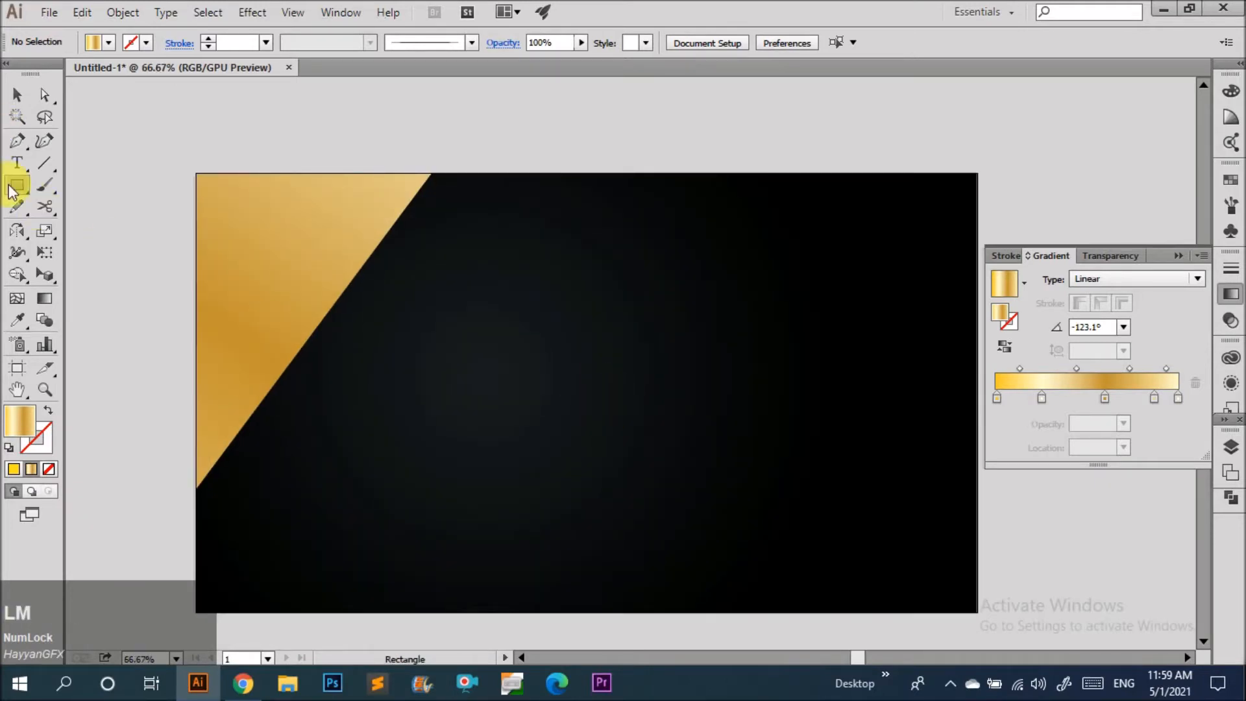
{"action": "left_click_drag", "start_coordinate": [12, 191], "coordinate": [89, 270]}
{"action": "left_click_drag", "start_coordinate": [612, 392], "coordinate": [745, 437]}
{"action": "key", "text": "v"}
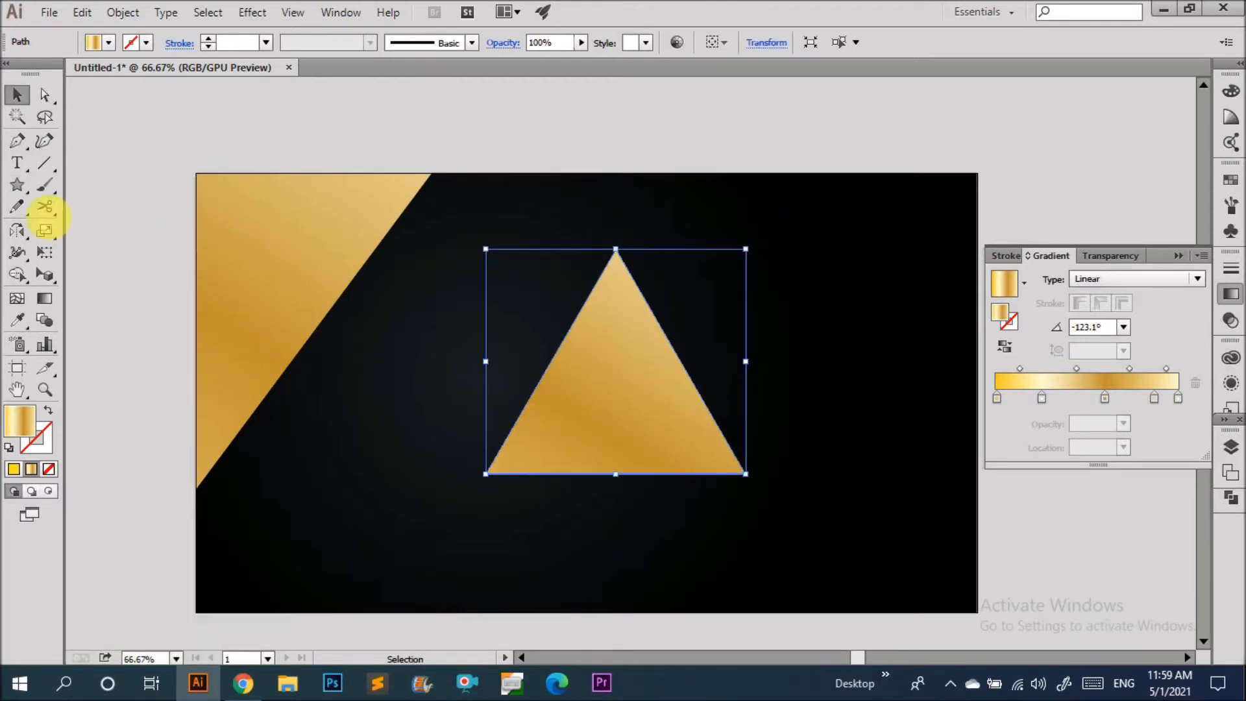
{"action": "key", "text": "ctrl+z"}
Create a 3-point star with Radius 1 245.4246 pt and Radius 2 0 pt near the artboard center.
{"action": "left_click", "coordinate": [16, 190]}
{"action": "left_click_drag", "start_coordinate": [17, 185], "coordinate": [118, 282]}
{"action": "left_click", "coordinate": [509, 371]}
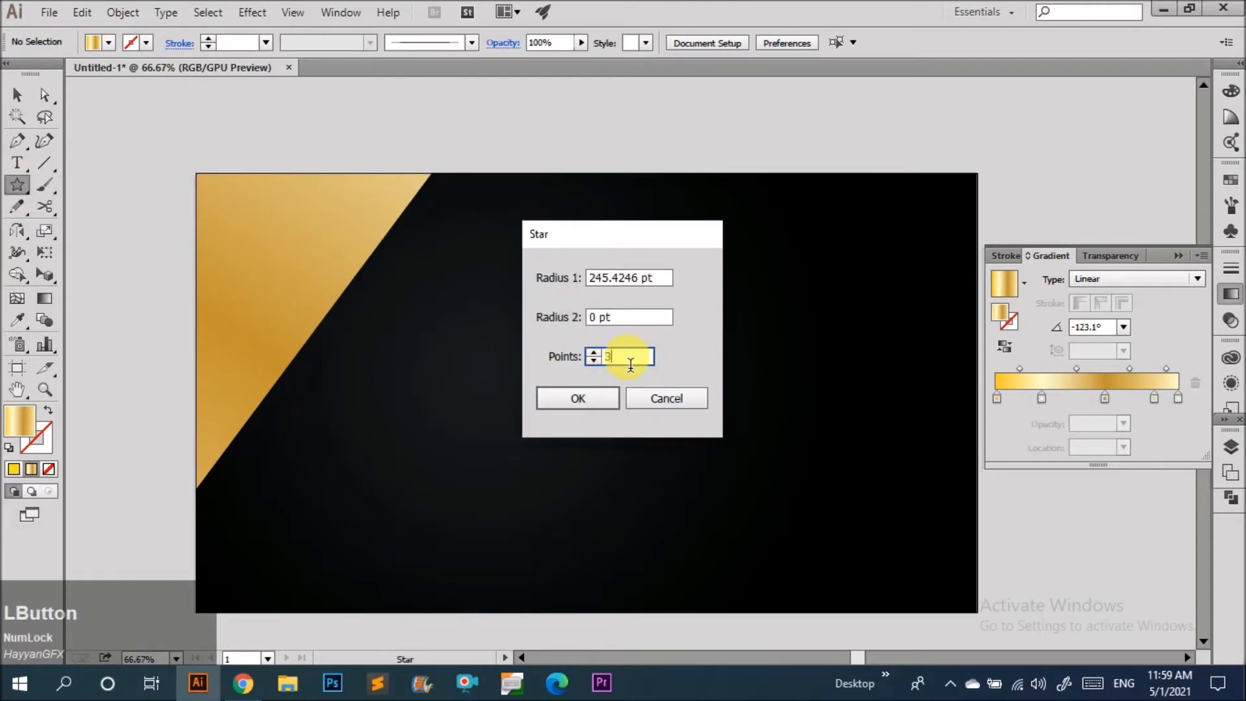
{"action": "left_click", "coordinate": [608, 392]}
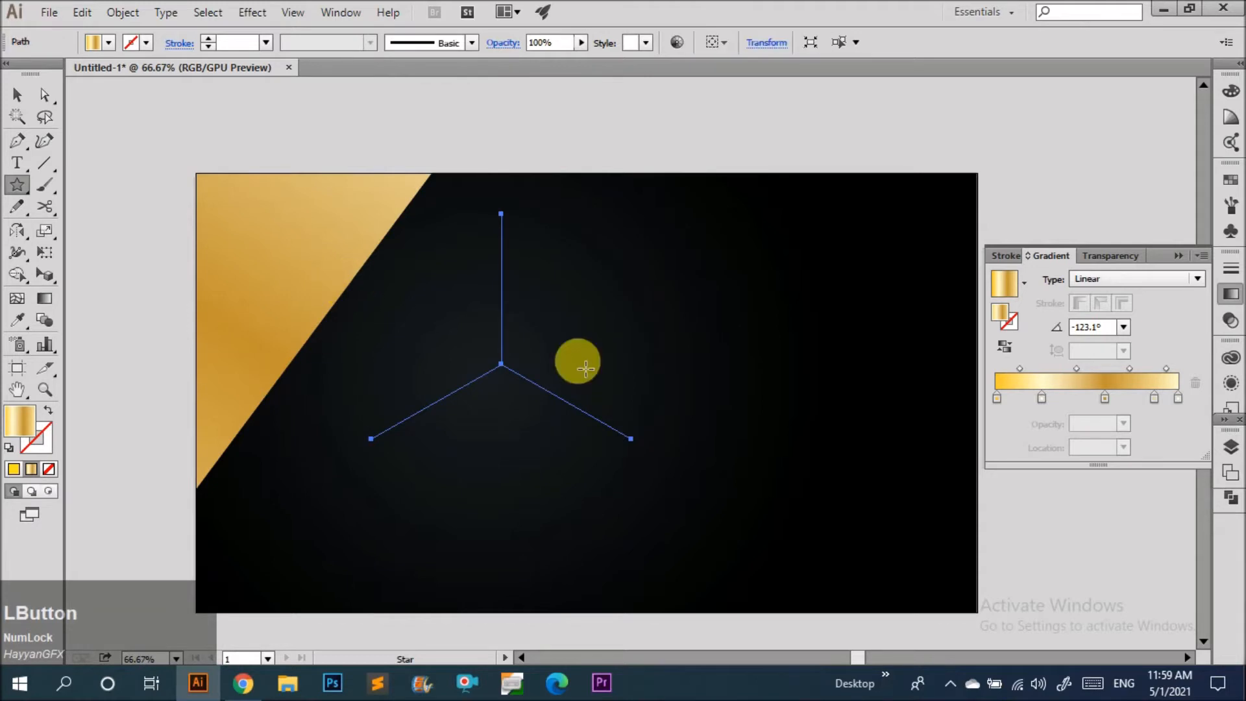
Move and reshape the three-point star by dragging it and its bounding-box handles.
{"action": "left_click", "coordinate": [16, 92]}
{"action": "left_click", "coordinate": [17, 94]}
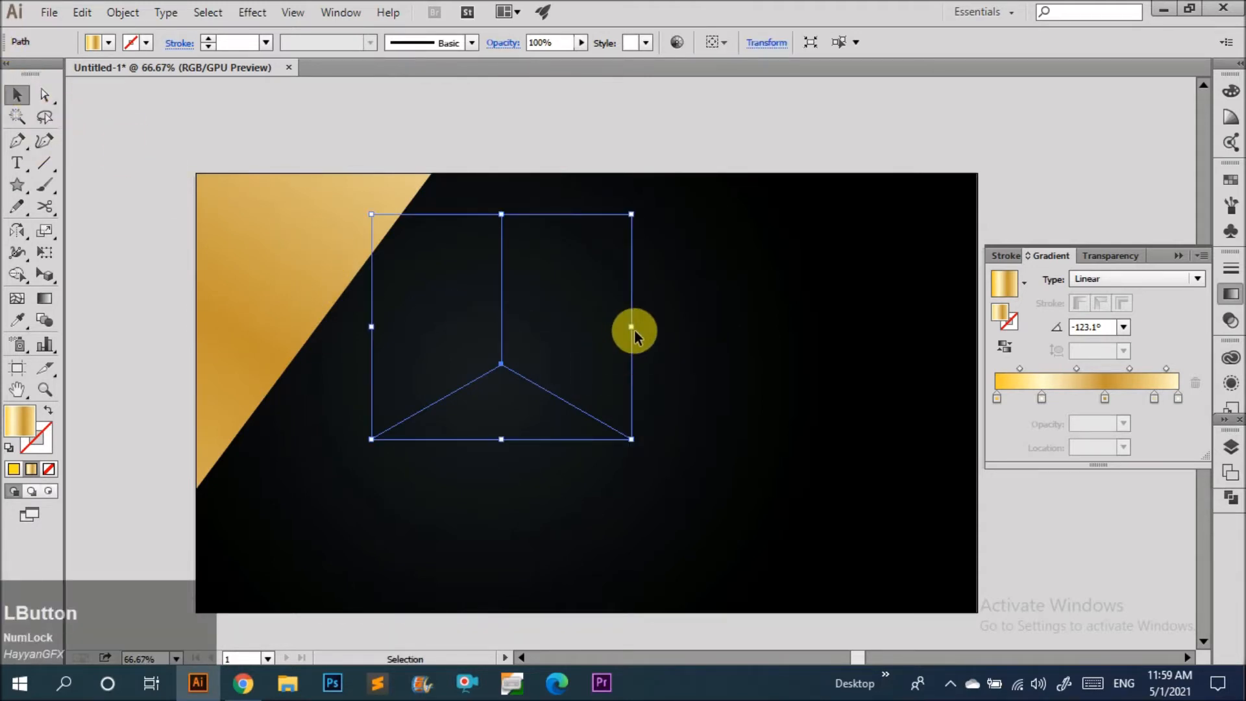
{"action": "left_click", "coordinate": [635, 331]}
{"action": "left_click_drag", "start_coordinate": [532, 329], "coordinate": [472, 346]}
{"action": "left_click_drag", "start_coordinate": [632, 326], "coordinate": [738, 342]}
{"action": "left_click_drag", "start_coordinate": [516, 399], "coordinate": [601, 416]}
Undo the last four changes to the star, then redo all four.
{"action": "key", "text": "ctrl+z"}
{"action": "key", "text": "ctrl+z"}
{"action": "key", "text": "ctrl+z"}
{"action": "key", "text": "ctrl+z"}
{"action": "key", "text": "ctrl+z"}
{"action": "key", "text": "ctrl+z"}
{"action": "key", "text": "ctrl+shift+z"}
{"action": "key", "text": "ctrl+shift+z"}
{"action": "key", "text": "ctrl+shift+z"}
{"action": "key", "text": "ctrl+shift+z"}
{"action": "key", "text": "ctrl+shift+z"}
{"action": "key", "text": "ctrl+shift+z"}
Select the three-point star and delete it.
{"action": "left_click", "coordinate": [688, 455]}
{"action": "key", "text": "Delete"}
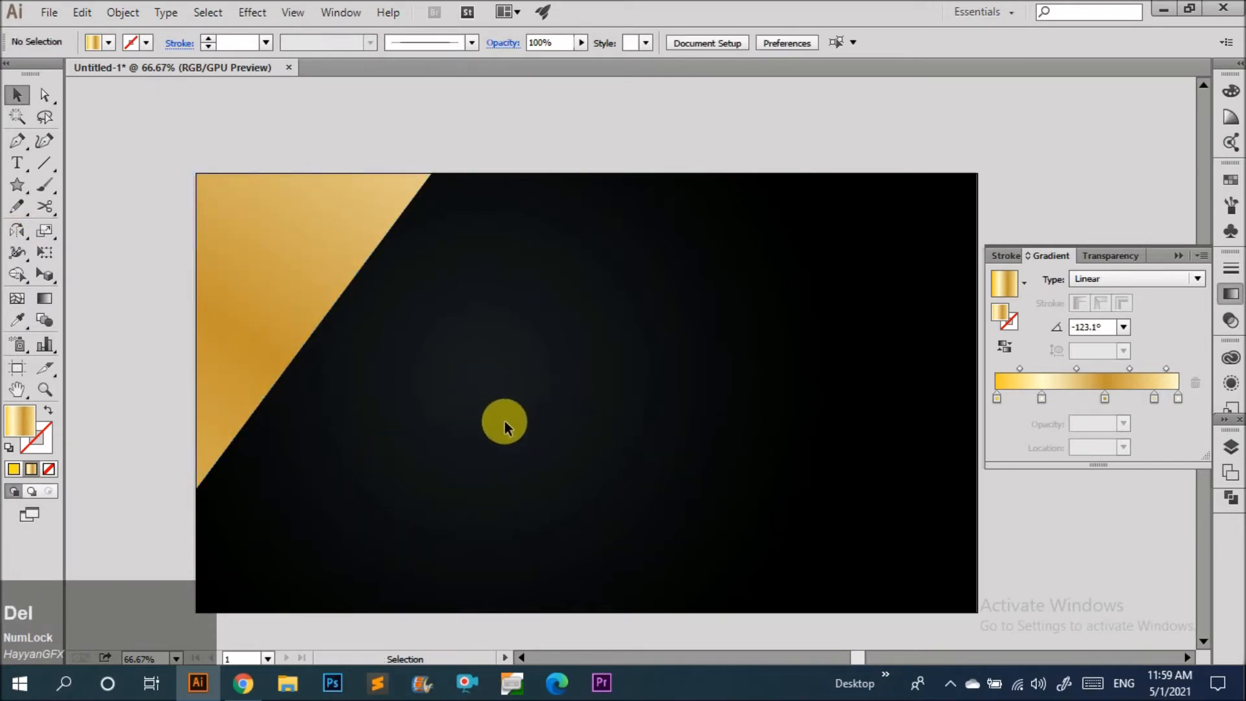
Draw a gold triangle with the Polygon tool near the artboard center, then reposition it and narrow its width.
{"action": "left_click", "coordinate": [17, 185]}
{"action": "left_click_drag", "start_coordinate": [624, 430], "coordinate": [790, 454]}
{"action": "key", "text": "v"}
{"action": "mouse_move", "coordinate": [643, 425]}
{"action": "left_mouse_down"}
{"action": "mouse_move", "coordinate": [555, 415]}
{"action": "mouse_move", "coordinate": [576, 394]}
{"action": "mouse_move", "coordinate": [625, 411]}
{"action": "left_mouse_up"}
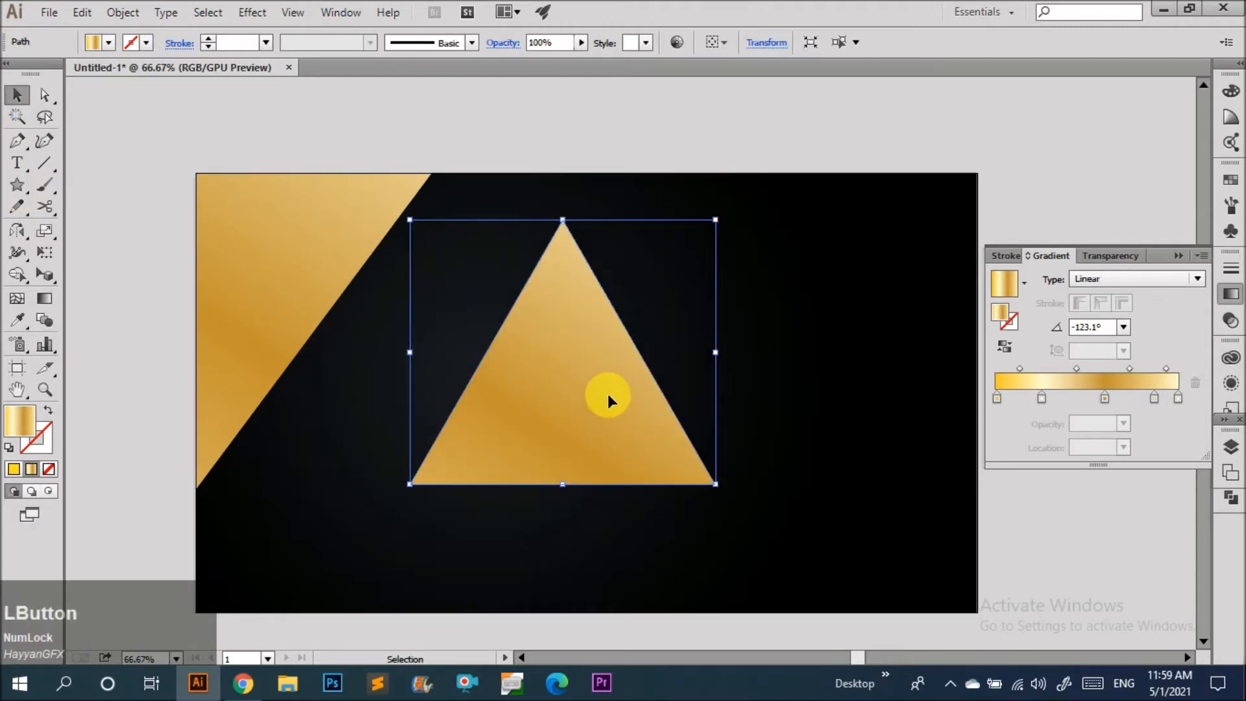
{"action": "left_click_drag", "start_coordinate": [716, 353], "coordinate": [669, 364]}
{"action": "key", "text": "ctrl+v"}
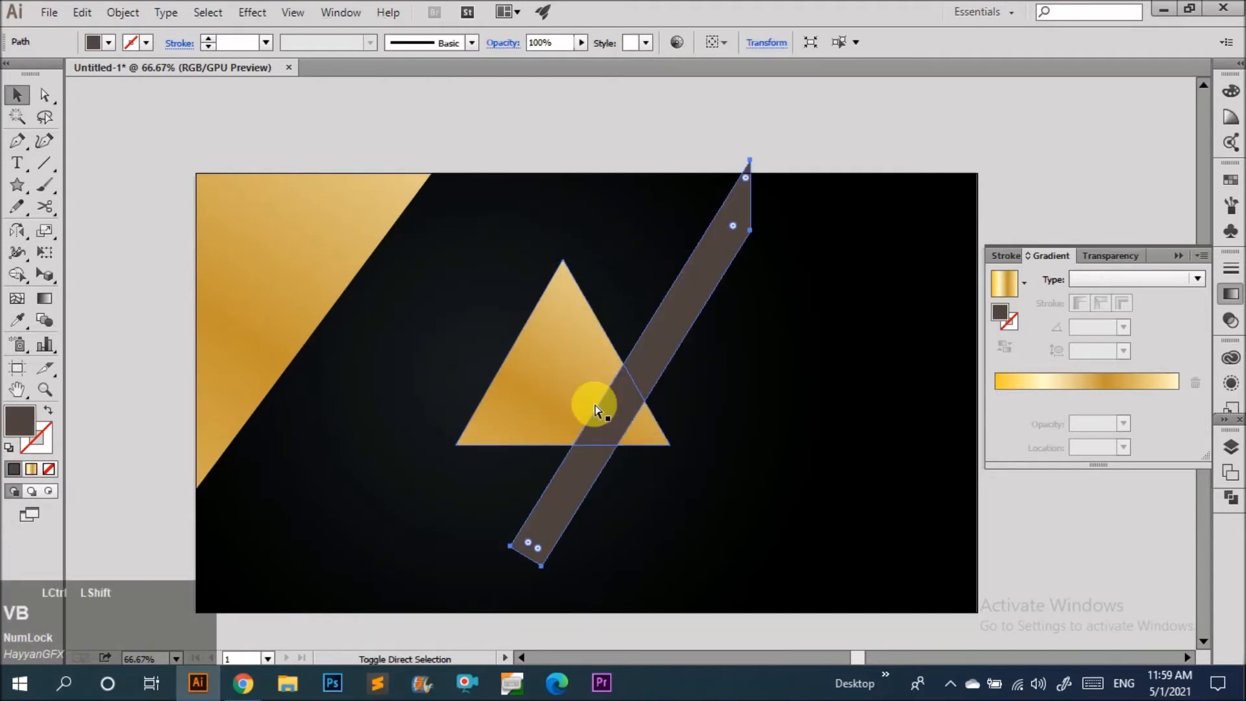
{"action": "key", "text": "ctrl+shift+v"}
{"action": "key", "text": "ctrl+shift+b"}
{"action": "left_click_drag", "start_coordinate": [912, 450], "coordinate": [730, 192]}
{"action": "key", "text": "Delete"}
{"action": "key", "text": "ctrl+shift+v"}
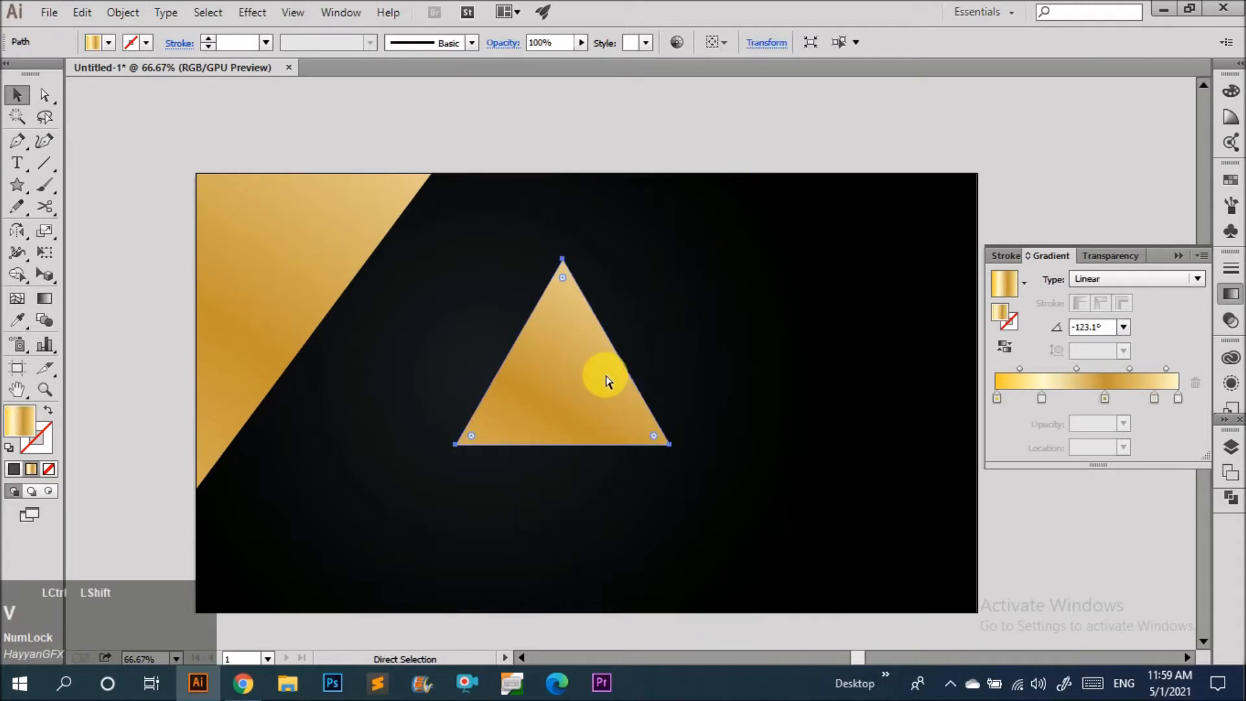
{"action": "key", "text": "ctrl+shift+b"}
Scale a smaller inner copy of the triangle and remove it with Shape Builder to form a triangular frame.
{"action": "left_click_drag", "start_coordinate": [668, 351], "coordinate": [596, 385]}
{"action": "scroll", "coordinate": [568, 369], "scroll_direction": "up", "scroll_amount": 2}
{"action": "left_click_drag", "start_coordinate": [806, 324], "coordinate": [566, 420]}
{"action": "key", "text": "shift+m"}
{"action": "left_click", "coordinate": [633, 407], "text": "alt"}
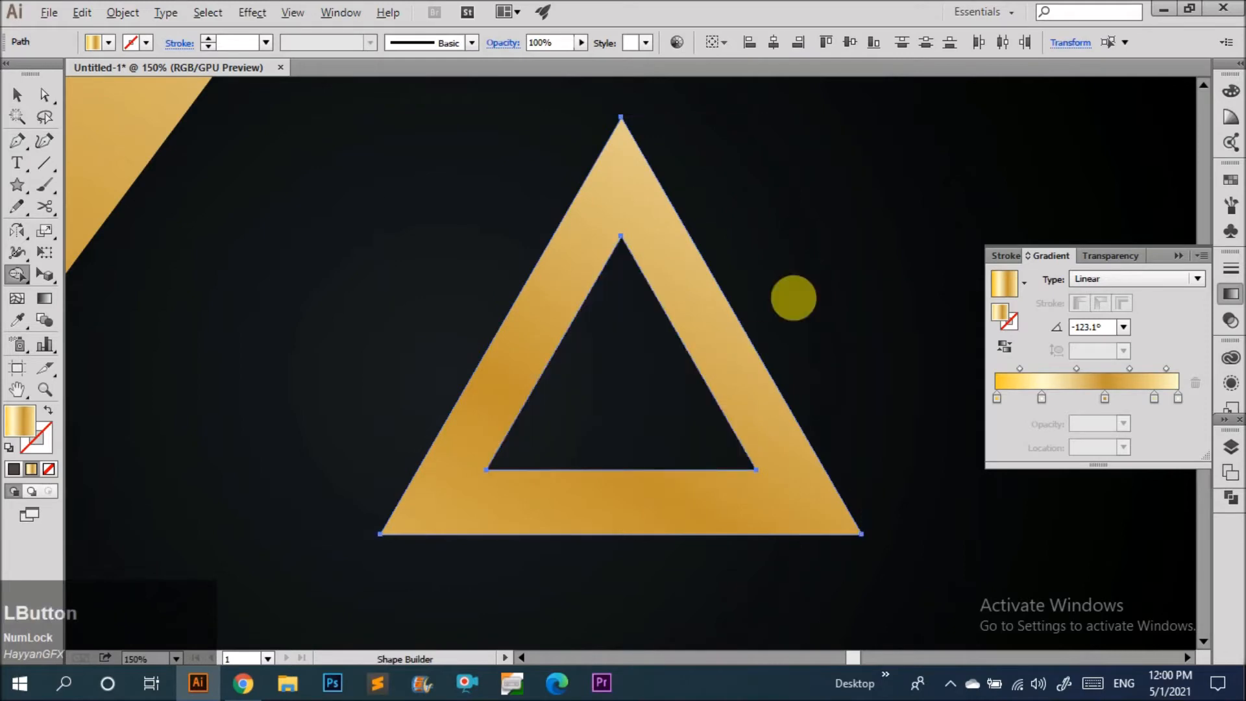
Fill the triangular frame with the background's dark radial gradient using the Eyedropper and adjust it with the Gradient tool.
{"action": "key", "text": "v"}
{"action": "left_click", "coordinate": [719, 375]}
{"action": "scroll", "coordinate": [714, 395], "scroll_direction": "down", "scroll_amount": 2}
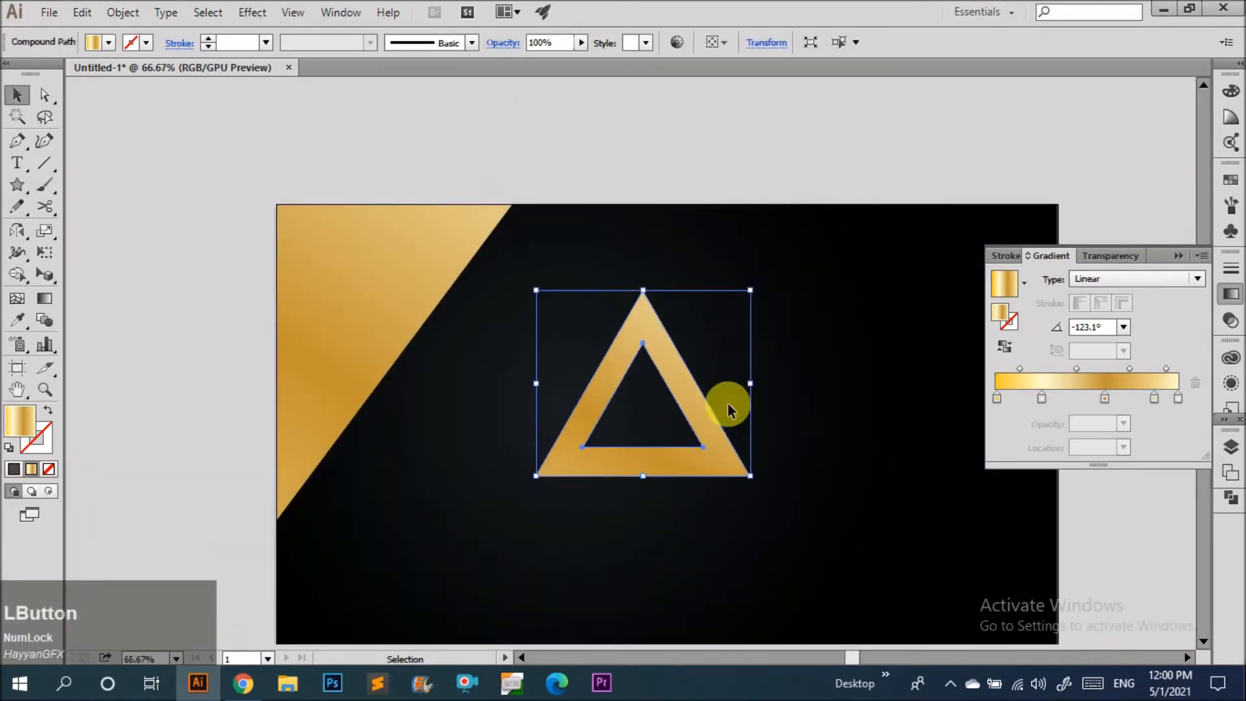
{"action": "left_click", "coordinate": [729, 409]}
{"action": "scroll", "coordinate": [765, 351], "scroll_direction": "down", "scroll_amount": 1}
{"action": "scroll", "coordinate": [665, 391], "scroll_direction": "up", "scroll_amount": 3}
{"action": "left_click", "coordinate": [652, 424]}
{"action": "key", "text": "i"}
{"action": "left_click", "coordinate": [738, 362]}
{"action": "key", "text": "v"}
{"action": "key", "text": "g"}
{"action": "left_click_drag", "start_coordinate": [591, 375], "coordinate": [446, 623]}
{"action": "key", "text": "v"}
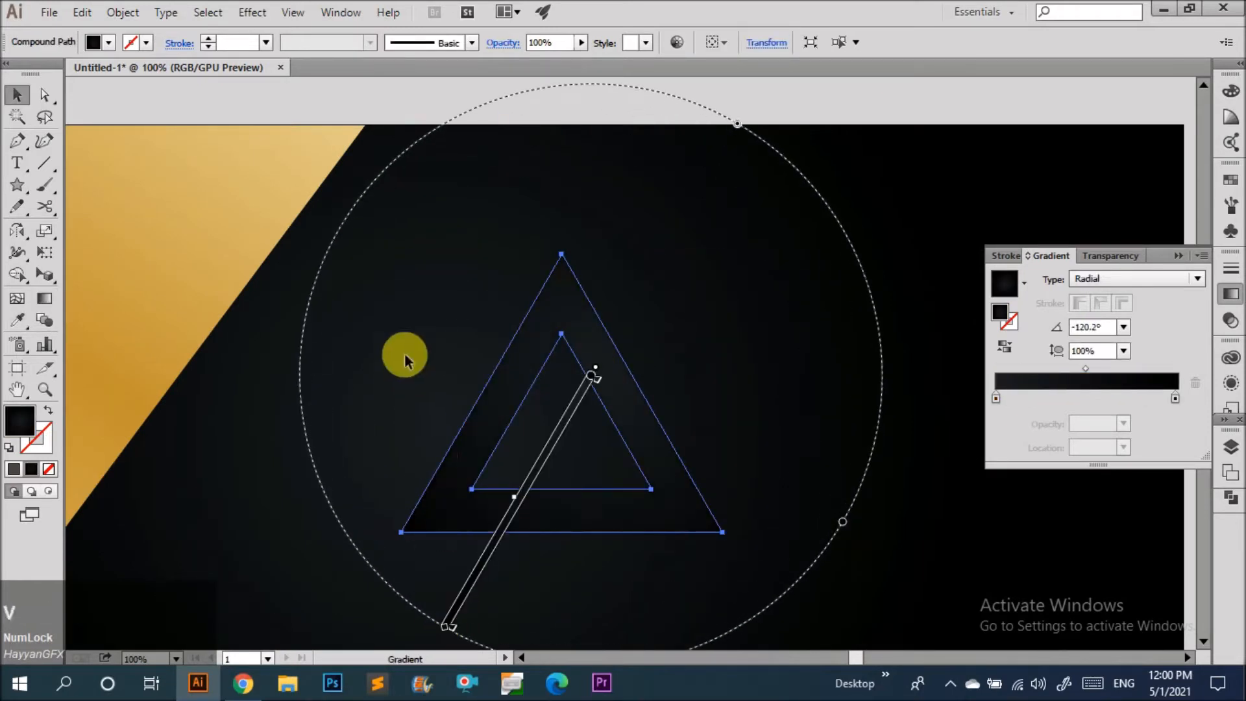
{"action": "left_click", "coordinate": [422, 375]}
{"action": "left_click_drag", "start_coordinate": [457, 445], "coordinate": [165, 268]}
{"action": "left_click", "coordinate": [489, 401]}
{"action": "scroll", "coordinate": [492, 408], "scroll_direction": "down", "scroll_amount": 1}
{"action": "key", "text": "ctrl+z"}
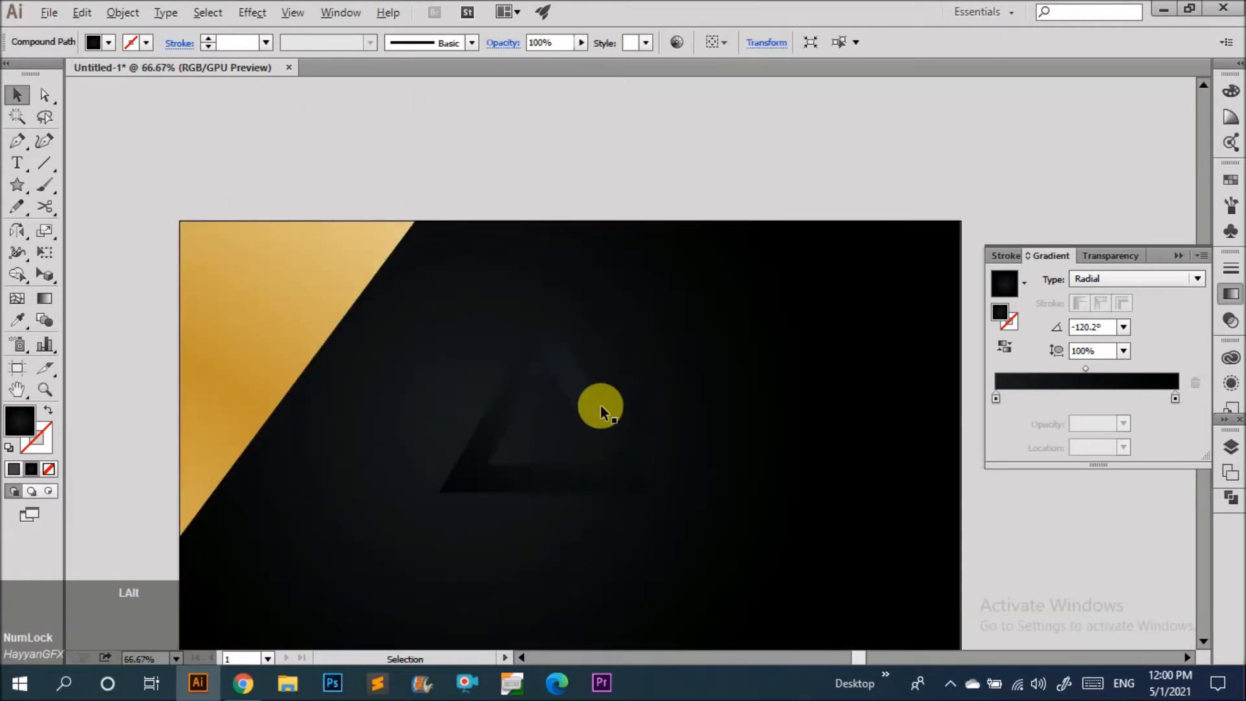
Paste a copy of the gold triangle in place, remove its fill and give it a 2 pt stroke.
{"action": "scroll", "coordinate": [601, 408], "scroll_direction": "up", "scroll_amount": 2}
{"action": "left_click", "coordinate": [615, 447], "text": "ctrl"}
{"action": "key", "text": "ctrl+b"}
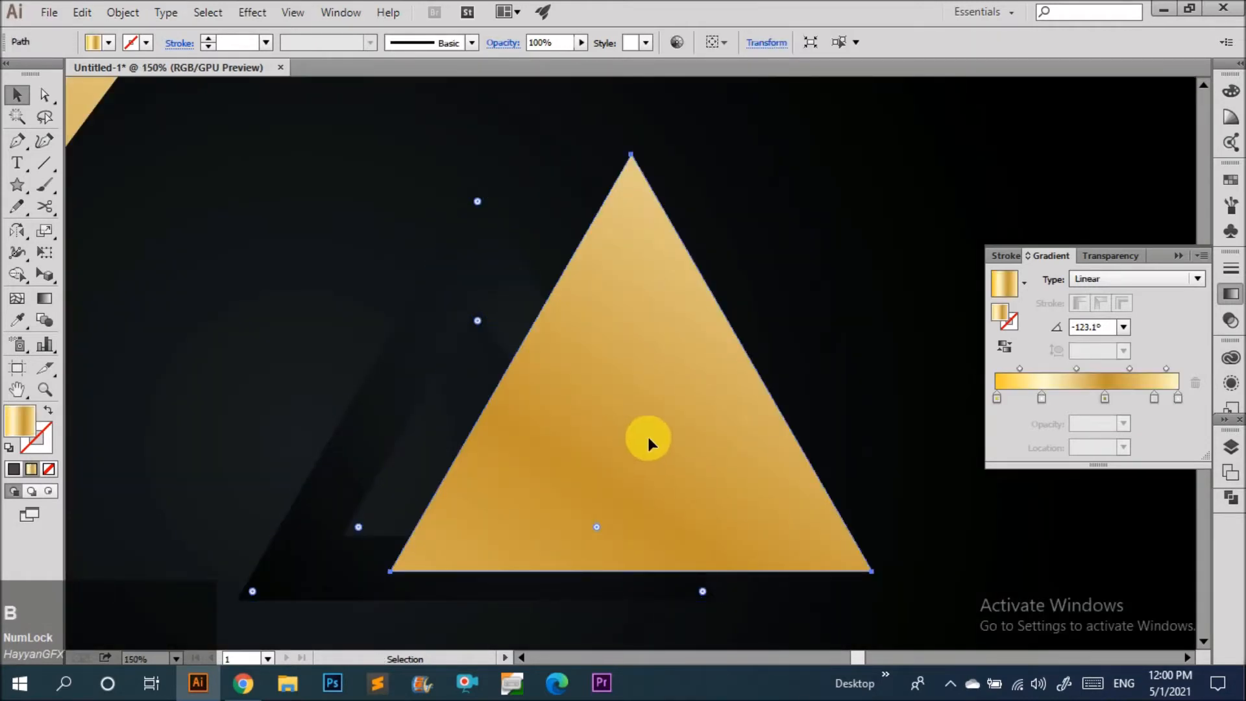
{"action": "key", "text": "ctrl+z"}
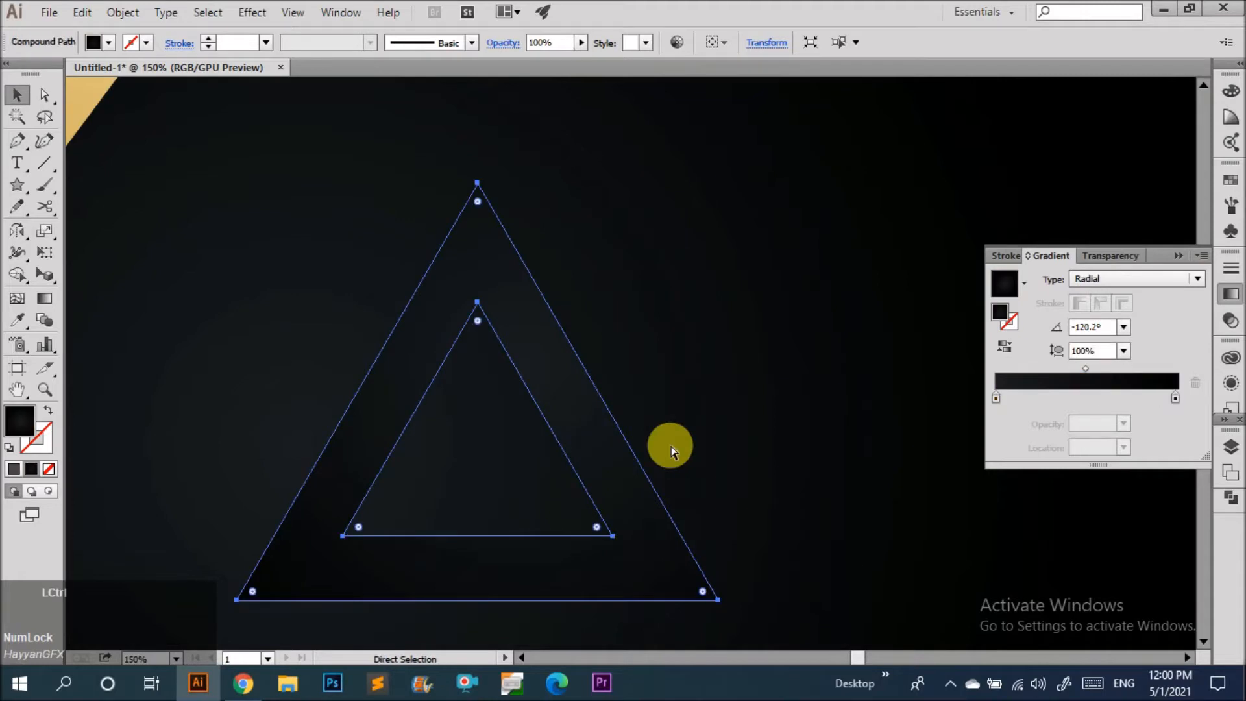
{"action": "key", "text": "ctrl+shift+v"}
{"action": "left_click", "coordinate": [640, 398]}
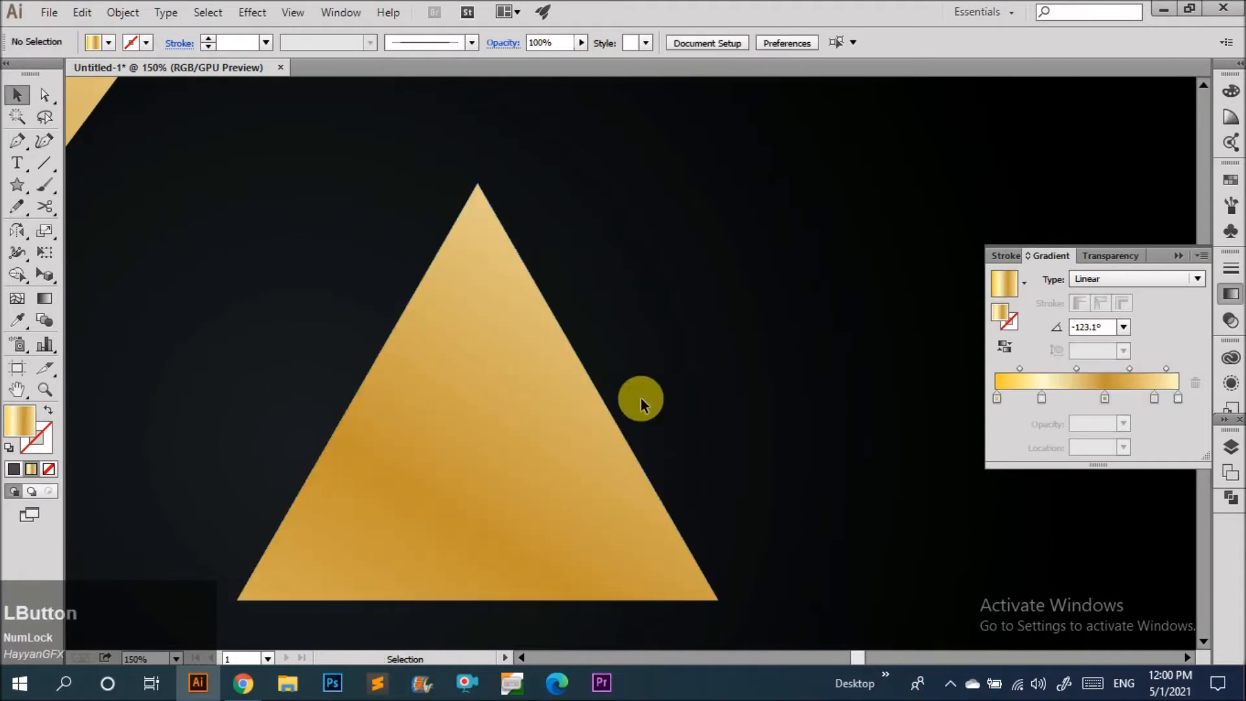
{"action": "left_click", "coordinate": [611, 447]}
{"action": "key", "text": "slash"}
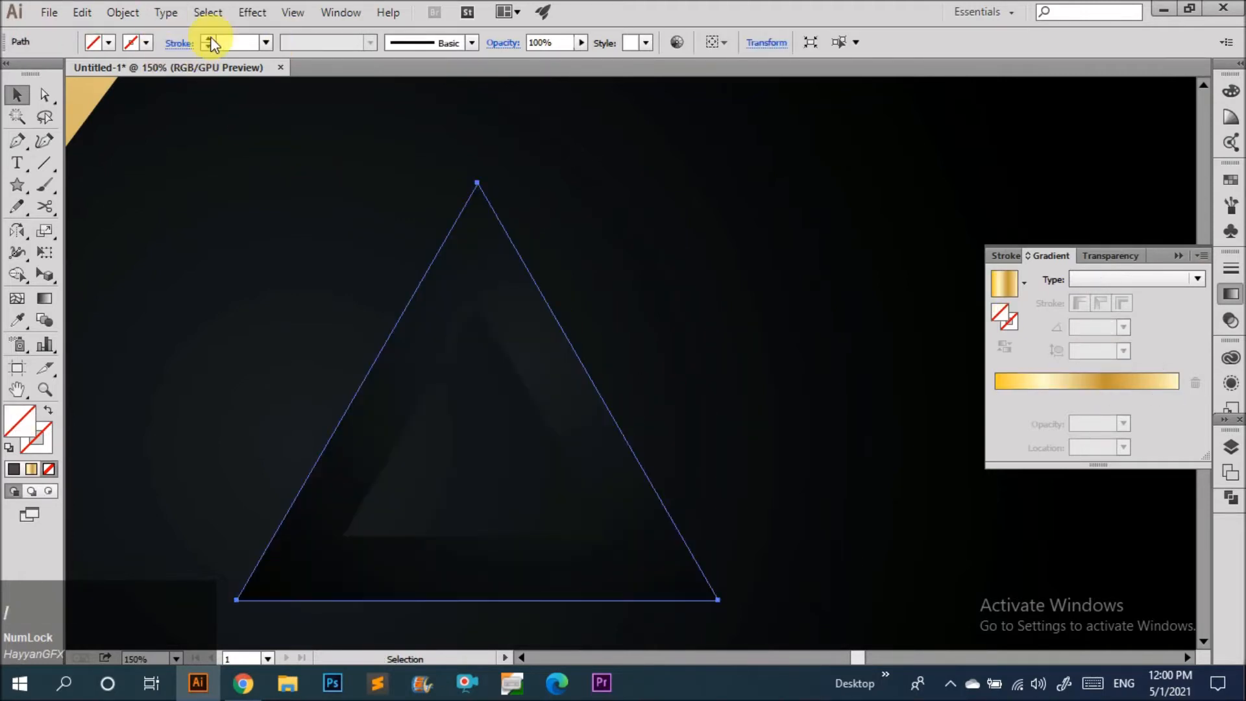
{"action": "left_click", "coordinate": [209, 38]}
{"action": "left_click", "coordinate": [209, 39]}
Add an anchor on the triangle outline's right side and delete the bottom-right corner anchors to open the path.
{"action": "key", "text": "a"}
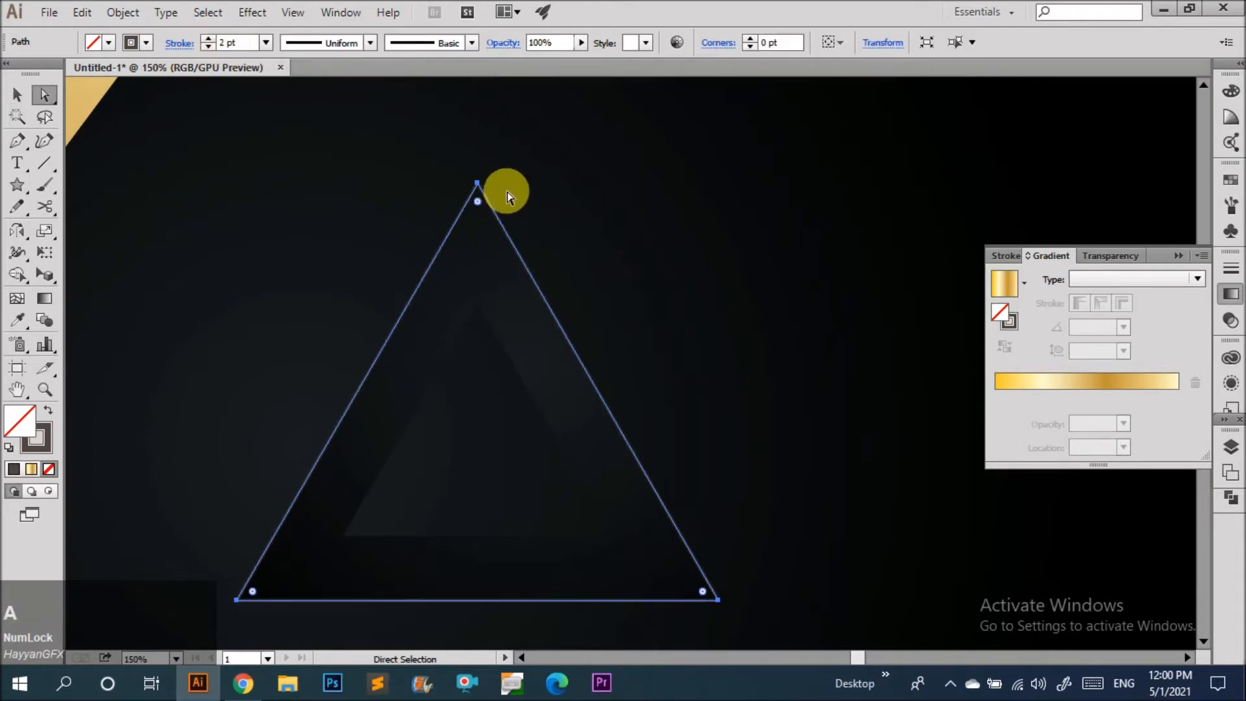
{"action": "left_click", "coordinate": [709, 599]}
{"action": "scroll", "coordinate": [717, 609], "scroll_direction": "up", "scroll_amount": 3}
{"action": "key", "text": "p"}
{"action": "left_click", "coordinate": [618, 418]}
{"action": "key", "text": "a"}
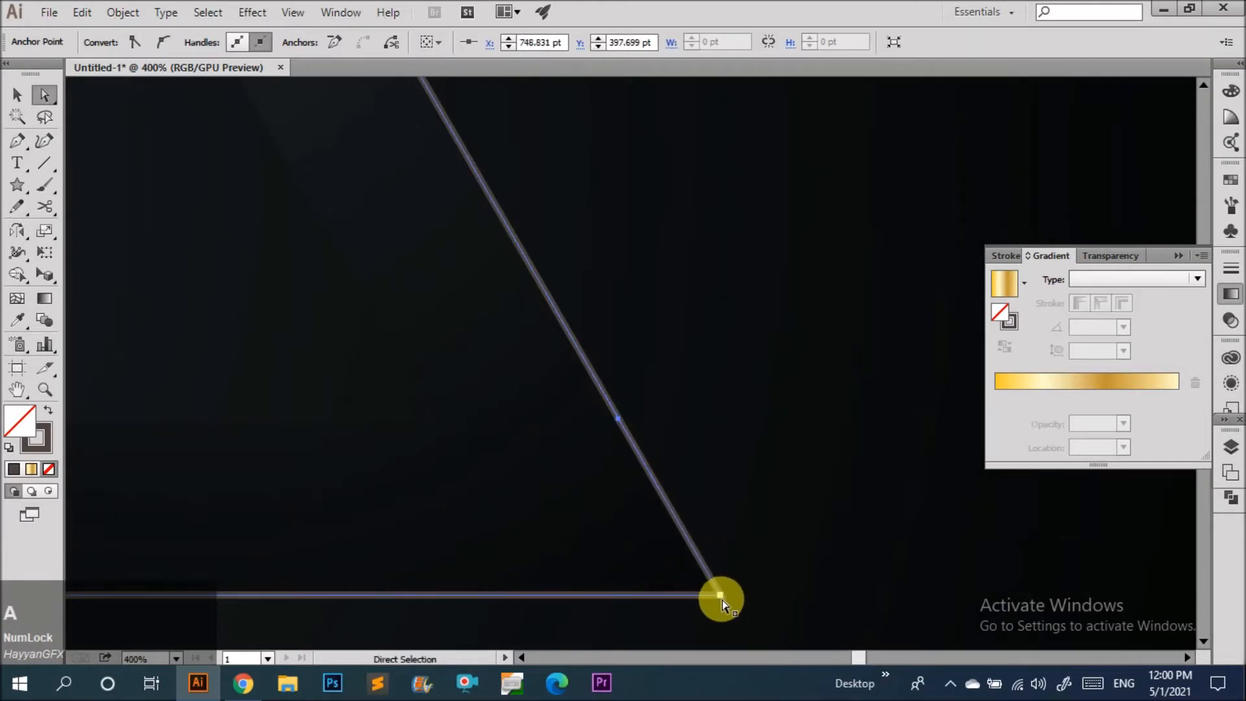
{"action": "left_click", "coordinate": [723, 595]}
{"action": "key", "text": "Delete"}
{"action": "key", "text": "a"}
{"action": "left_click", "coordinate": [723, 598]}
{"action": "key", "text": "Delete"}
{"action": "scroll", "coordinate": [667, 500], "scroll_direction": "down", "scroll_amount": 3}
{"action": "key", "text": "v"}
{"action": "left_click", "coordinate": [629, 389]}
{"action": "left_click", "coordinate": [263, 418]}
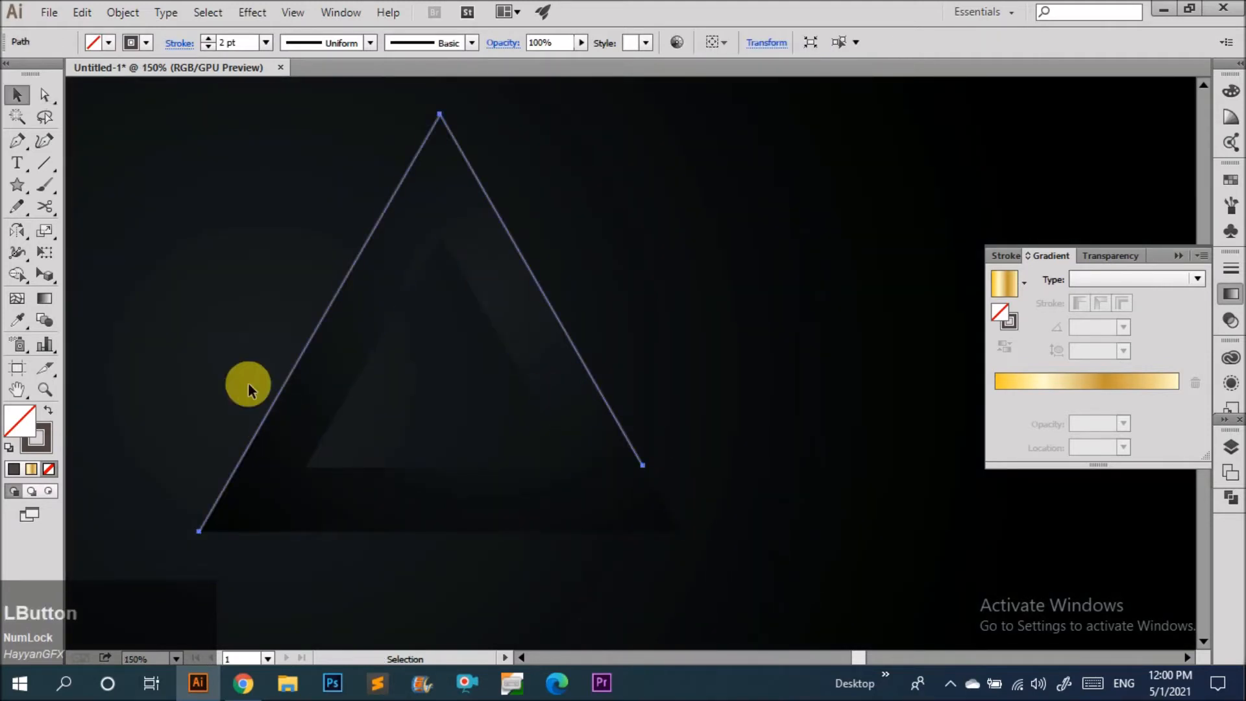
Set the open path's stroke to a light grey swatch and apply a tapered variable width profile.
{"action": "left_click", "coordinate": [147, 43]}
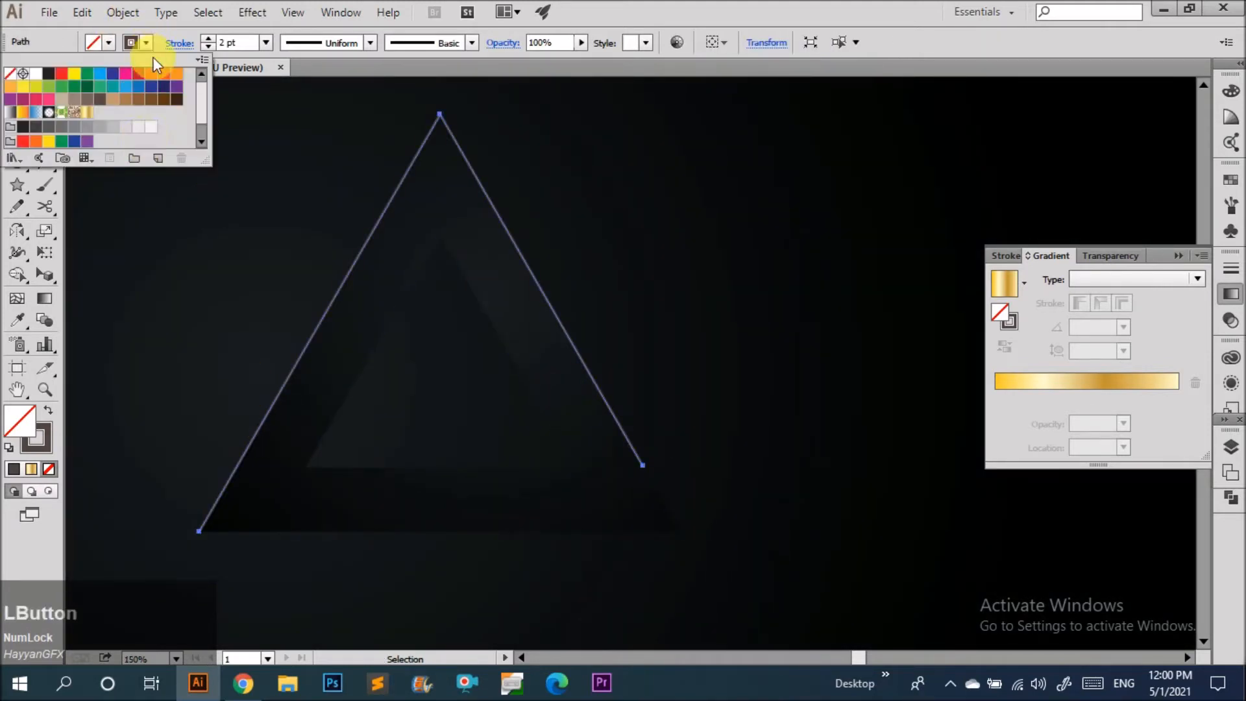
{"action": "left_click", "coordinate": [98, 132]}
{"action": "left_click", "coordinate": [323, 41]}
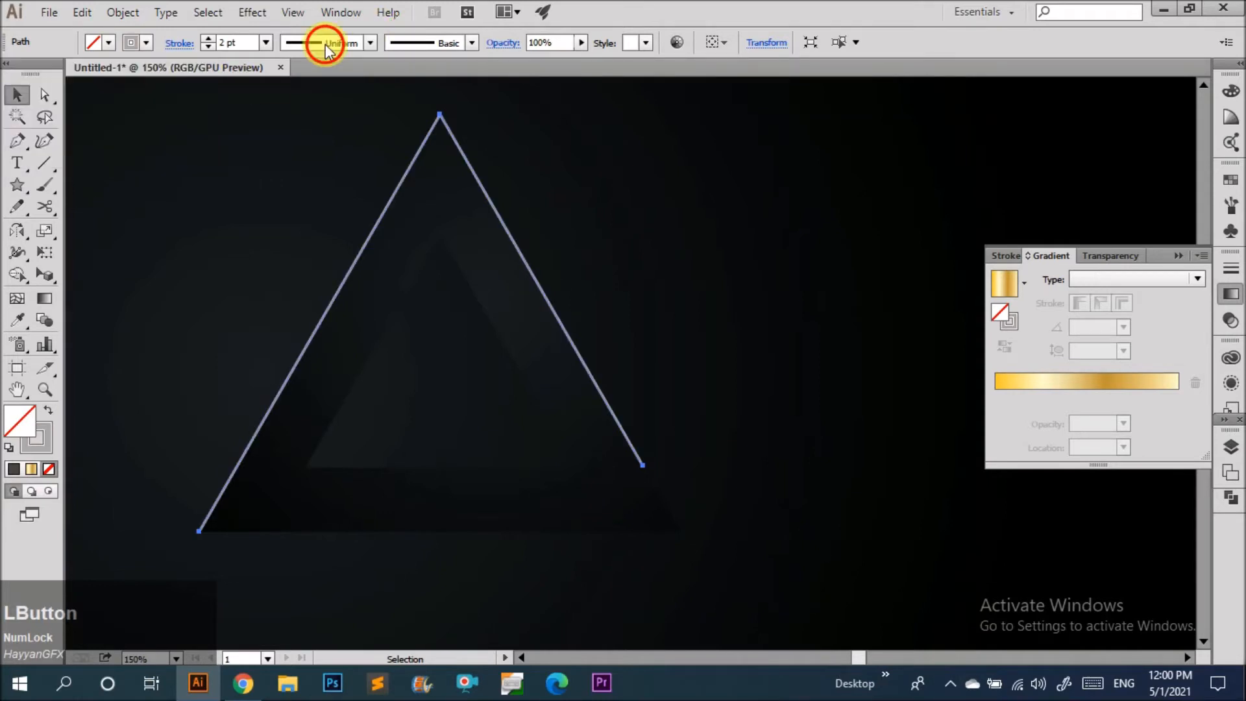
{"action": "left_click", "coordinate": [306, 114]}
{"action": "left_click", "coordinate": [380, 359]}
Set the open path's opacity to 38%.
{"action": "scroll", "coordinate": [520, 391], "scroll_direction": "down", "scroll_amount": 5}
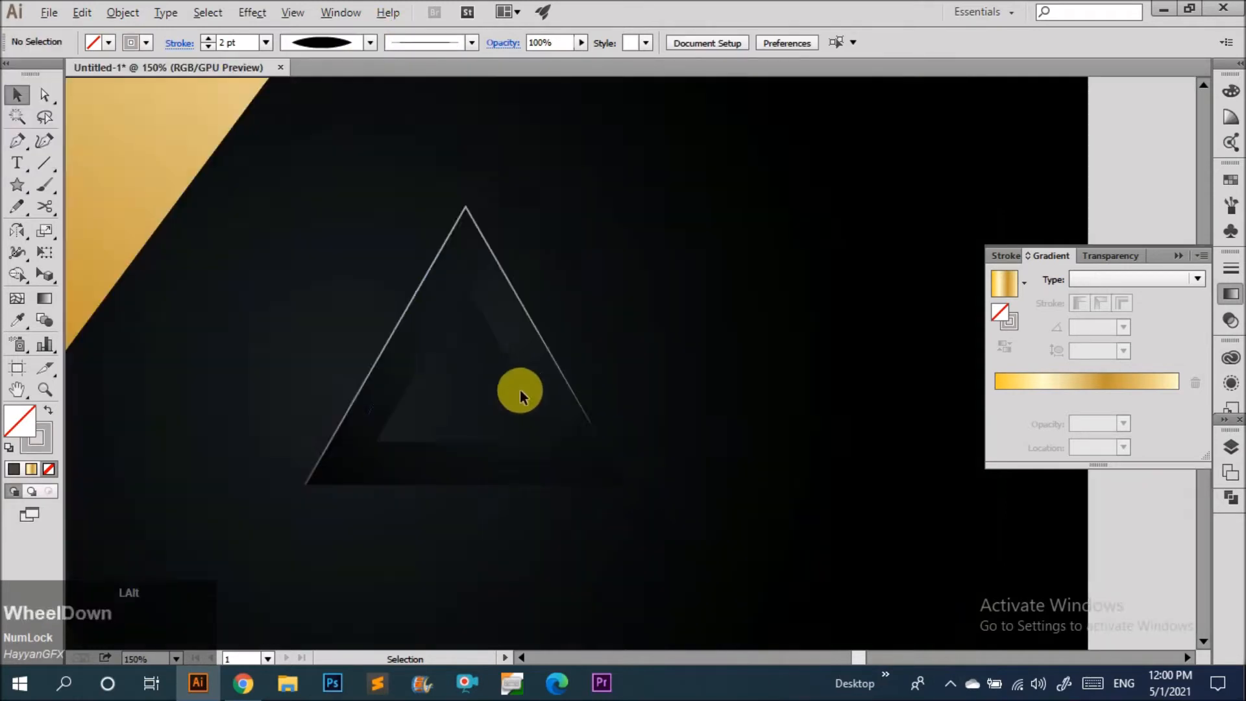
{"action": "scroll", "coordinate": [476, 335], "scroll_direction": "up", "scroll_amount": 3}
{"action": "left_click", "coordinate": [465, 335]}
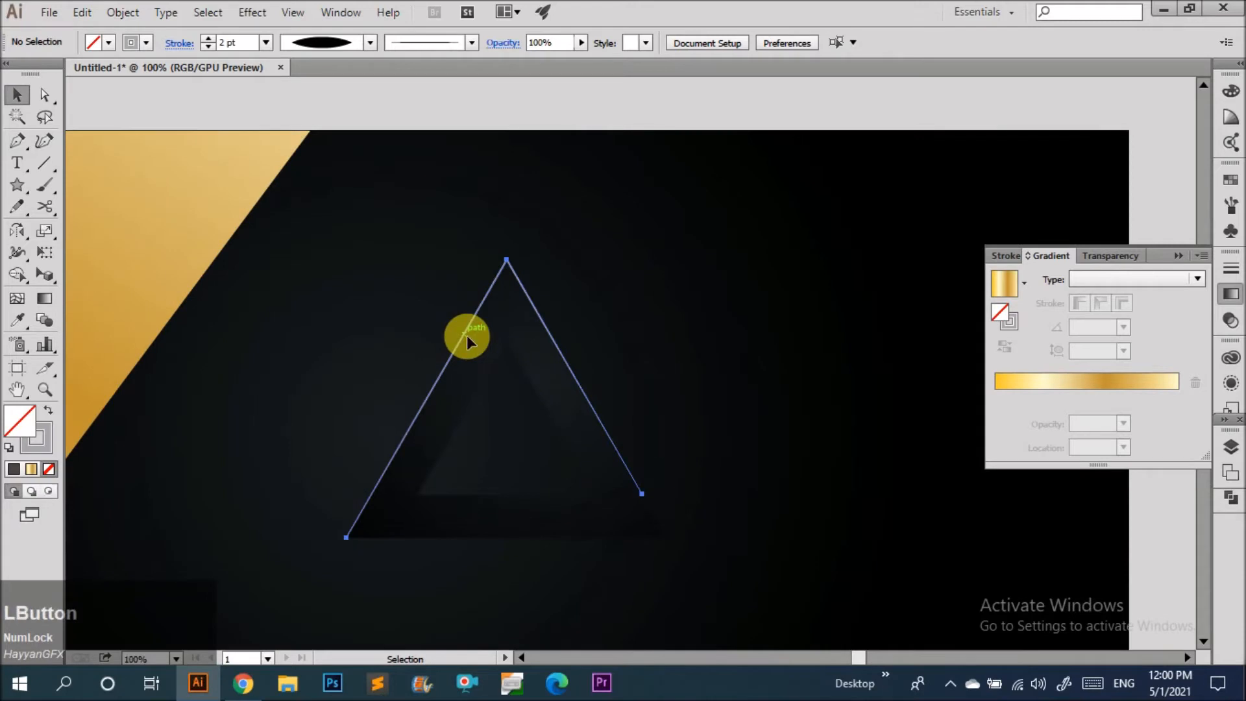
{"action": "left_click", "coordinate": [572, 70]}
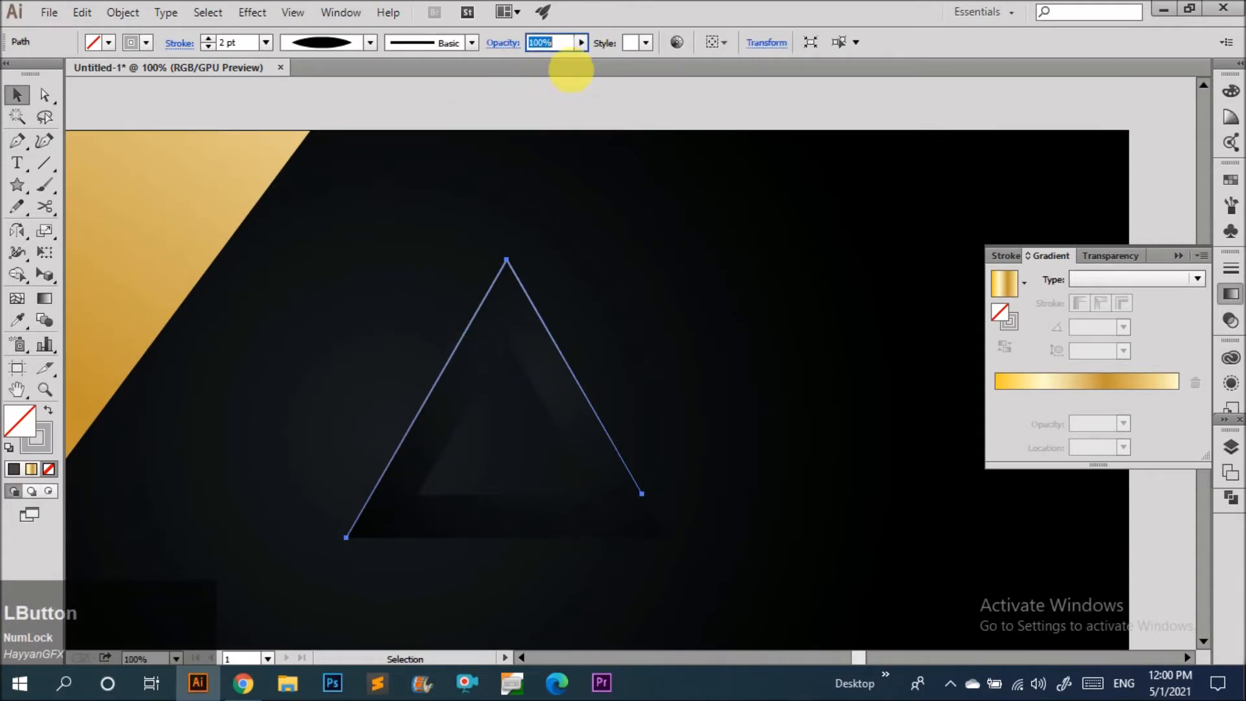
{"action": "left_click", "coordinate": [578, 114]}
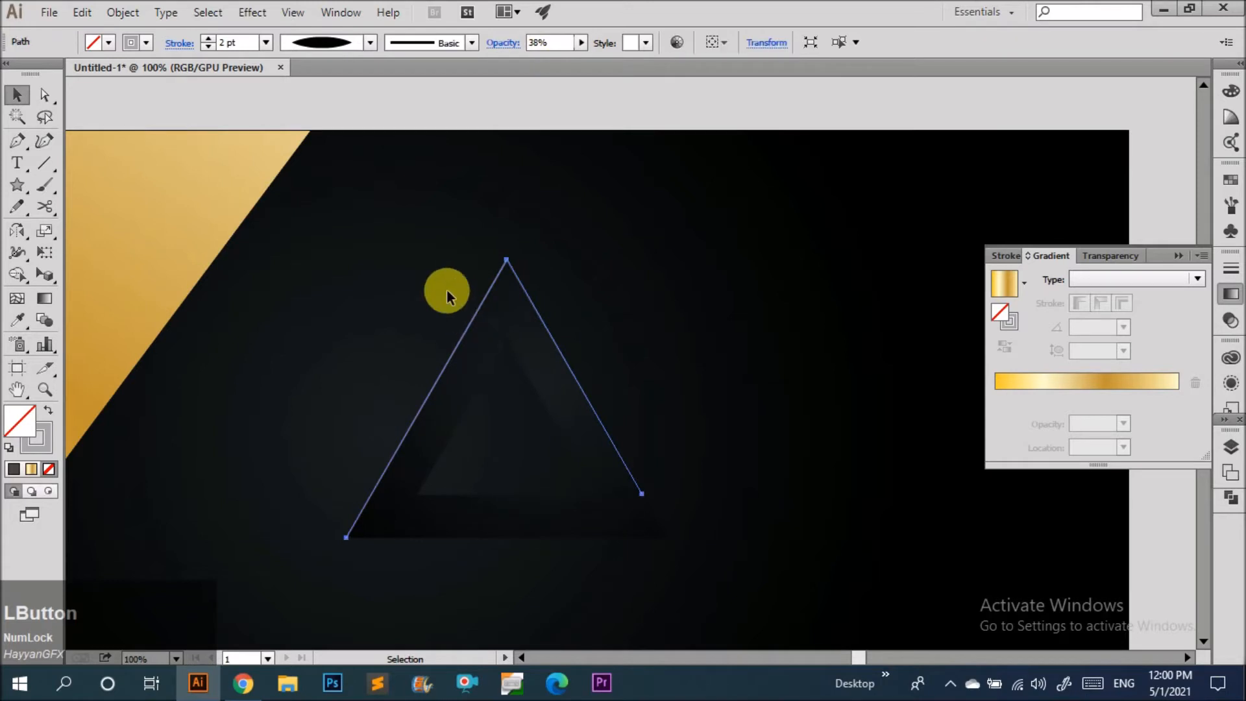
{"action": "left_click_drag", "start_coordinate": [440, 281], "coordinate": [480, 332]}
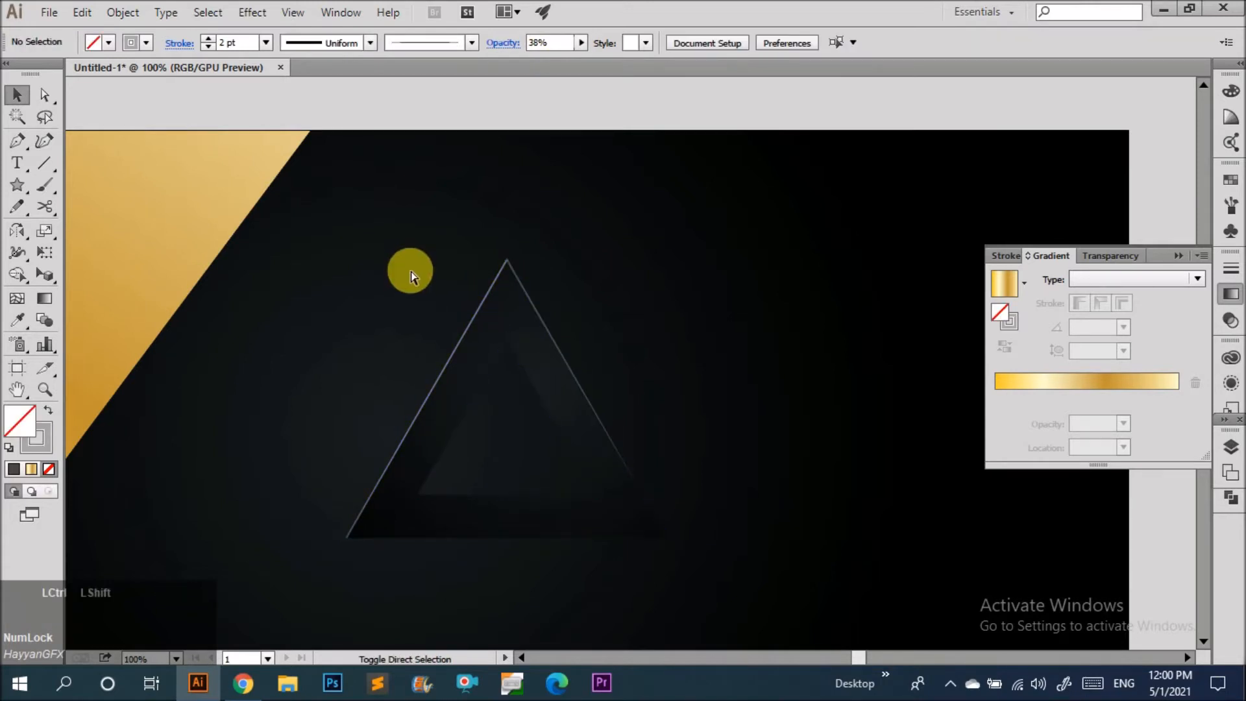
Paste another copy of the gold triangle, remove its fill and give it a 2 pt stroke.
{"action": "key", "text": "v"}
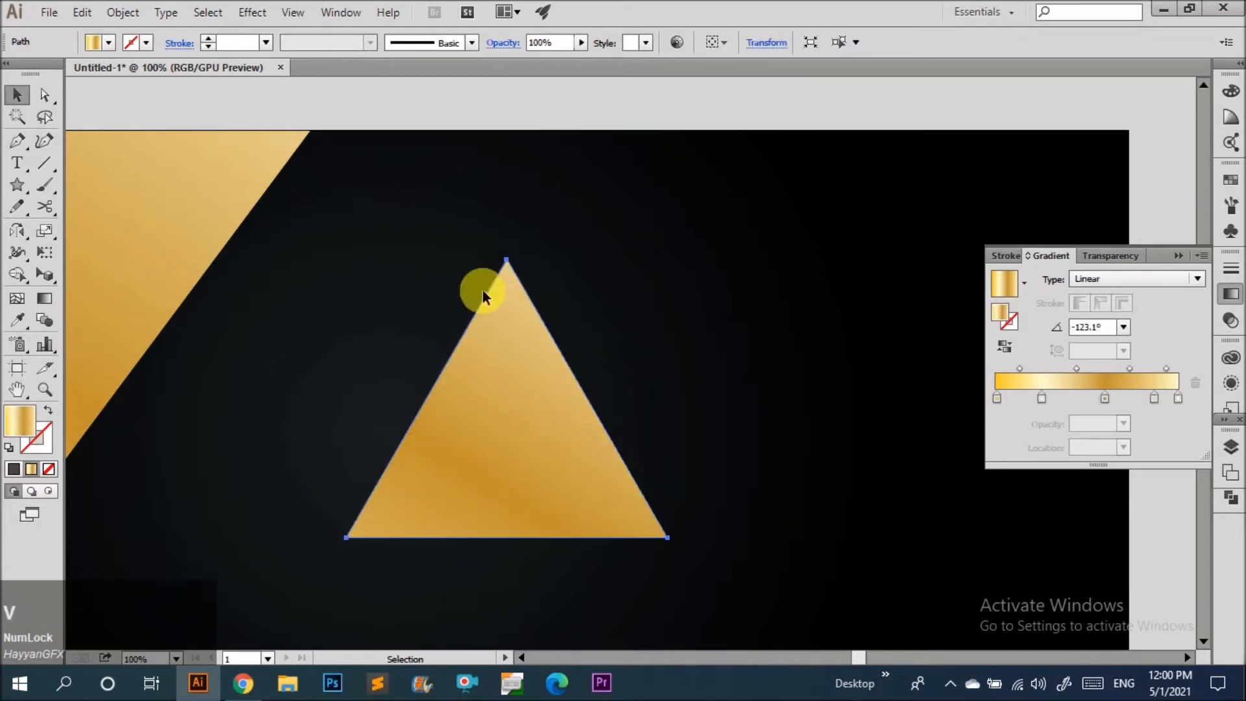
{"action": "key", "text": "slash"}
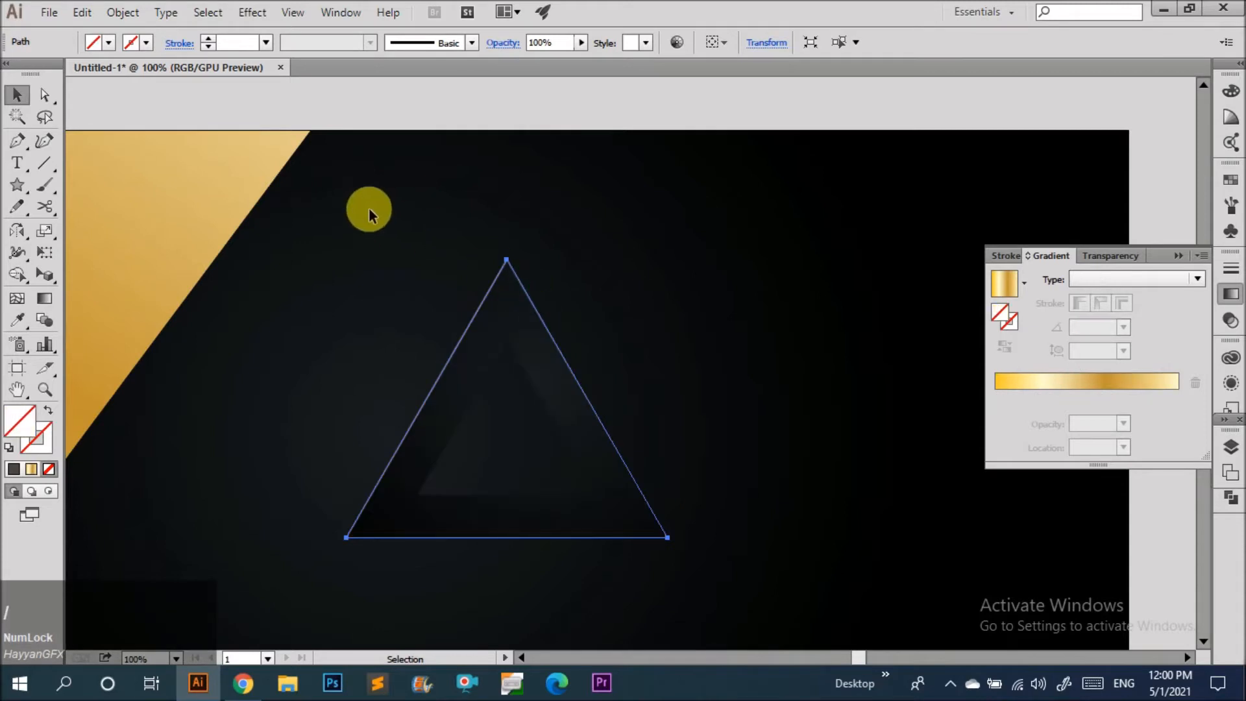
{"action": "left_click", "coordinate": [208, 39]}
{"action": "left_click", "coordinate": [208, 39]}
{"action": "left_click", "coordinate": [486, 301]}
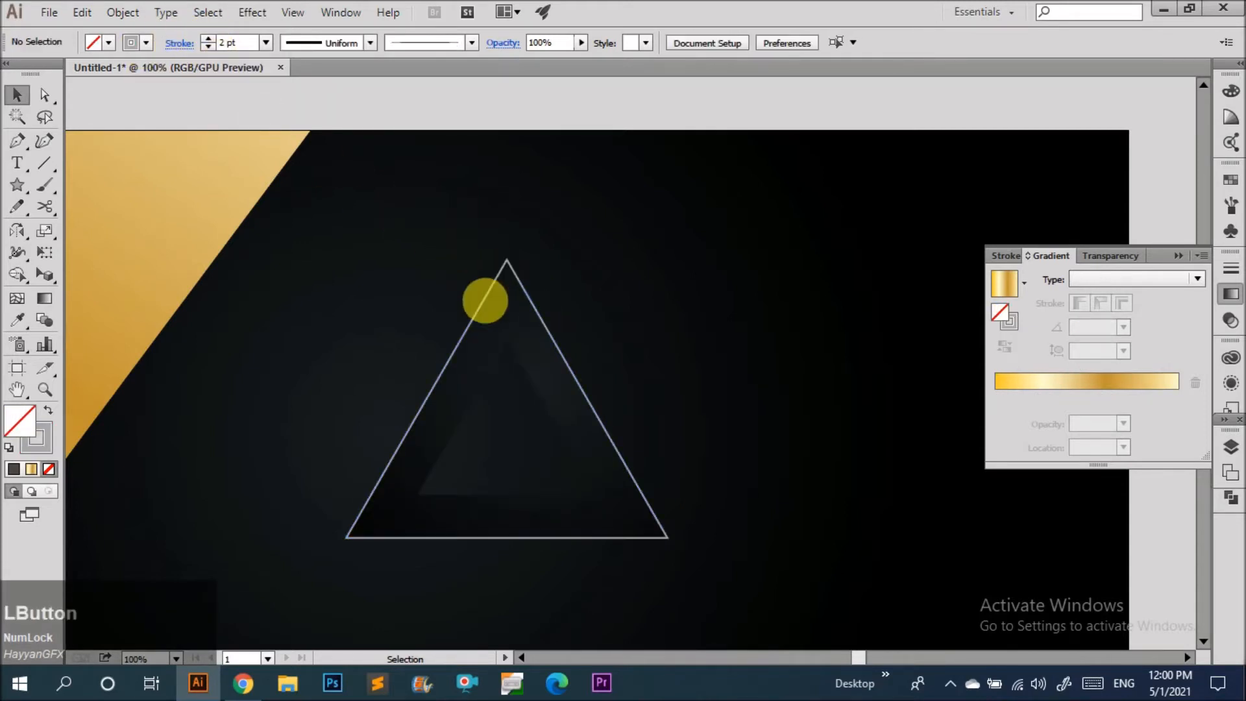
{"action": "left_click", "coordinate": [576, 379]}
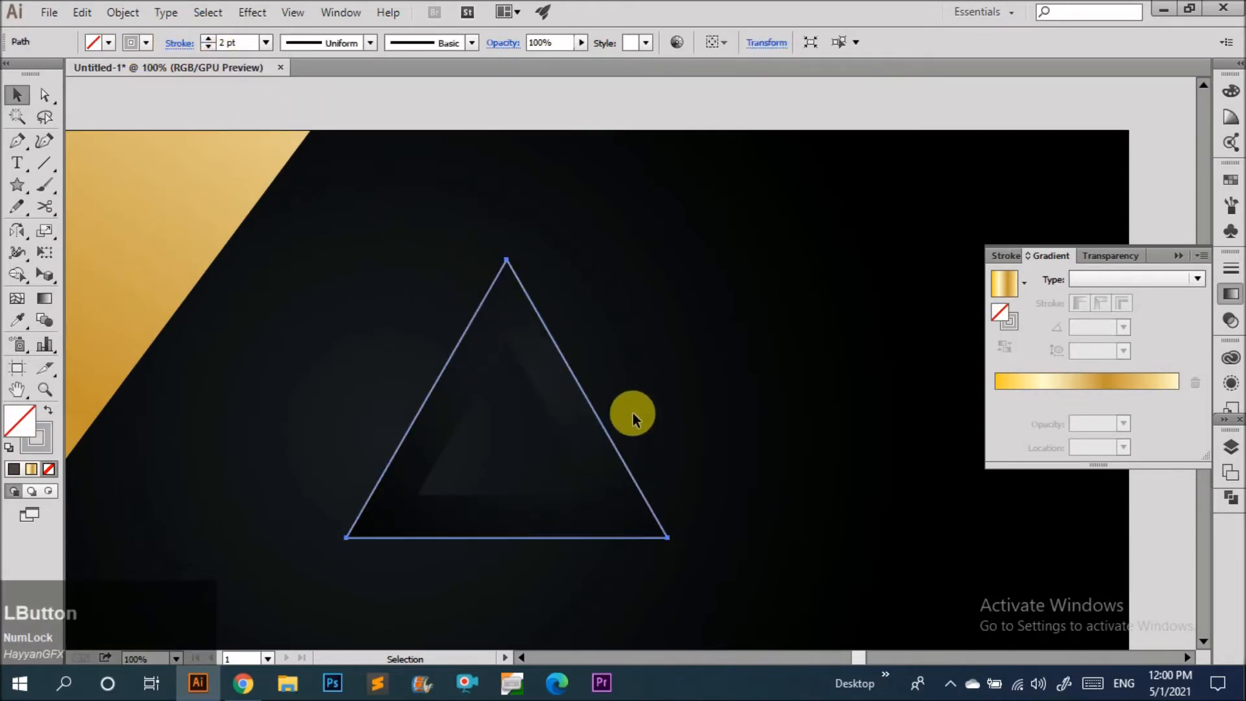
{"action": "left_click", "coordinate": [633, 545]}
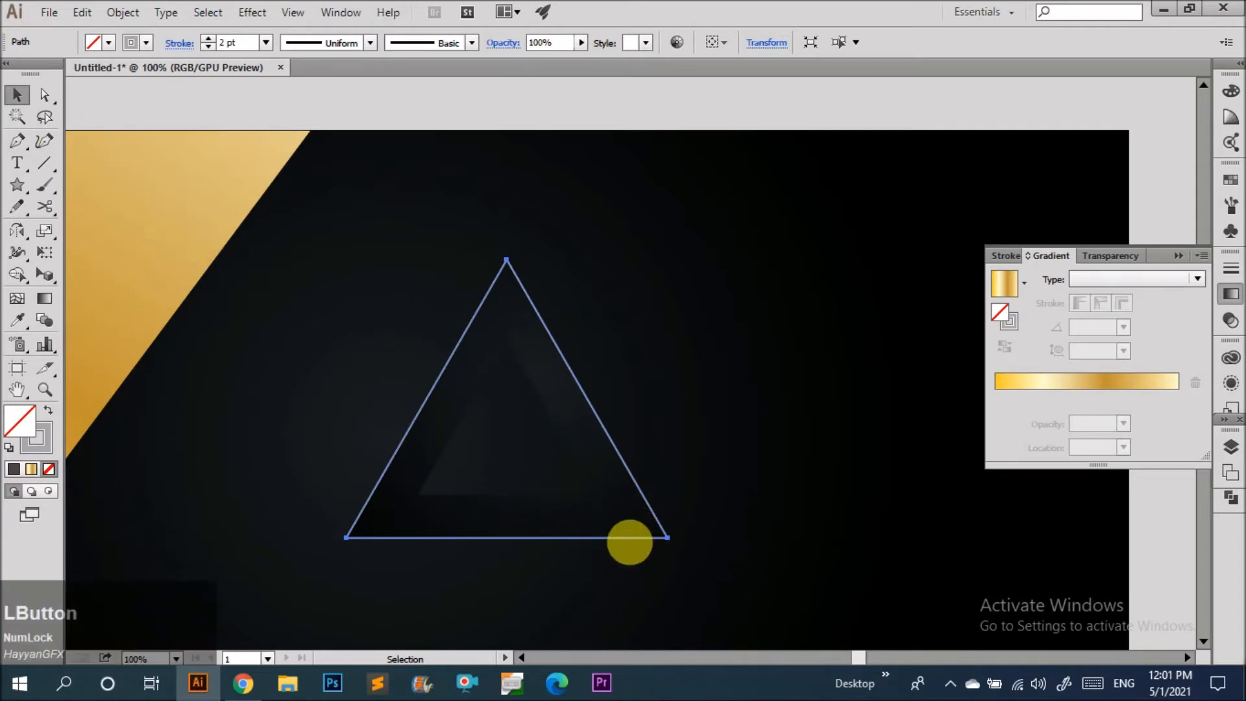
{"action": "left_click", "coordinate": [630, 539]}
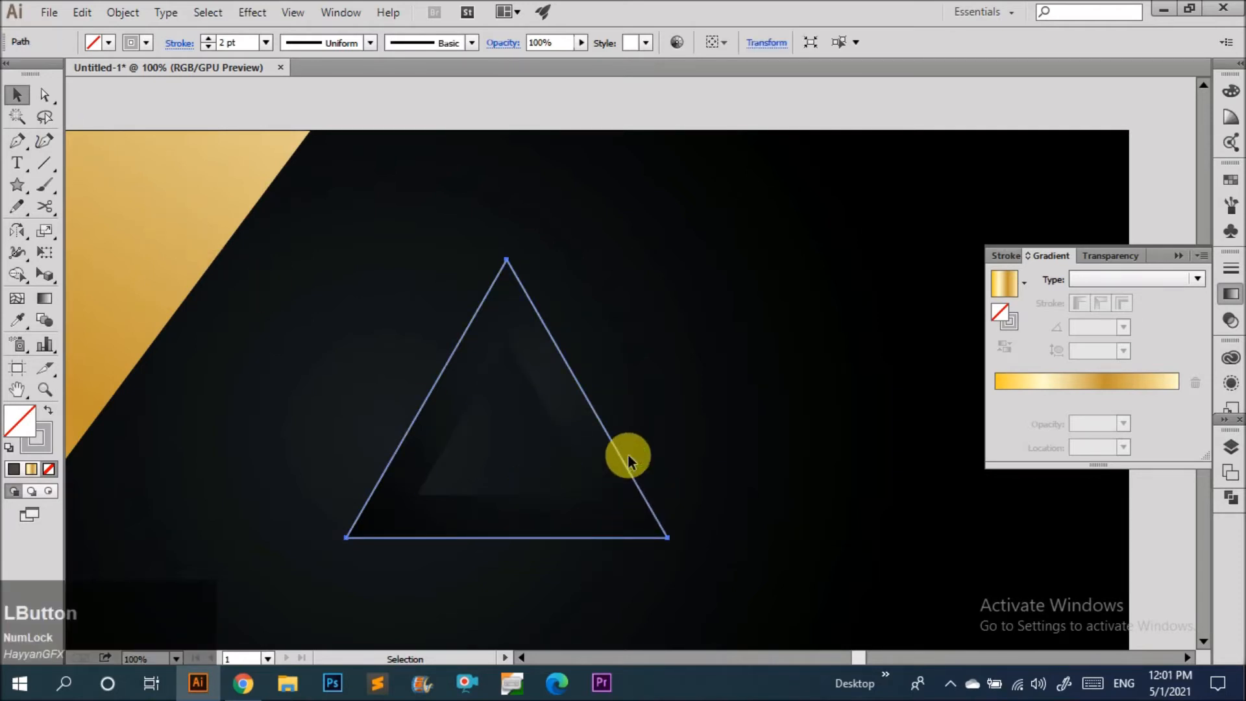
Scale the new triangle outline slightly smaller so it sits inside the open grey path.
{"action": "key", "text": "ctrl+shift+b"}
{"action": "left_click_drag", "start_coordinate": [676, 407], "coordinate": [643, 408]}
{"action": "left_click_drag", "start_coordinate": [503, 513], "coordinate": [504, 526]}
{"action": "scroll", "coordinate": [618, 530], "scroll_direction": "up", "scroll_amount": 2}
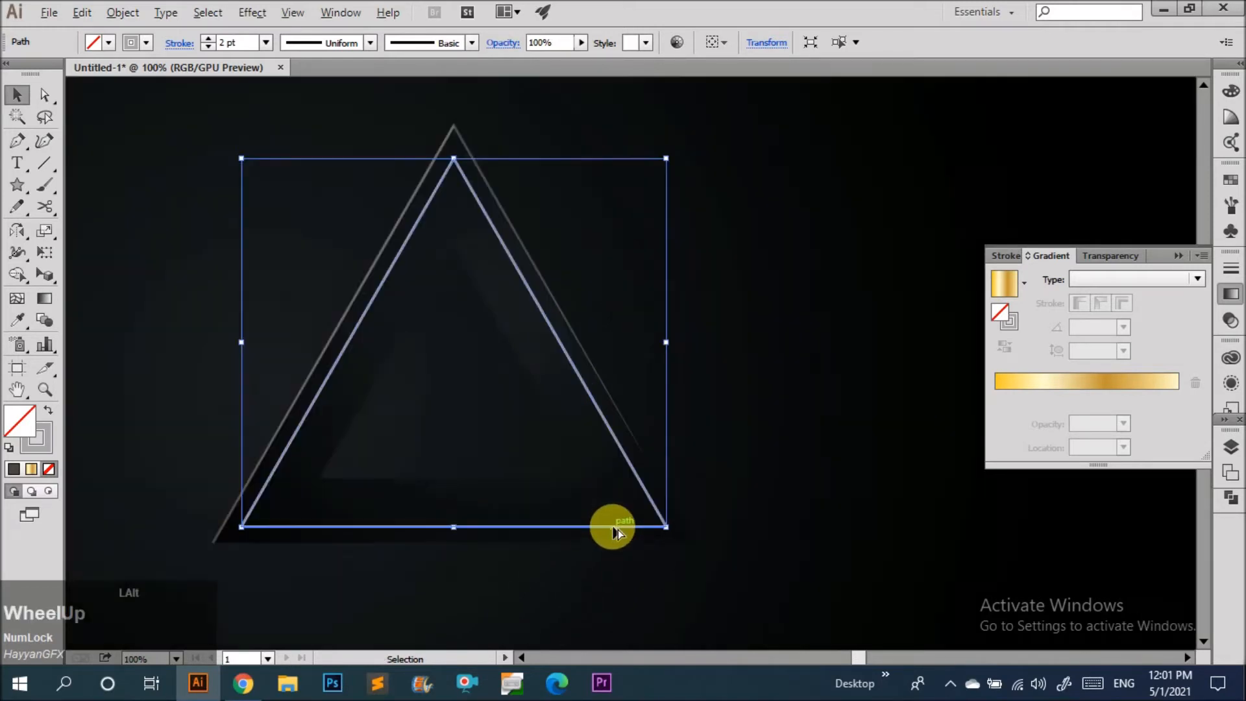
Apply the gold gradient to the new triangle outline's stroke.
{"action": "left_click", "coordinate": [1007, 328]}
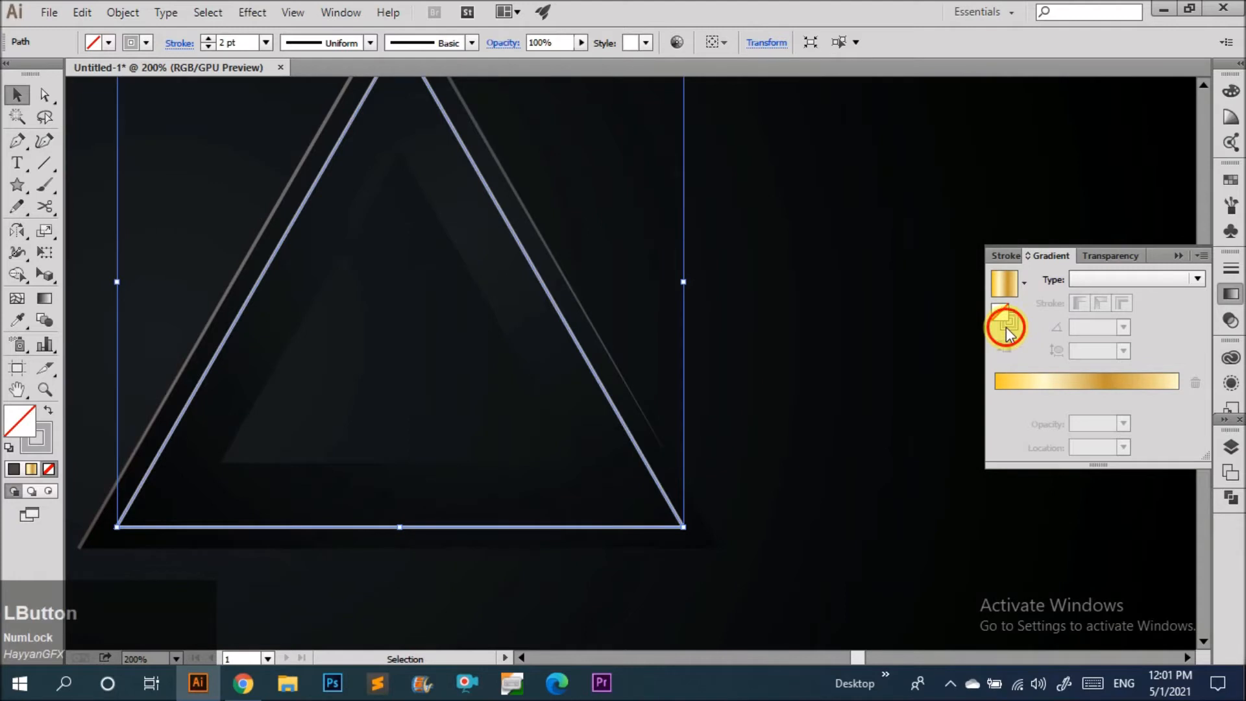
{"action": "left_click", "coordinate": [807, 390]}
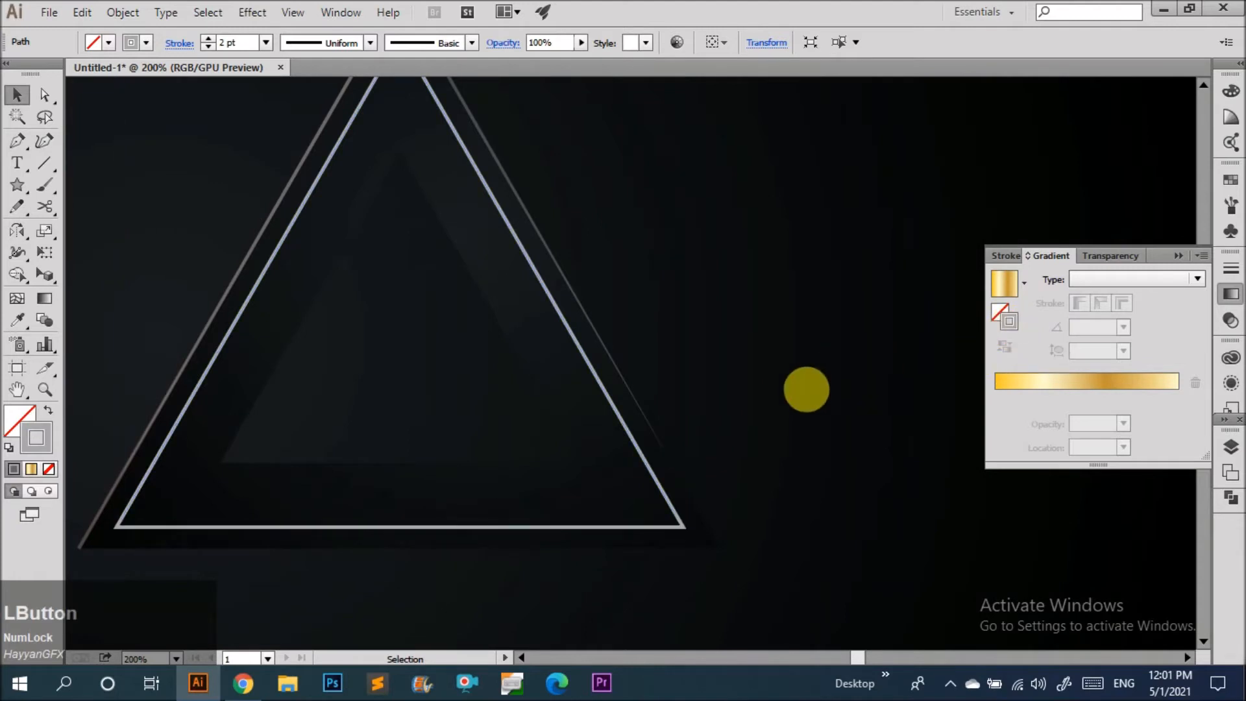
{"action": "left_click", "coordinate": [683, 525]}
{"action": "left_click", "coordinate": [1042, 389]}
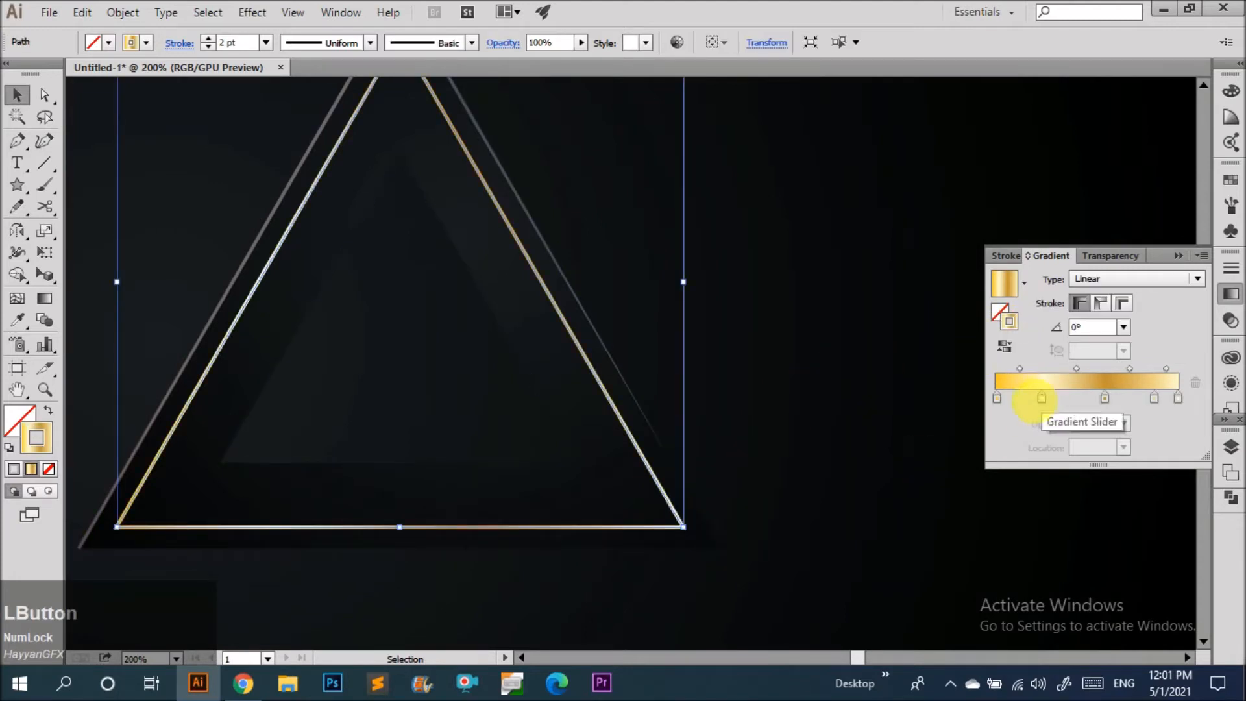
{"action": "scroll", "coordinate": [669, 426], "scroll_direction": "down", "scroll_amount": 2}
{"action": "left_click", "coordinate": [731, 398]}
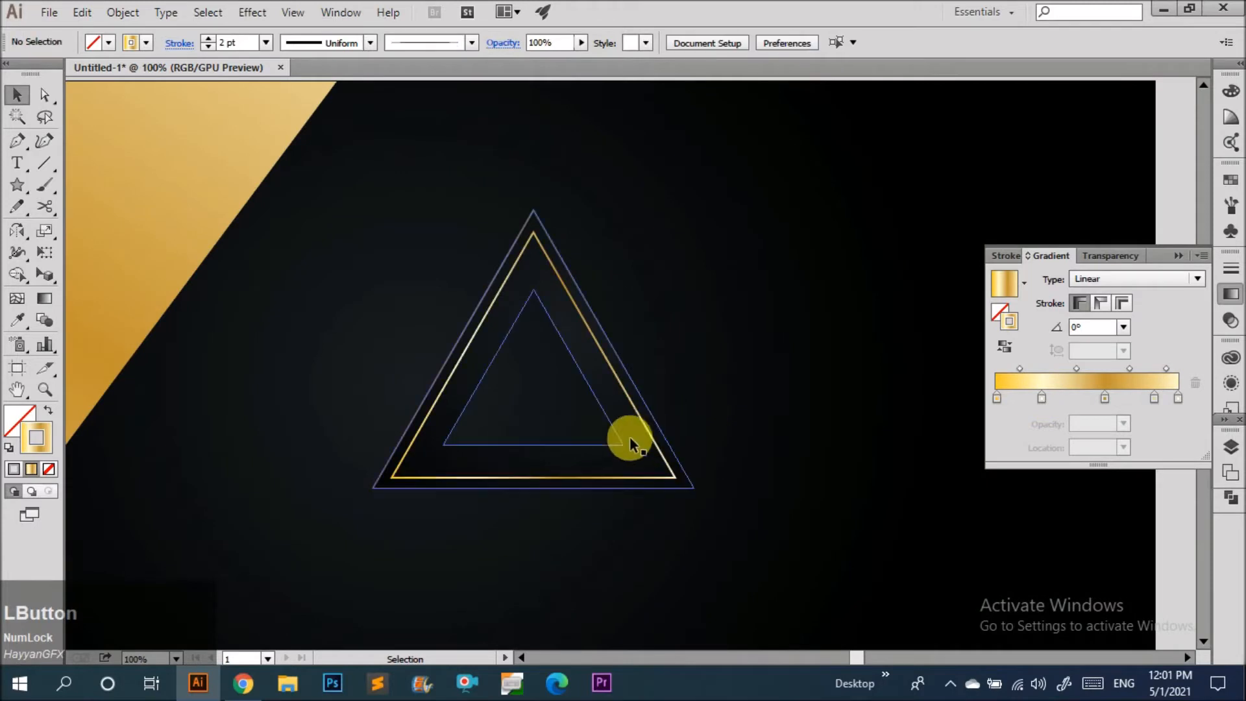
Set the gold triangle outline's opacity to 61%.
{"action": "left_click", "coordinate": [645, 433]}
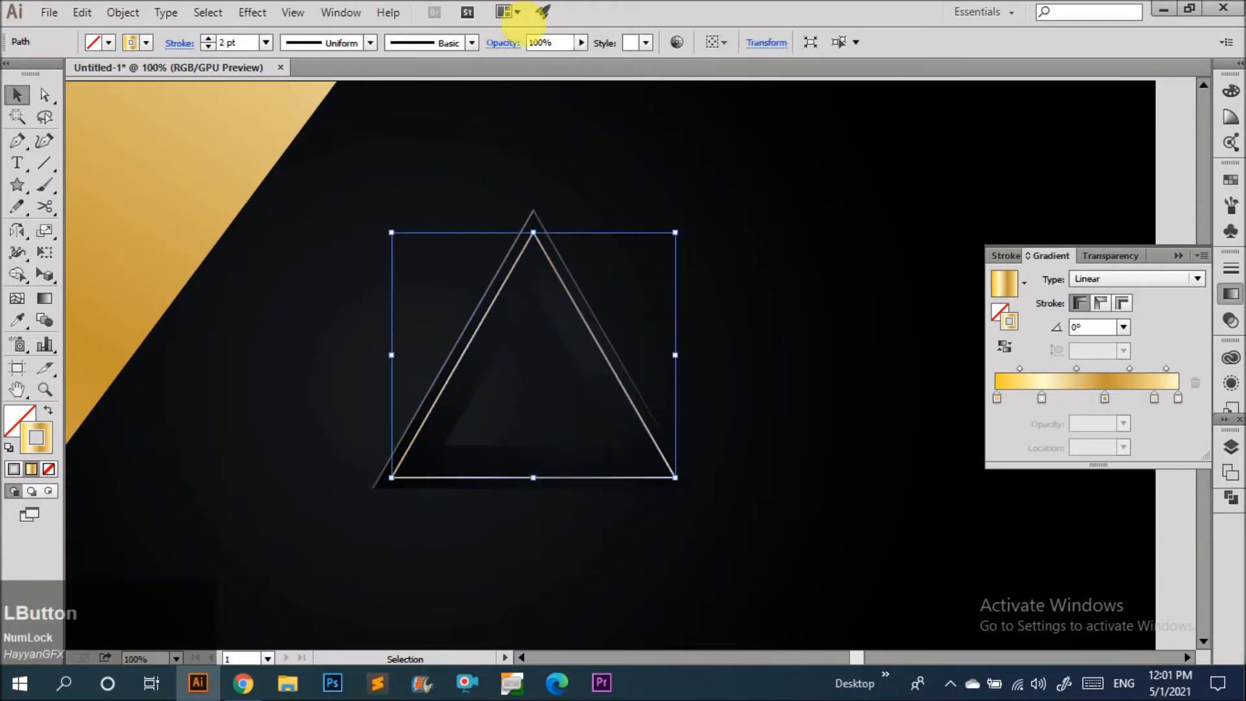
{"action": "left_click", "coordinate": [555, 60]}
{"action": "left_click", "coordinate": [577, 168]}
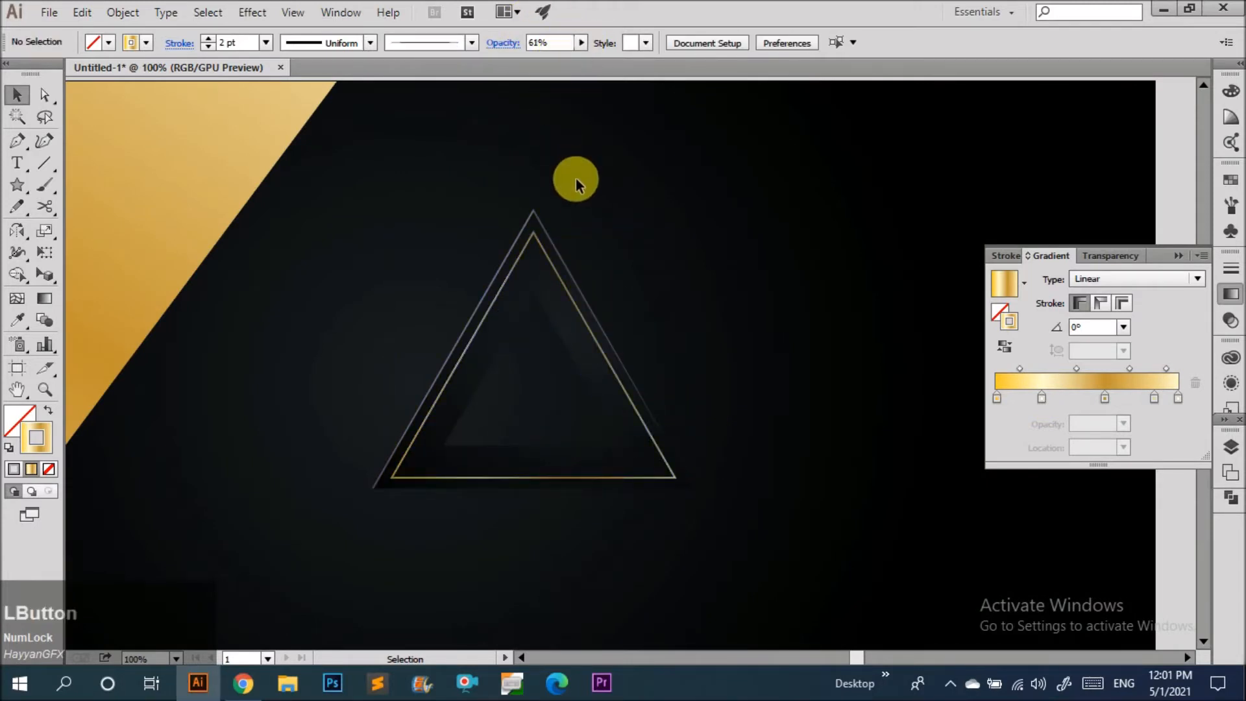
{"action": "scroll", "coordinate": [551, 297], "scroll_direction": "down", "scroll_amount": 2}
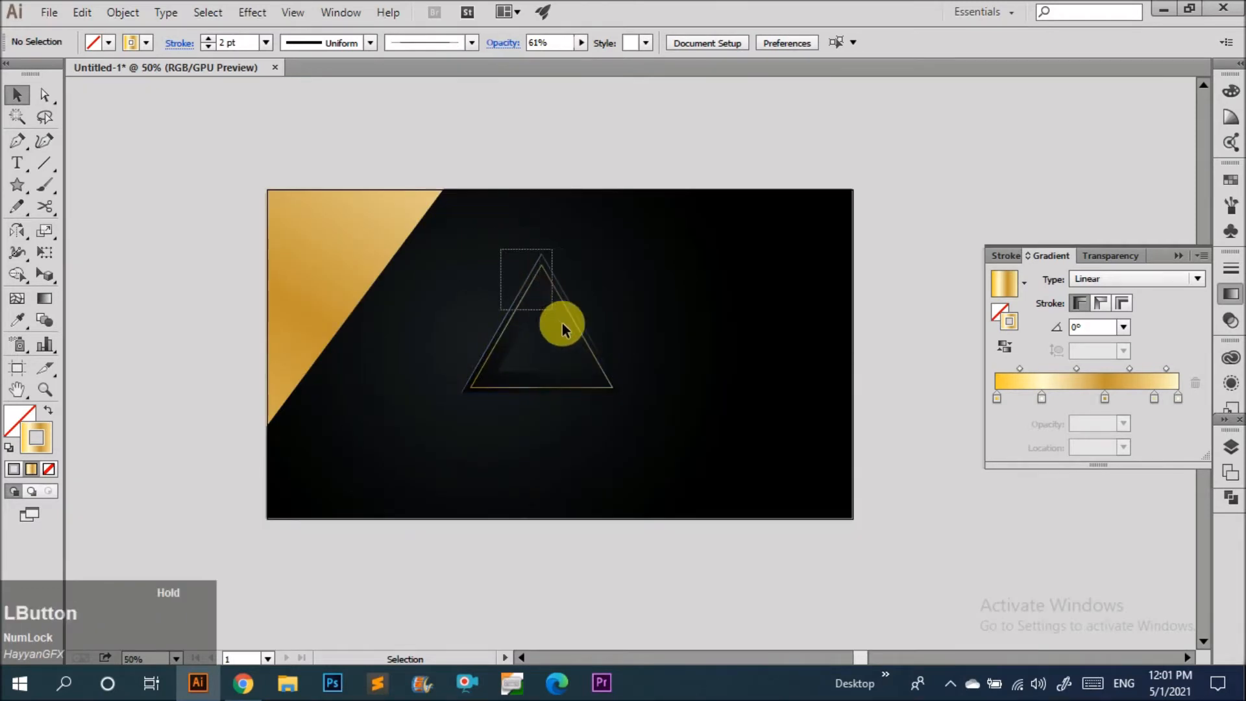
Group the triangle frame with its gold outline and move the group onto the artboard's top-left corner.
{"action": "left_click_drag", "start_coordinate": [562, 323], "coordinate": [621, 305]}
{"action": "key", "text": "ctrl+g"}
{"action": "left_click", "coordinate": [672, 267]}
{"action": "left_click_drag", "start_coordinate": [609, 377], "coordinate": [417, 271]}
{"action": "left_click", "coordinate": [487, 286]}
{"action": "scroll", "coordinate": [408, 240], "scroll_direction": "down", "scroll_amount": 1}
{"action": "scroll", "coordinate": [414, 296], "scroll_direction": "up", "scroll_amount": 3}
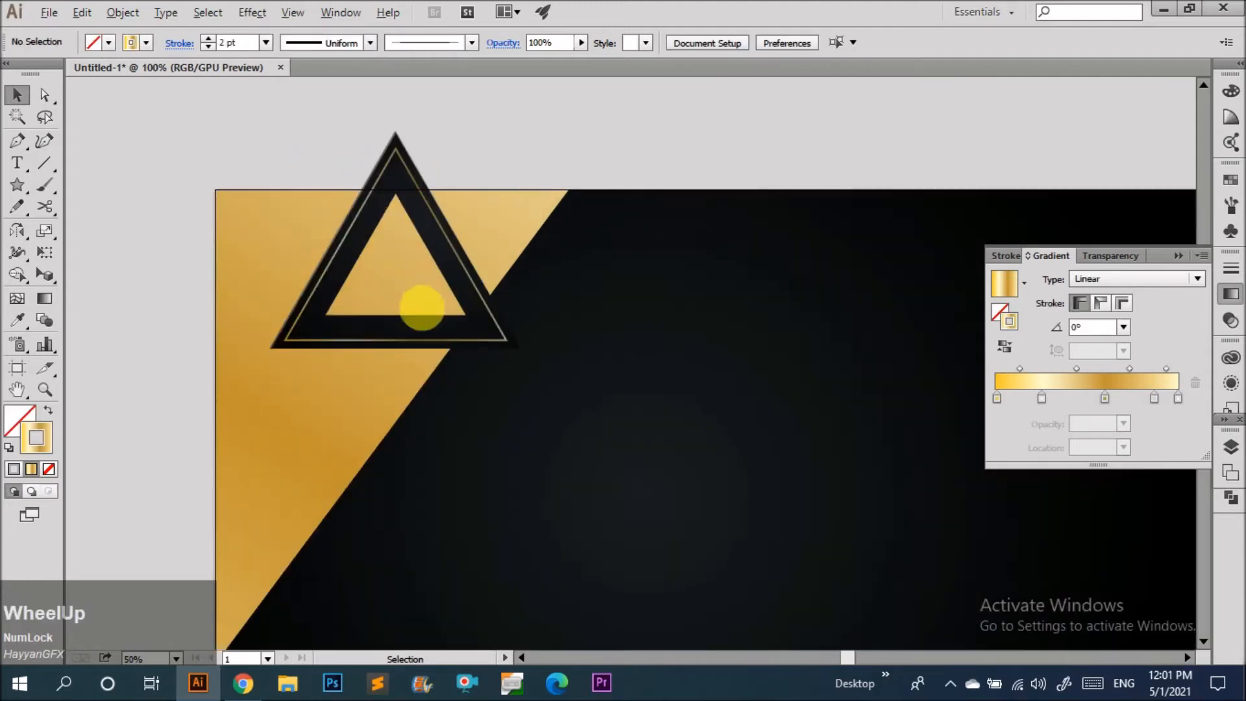
Inside the group, apply a black radial gradient to the triangle frame's fill.
{"action": "double_click", "coordinate": [460, 323]}
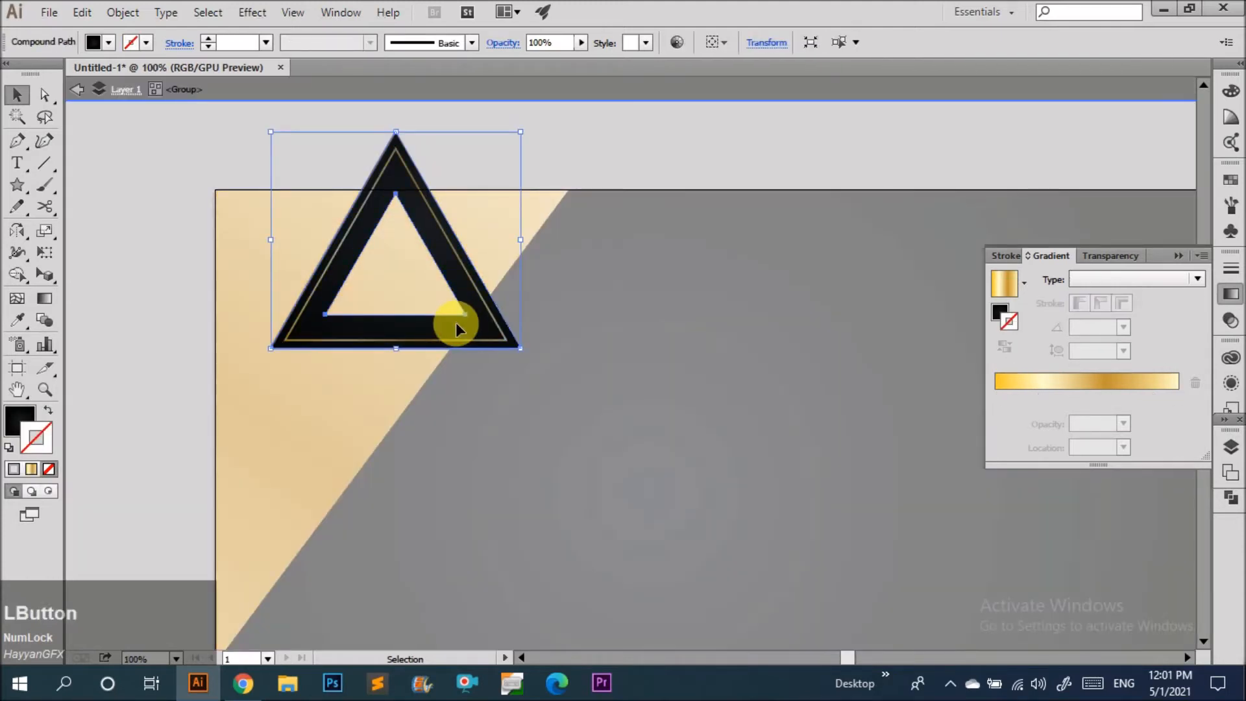
{"action": "key", "text": "g"}
{"action": "left_click_drag", "start_coordinate": [440, 243], "coordinate": [376, 341]}
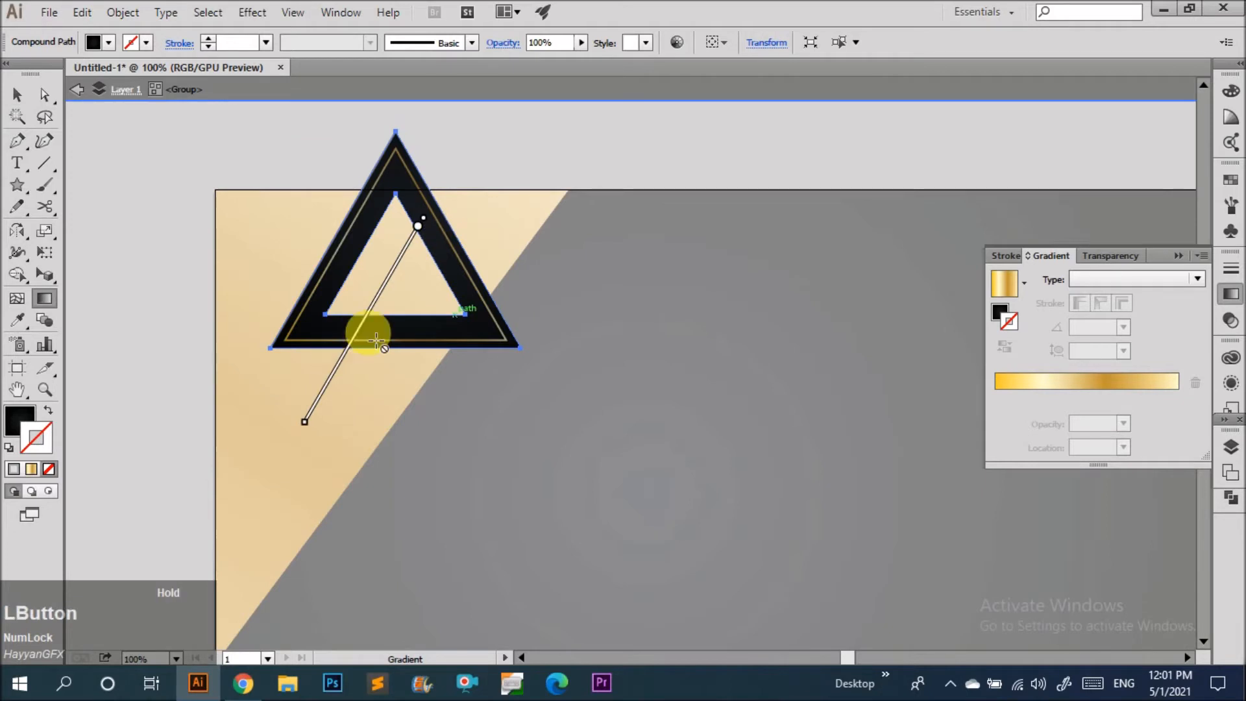
{"action": "left_click", "coordinate": [446, 259]}
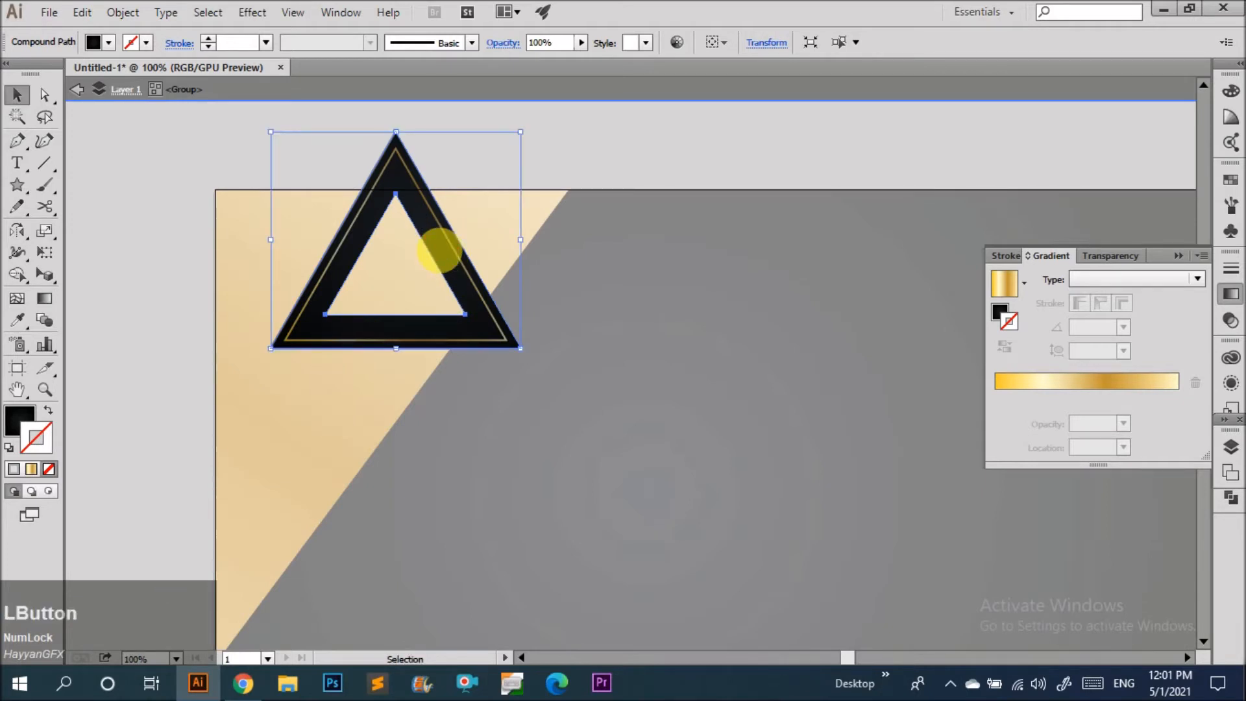
{"action": "key", "text": "g"}
{"action": "key", "text": "v"}
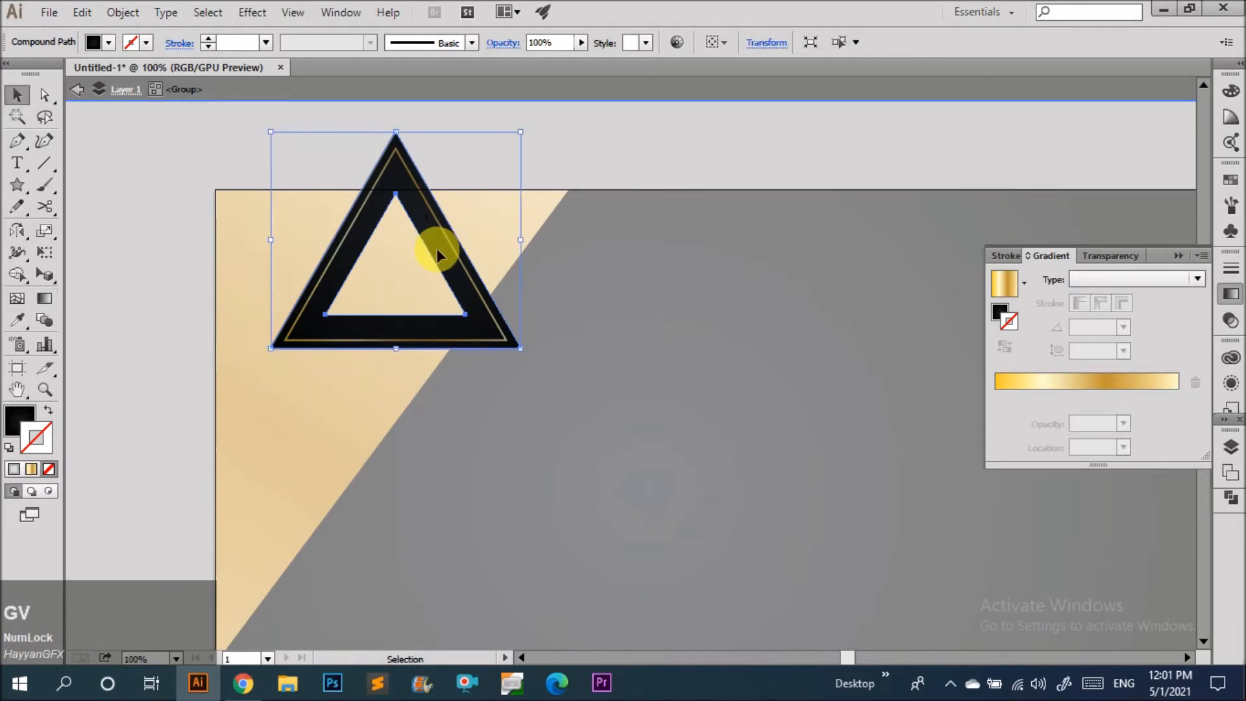
{"action": "left_click", "coordinate": [999, 314]}
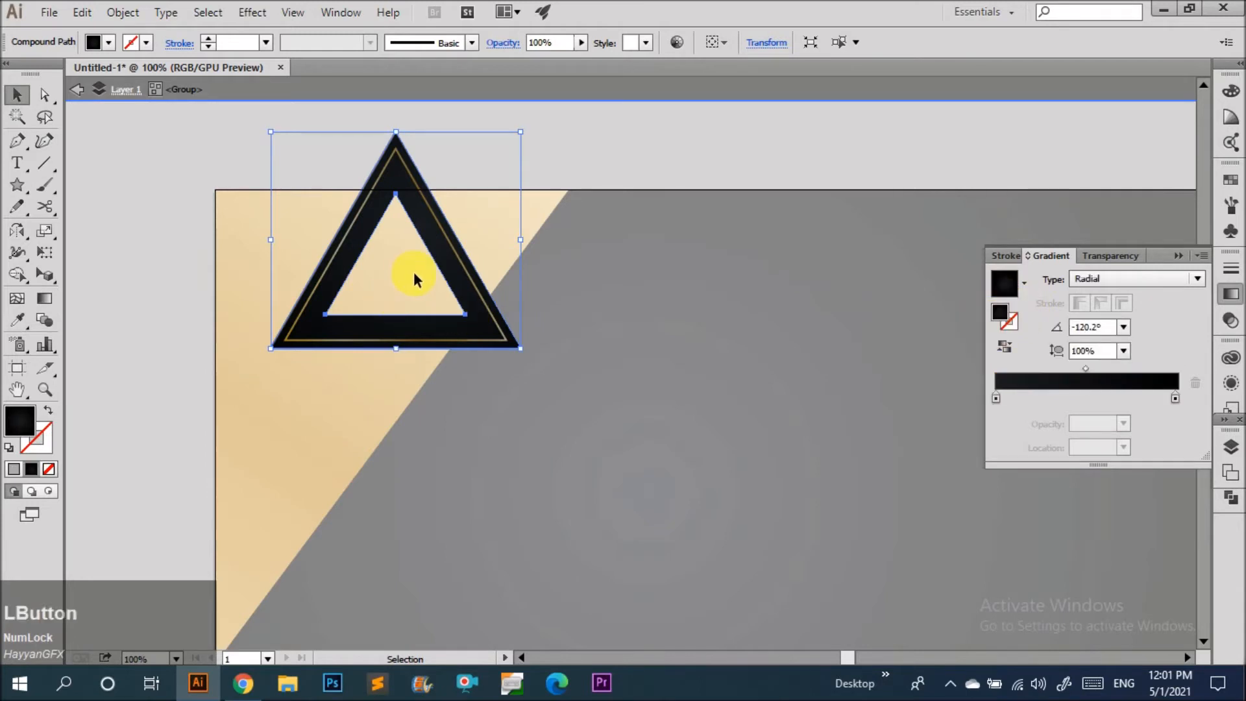
{"action": "key", "text": "g"}
{"action": "left_click_drag", "start_coordinate": [416, 268], "coordinate": [426, 229]}
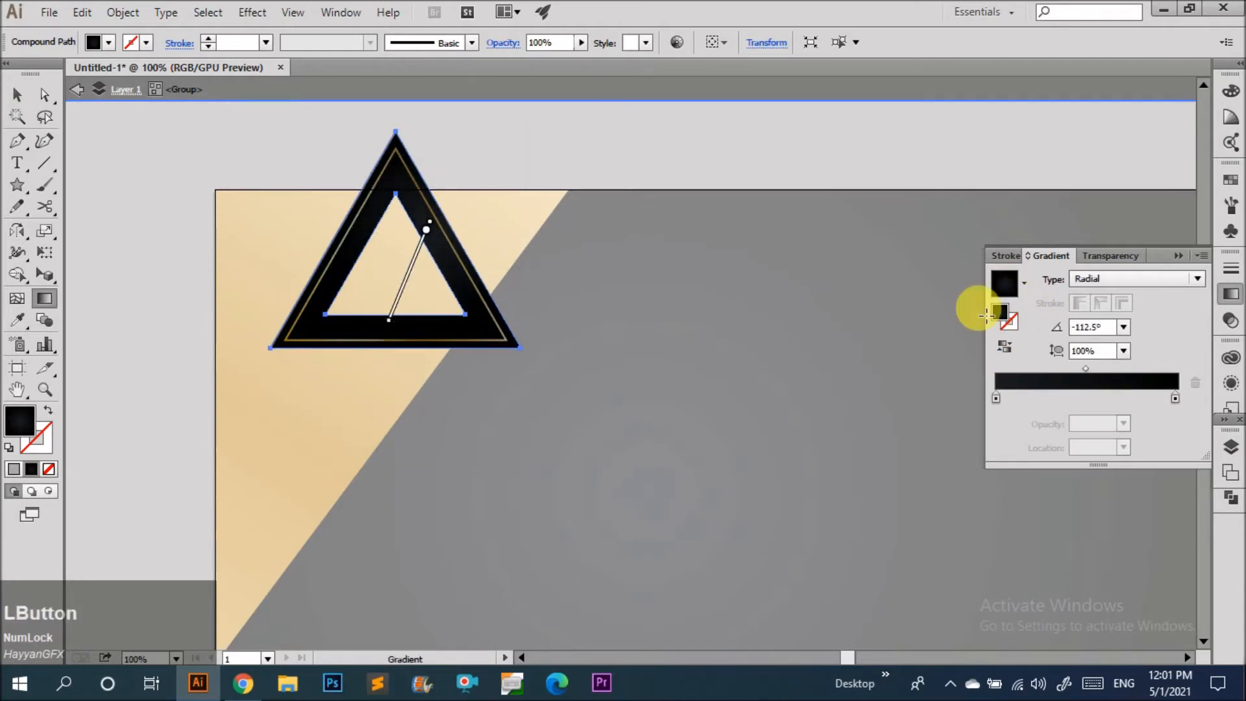
Try changing the gradient's first colour stop to CMYK Red, then set it back to black.
{"action": "double_click", "coordinate": [996, 398]}
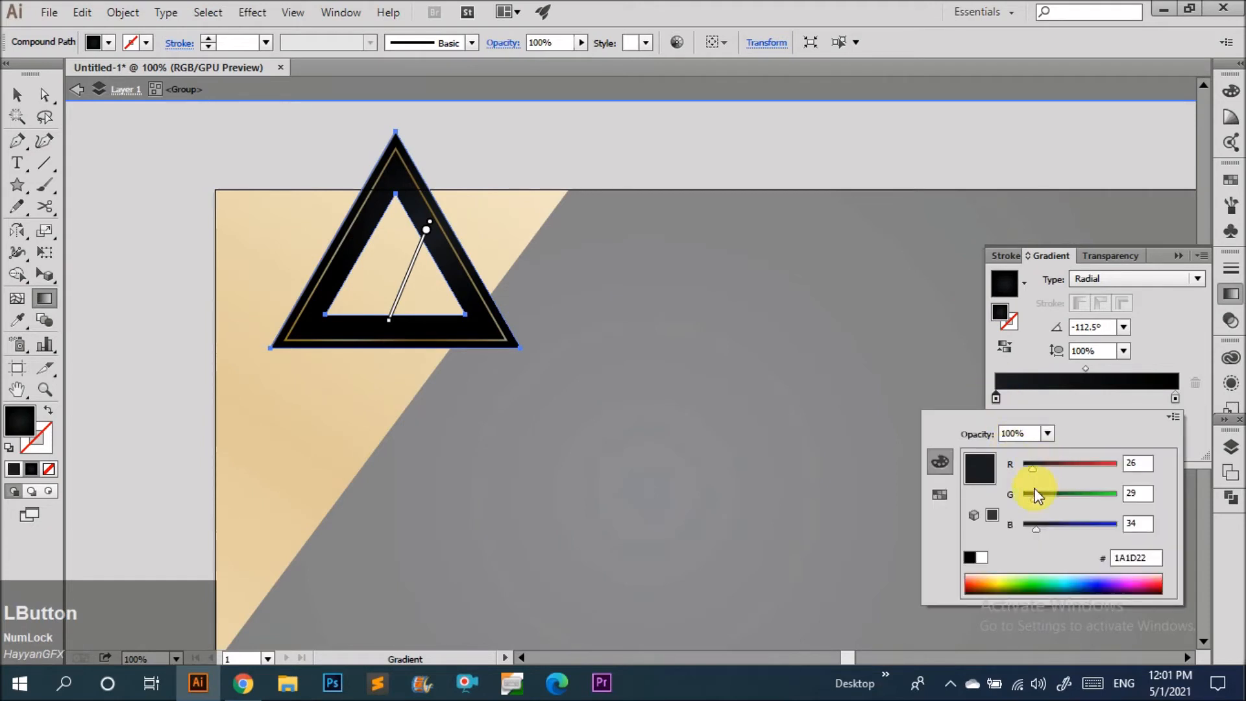
{"action": "left_click", "coordinate": [940, 496]}
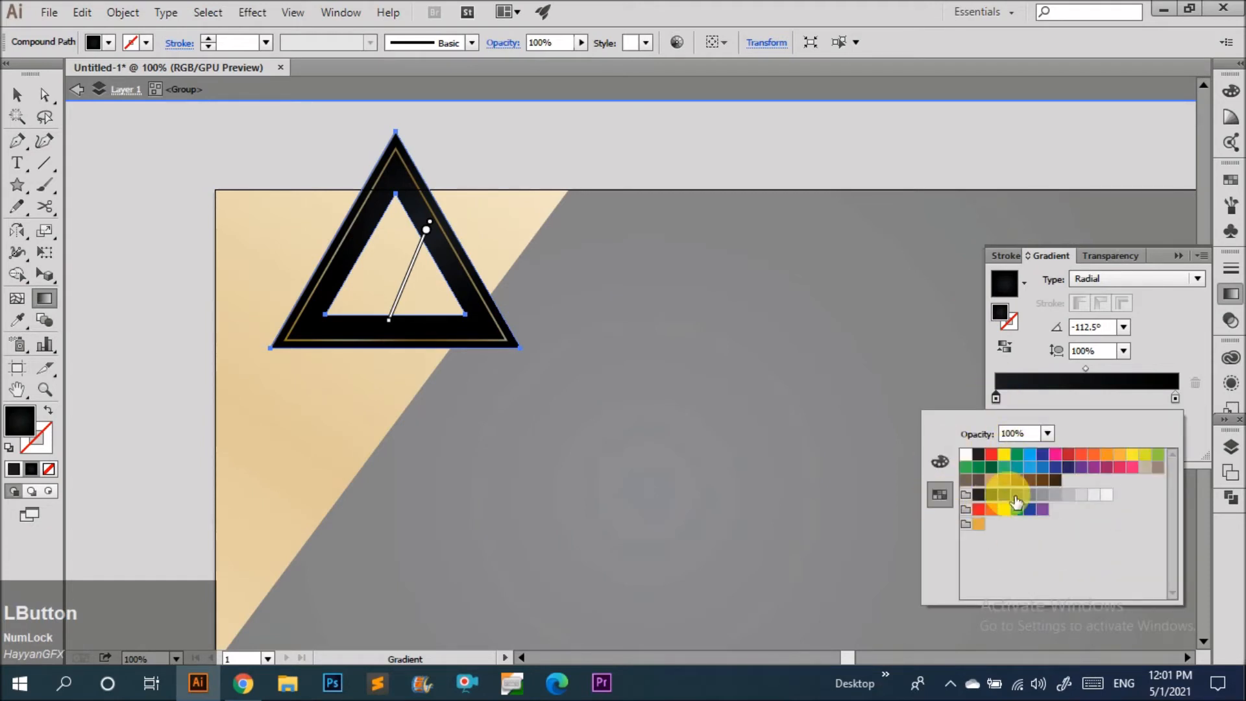
{"action": "left_click", "coordinate": [995, 465]}
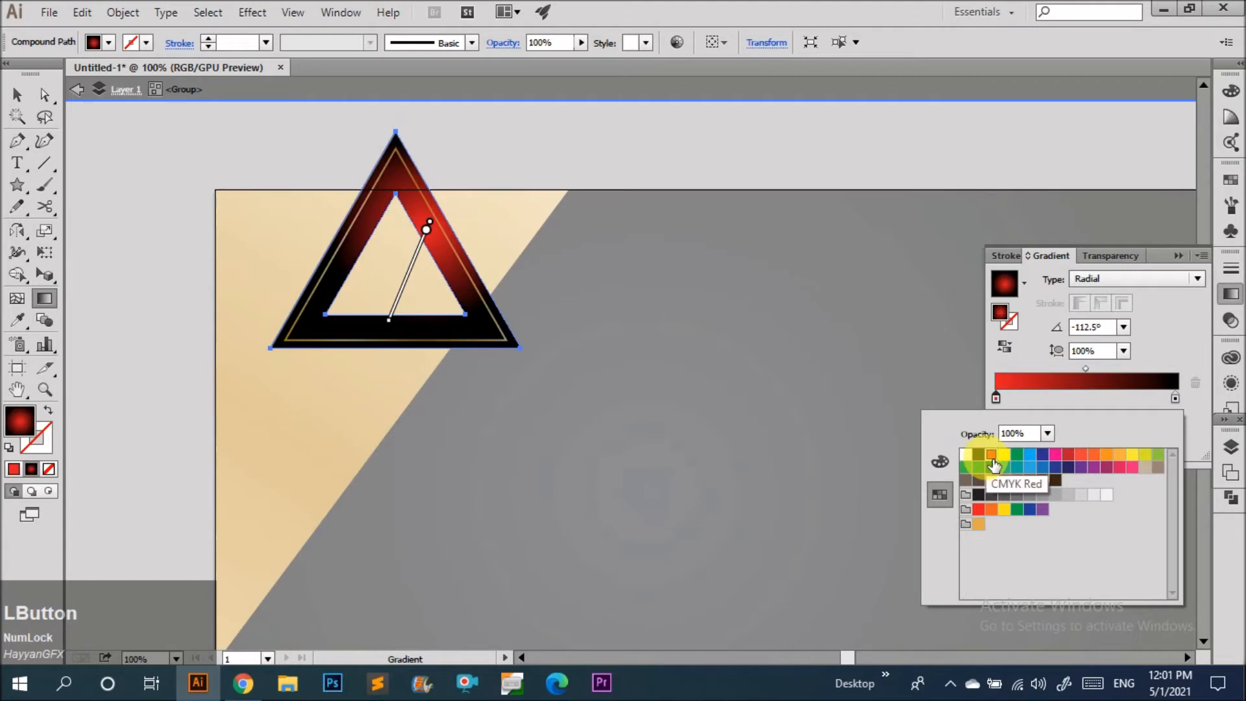
{"action": "left_click", "coordinate": [991, 462]}
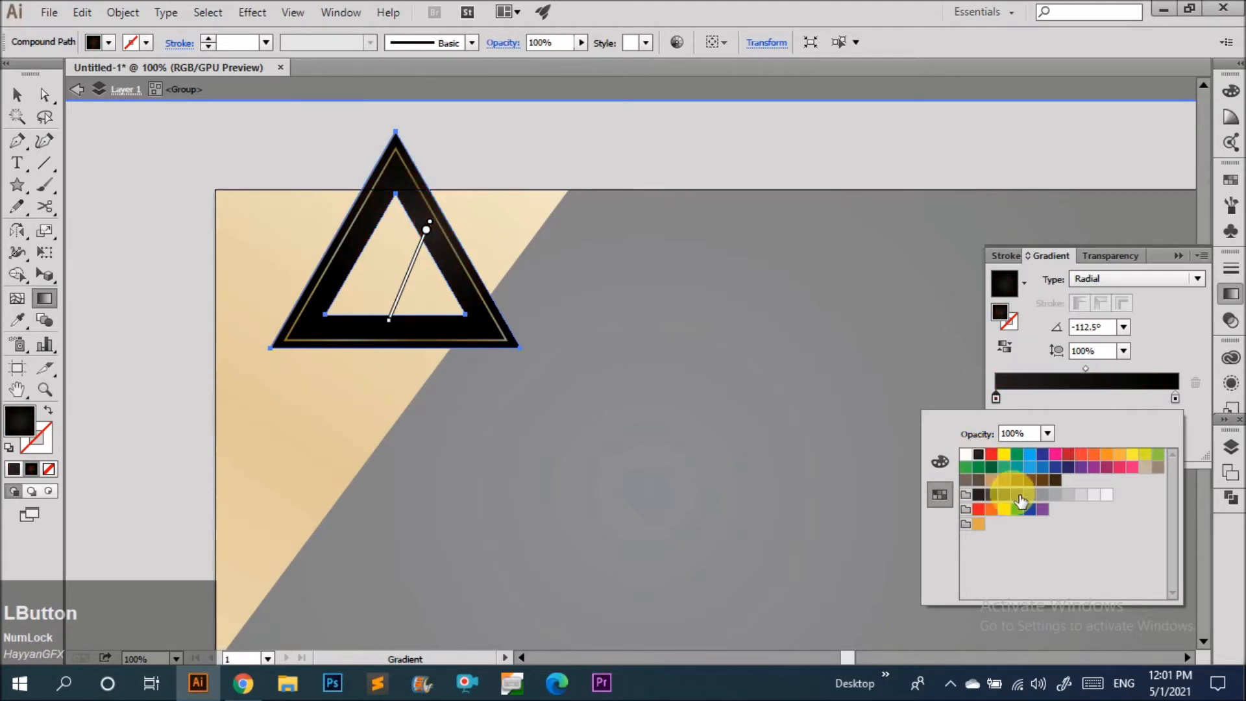
Redraw the radial gradient diagonally across the frame at about -137.5° and exit the group.
{"action": "key", "text": "v"}
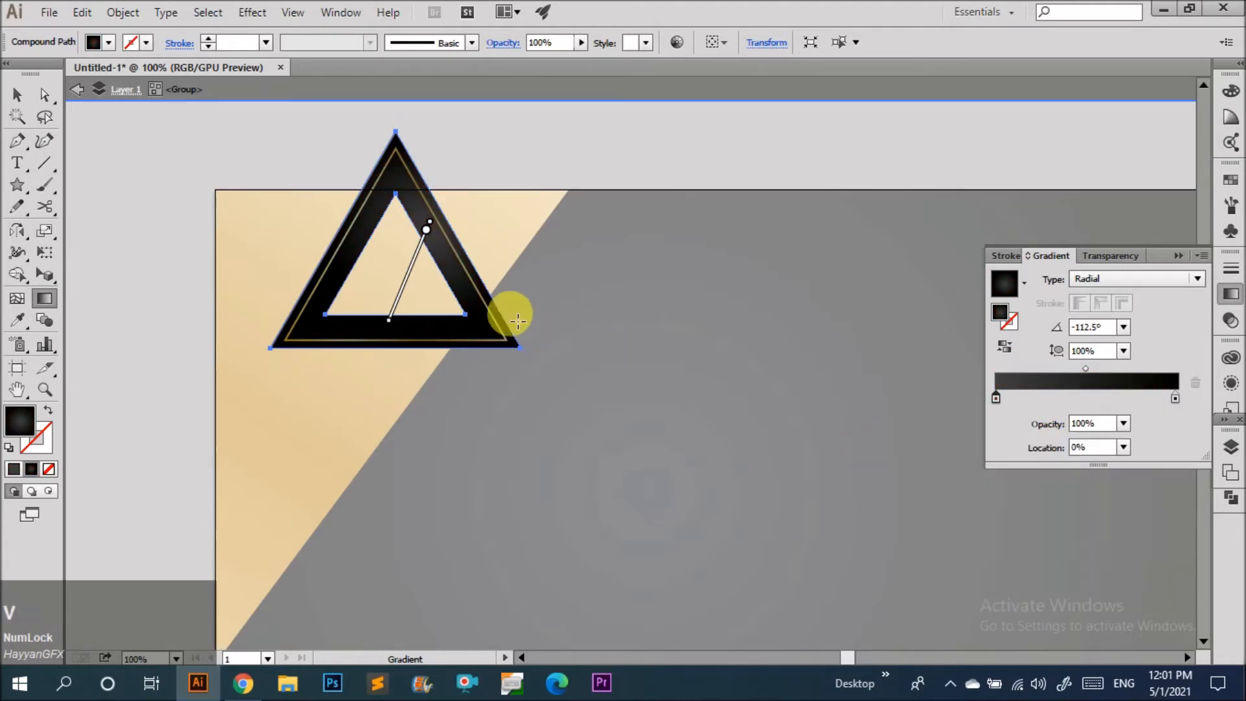
{"action": "key", "text": "g"}
{"action": "left_click_drag", "start_coordinate": [415, 228], "coordinate": [270, 423]}
{"action": "left_click_drag", "start_coordinate": [439, 234], "coordinate": [350, 315]}
{"action": "key", "text": "v"}
{"action": "left_click", "coordinate": [607, 270]}
{"action": "double_click", "coordinate": [559, 270]}
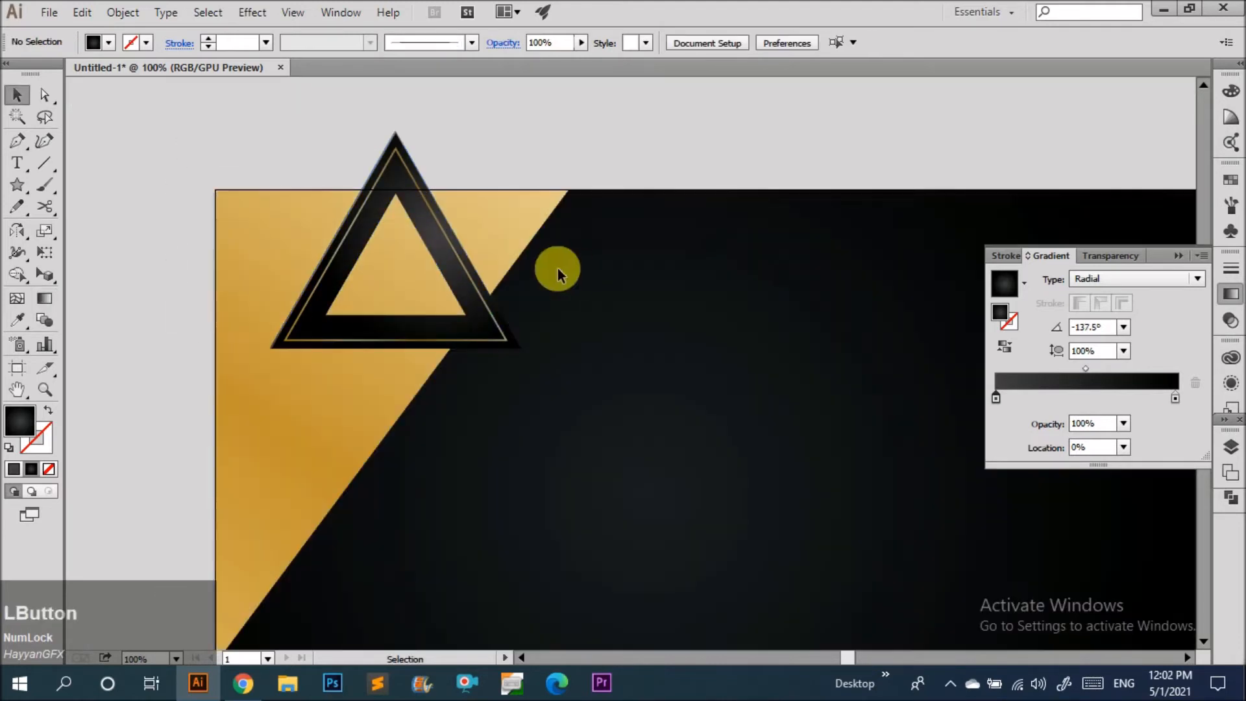
Zoom in to inspect the triangle frame's inner edges inside the group.
{"action": "scroll", "coordinate": [132, 256], "scroll_direction": "down", "scroll_amount": 1}
{"action": "left_click_drag", "start_coordinate": [360, 286], "coordinate": [353, 287]}
{"action": "scroll", "coordinate": [351, 292], "scroll_direction": "up", "scroll_amount": 3}
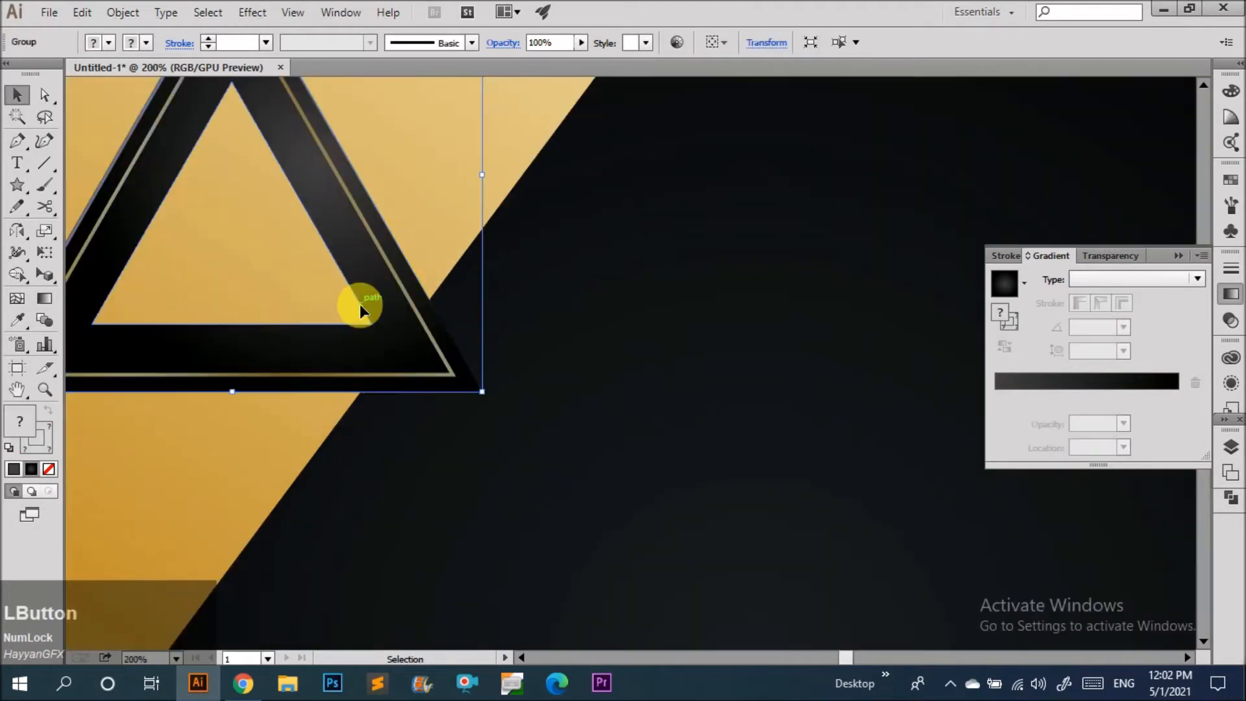
{"action": "double_click", "coordinate": [360, 304]}
{"action": "left_click", "coordinate": [372, 323]}
{"action": "left_click_drag", "start_coordinate": [372, 323], "coordinate": [361, 314]}
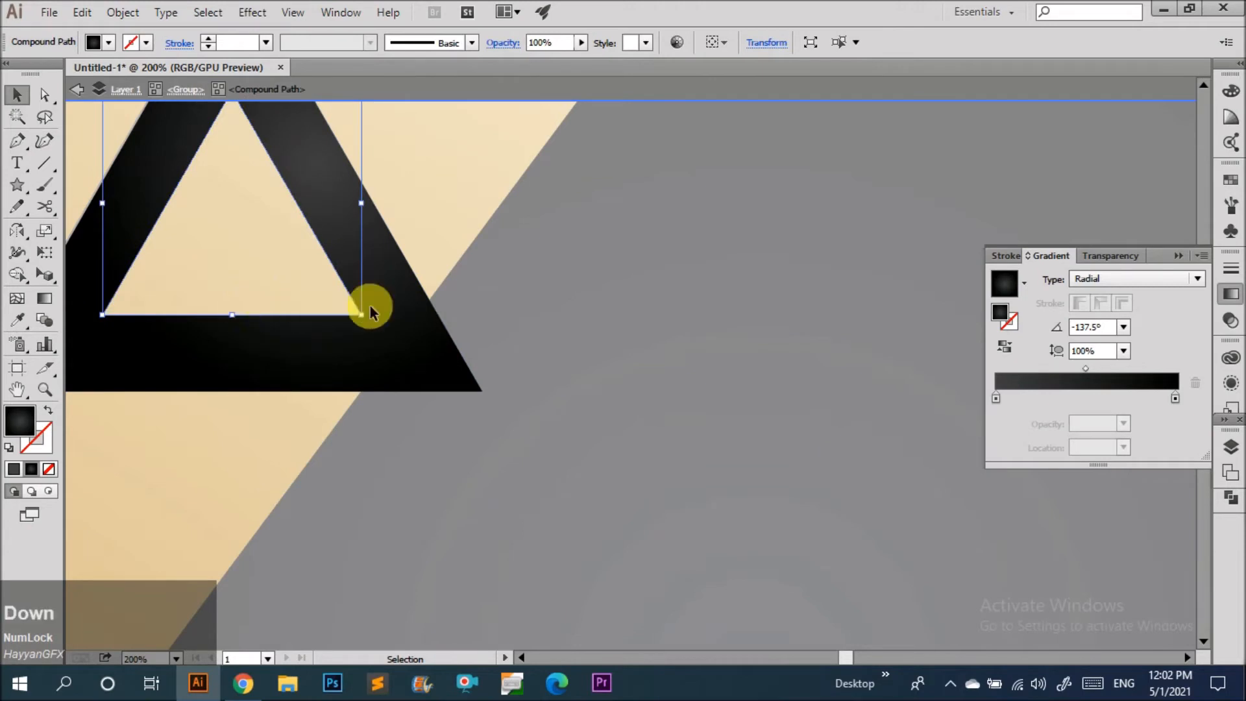
{"action": "left_click", "coordinate": [538, 337]}
{"action": "scroll", "coordinate": [563, 311], "scroll_direction": "down", "scroll_amount": 2}
{"action": "left_click", "coordinate": [388, 313]}
{"action": "double_click", "coordinate": [520, 242]}
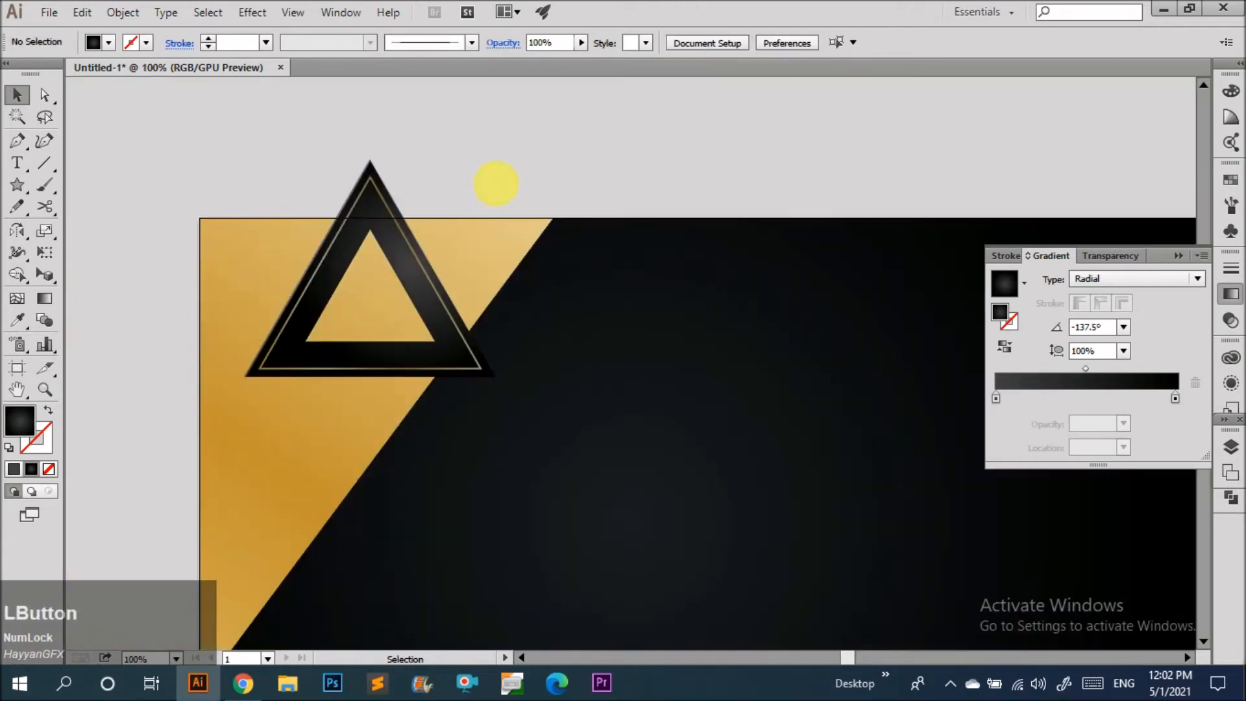
Duplicate the triangle group, enlarge the copy and rotate it over the artboard's top edge.
{"action": "left_click", "coordinate": [168, 238], "text": "alt"}
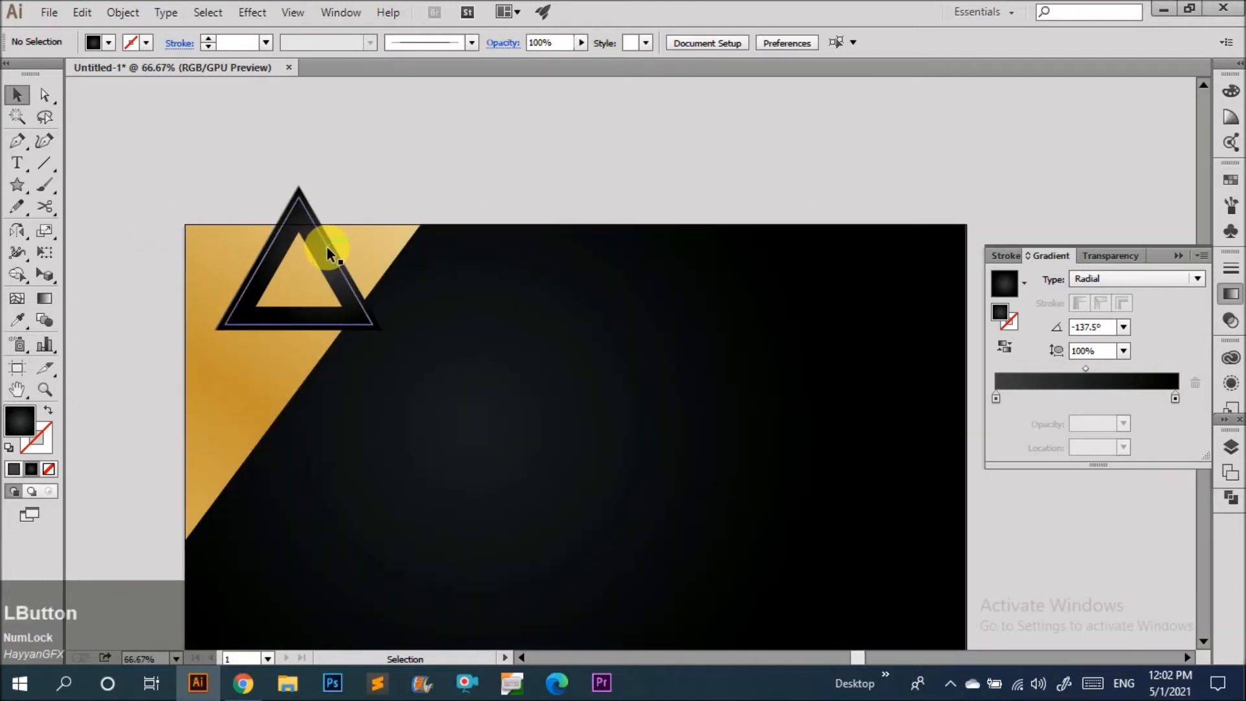
{"action": "left_click_drag", "start_coordinate": [326, 247], "coordinate": [459, 292]}
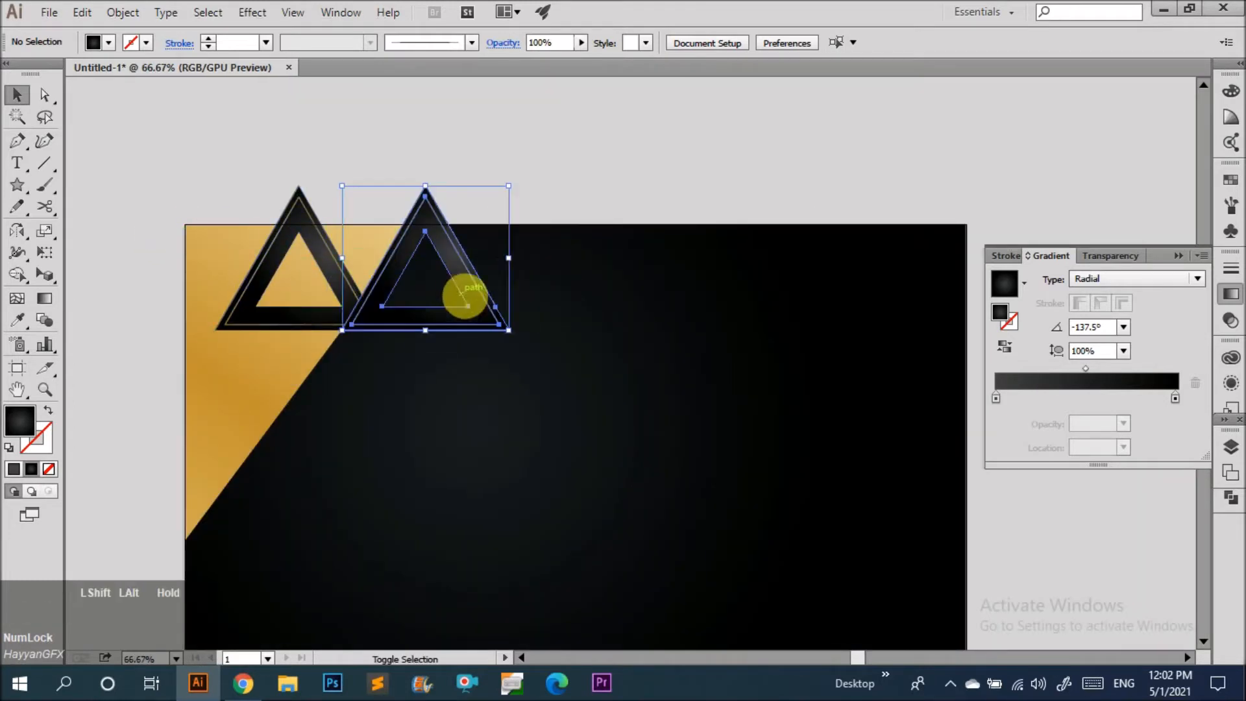
{"action": "left_click_drag", "start_coordinate": [508, 329], "coordinate": [603, 413]}
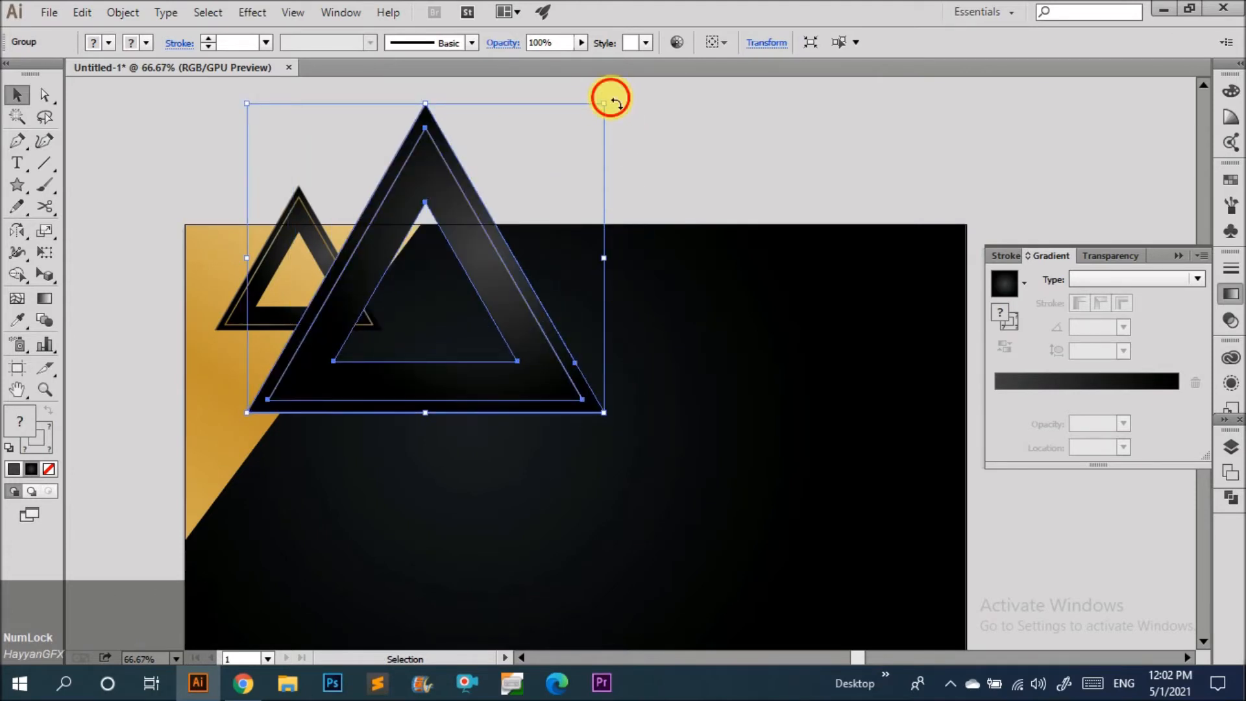
{"action": "left_click_drag", "start_coordinate": [610, 99], "coordinate": [556, 189]}
{"action": "left_click_drag", "start_coordinate": [499, 286], "coordinate": [543, 176]}
{"action": "left_click_drag", "start_coordinate": [563, 261], "coordinate": [587, 281]}
Undo the last two edits and delete the selected object.
{"action": "left_click", "coordinate": [633, 358]}
{"action": "left_click_drag", "start_coordinate": [632, 358], "coordinate": [509, 407]}
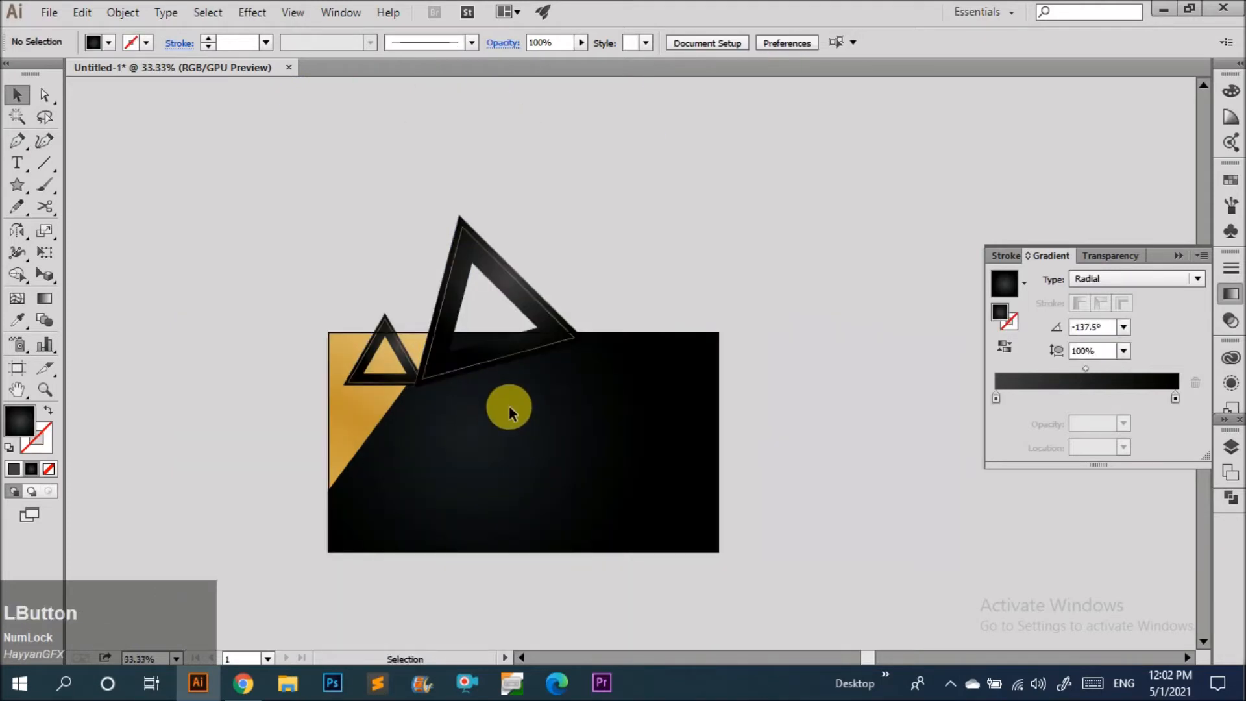
{"action": "key", "text": "ctrl+z"}
{"action": "key", "text": "ctrl+z"}
{"action": "key", "text": "Delete"}
Bring the gold triangle outline to the front inside the original triangle group.
{"action": "left_click", "coordinate": [440, 370]}
{"action": "scroll", "coordinate": [440, 373], "scroll_direction": "up", "scroll_amount": 4}
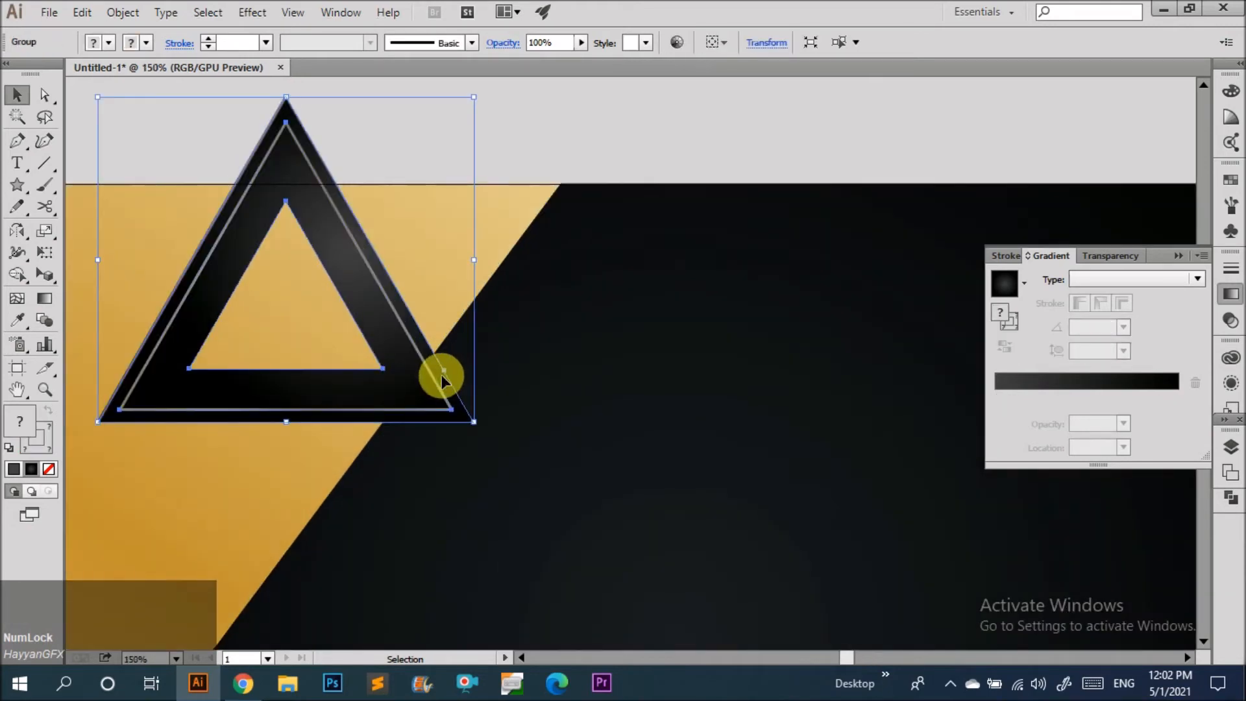
{"action": "double_click", "coordinate": [438, 377]}
{"action": "scroll", "coordinate": [428, 354], "scroll_direction": "up", "scroll_amount": 2}
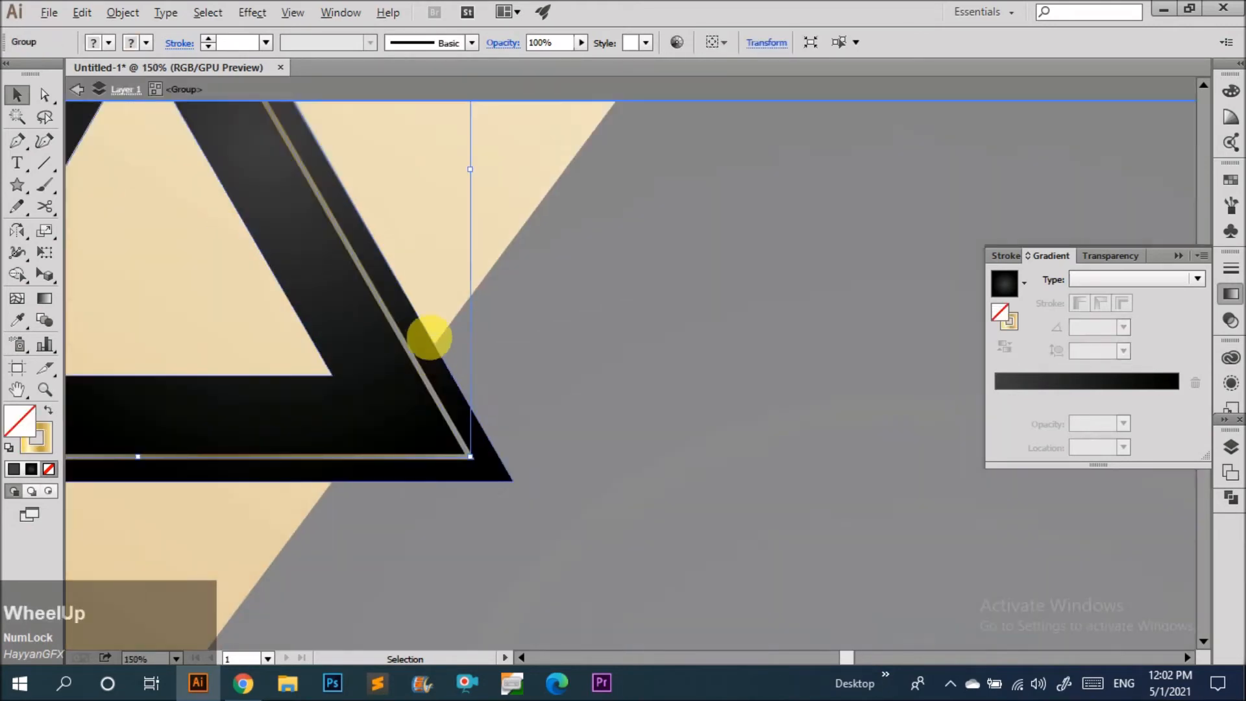
{"action": "left_click", "coordinate": [403, 289], "text": "shift"}
{"action": "left_click", "coordinate": [359, 361], "text": "shift"}
{"action": "left_click", "coordinate": [117, 8]}
{"action": "left_click", "coordinate": [182, 228]}
{"action": "left_click", "coordinate": [565, 488]}
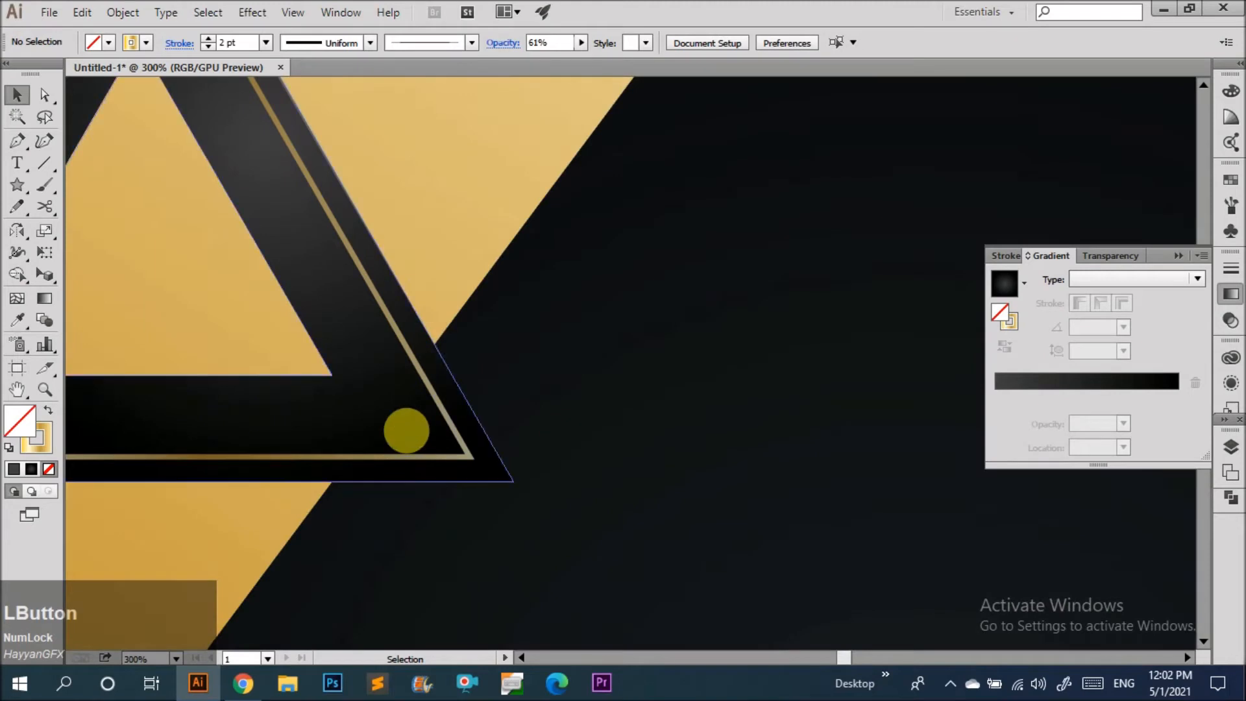
Reposition and rotate the large triangle copy so it straddles the artboard's top edge.
{"action": "scroll", "coordinate": [406, 430], "scroll_direction": "down", "scroll_amount": 5}
{"action": "left_click_drag", "start_coordinate": [409, 432], "coordinate": [674, 431]}
{"action": "left_click_drag", "start_coordinate": [707, 297], "coordinate": [753, 303]}
{"action": "left_click_drag", "start_coordinate": [753, 222], "coordinate": [751, 312]}
{"action": "left_click_drag", "start_coordinate": [675, 473], "coordinate": [606, 375]}
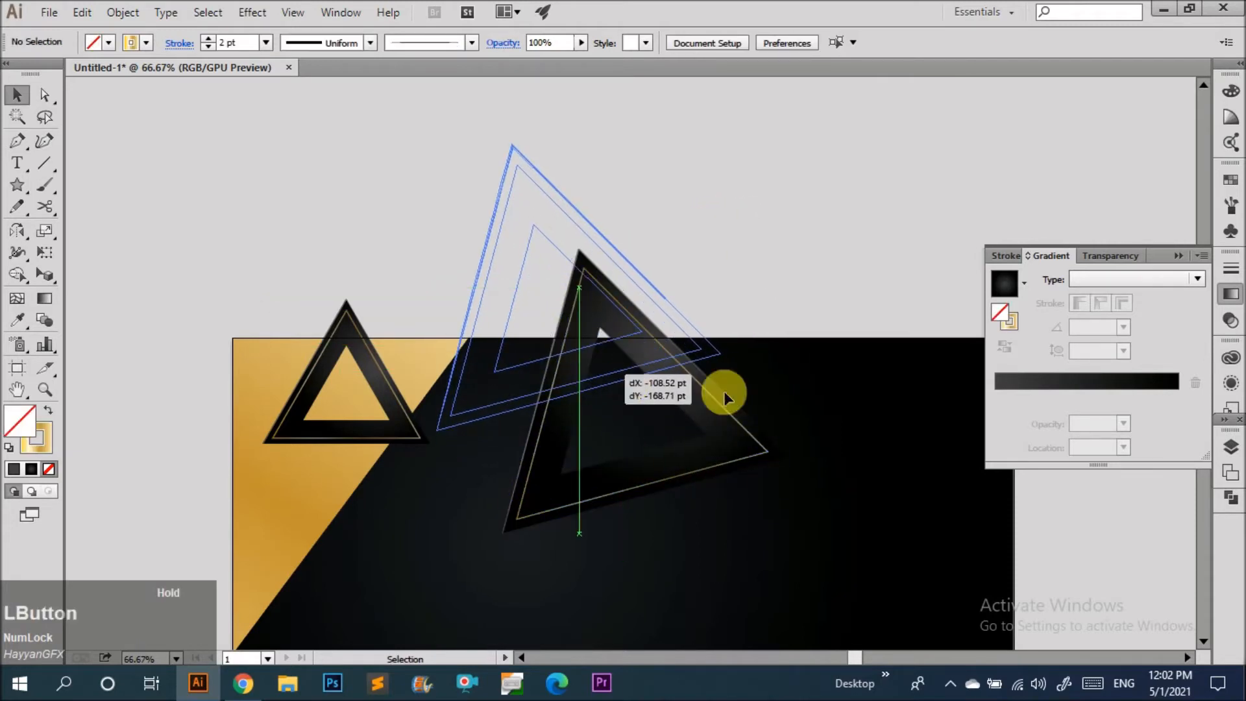
{"action": "scroll", "coordinate": [326, 326], "scroll_direction": "down", "scroll_amount": 2}
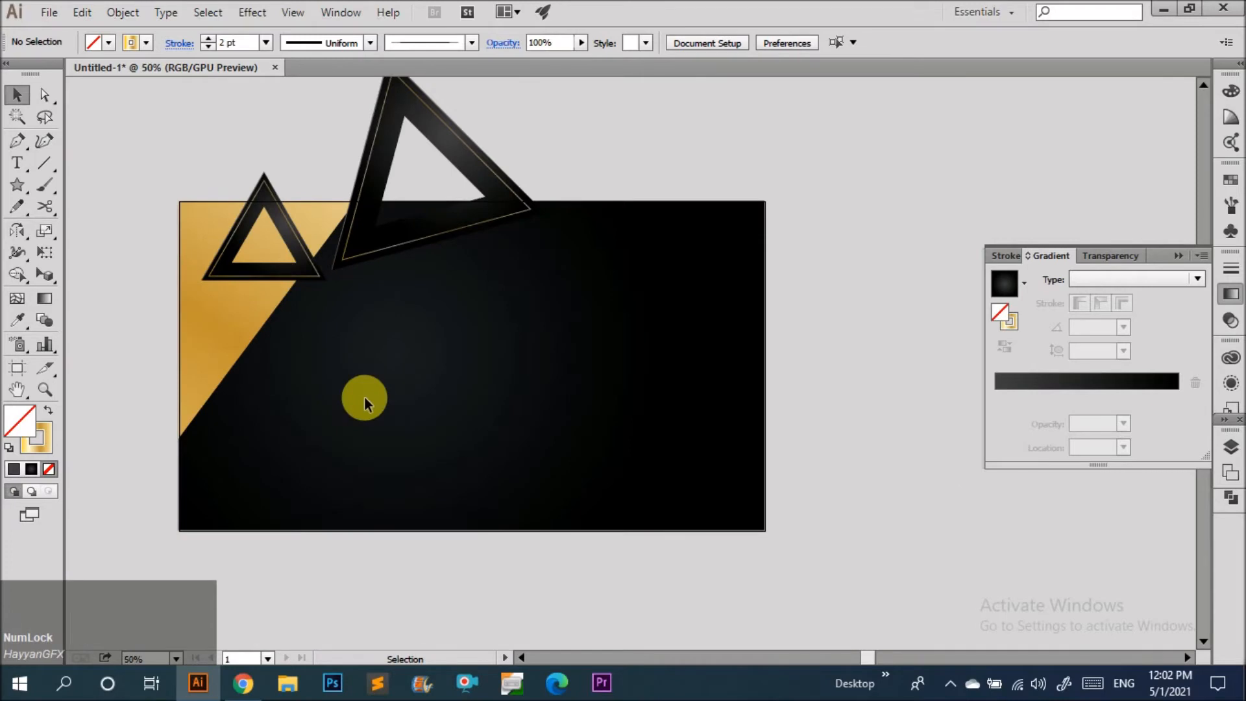
Duplicate the large triangle, shrinking and rotating the copy across the gold shape's diagonal edge.
{"action": "left_click_drag", "start_coordinate": [395, 260], "coordinate": [420, 432]}
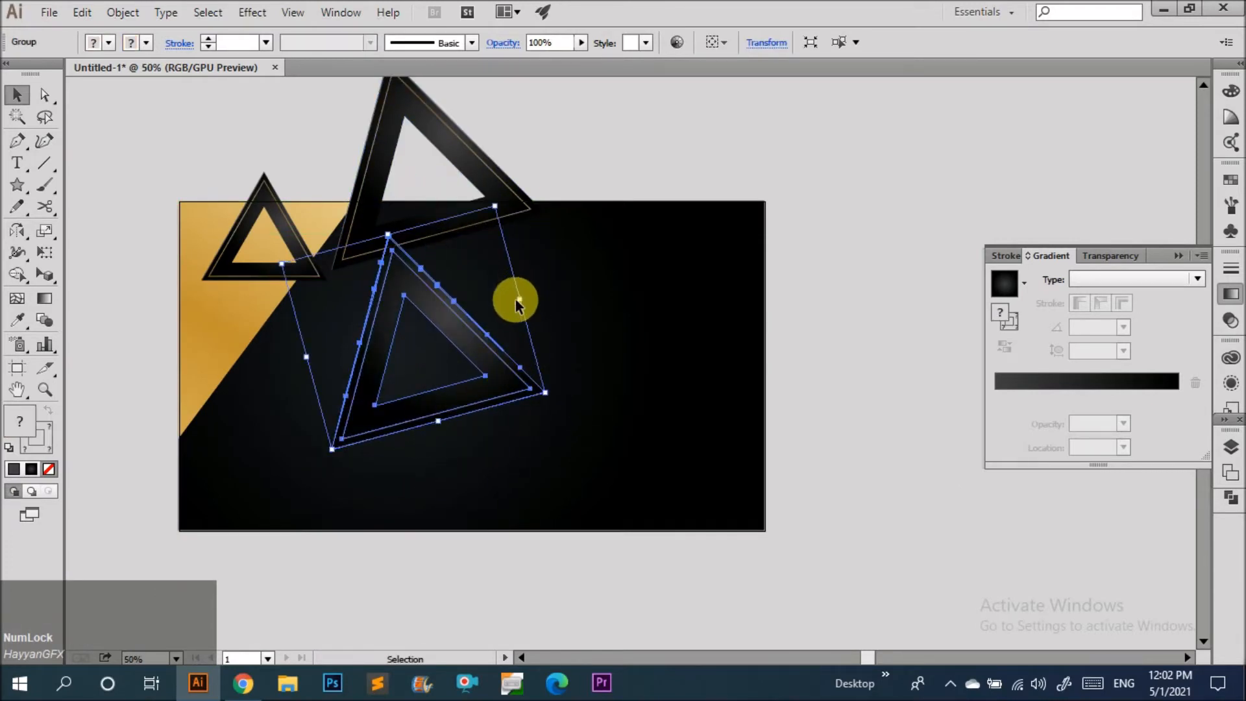
{"action": "left_click_drag", "start_coordinate": [519, 301], "coordinate": [490, 307]}
{"action": "left_click_drag", "start_coordinate": [486, 238], "coordinate": [422, 415]}
{"action": "left_click", "coordinate": [462, 411]}
Duplicate that triangle again and scale the smaller copy just below it.
{"action": "left_click_drag", "start_coordinate": [440, 363], "coordinate": [399, 452]}
{"action": "left_click", "coordinate": [502, 381]}
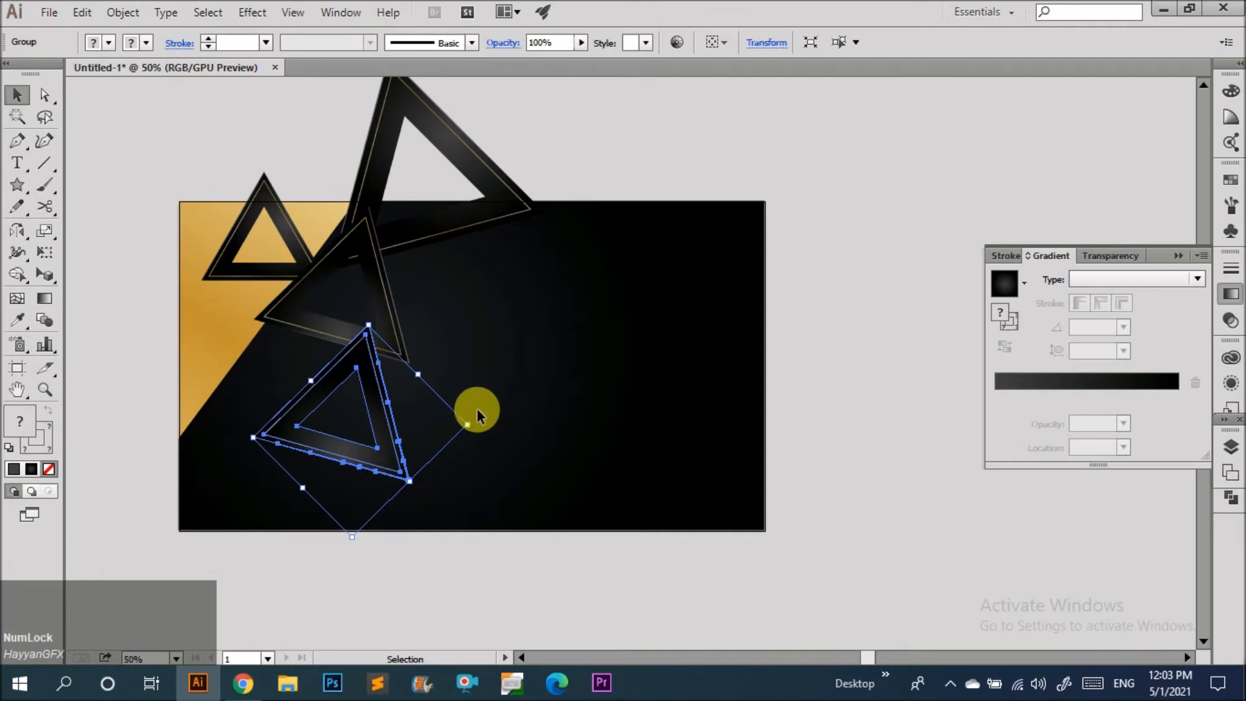
{"action": "left_click_drag", "start_coordinate": [471, 419], "coordinate": [249, 506]}
{"action": "left_click", "coordinate": [388, 442]}
Add a small rotated triangle copy at the artboard's lower-left corner.
{"action": "mouse_move", "coordinate": [240, 462]}
{"action": "left_mouse_down"}
{"action": "mouse_move", "coordinate": [209, 454]}
{"action": "mouse_move", "coordinate": [213, 411]}
{"action": "mouse_move", "coordinate": [247, 471]}
{"action": "left_mouse_up"}
{"action": "left_click", "coordinate": [282, 447]}
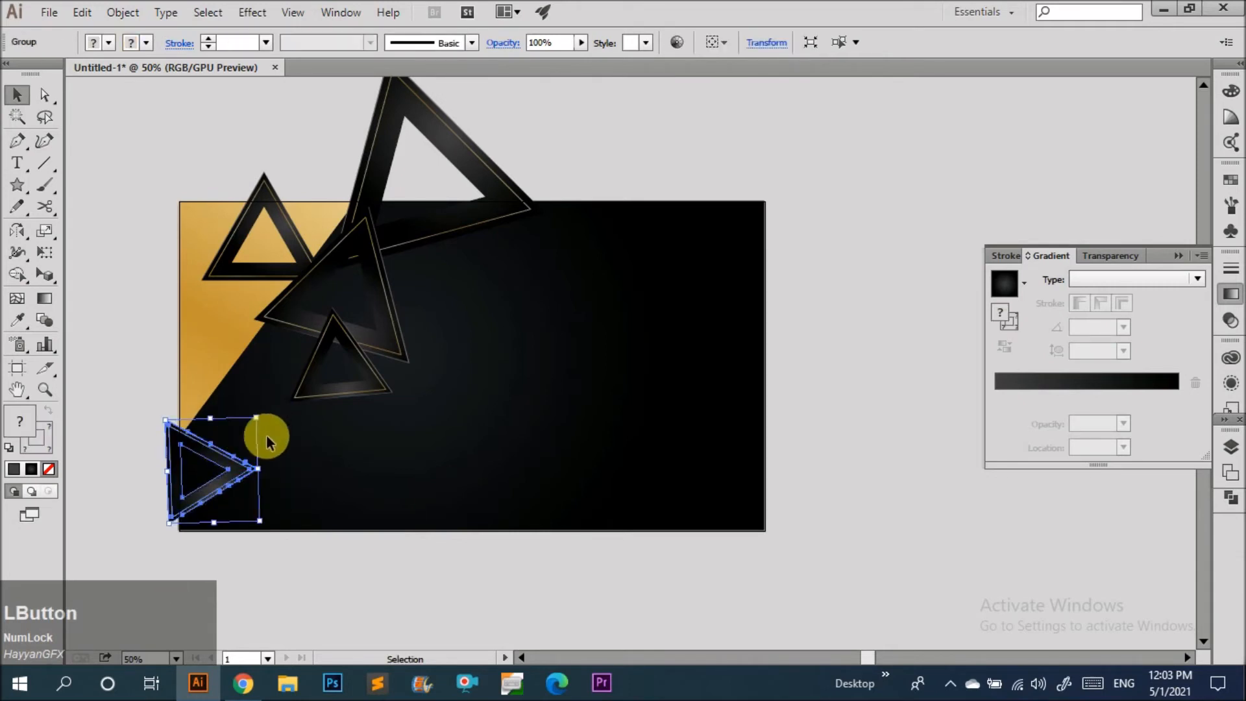
{"action": "left_click_drag", "start_coordinate": [271, 419], "coordinate": [237, 416]}
{"action": "left_click_drag", "start_coordinate": [232, 477], "coordinate": [221, 476]}
{"action": "left_click", "coordinate": [328, 473]}
{"action": "left_click", "coordinate": [396, 480]}
Duplicate a triangle to the artboard's lower-right corner and enlarge it past the edge.
{"action": "left_click_drag", "start_coordinate": [242, 272], "coordinate": [730, 544]}
{"action": "left_click_drag", "start_coordinate": [645, 564], "coordinate": [767, 526]}
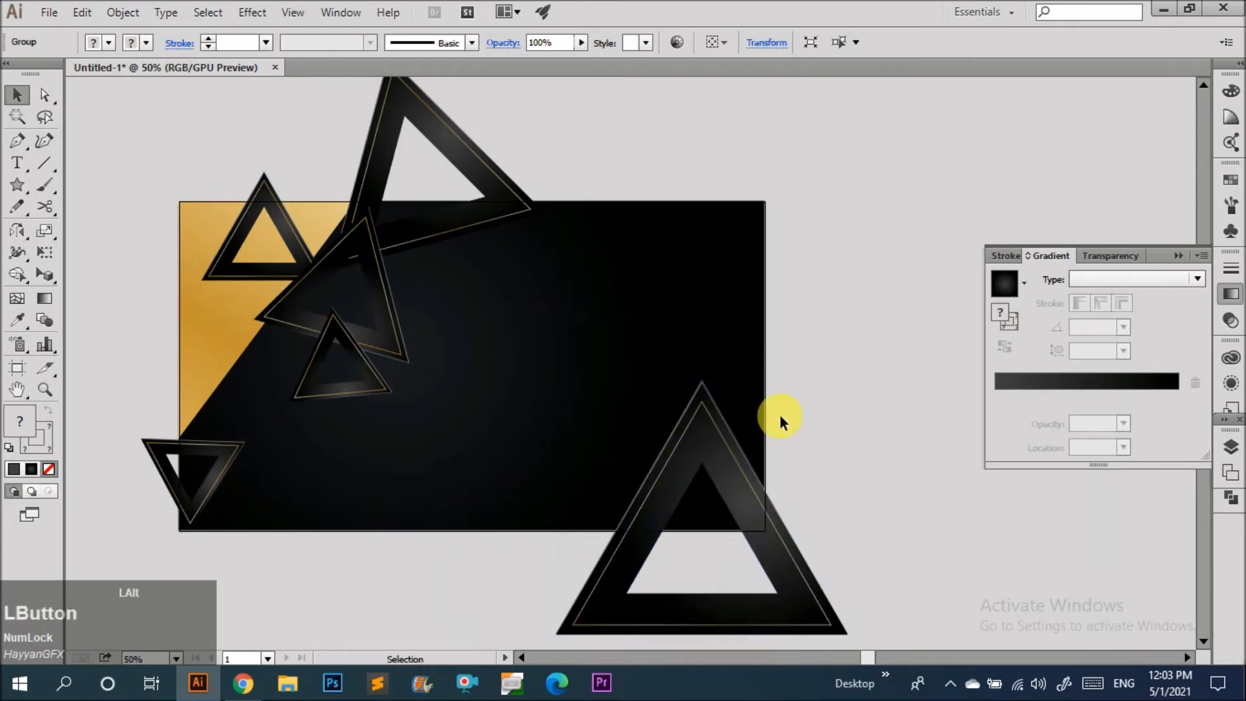
{"action": "scroll", "coordinate": [703, 334], "scroll_direction": "down", "scroll_amount": 2}
{"action": "left_click", "coordinate": [702, 333]}
{"action": "scroll", "coordinate": [633, 362], "scroll_direction": "up", "scroll_amount": 1}
{"action": "left_click", "coordinate": [559, 162]}
{"action": "scroll", "coordinate": [406, 426], "scroll_direction": "up", "scroll_amount": 2}
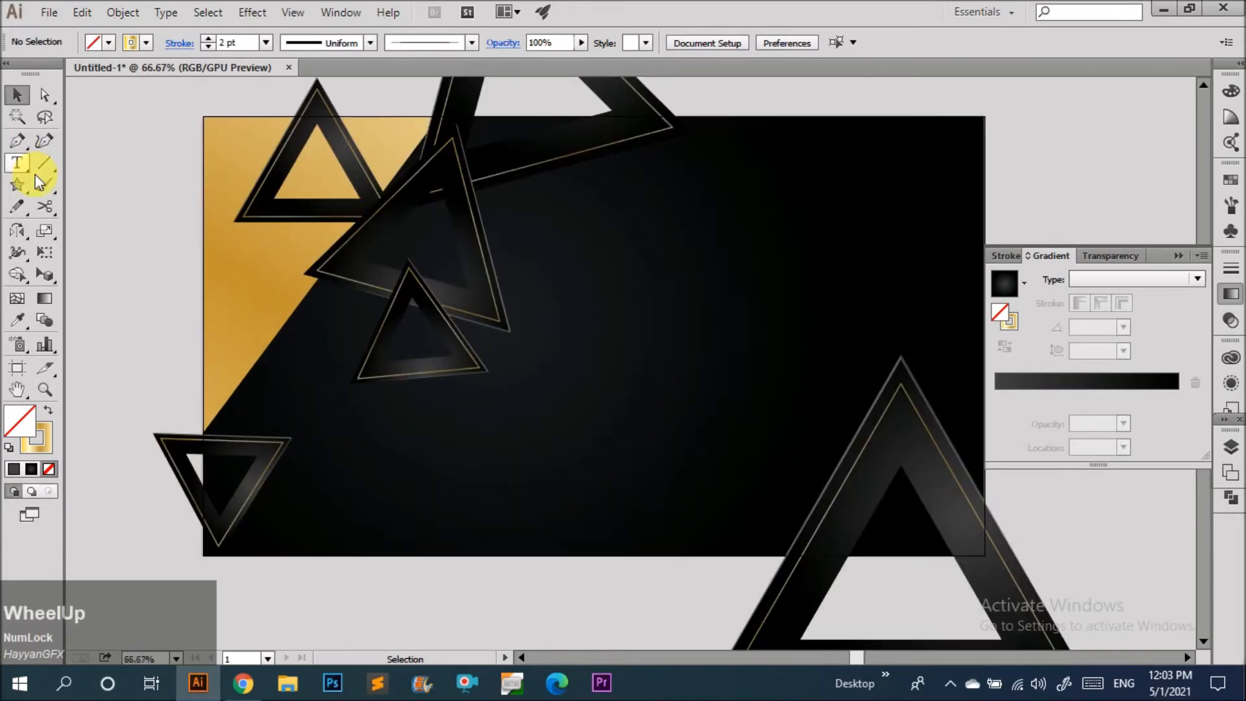
Draw a small circle with the Ellipse tool and give it a white fill with no stroke.
{"action": "key", "text": "l"}
{"action": "scroll", "coordinate": [613, 259], "scroll_direction": "up", "scroll_amount": 3}
{"action": "left_click_drag", "start_coordinate": [612, 262], "coordinate": [622, 278]}
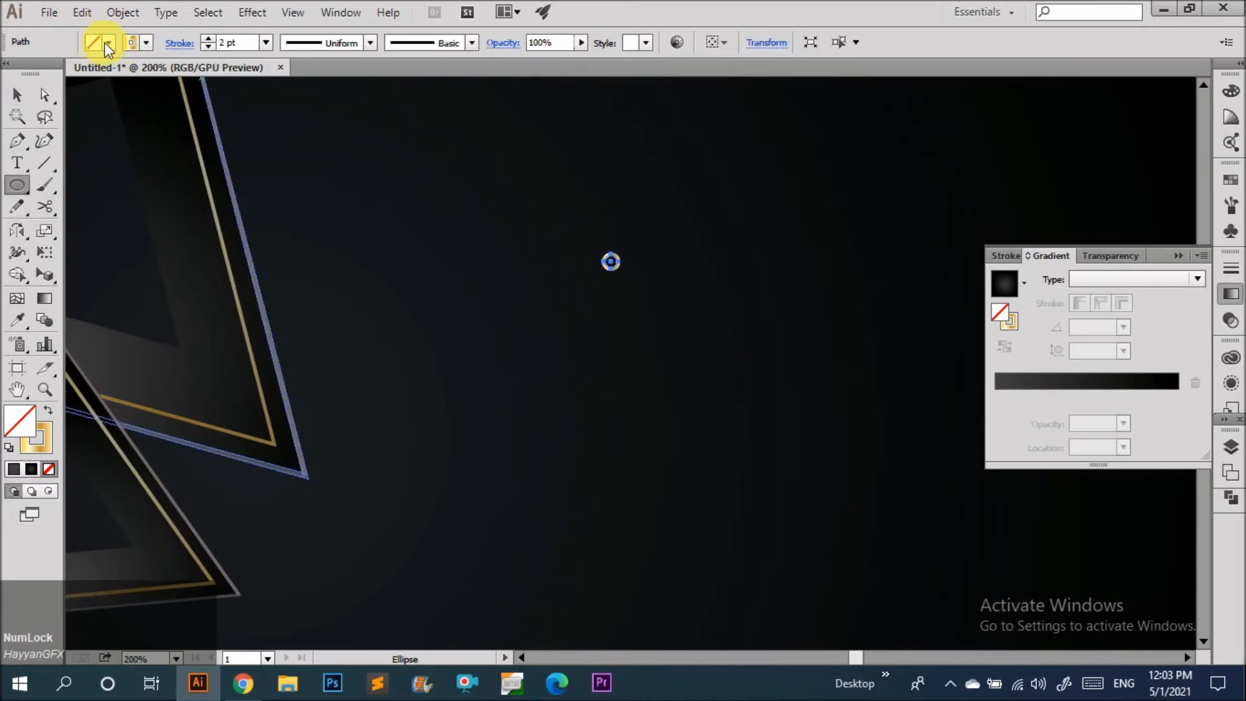
{"action": "left_click", "coordinate": [107, 44]}
{"action": "left_click", "coordinate": [37, 74]}
{"action": "left_click", "coordinate": [631, 282]}
{"action": "left_click", "coordinate": [631, 282]}
{"action": "left_click", "coordinate": [542, 298]}
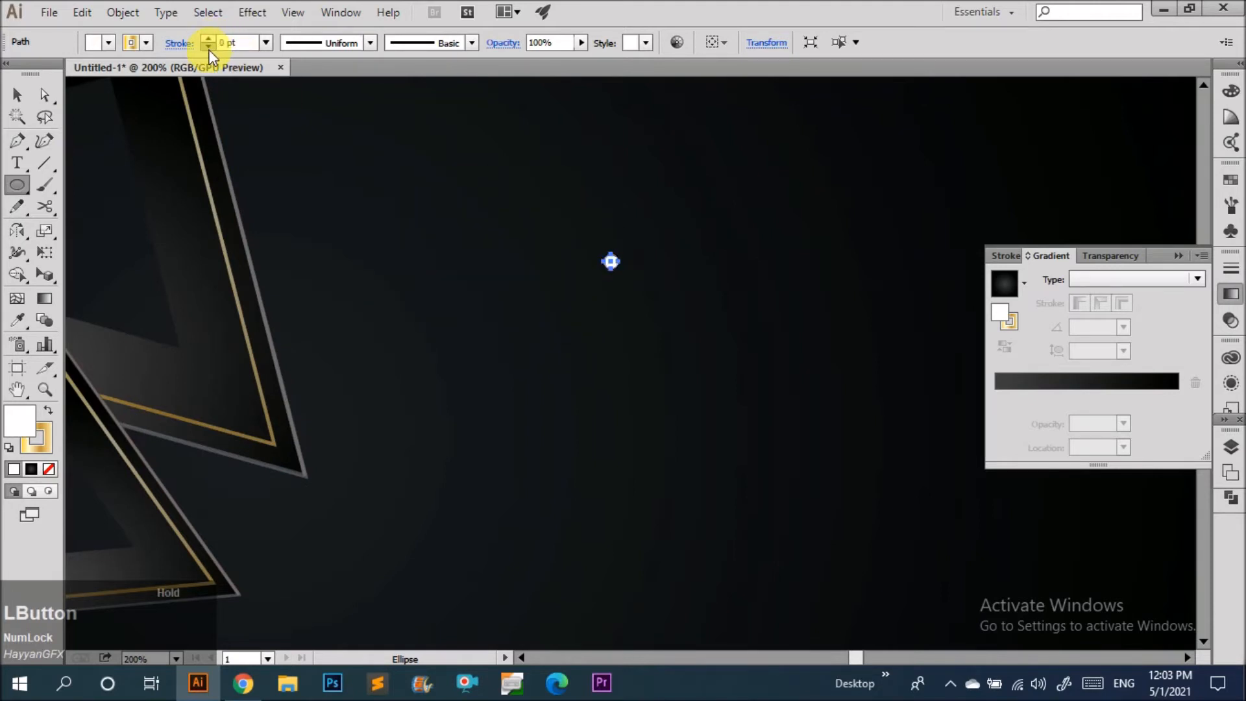
Move the small circle and duplicate it beside itself.
{"action": "key", "text": "v"}
{"action": "left_click", "coordinate": [502, 173]}
{"action": "mouse_move", "coordinate": [601, 220]}
{"action": "left_mouse_down"}
{"action": "mouse_move", "coordinate": [657, 284]}
{"action": "mouse_move", "coordinate": [675, 283]}
{"action": "mouse_move", "coordinate": [683, 309]}
{"action": "mouse_move", "coordinate": [535, 352]}
{"action": "mouse_move", "coordinate": [550, 352]}
{"action": "left_mouse_up"}
{"action": "left_click", "coordinate": [760, 287]}
{"action": "scroll", "coordinate": [711, 256], "scroll_direction": "down", "scroll_amount": 5}
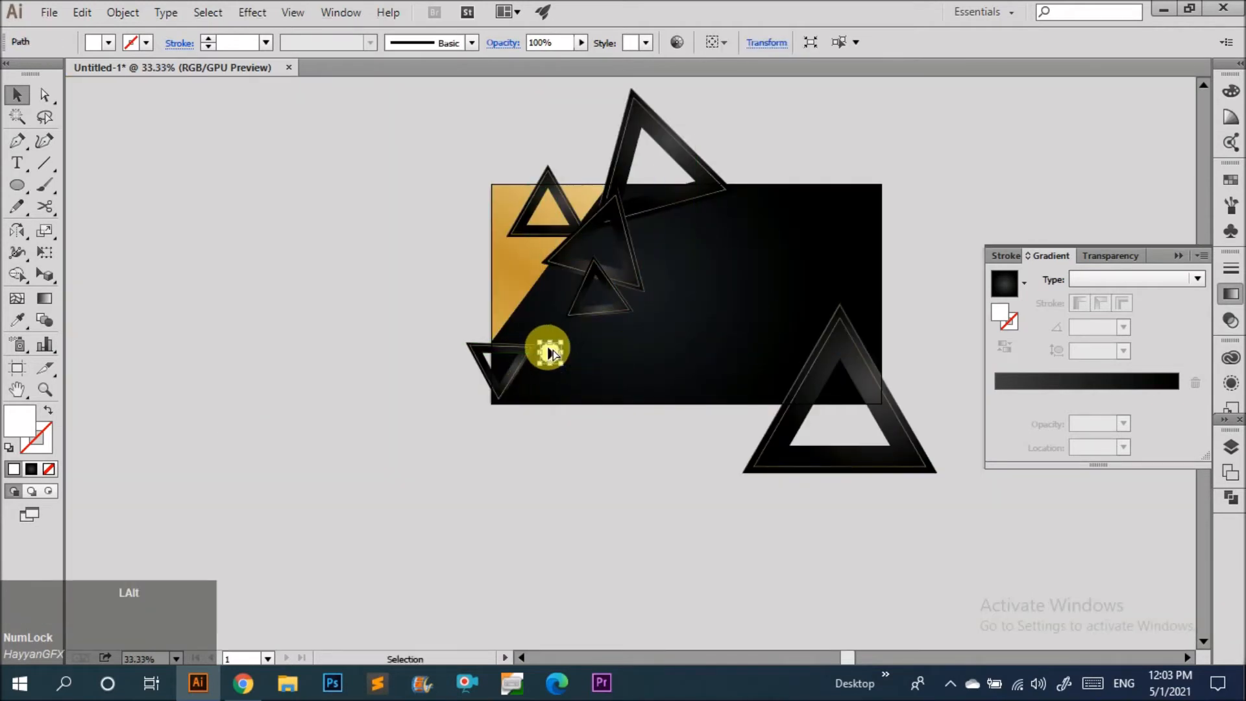
{"action": "scroll", "coordinate": [550, 352], "scroll_direction": "up", "scroll_amount": 7}
{"action": "left_click_drag", "start_coordinate": [649, 389], "coordinate": [550, 393]}
{"action": "left_click", "coordinate": [549, 394]}
{"action": "left_click_drag", "start_coordinate": [689, 403], "coordinate": [753, 398]}
{"action": "key", "text": "ctrl+minus"}
{"action": "key", "text": "ctrl+minus"}
{"action": "key", "text": "ctrl+minus"}
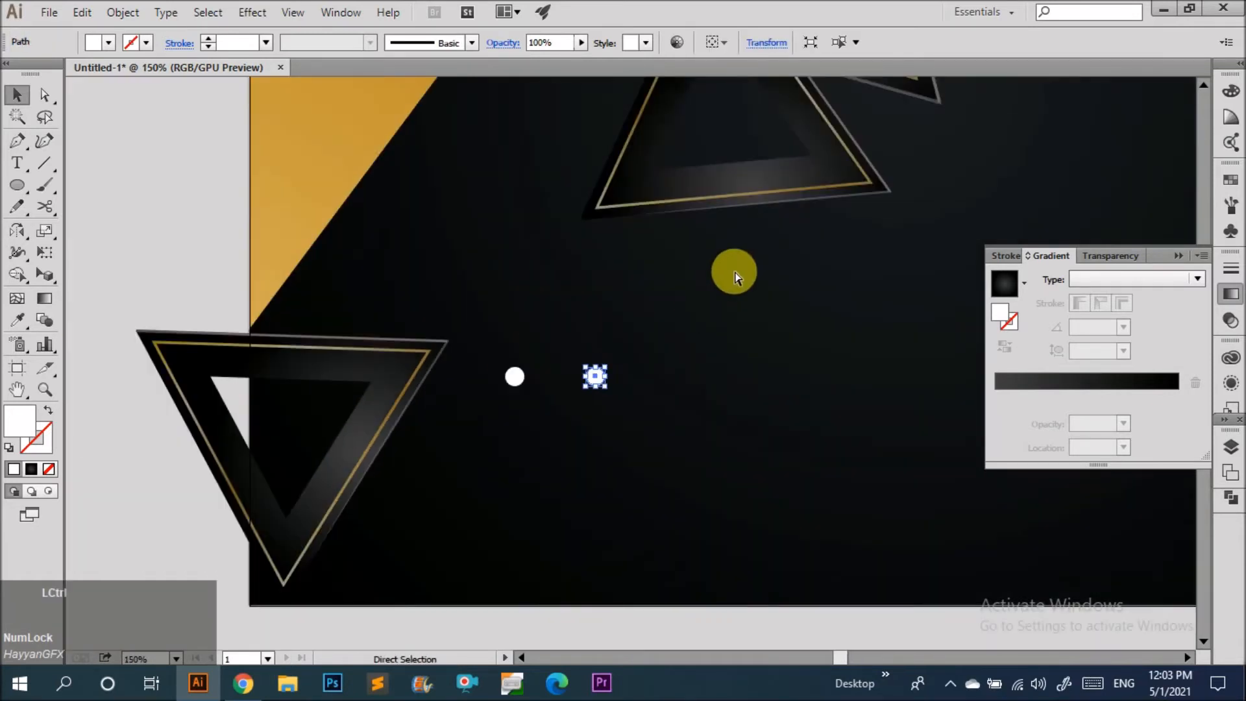
{"action": "key", "text": "ctrl+f"}
{"action": "left_click", "coordinate": [601, 378]}
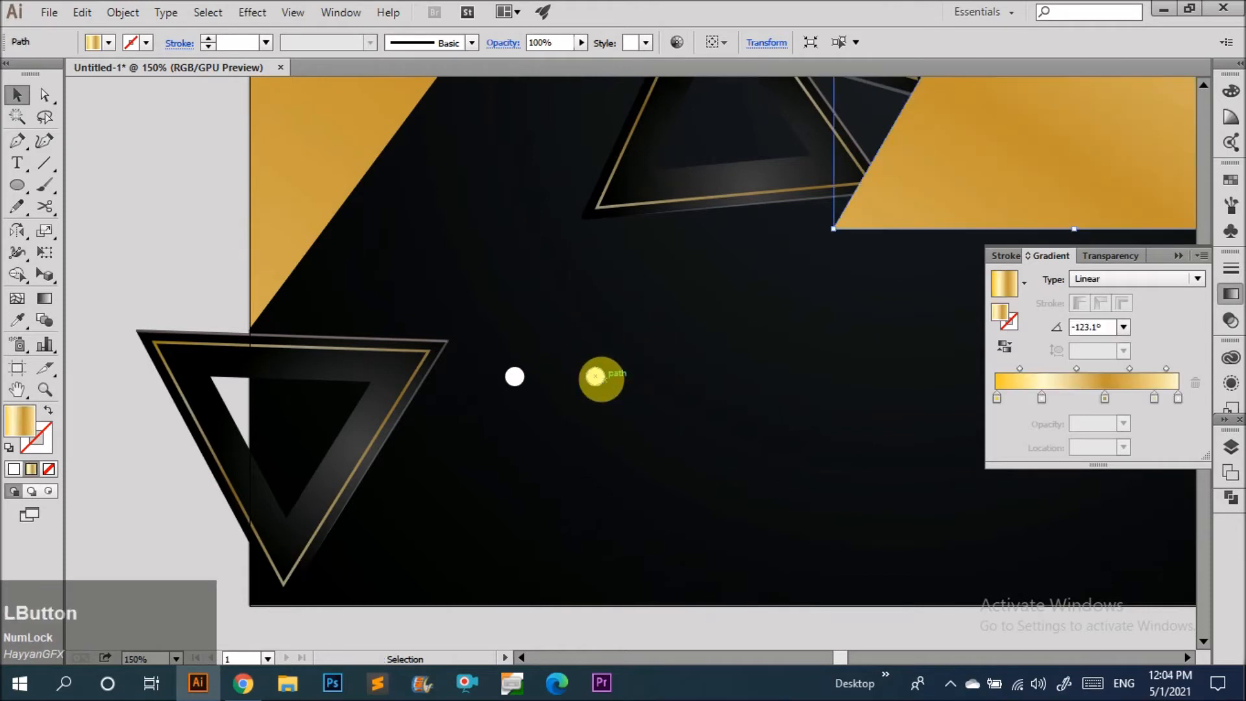
{"action": "scroll", "coordinate": [616, 371], "scroll_direction": "down", "scroll_amount": 2}
{"action": "left_click", "coordinate": [833, 271]}
{"action": "key", "text": "Delete"}
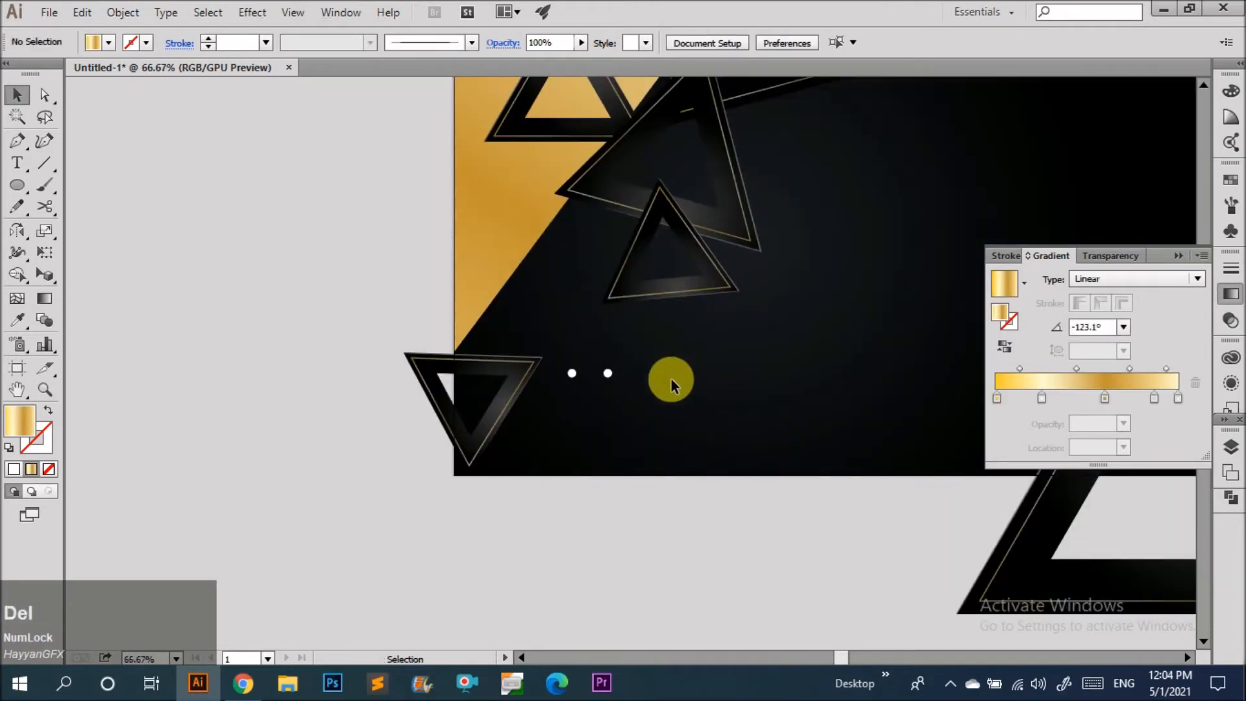
Repeat the last duplication on the small circle to build a horizontal row of seven evenly spaced circles.
{"action": "left_click", "coordinate": [596, 378]}
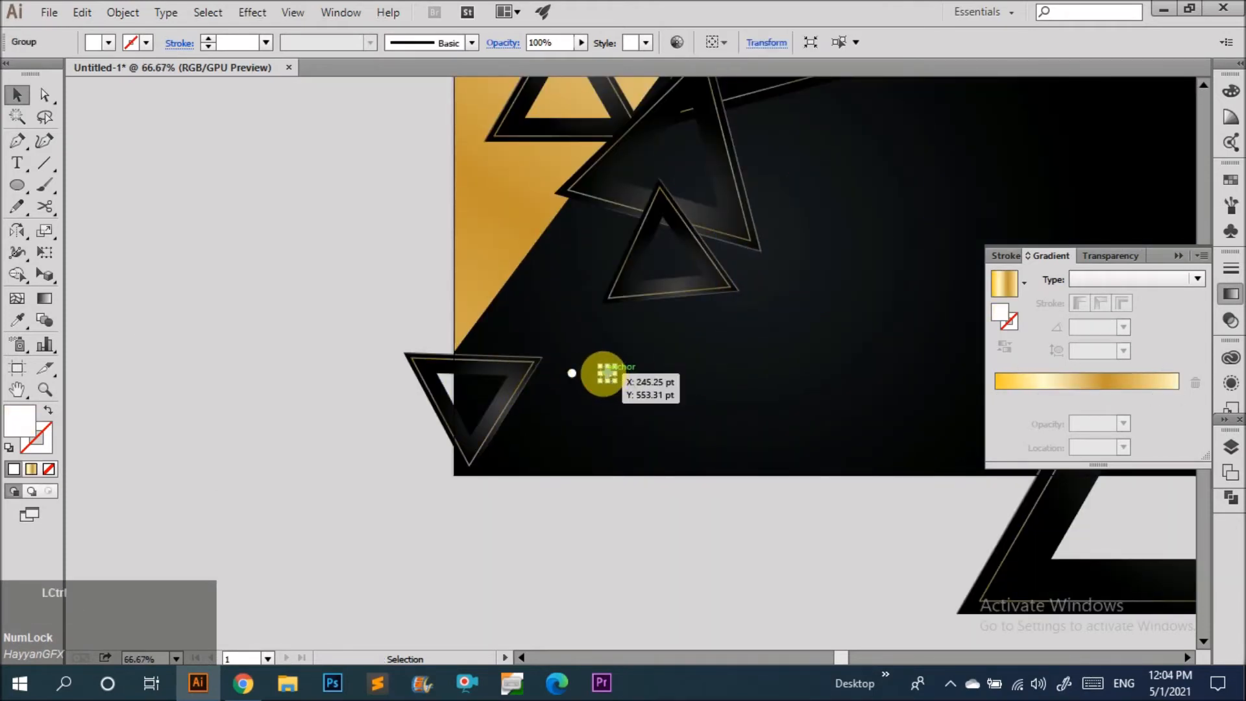
{"action": "key", "text": "ctrl+d"}
{"action": "key", "text": "ctrl+d"}
{"action": "key", "text": "ctrl+d"}
{"action": "key", "text": "ctrl+d"}
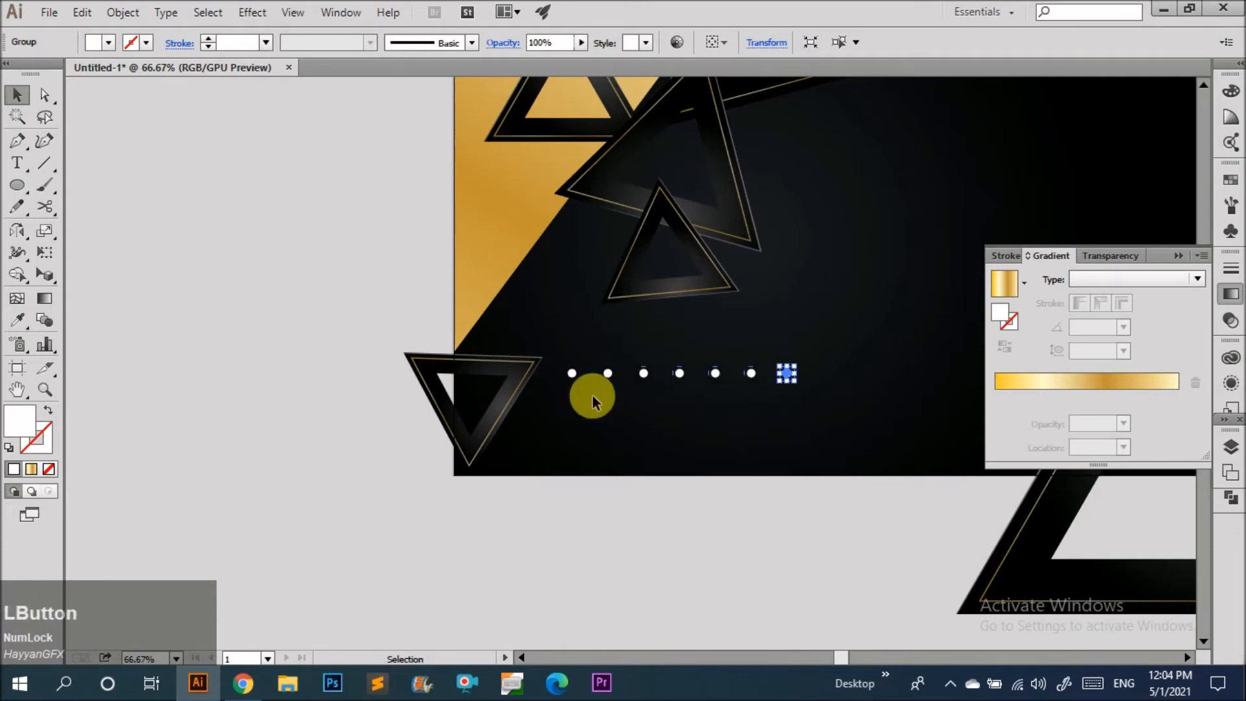
Copy the row of circles directly below itself and group both rows together.
{"action": "left_click_drag", "start_coordinate": [563, 380], "coordinate": [563, 470]}
{"action": "scroll", "coordinate": [564, 372], "scroll_direction": "up", "scroll_amount": 4}
{"action": "left_click_drag", "start_coordinate": [528, 520], "coordinate": [544, 507]}
{"action": "scroll", "coordinate": [536, 486], "scroll_direction": "down", "scroll_amount": 2}
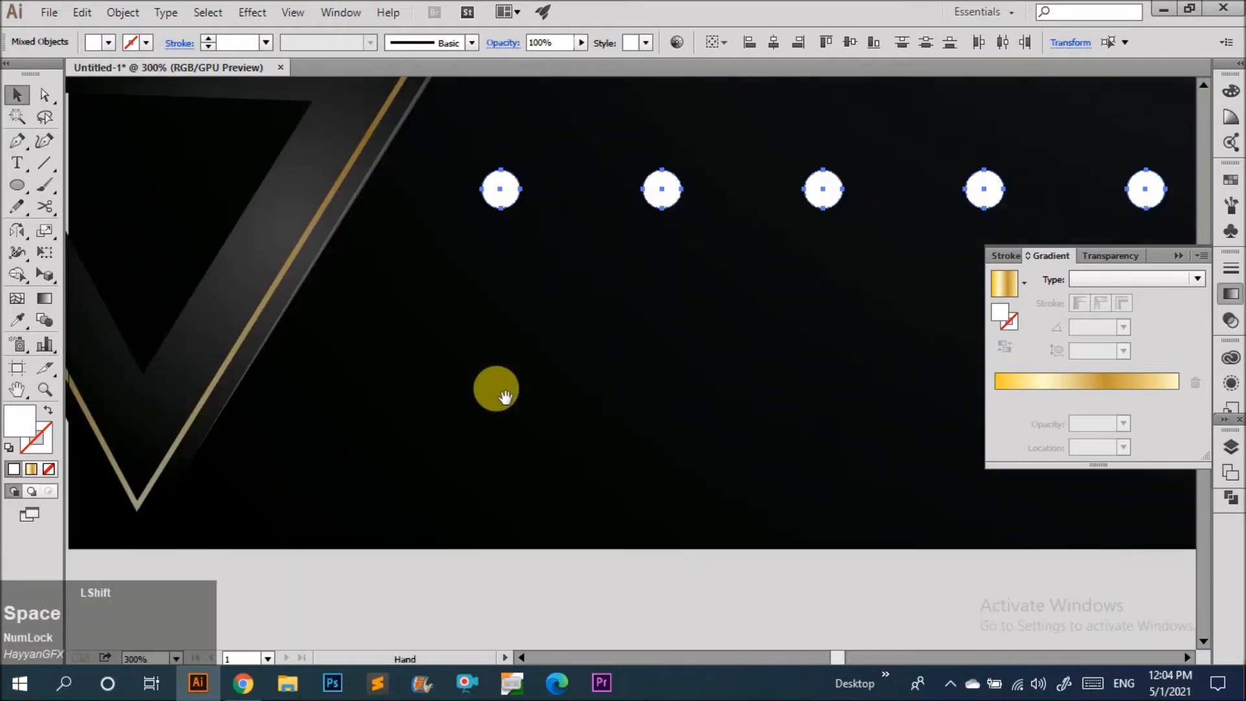
{"action": "key", "text": "ctrl+z"}
{"action": "scroll", "coordinate": [472, 400], "scroll_direction": "down", "scroll_amount": 3}
{"action": "scroll", "coordinate": [661, 300], "scroll_direction": "up", "scroll_amount": 3}
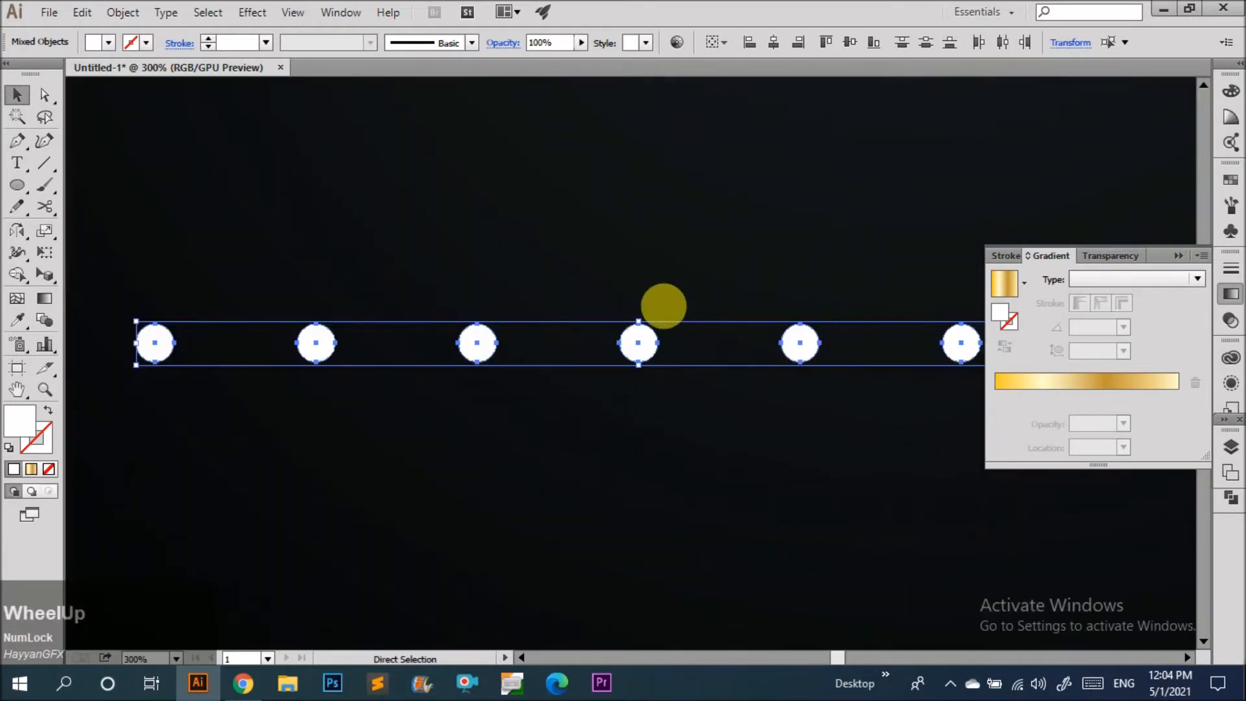
{"action": "left_click_drag", "start_coordinate": [640, 341], "coordinate": [637, 448]}
{"action": "scroll", "coordinate": [557, 279], "scroll_direction": "down", "scroll_amount": 2}
{"action": "left_click_drag", "start_coordinate": [873, 416], "coordinate": [344, 328]}
{"action": "key", "text": "ctrl+g"}
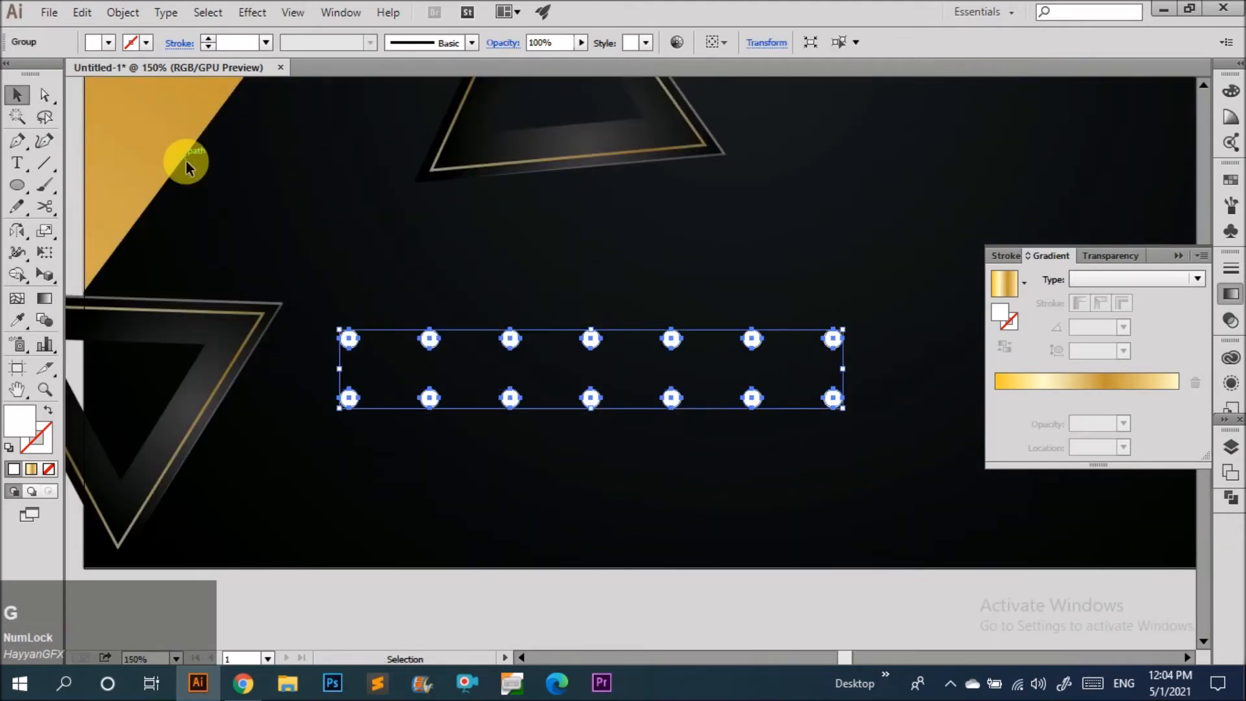
Sample the gold gradient onto the circle group and drag the gradient across all the dots.
{"action": "key", "text": "i"}
{"action": "left_click", "coordinate": [152, 156]}
{"action": "key", "text": "v"}
{"action": "key", "text": "g"}
{"action": "left_click_drag", "start_coordinate": [851, 335], "coordinate": [315, 419]}
{"action": "scroll", "coordinate": [656, 468], "scroll_direction": "down", "scroll_amount": 1}
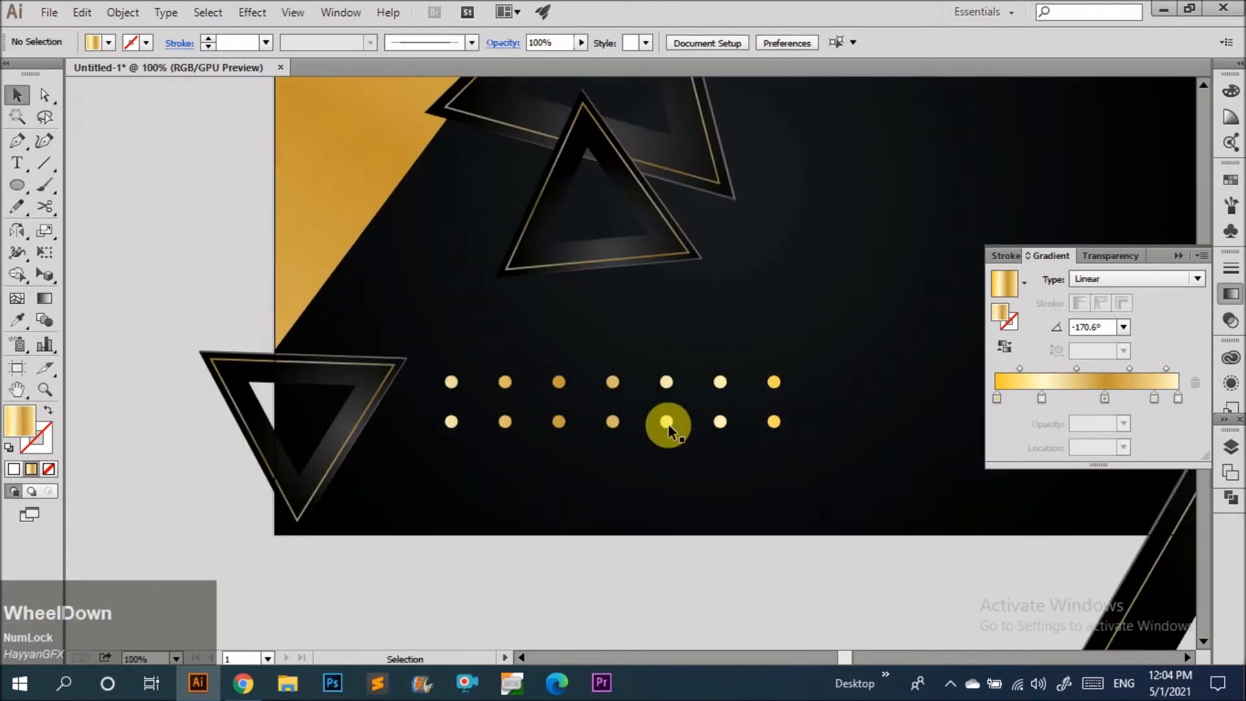
Duplicate the gold dot group below the original, offset to the left.
{"action": "left_click_drag", "start_coordinate": [671, 426], "coordinate": [425, 490]}
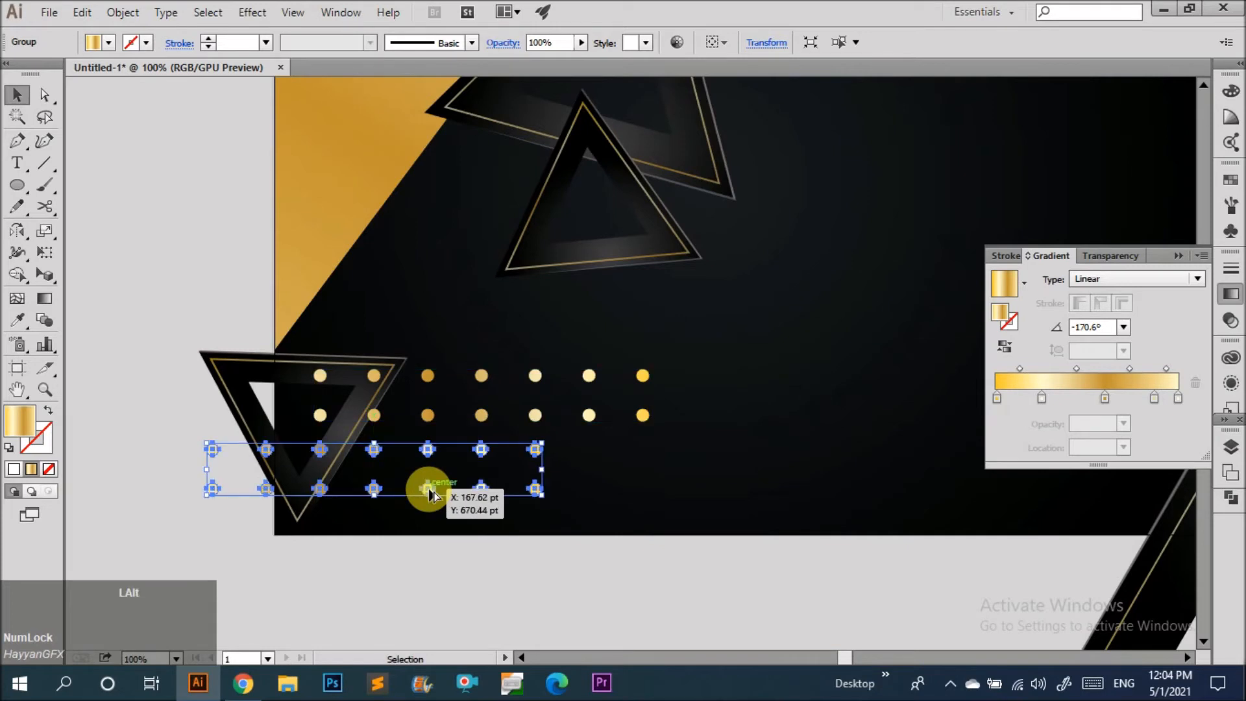
{"action": "left_click", "coordinate": [591, 520]}
{"action": "left_click_drag", "start_coordinate": [588, 555], "coordinate": [549, 443]}
{"action": "left_click", "coordinate": [529, 465]}
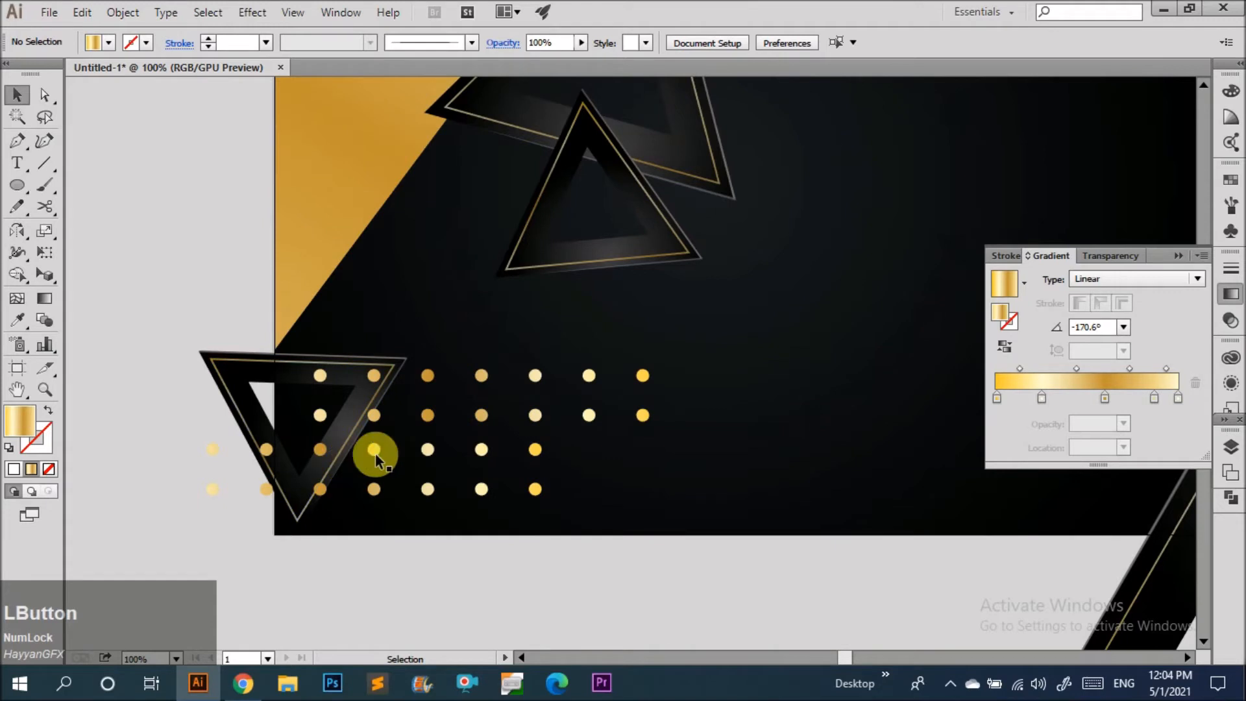
Delete the dot overlapping the lower-left triangle from the upper dot group.
{"action": "left_click_drag", "start_coordinate": [696, 530], "coordinate": [512, 386]}
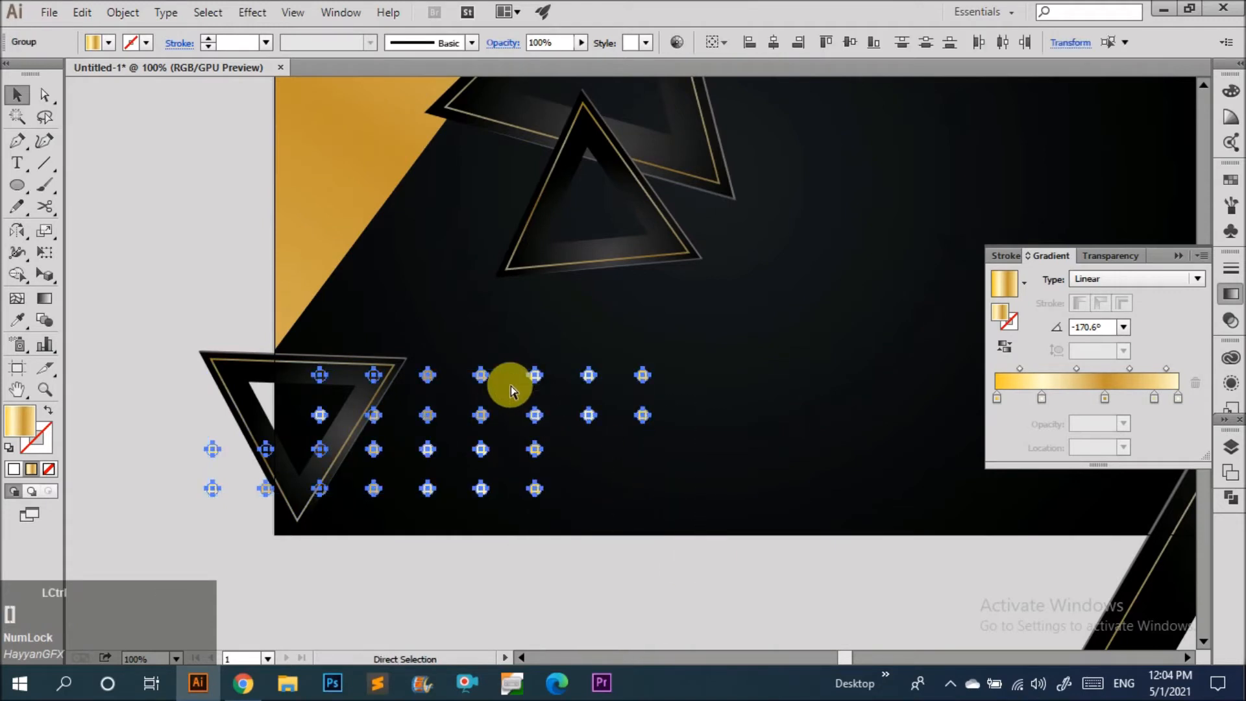
{"action": "left_click", "coordinate": [640, 490]}
{"action": "scroll", "coordinate": [271, 434], "scroll_direction": "up", "scroll_amount": 1}
{"action": "double_click", "coordinate": [344, 411]}
{"action": "left_click", "coordinate": [344, 411]}
{"action": "key", "text": "Delete"}
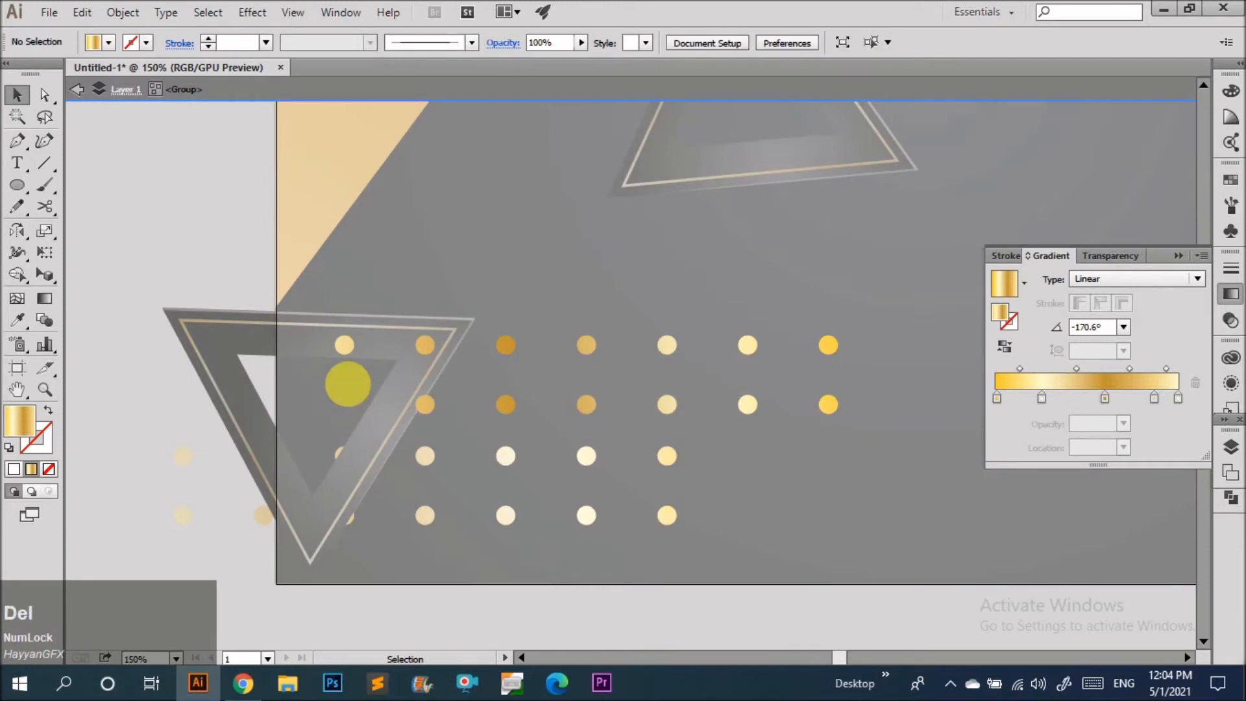
{"action": "double_click", "coordinate": [779, 507]}
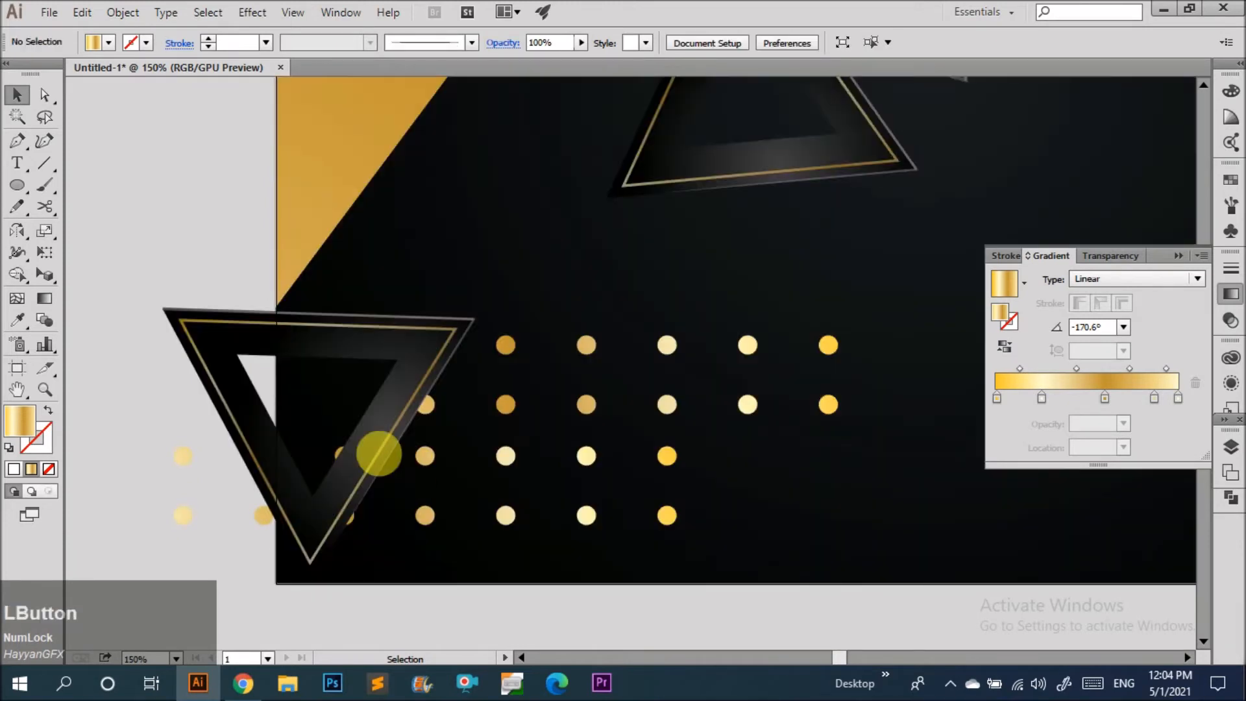
Delete the leftmost dots of the lower dot group that overlap the lower-left triangle.
{"action": "double_click", "coordinate": [430, 459]}
{"action": "left_click", "coordinate": [346, 453]}
{"action": "key", "text": "Delete"}
{"action": "left_click", "coordinate": [340, 521]}
{"action": "key", "text": "Delete"}
{"action": "left_click_drag", "start_coordinate": [274, 538], "coordinate": [131, 404]}
{"action": "key", "text": "Delete"}
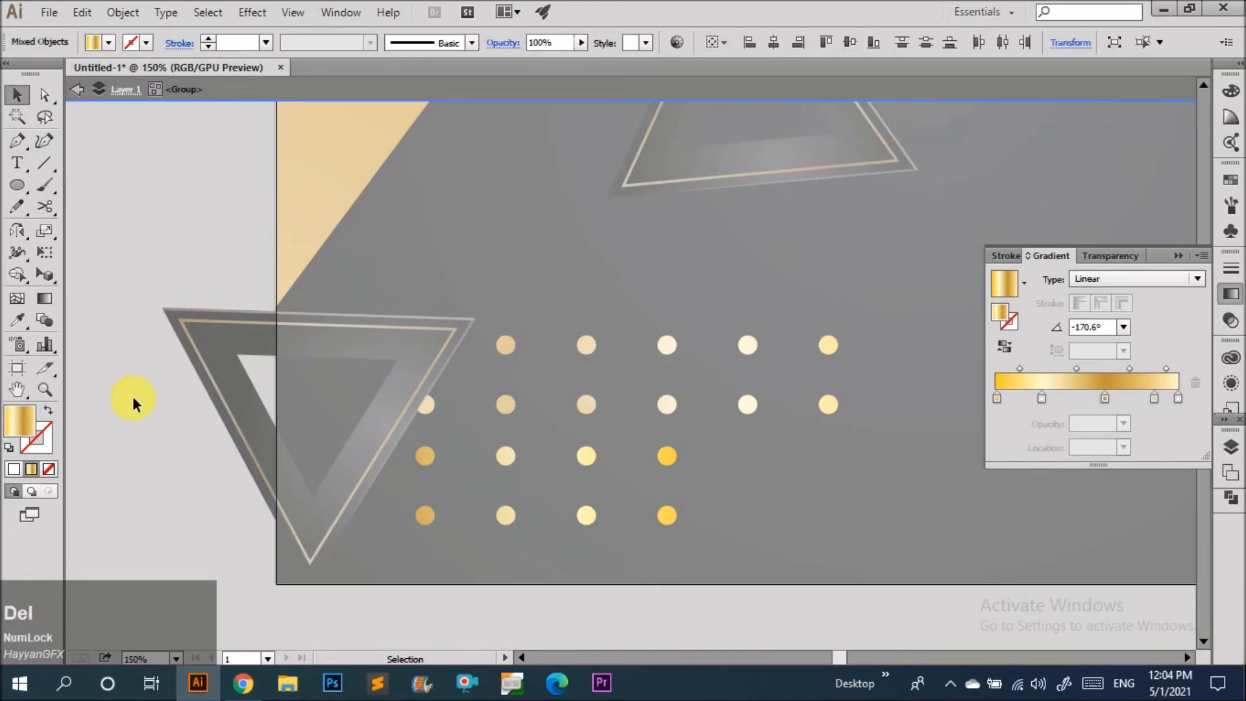
{"action": "left_click_drag", "start_coordinate": [425, 515], "coordinate": [354, 510]}
{"action": "key", "text": "ctrl+z"}
{"action": "double_click", "coordinate": [407, 570]}
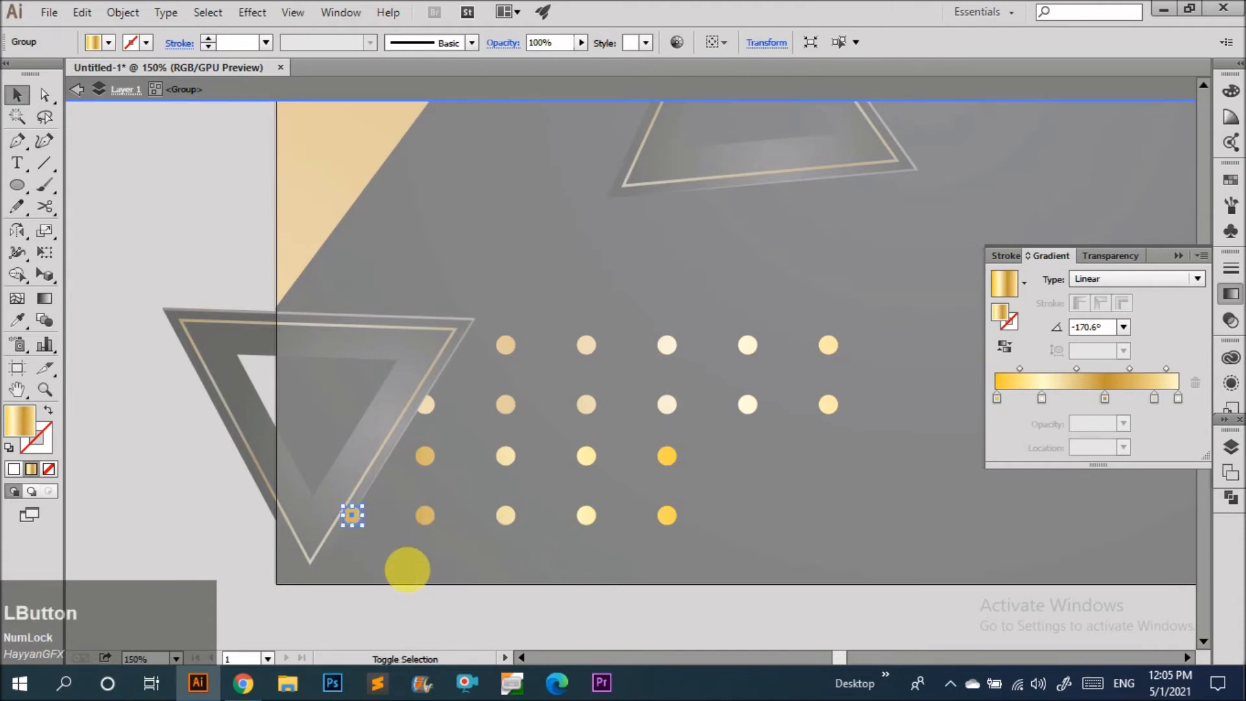
Select the whole dot pattern and scale it down to a small cluster beside the lower-left triangle.
{"action": "scroll", "coordinate": [407, 569], "scroll_direction": "down", "scroll_amount": 2}
{"action": "scroll", "coordinate": [346, 510], "scroll_direction": "down", "scroll_amount": 2}
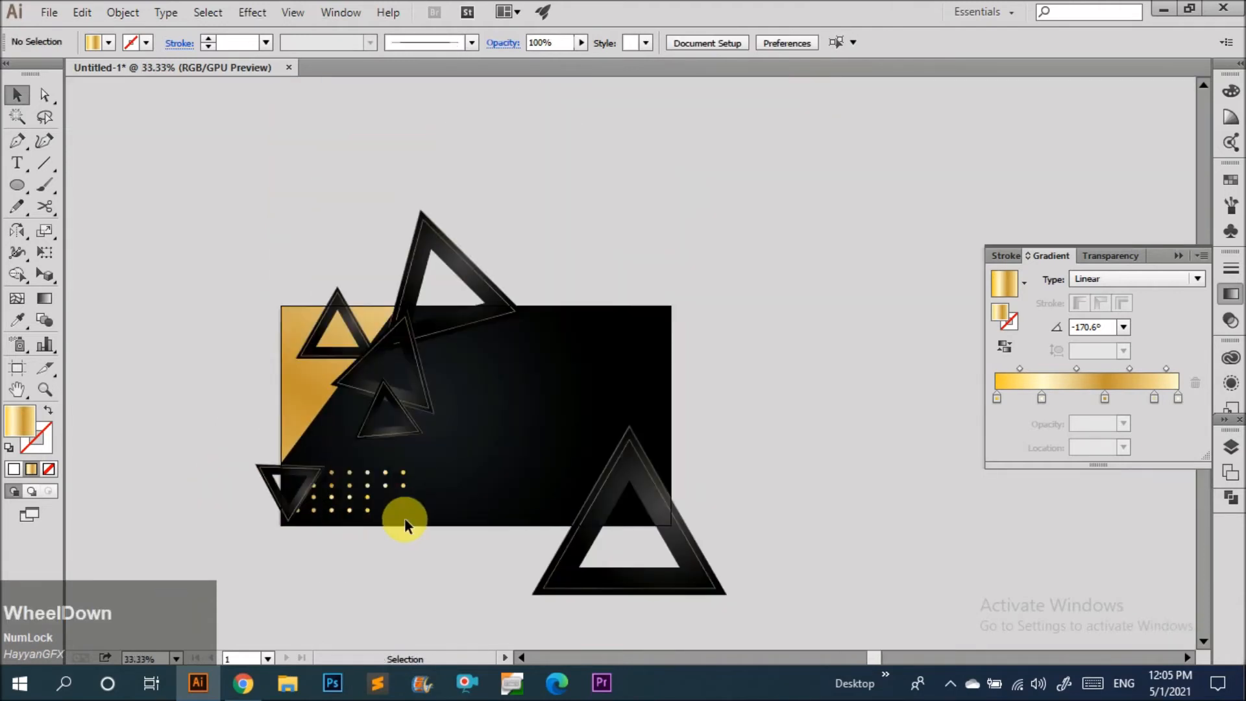
{"action": "scroll", "coordinate": [357, 509], "scroll_direction": "up", "scroll_amount": 4}
{"action": "double_click", "coordinate": [326, 463]}
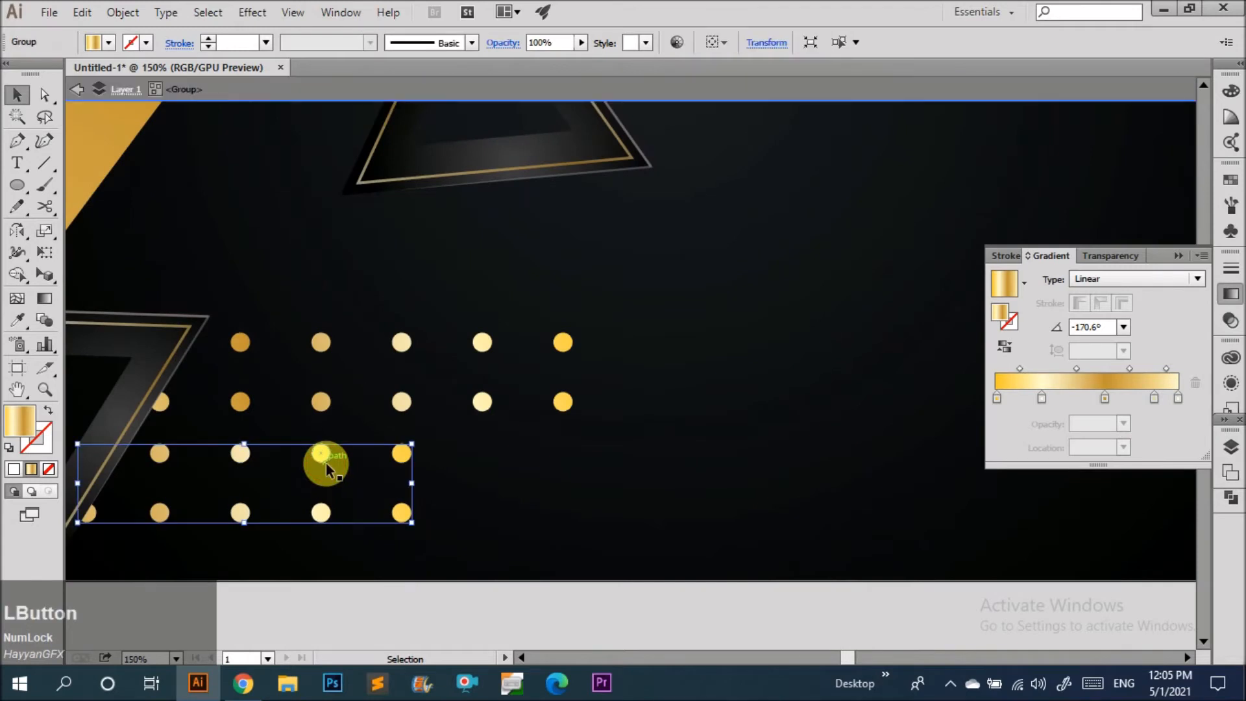
{"action": "double_click", "coordinate": [569, 549]}
{"action": "left_click_drag", "start_coordinate": [403, 452], "coordinate": [403, 465]}
{"action": "scroll", "coordinate": [487, 481], "scroll_direction": "down", "scroll_amount": 2}
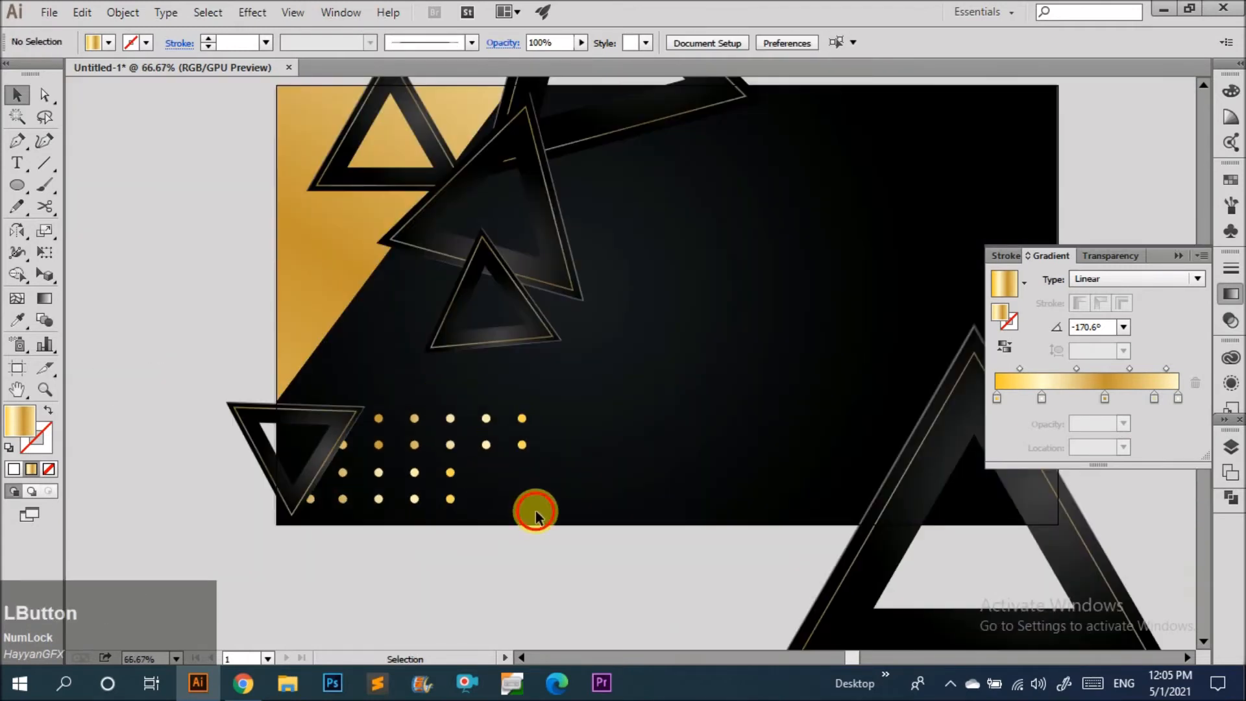
{"action": "scroll", "coordinate": [319, 500], "scroll_direction": "down", "scroll_amount": 2}
{"action": "left_click", "coordinate": [339, 527]}
{"action": "scroll", "coordinate": [381, 490], "scroll_direction": "up", "scroll_amount": 3}
{"action": "left_click", "coordinate": [400, 493]}
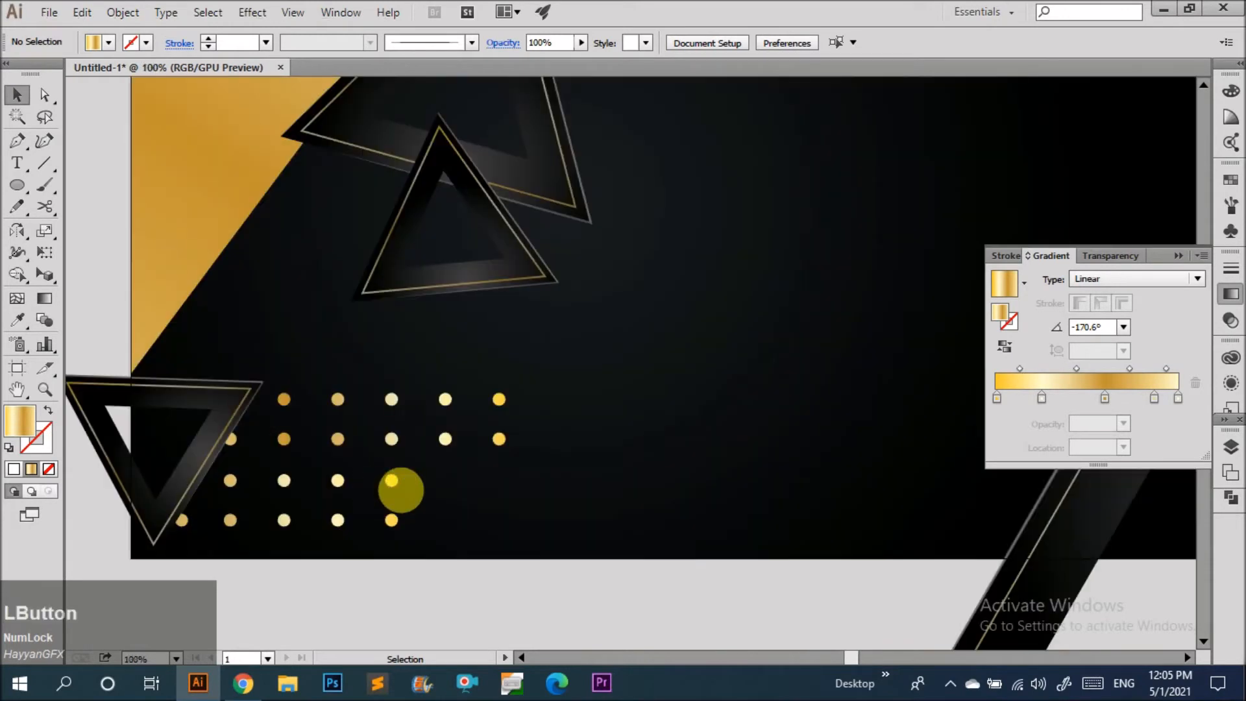
{"action": "left_click_drag", "start_coordinate": [394, 484], "coordinate": [510, 500]}
{"action": "left_click", "coordinate": [446, 441], "text": "shift"}
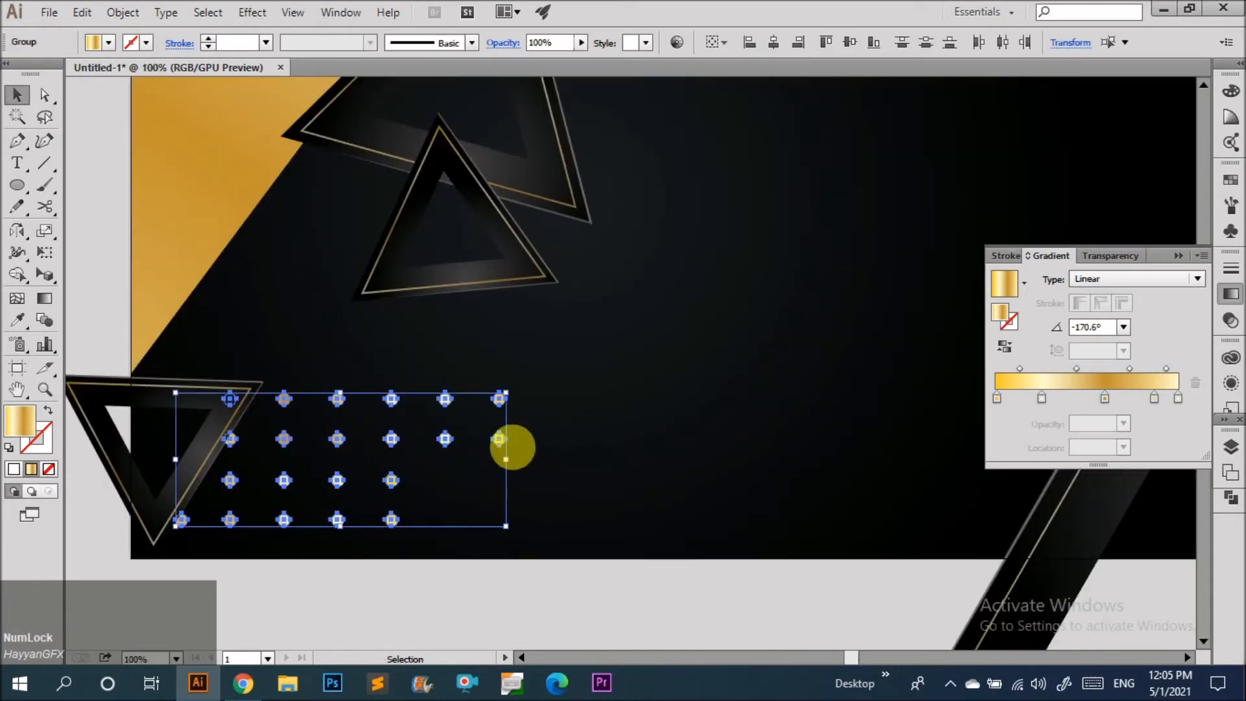
{"action": "left_click_drag", "start_coordinate": [513, 466], "coordinate": [390, 473]}
{"action": "left_click", "coordinate": [420, 528]}
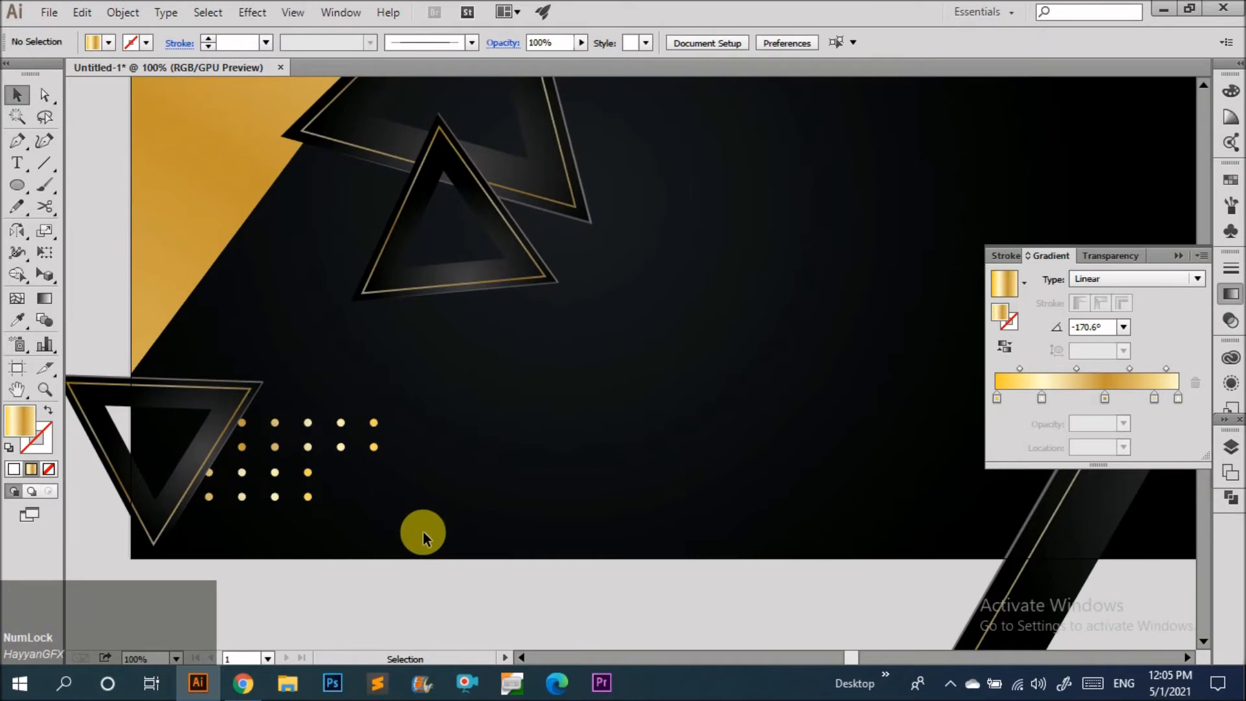
Group the dots and duplicate the cluster to the right to lengthen the rows.
{"action": "scroll", "coordinate": [368, 471], "scroll_direction": "down", "scroll_amount": 3}
{"action": "left_click", "coordinate": [338, 462]}
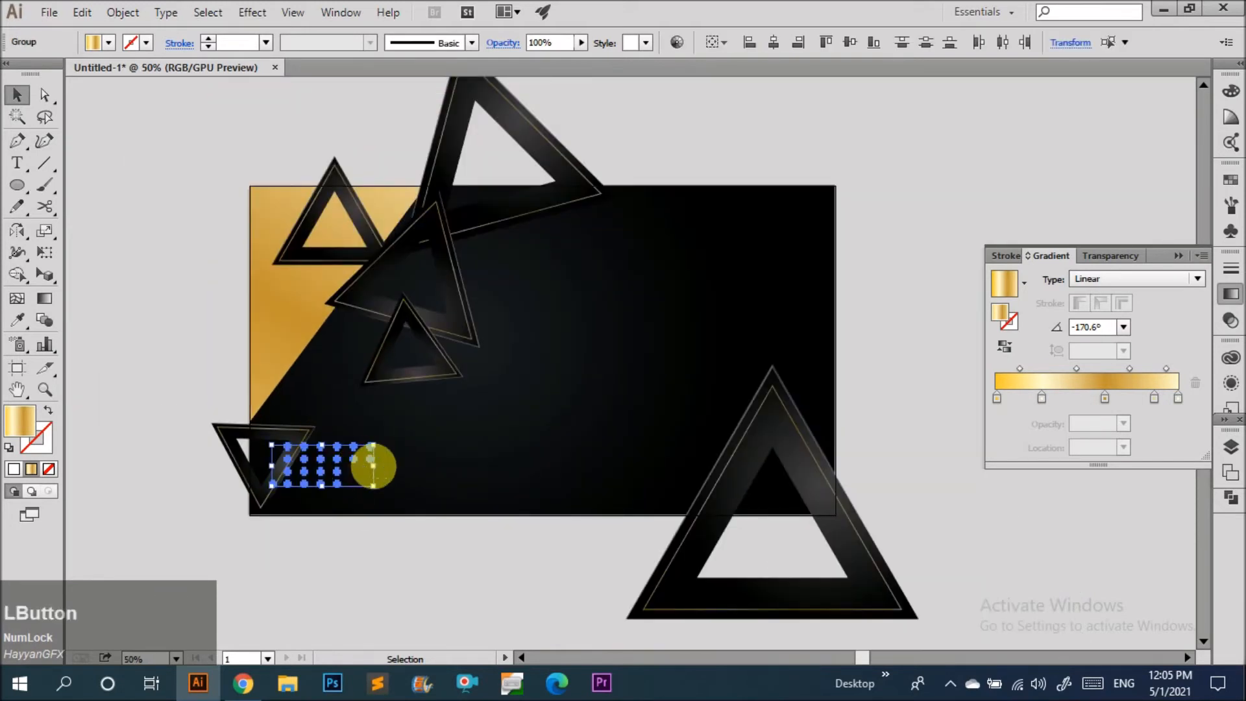
{"action": "left_click", "coordinate": [396, 477]}
{"action": "scroll", "coordinate": [330, 472], "scroll_direction": "up", "scroll_amount": 3}
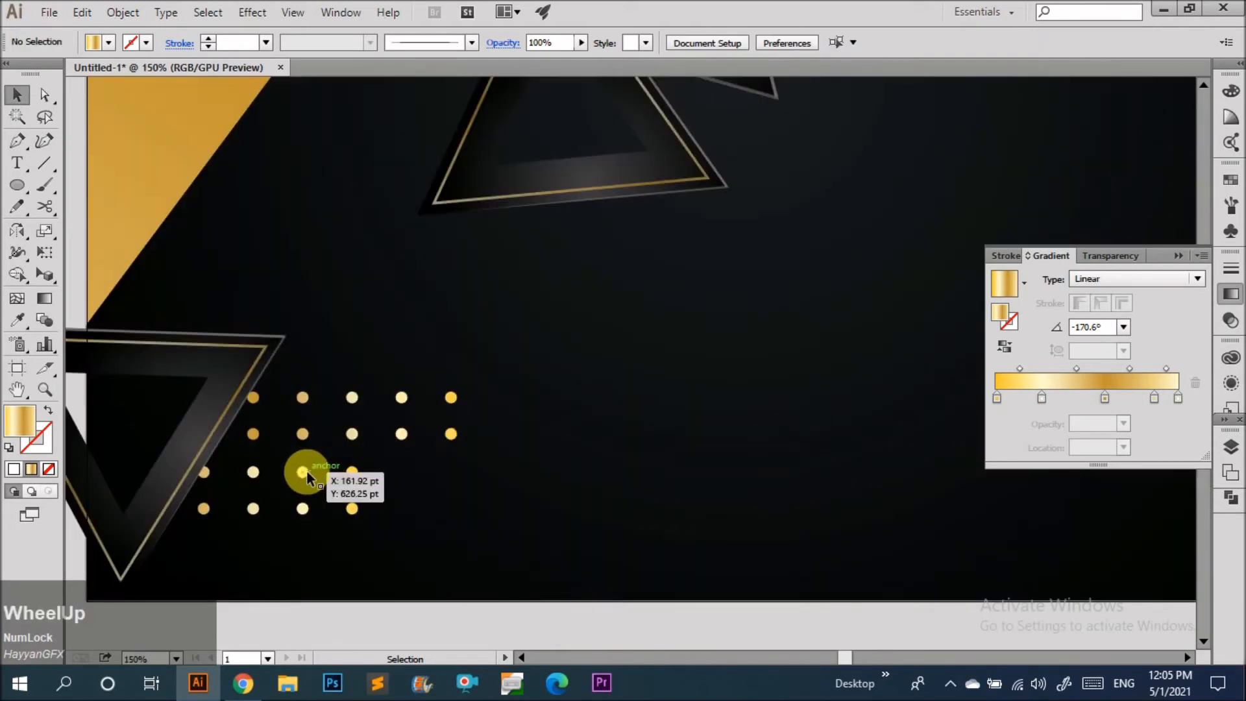
{"action": "left_click", "coordinate": [305, 471]}
{"action": "left_click", "coordinate": [303, 433], "text": "shift"}
{"action": "key", "text": "ctrl+g"}
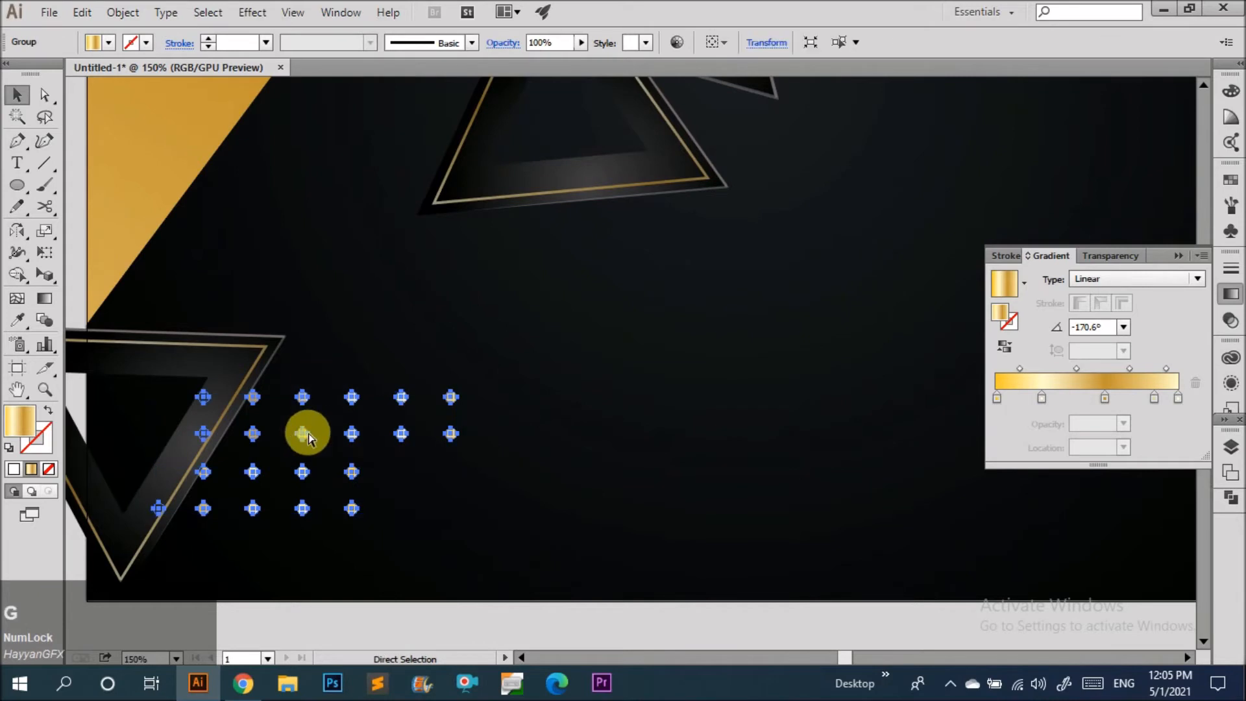
{"action": "left_click_drag", "start_coordinate": [457, 453], "coordinate": [384, 455]}
{"action": "left_click", "coordinate": [376, 487]}
{"action": "left_click_drag", "start_coordinate": [303, 469], "coordinate": [532, 504]}
{"action": "left_click", "coordinate": [399, 531]}
{"action": "scroll", "coordinate": [326, 485], "scroll_direction": "up", "scroll_amount": 5}
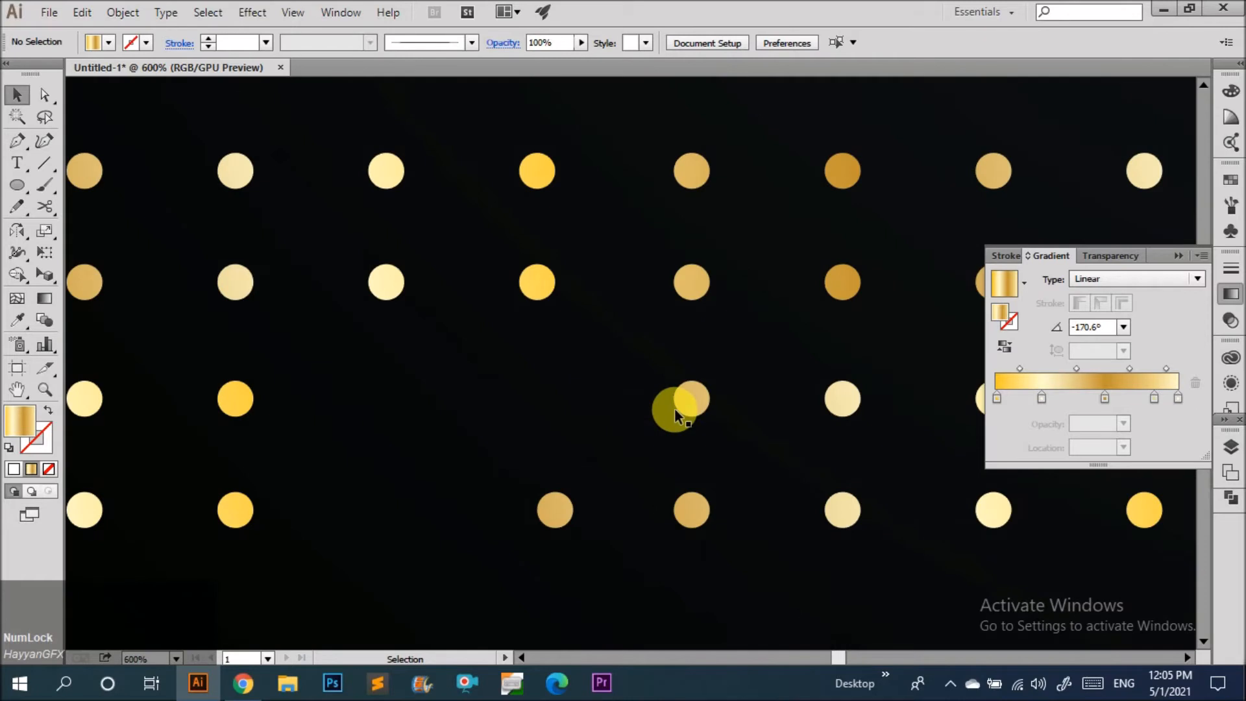
Move a block of dots downward inside the group to fill out the lower rows of the grid.
{"action": "double_click", "coordinate": [540, 283]}
{"action": "double_click", "coordinate": [536, 279]}
{"action": "left_click_drag", "start_coordinate": [364, 261], "coordinate": [539, 396]}
{"action": "left_click", "coordinate": [437, 368]}
{"action": "left_click_drag", "start_coordinate": [378, 406], "coordinate": [378, 513]}
{"action": "left_click", "coordinate": [442, 426]}
{"action": "scroll", "coordinate": [442, 426], "scroll_direction": "down", "scroll_amount": 4}
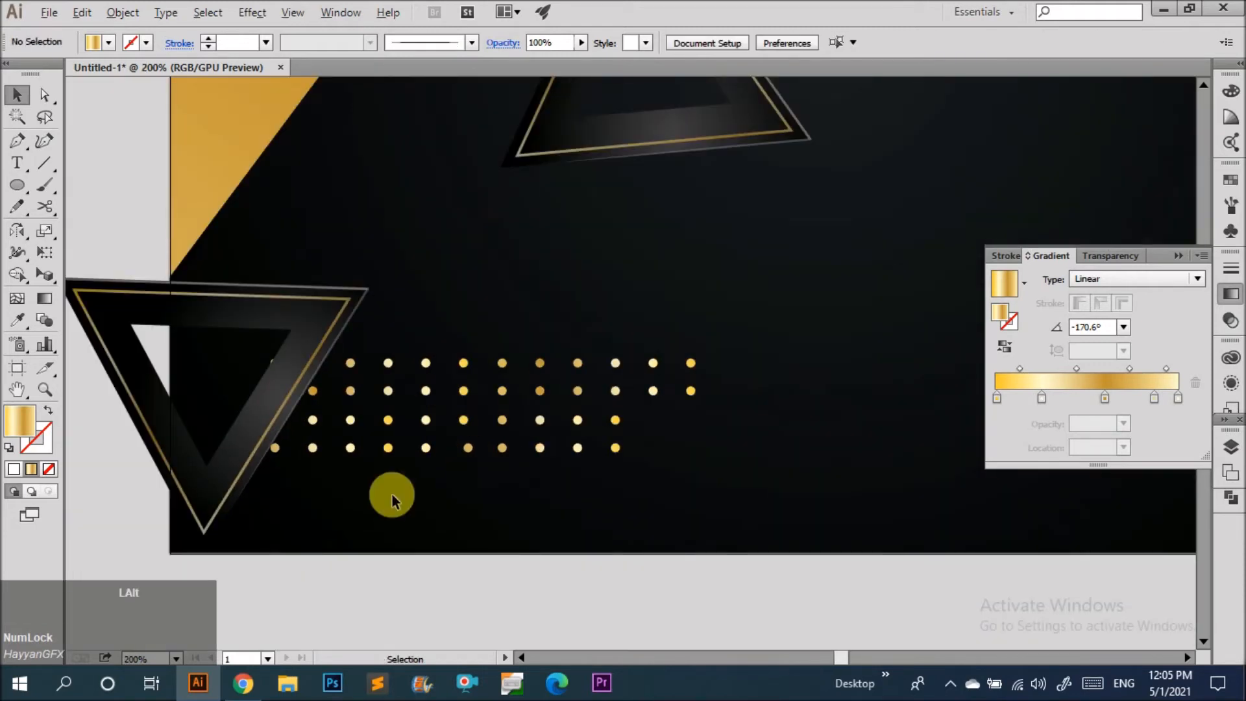
Group the two dot clusters together into a single dot pattern.
{"action": "scroll", "coordinate": [392, 497], "scroll_direction": "down", "scroll_amount": 2}
{"action": "scroll", "coordinate": [326, 499], "scroll_direction": "down", "scroll_amount": 2}
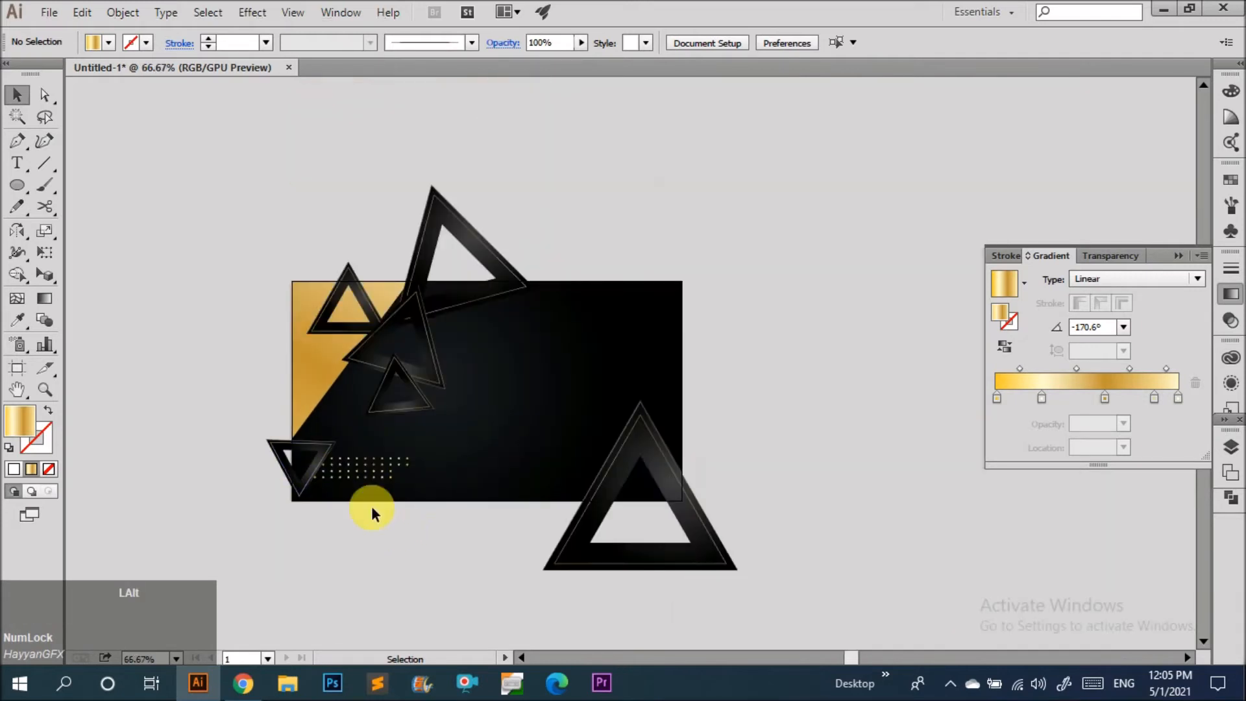
{"action": "scroll", "coordinate": [364, 490], "scroll_direction": "up", "scroll_amount": 2}
{"action": "left_click", "coordinate": [378, 474]}
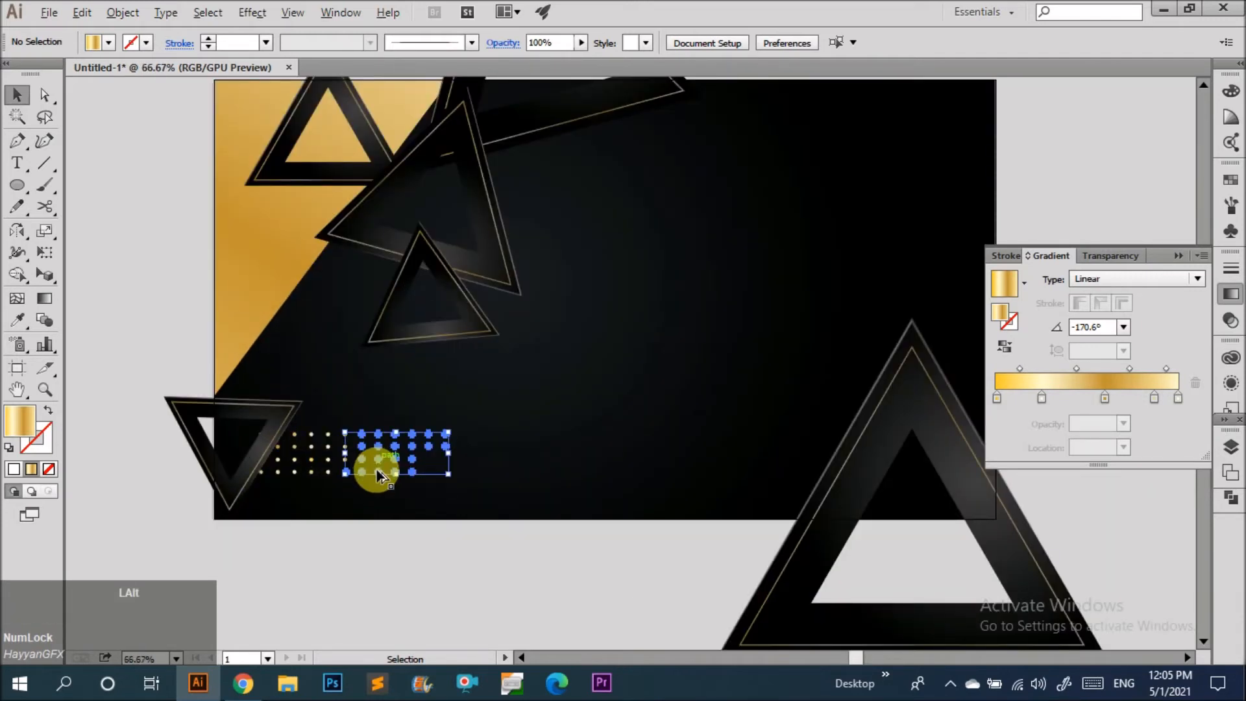
{"action": "left_click", "coordinate": [314, 453], "text": "shift"}
{"action": "key", "text": "ctrl+g"}
{"action": "left_click", "coordinate": [392, 531]}
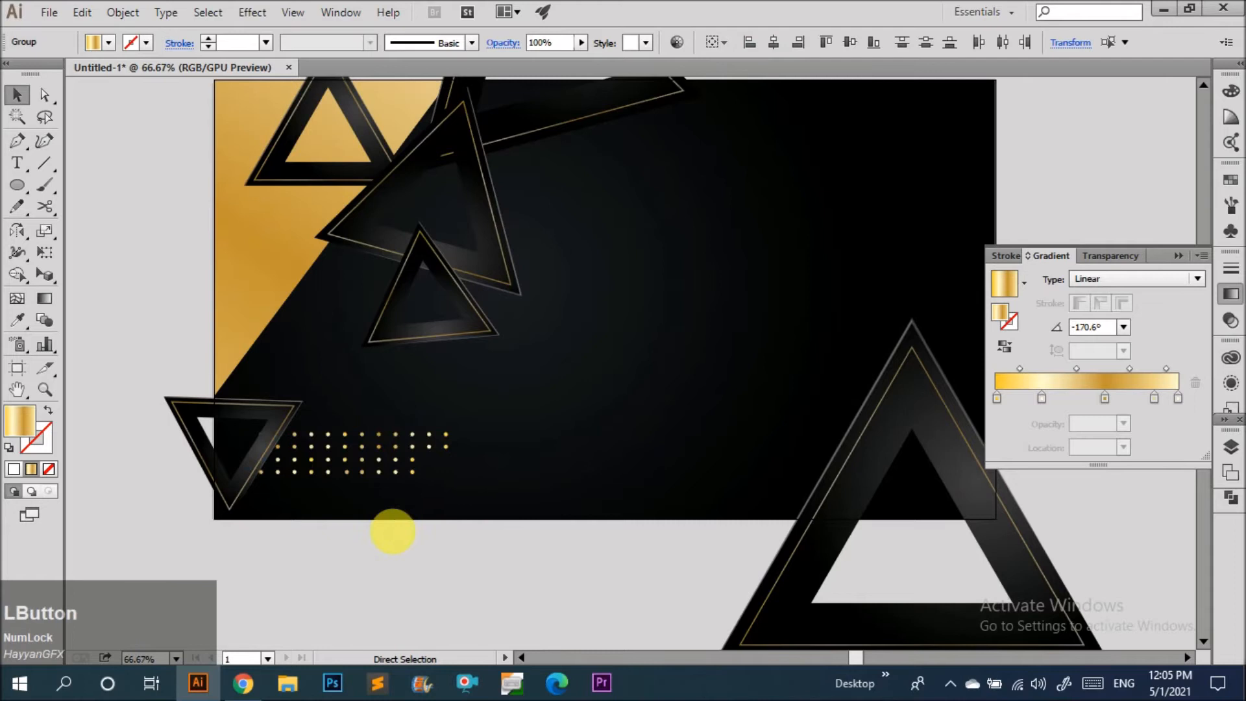
Place a vertically rotated copy of the dot pattern beside the peak of the large lower-right triangle.
{"action": "scroll", "coordinate": [383, 493], "scroll_direction": "down", "scroll_amount": 1}
{"action": "left_click_drag", "start_coordinate": [380, 485], "coordinate": [613, 313]}
{"action": "left_click", "coordinate": [618, 391]}
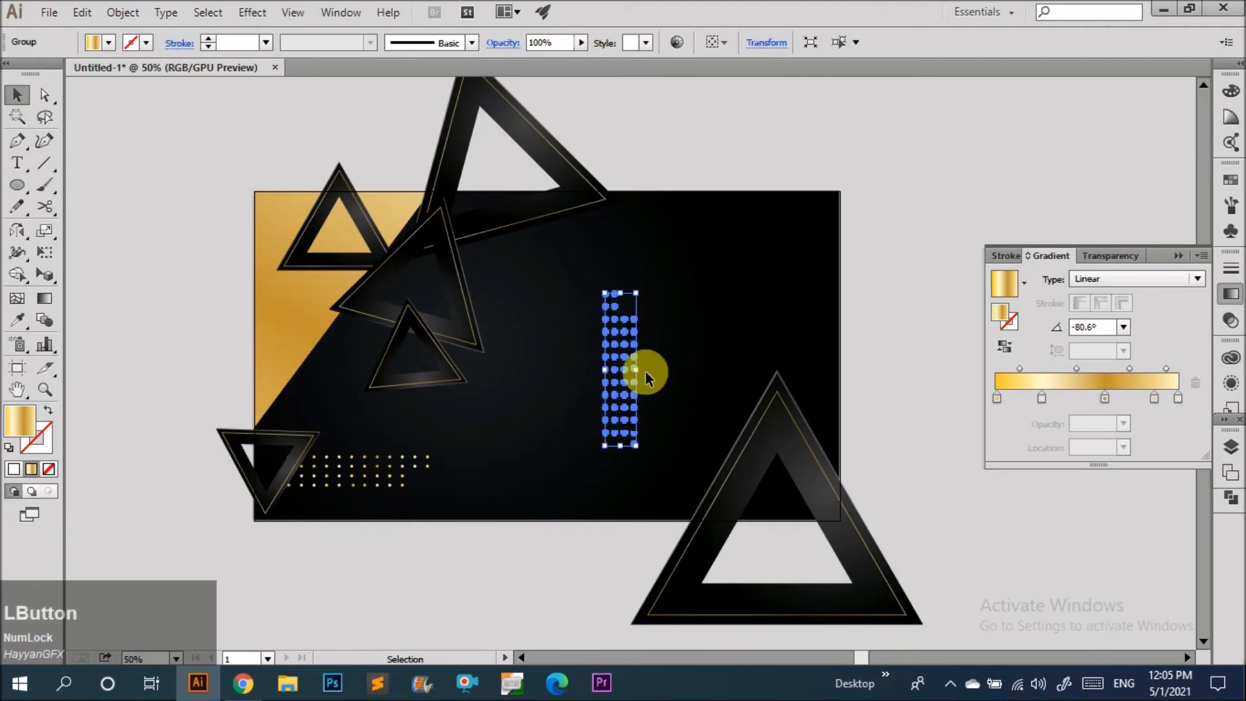
{"action": "left_click_drag", "start_coordinate": [777, 338], "coordinate": [777, 337]}
{"action": "left_click", "coordinate": [726, 308]}
{"action": "left_click_drag", "start_coordinate": [627, 381], "coordinate": [822, 369]}
{"action": "scroll", "coordinate": [821, 368], "scroll_direction": "up", "scroll_amount": 1}
{"action": "left_click_drag", "start_coordinate": [555, 417], "coordinate": [717, 354]}
{"action": "scroll", "coordinate": [718, 398], "scroll_direction": "up", "scroll_amount": 4}
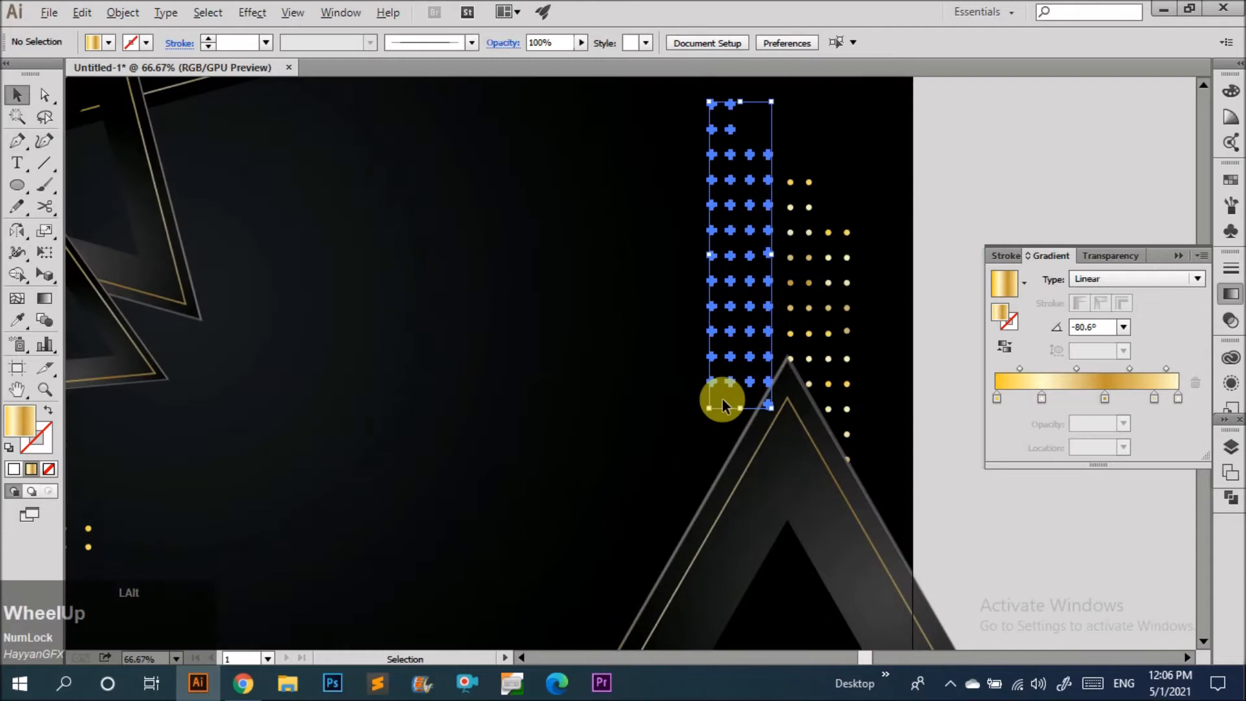
Extend the rotated dot pattern's two left columns downward by duplicating the bottom pair of dots row after row.
{"action": "double_click", "coordinate": [691, 345]}
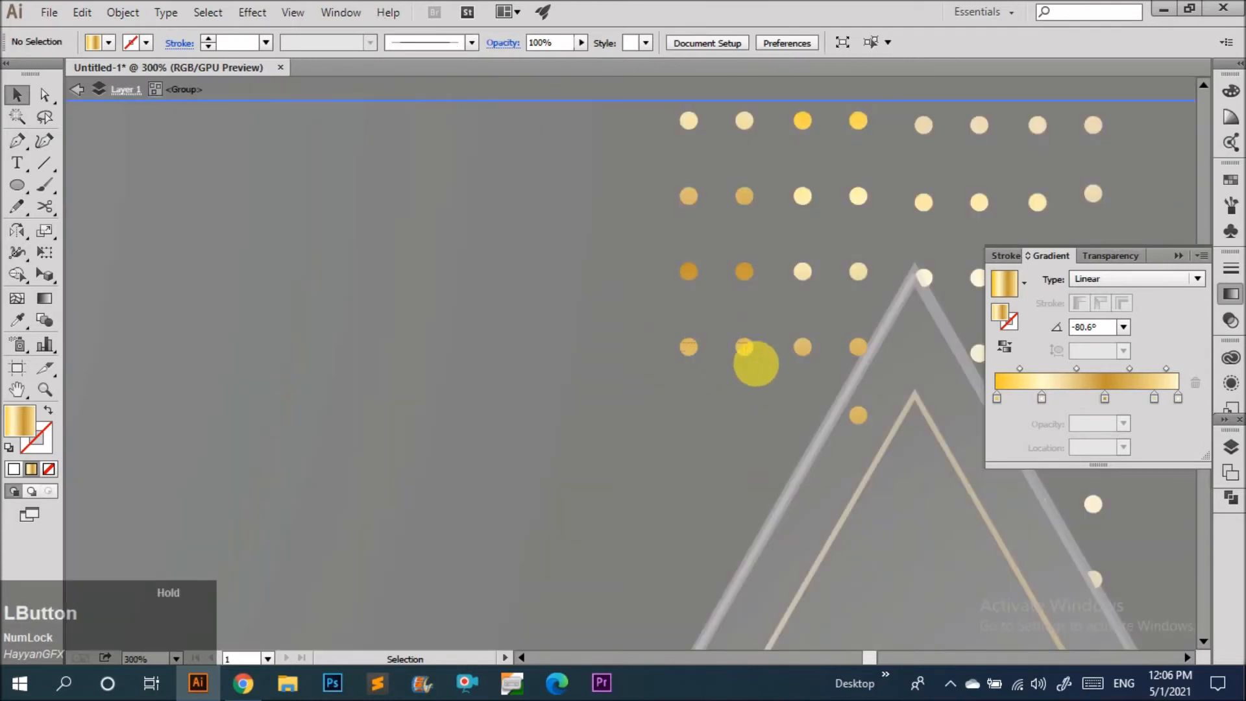
{"action": "left_click", "coordinate": [753, 357]}
{"action": "double_click", "coordinate": [748, 350]}
{"action": "left_click", "coordinate": [735, 339]}
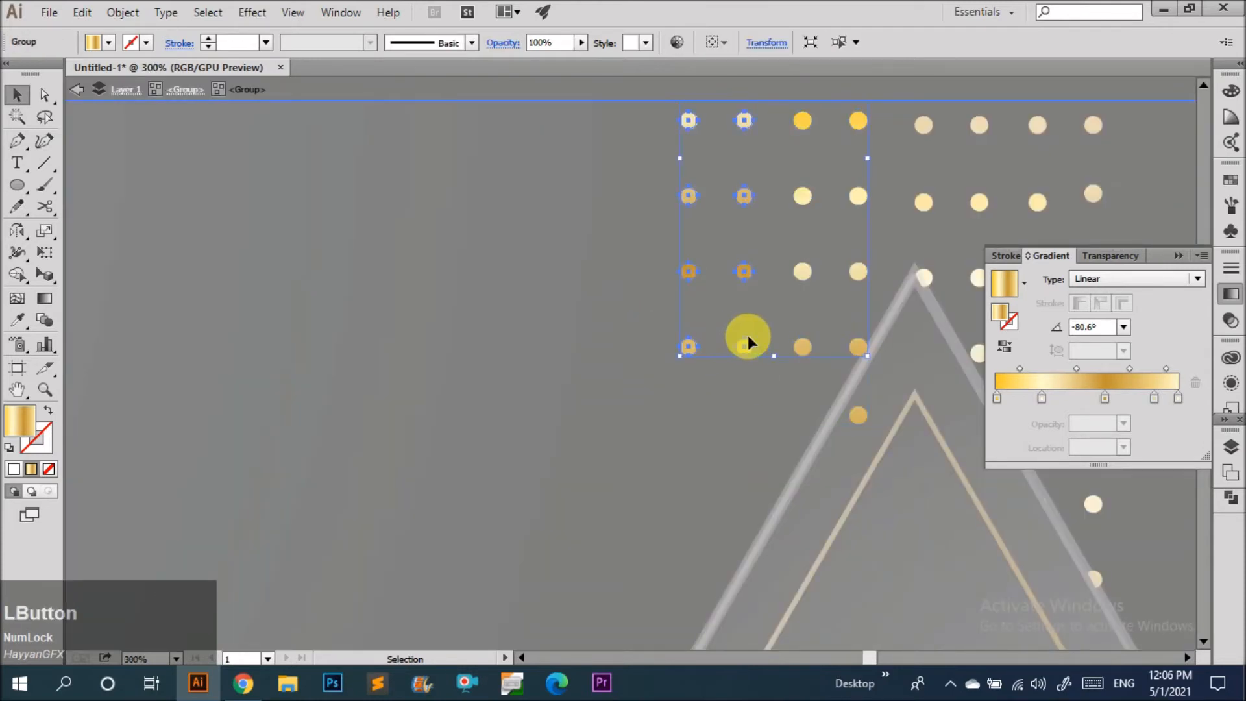
{"action": "double_click", "coordinate": [748, 342]}
{"action": "left_click", "coordinate": [662, 336]}
{"action": "left_click", "coordinate": [745, 342]}
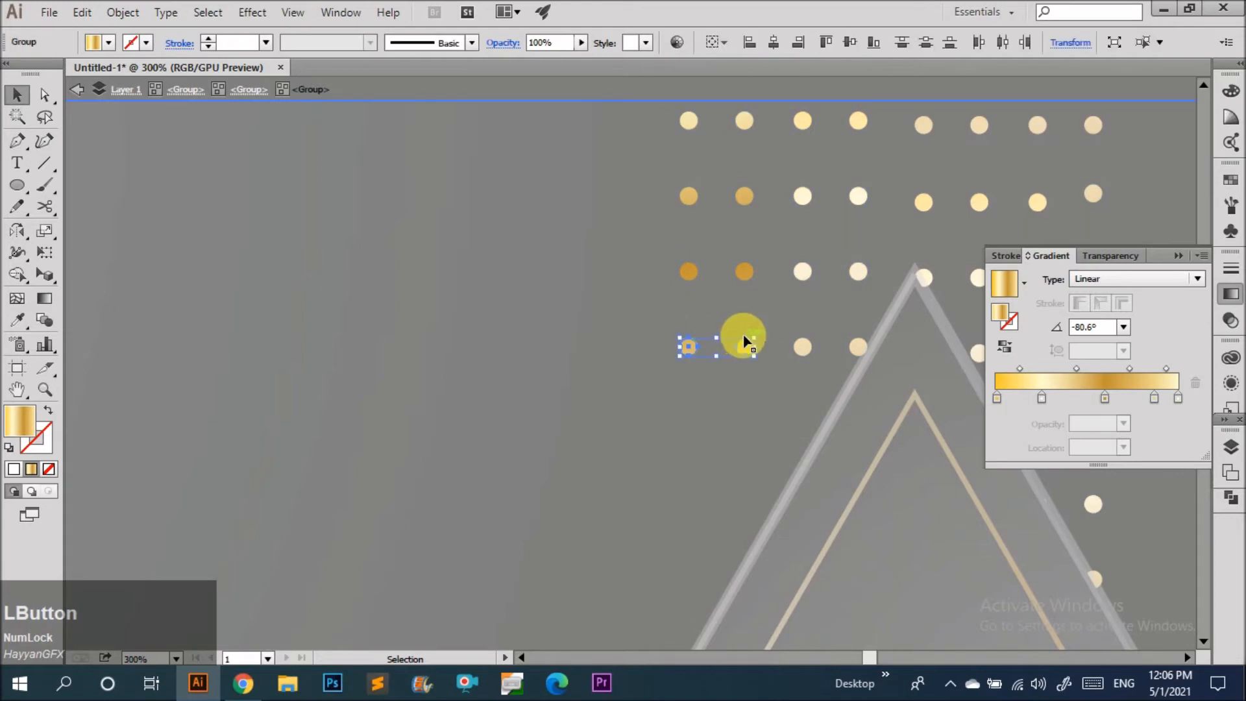
{"action": "left_click_drag", "start_coordinate": [744, 342], "coordinate": [742, 410]}
{"action": "key", "text": "ctrl+d"}
{"action": "left_click", "coordinate": [562, 433]}
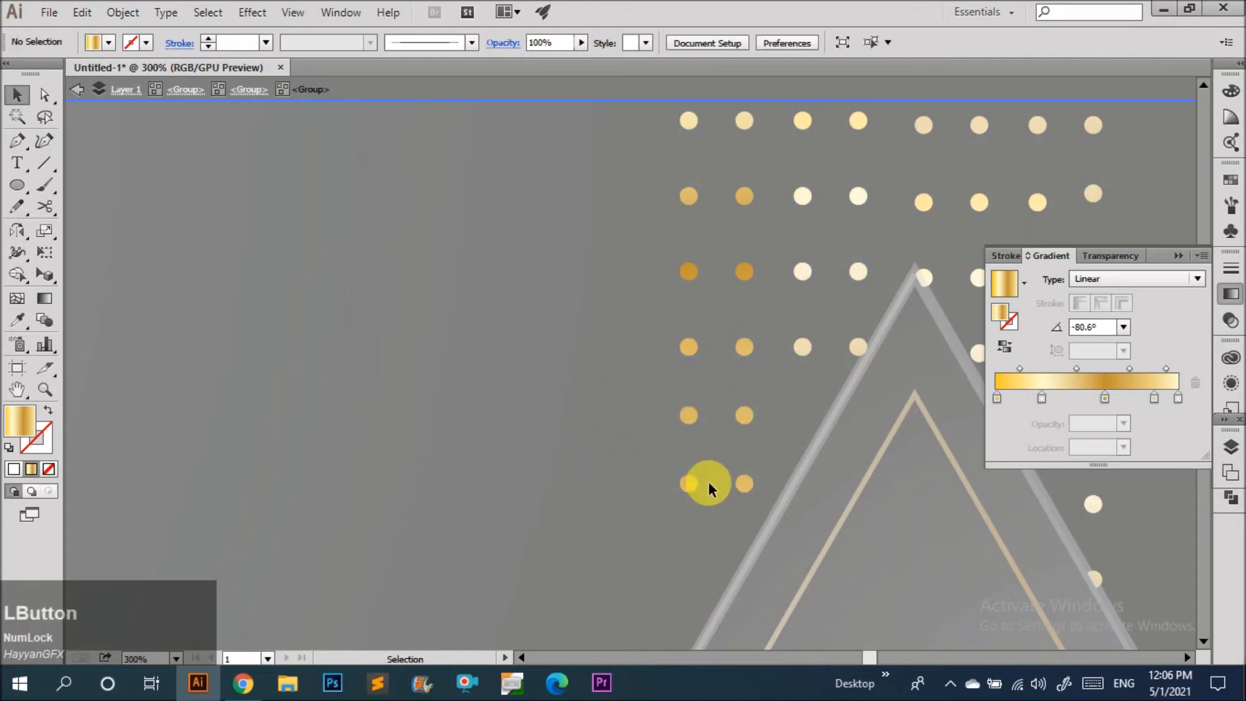
{"action": "left_click", "coordinate": [744, 485]}
{"action": "key", "text": "ctrl+d"}
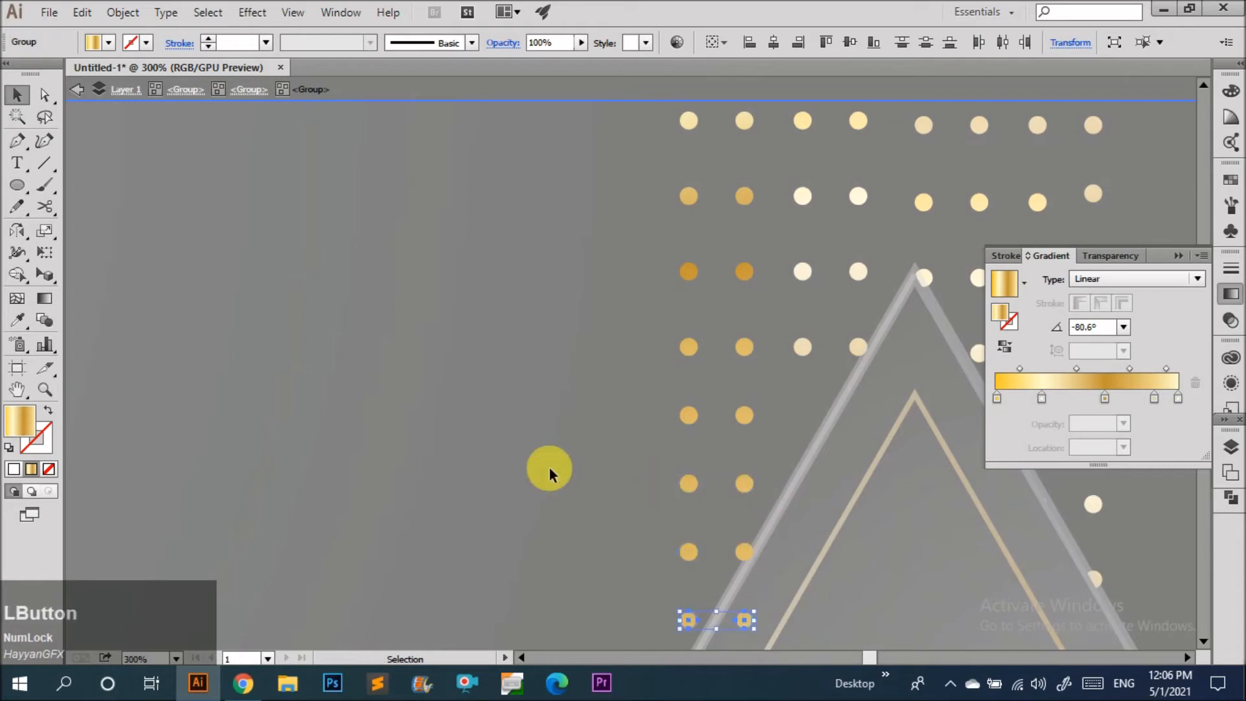
{"action": "left_click", "coordinate": [550, 468]}
Zoom out to review the extended dot pattern beside the large lower-right triangle.
{"action": "scroll", "coordinate": [557, 474], "scroll_direction": "down", "scroll_amount": 1}
{"action": "left_click_drag", "start_coordinate": [729, 601], "coordinate": [799, 359]}
{"action": "scroll", "coordinate": [625, 419], "scroll_direction": "down", "scroll_amount": 1}
{"action": "scroll", "coordinate": [625, 419], "scroll_direction": "down", "scroll_amount": 2}
{"action": "left_click", "coordinate": [918, 384]}
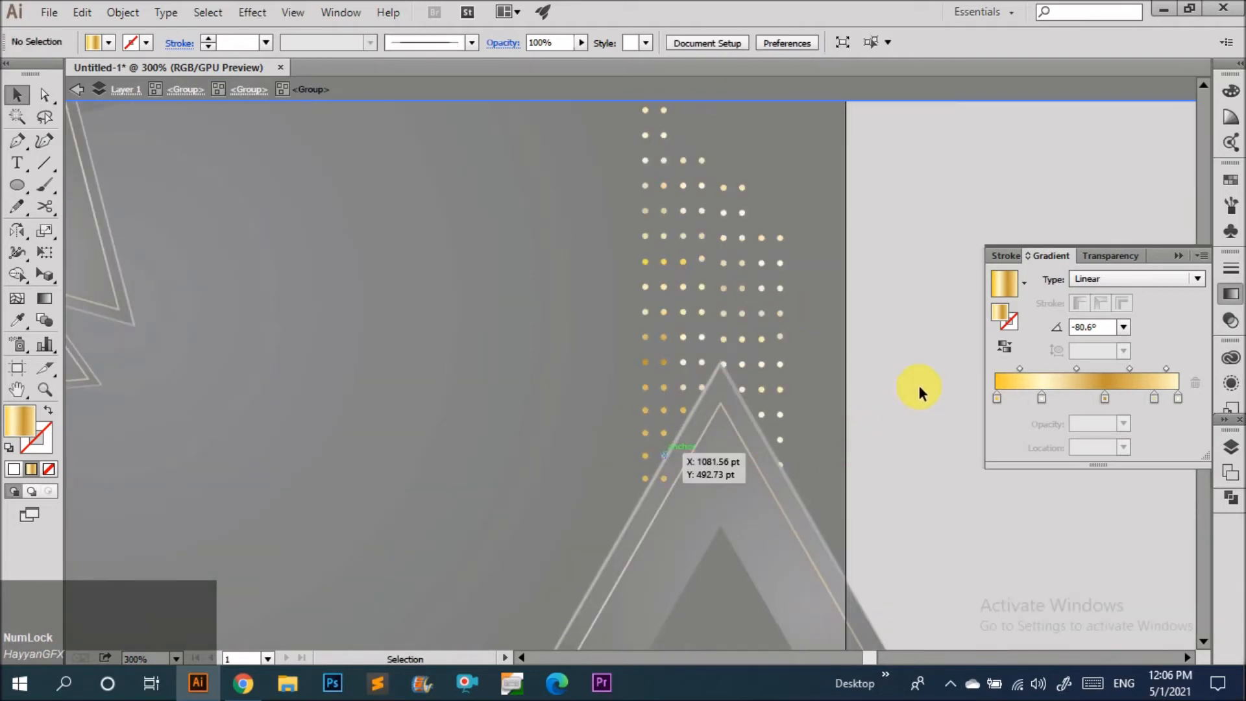
{"action": "scroll", "coordinate": [836, 402], "scroll_direction": "down", "scroll_amount": 3}
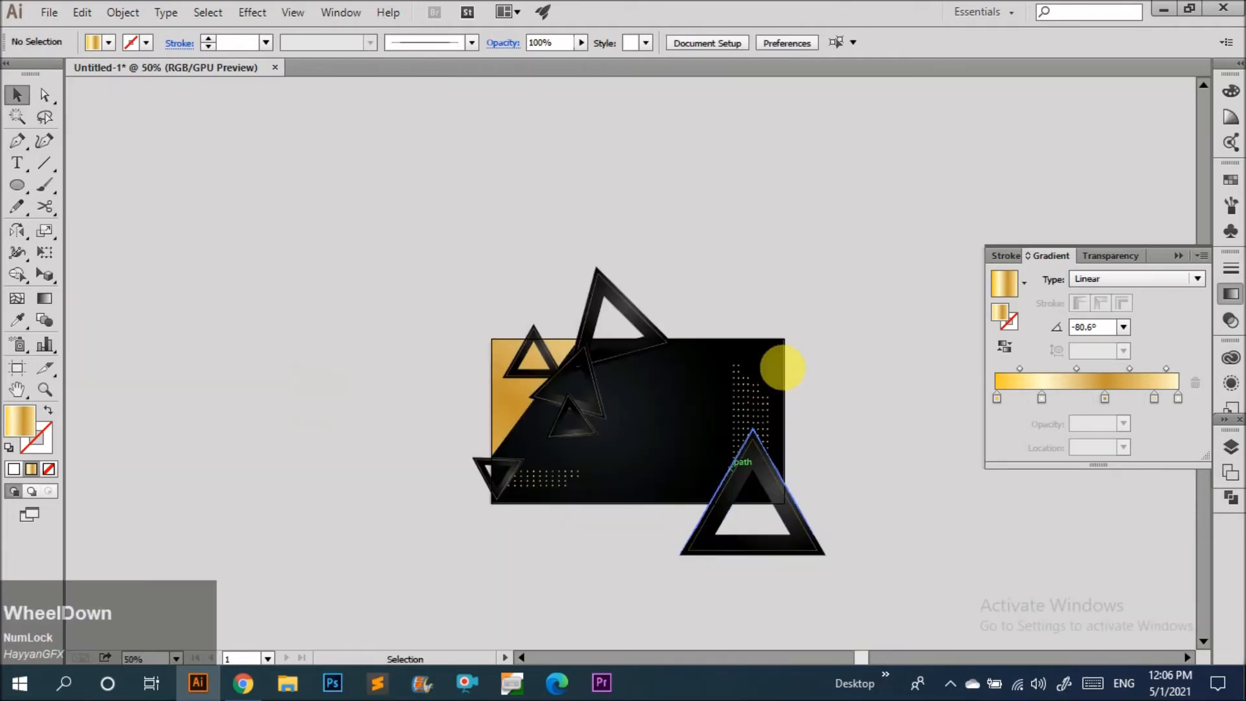
Shift individual dots within the bottom row of the horizontal dot grid above the vertical pattern.
{"action": "scroll", "coordinate": [787, 362], "scroll_direction": "up", "scroll_amount": 1}
{"action": "left_click_drag", "start_coordinate": [527, 497], "coordinate": [812, 338]}
{"action": "scroll", "coordinate": [748, 348], "scroll_direction": "up", "scroll_amount": 3}
{"action": "scroll", "coordinate": [742, 346], "scroll_direction": "up", "scroll_amount": 4}
{"action": "scroll", "coordinate": [649, 387], "scroll_direction": "up", "scroll_amount": 5}
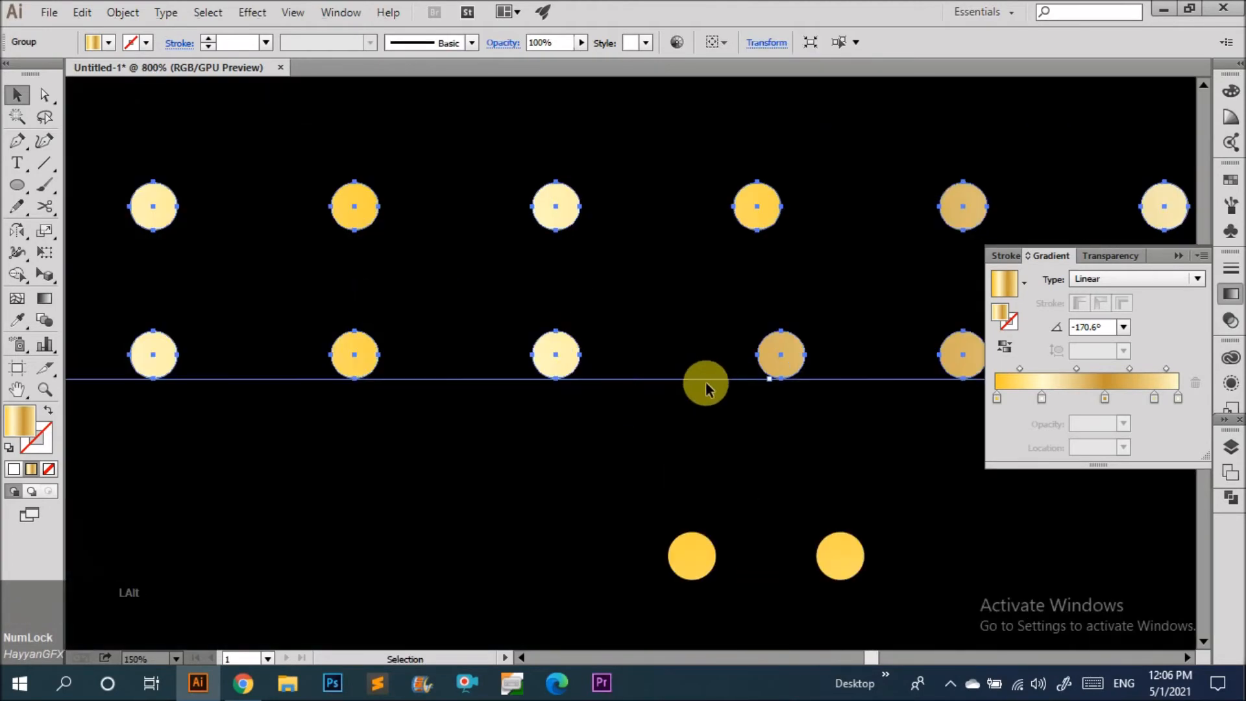
{"action": "scroll", "coordinate": [695, 388], "scroll_direction": "down", "scroll_amount": 1}
{"action": "left_click_drag", "start_coordinate": [707, 373], "coordinate": [671, 383]}
{"action": "double_click", "coordinate": [671, 383]}
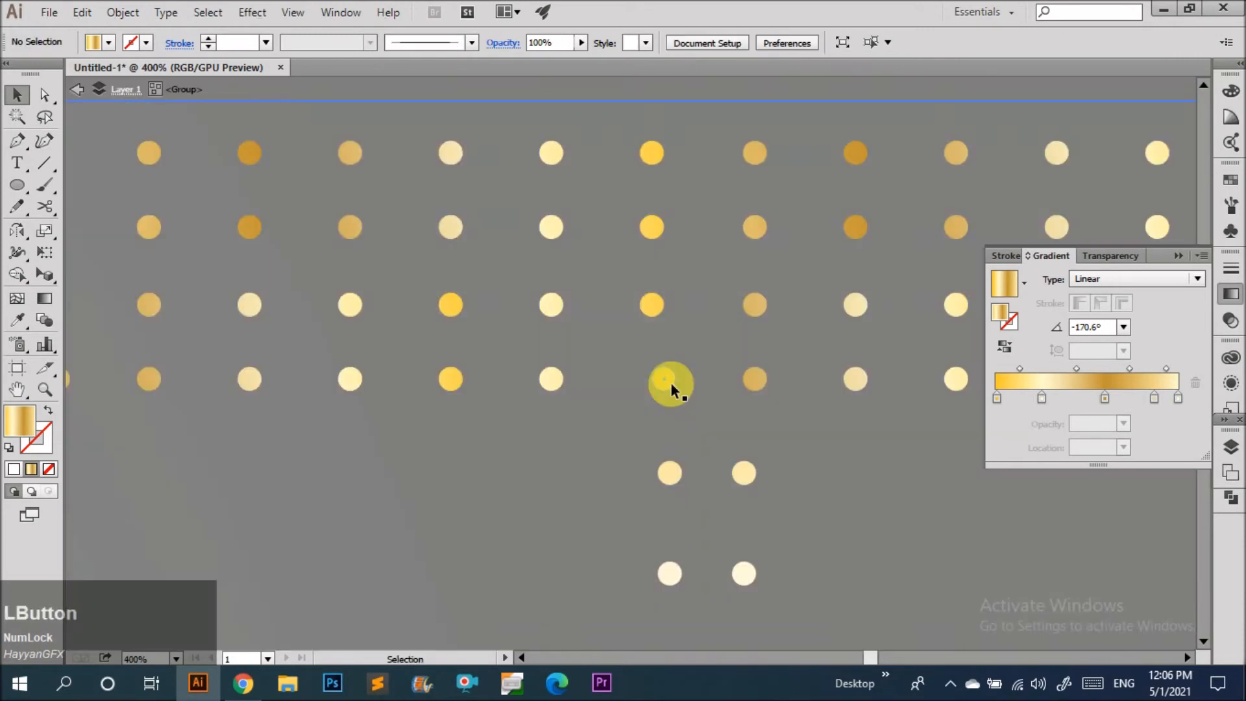
{"action": "double_click", "coordinate": [667, 383]}
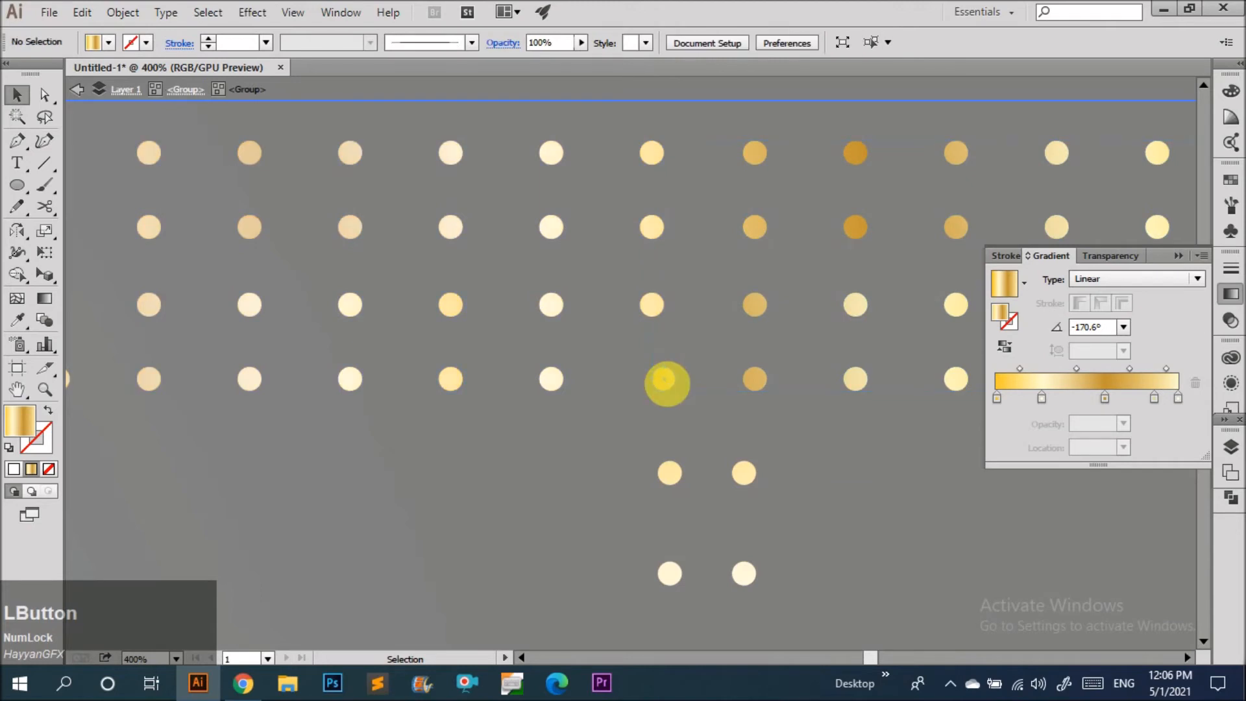
{"action": "left_click", "coordinate": [668, 383]}
{"action": "scroll", "coordinate": [668, 383], "scroll_direction": "up", "scroll_amount": 3}
{"action": "double_click", "coordinate": [664, 383]}
{"action": "left_click_drag", "start_coordinate": [660, 385], "coordinate": [626, 384]}
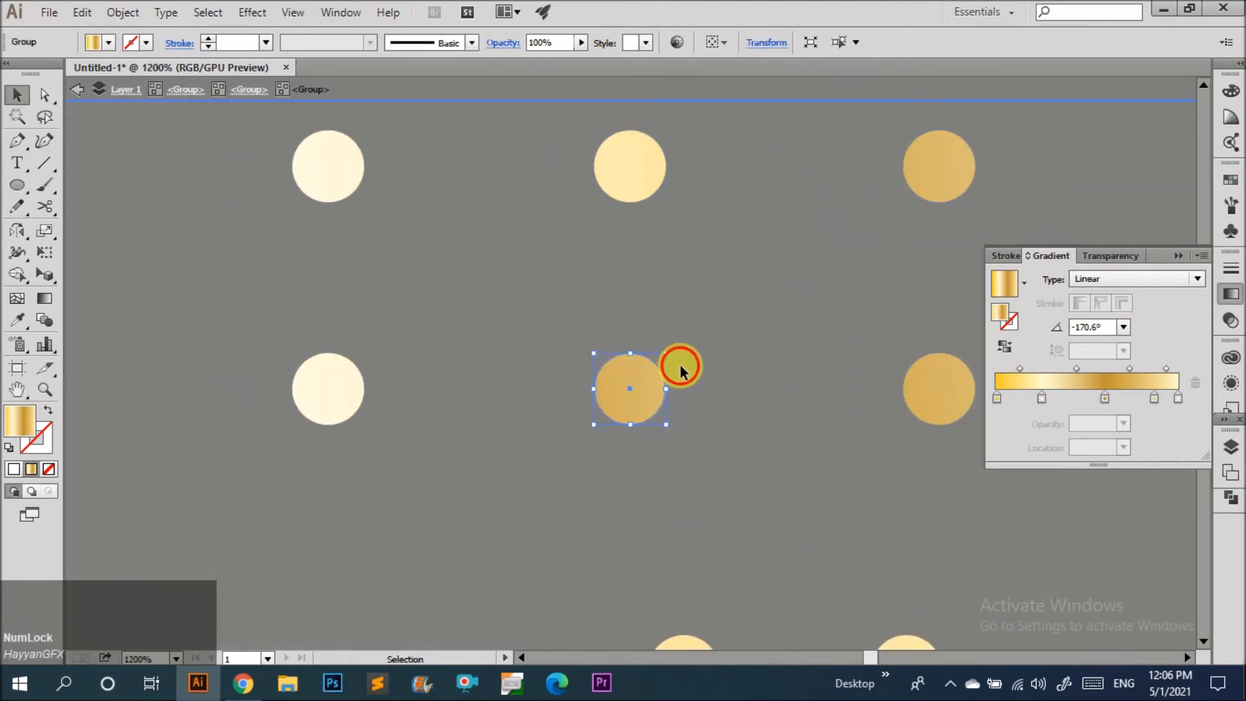
{"action": "left_click", "coordinate": [680, 371]}
Delete the horizontal dot grid sitting along the top of the vertical dot pattern.
{"action": "scroll", "coordinate": [607, 399], "scroll_direction": "down", "scroll_amount": 5}
{"action": "double_click", "coordinate": [776, 436]}
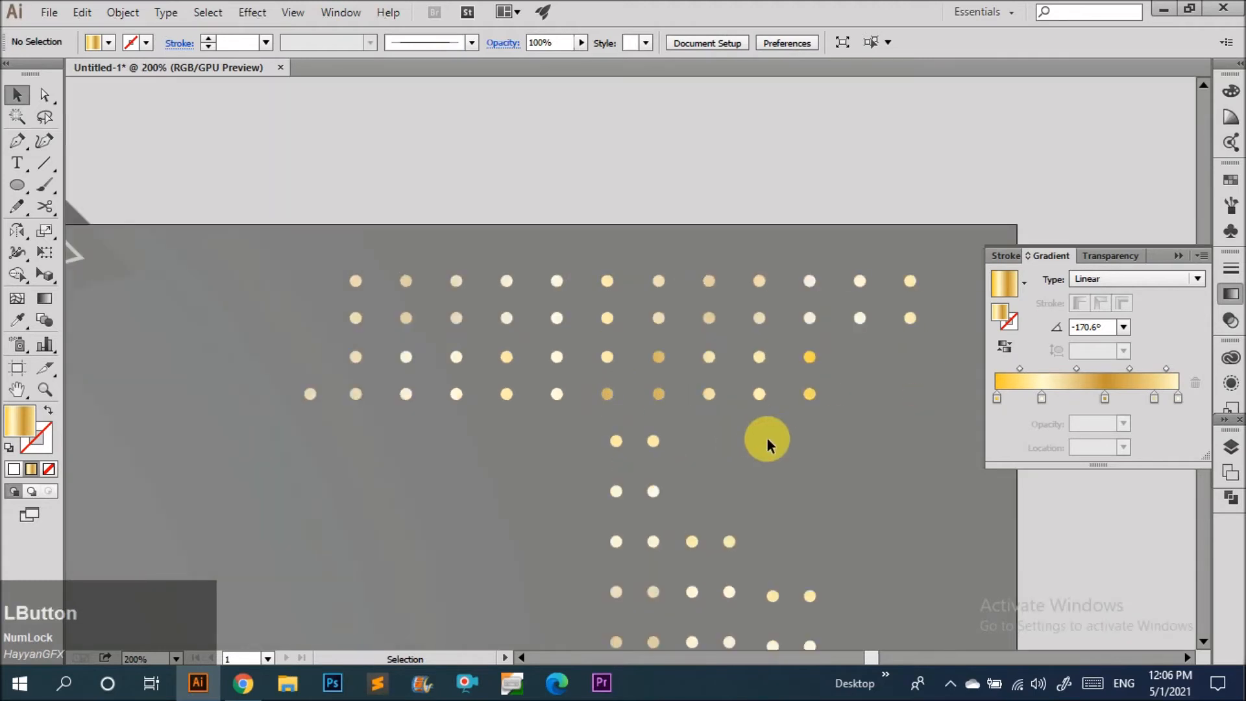
{"action": "scroll", "coordinate": [675, 390], "scroll_direction": "down", "scroll_amount": 3}
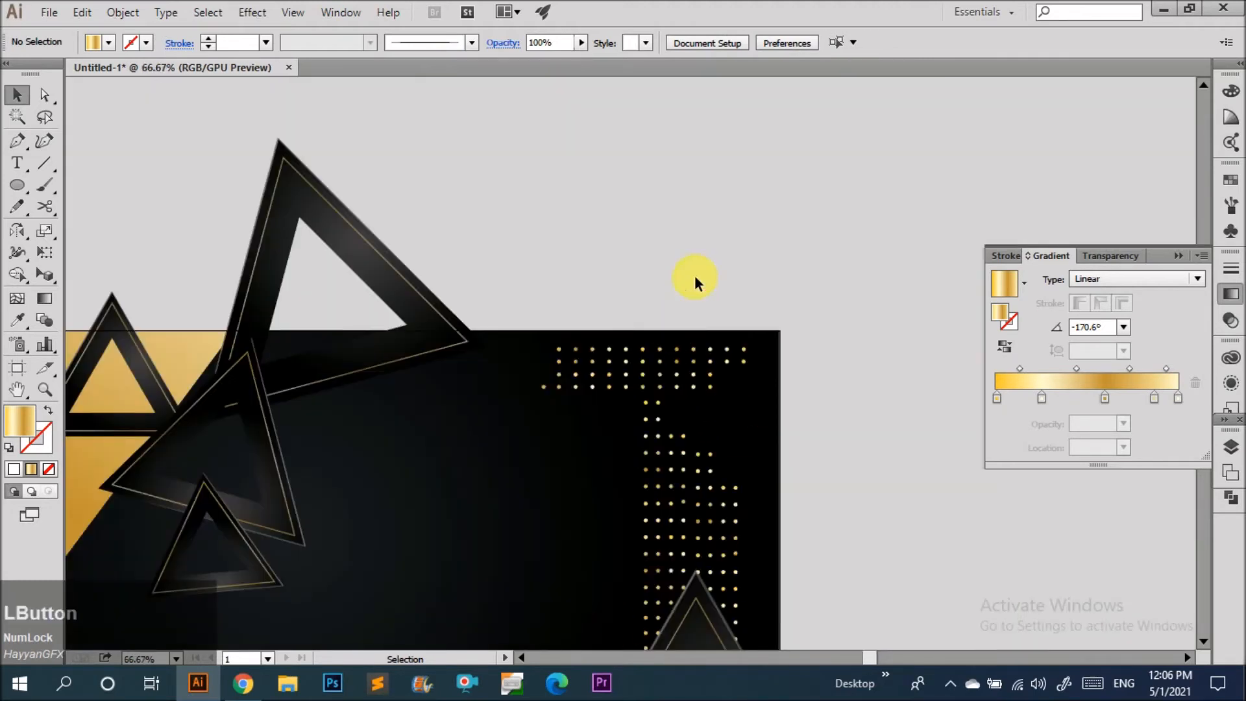
{"action": "scroll", "coordinate": [714, 282], "scroll_direction": "down", "scroll_amount": 2}
{"action": "scroll", "coordinate": [722, 325], "scroll_direction": "up", "scroll_amount": 3}
{"action": "left_click", "coordinate": [706, 339]}
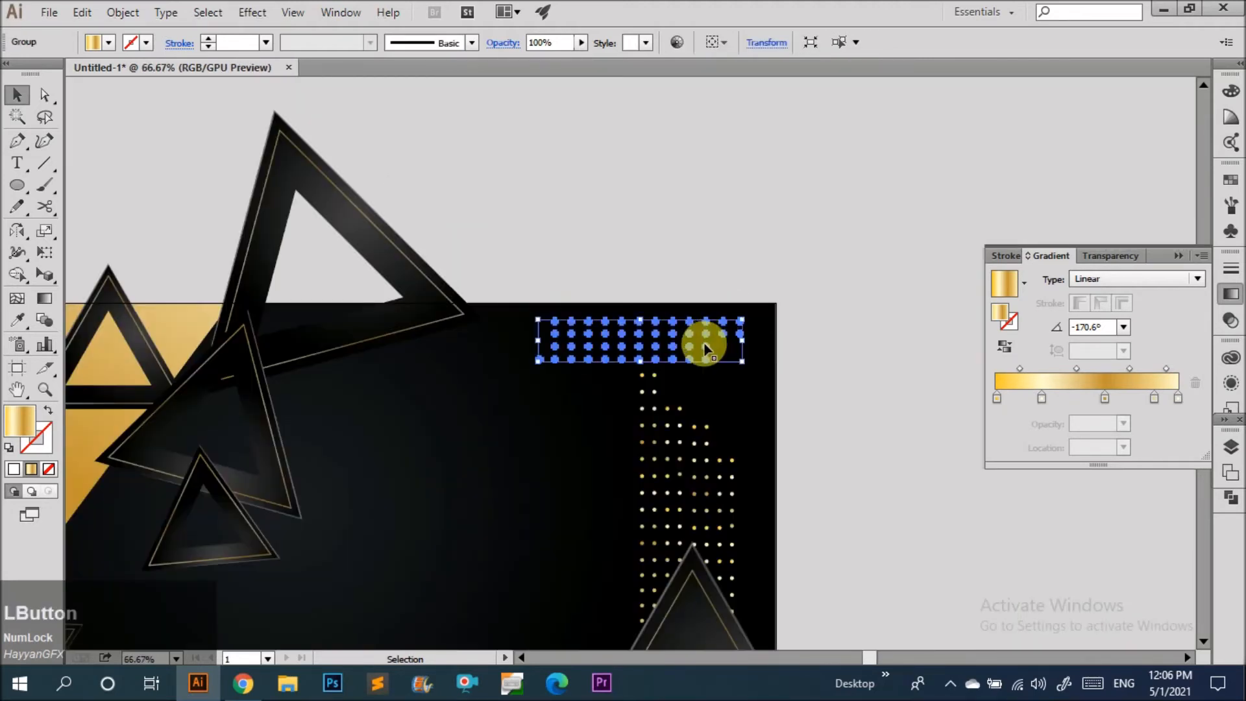
{"action": "key", "text": "Delete"}
Draw a short diagonal line near the dark panel's top-right corner and give it a 1 pt gold gradient stroke.
{"action": "scroll", "coordinate": [652, 266], "scroll_direction": "down", "scroll_amount": 3}
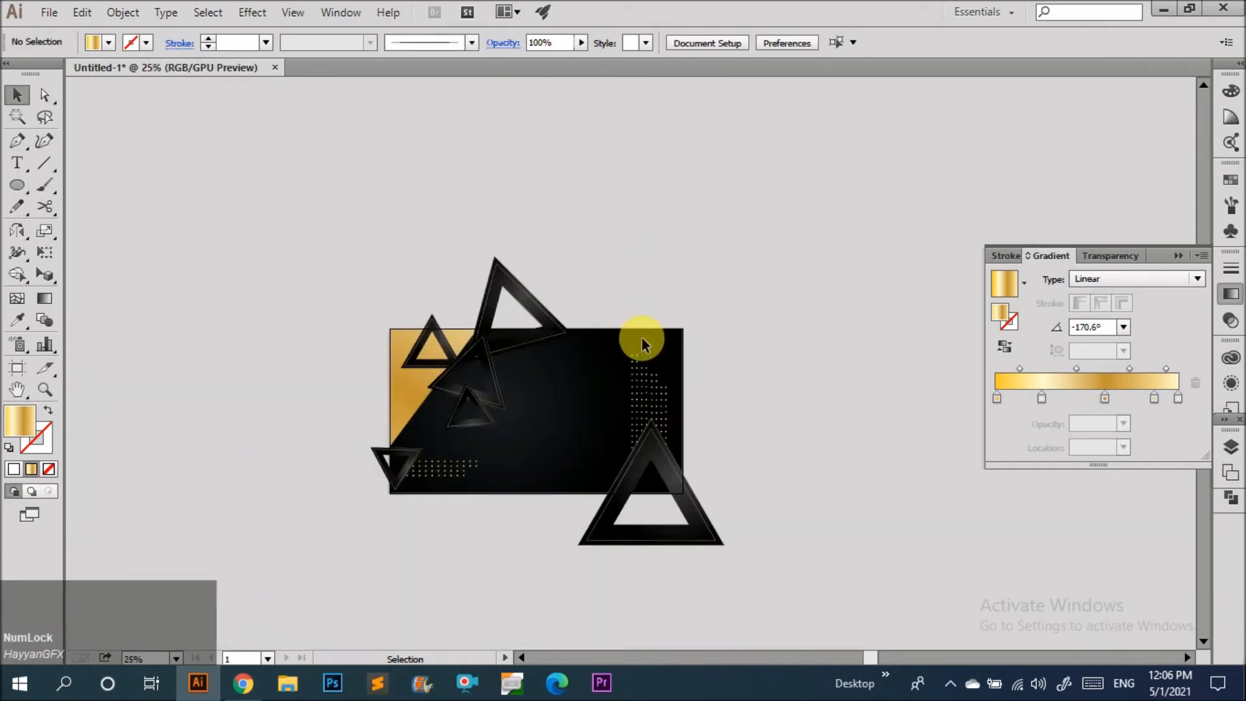
{"action": "scroll", "coordinate": [641, 339], "scroll_direction": "up", "scroll_amount": 2}
{"action": "scroll", "coordinate": [647, 354], "scroll_direction": "up", "scroll_amount": 4}
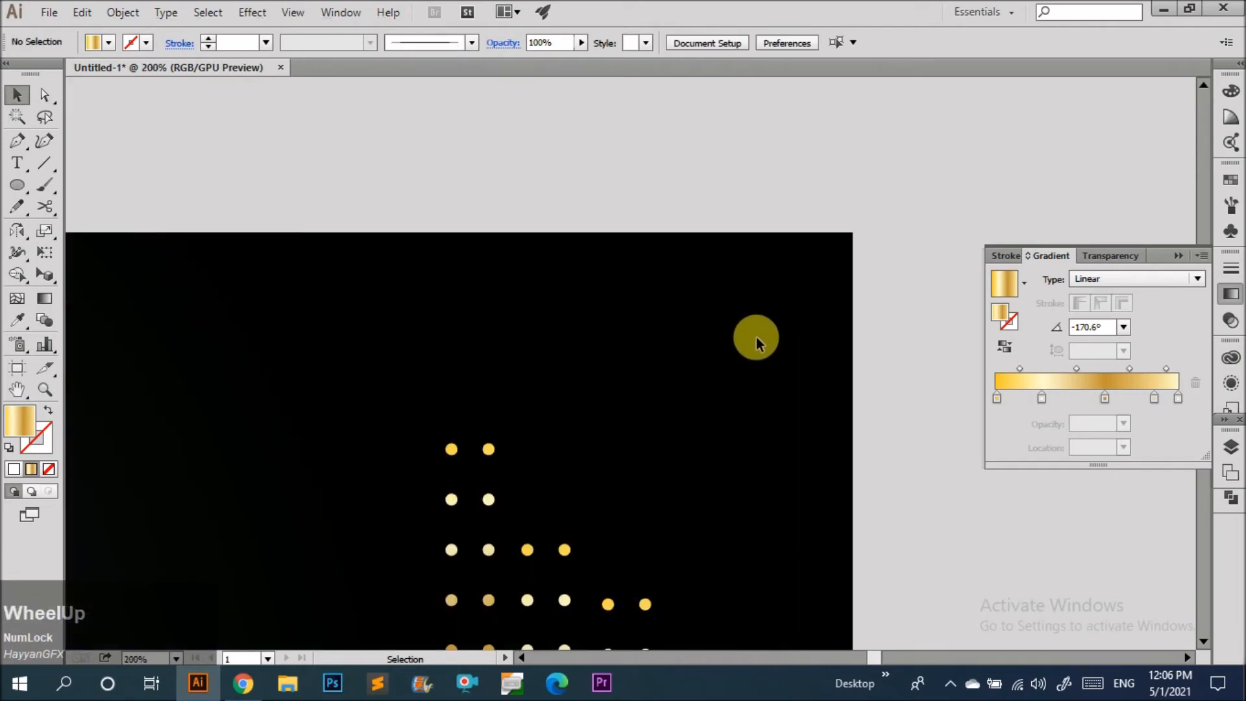
{"action": "key", "text": "backslash"}
{"action": "left_click_drag", "start_coordinate": [761, 362], "coordinate": [690, 285]}
{"action": "scroll", "coordinate": [727, 315], "scroll_direction": "up", "scroll_amount": 4}
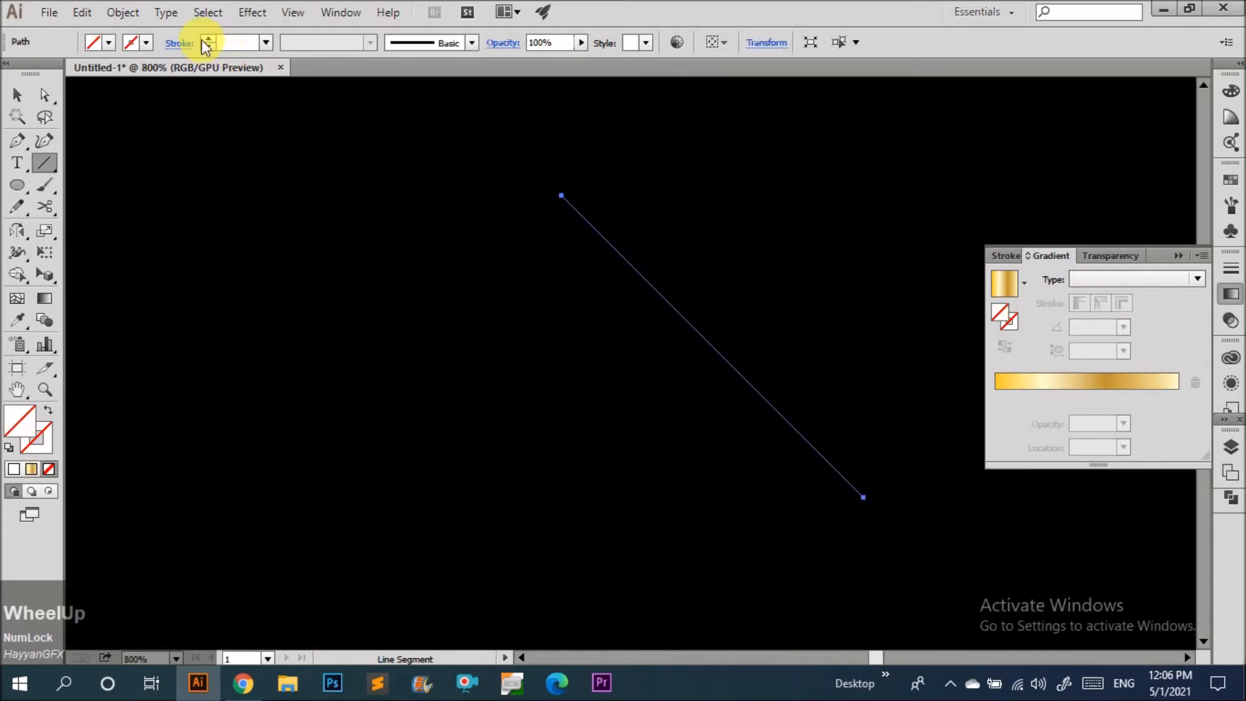
{"action": "left_click", "coordinate": [206, 40]}
{"action": "key", "text": "v"}
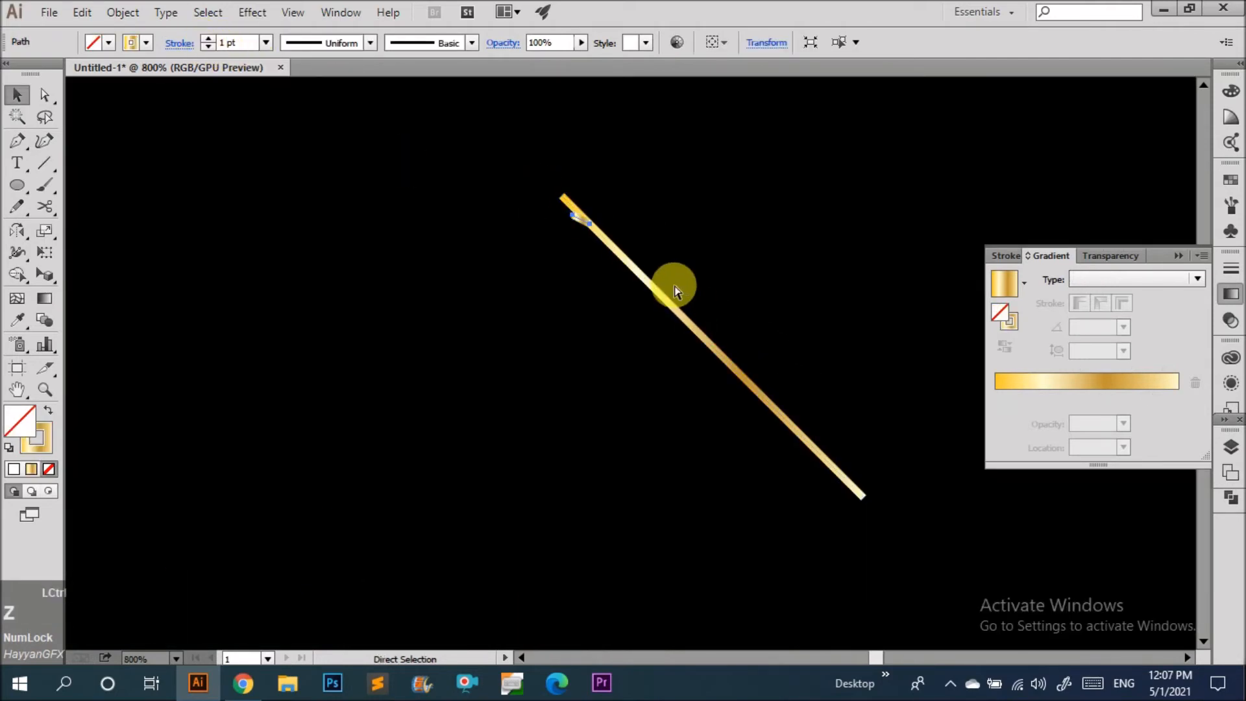
{"action": "scroll", "coordinate": [740, 292], "scroll_direction": "down", "scroll_amount": 6}
{"action": "left_click", "coordinate": [752, 252]}
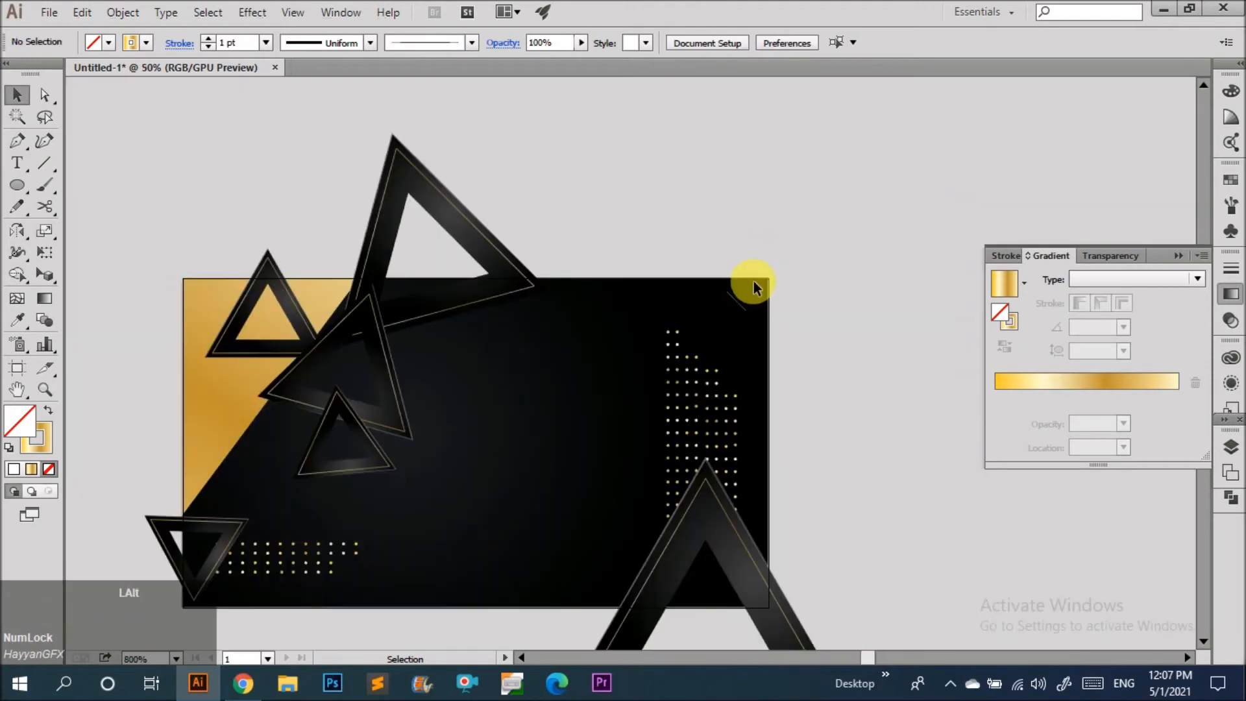
Duplicate the diagonal line leftward repeatedly to form a row of gold hatch lines along the panel's top edge.
{"action": "scroll", "coordinate": [738, 315], "scroll_direction": "up", "scroll_amount": 3}
{"action": "scroll", "coordinate": [738, 318], "scroll_direction": "up", "scroll_amount": 2}
{"action": "left_click_drag", "start_coordinate": [703, 326], "coordinate": [588, 317]}
{"action": "scroll", "coordinate": [723, 325], "scroll_direction": "down", "scroll_amount": 4}
{"action": "key", "text": "ctrl+d"}
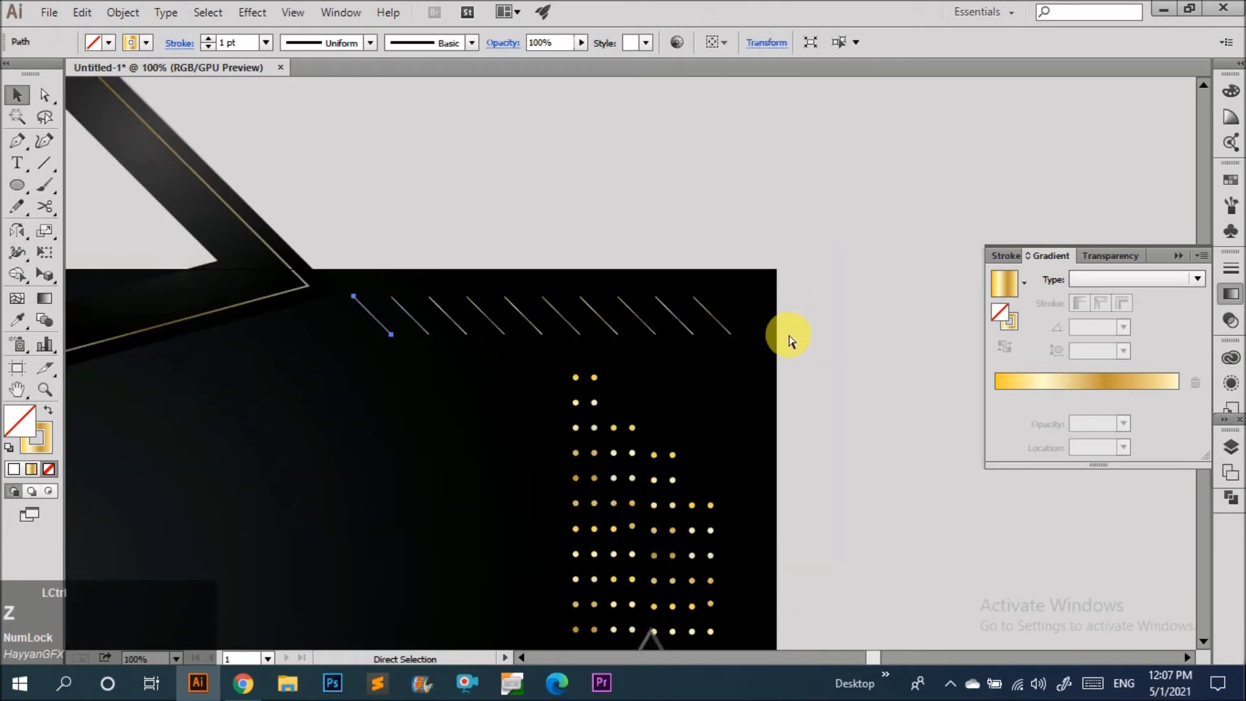
{"action": "left_click_drag", "start_coordinate": [788, 334], "coordinate": [401, 271]}
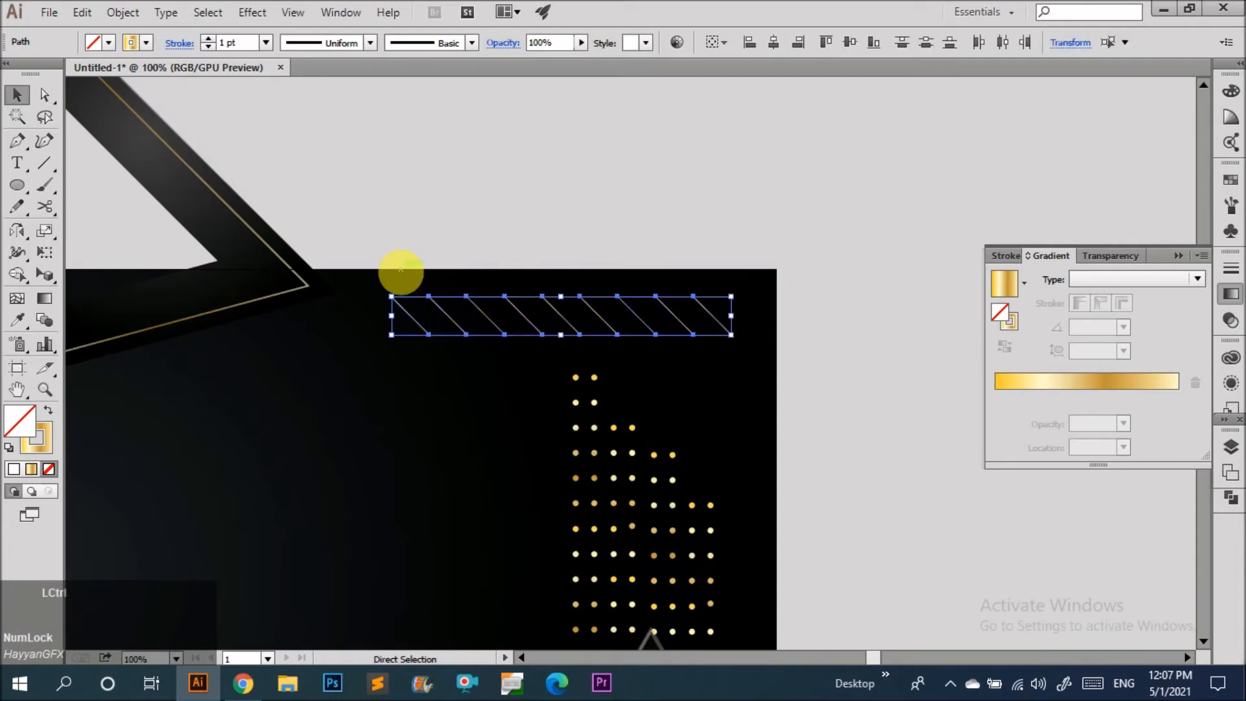
{"action": "left_click", "coordinate": [557, 245]}
Copy the row of hatch lines down to the panel's lower edge, right of the bottom-left dot pattern.
{"action": "scroll", "coordinate": [726, 259], "scroll_direction": "down", "scroll_amount": 2}
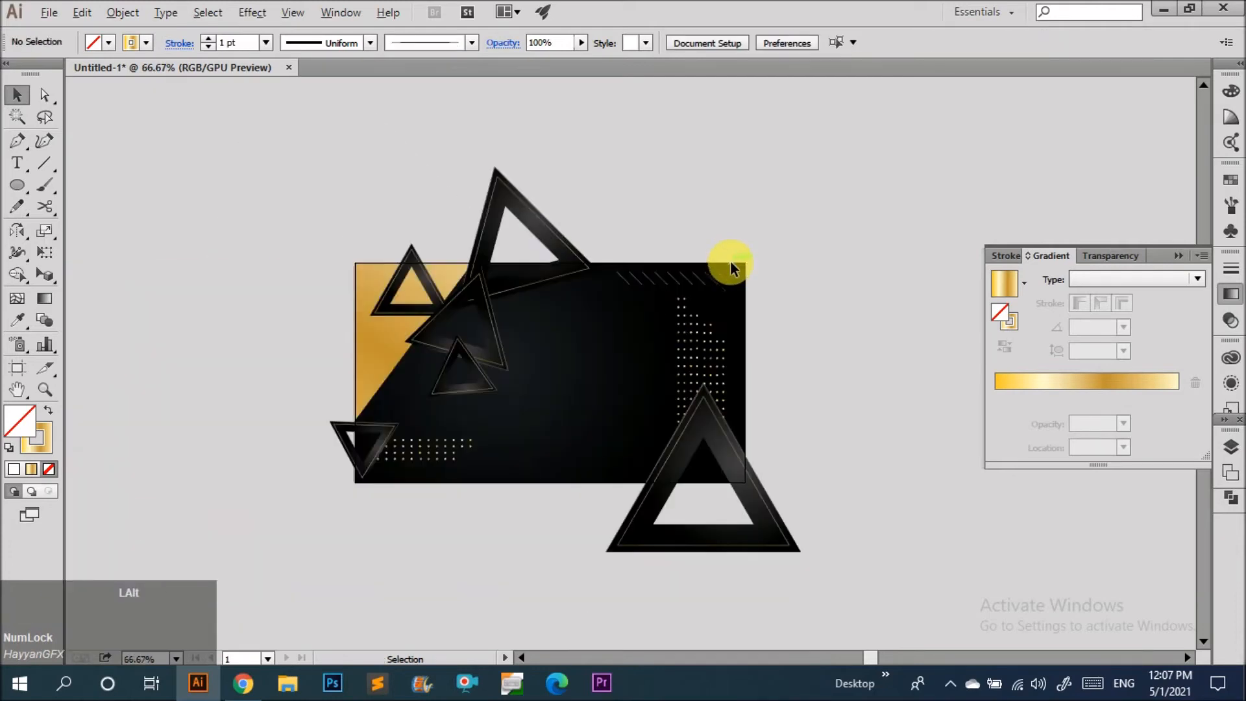
{"action": "scroll", "coordinate": [716, 279], "scroll_direction": "up", "scroll_amount": 1}
{"action": "left_click_drag", "start_coordinate": [722, 275], "coordinate": [503, 609]}
{"action": "scroll", "coordinate": [512, 515], "scroll_direction": "down", "scroll_amount": 2}
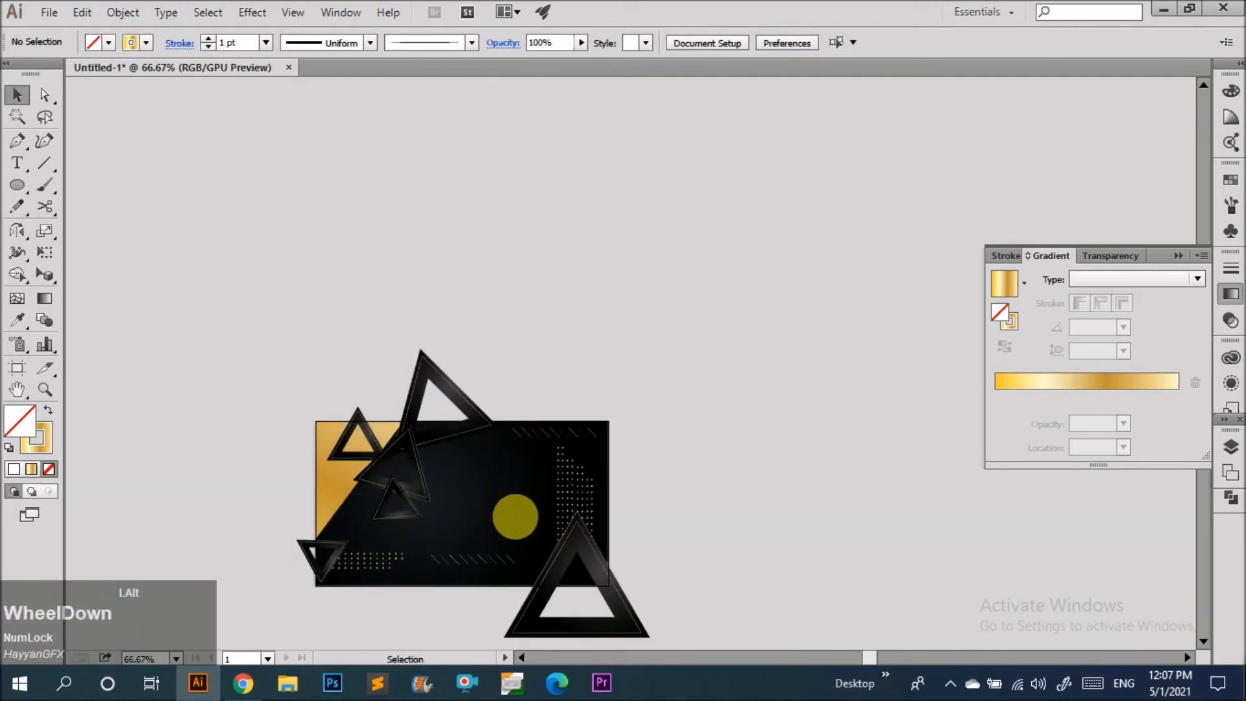
{"action": "scroll", "coordinate": [481, 589], "scroll_direction": "down", "scroll_amount": 3}
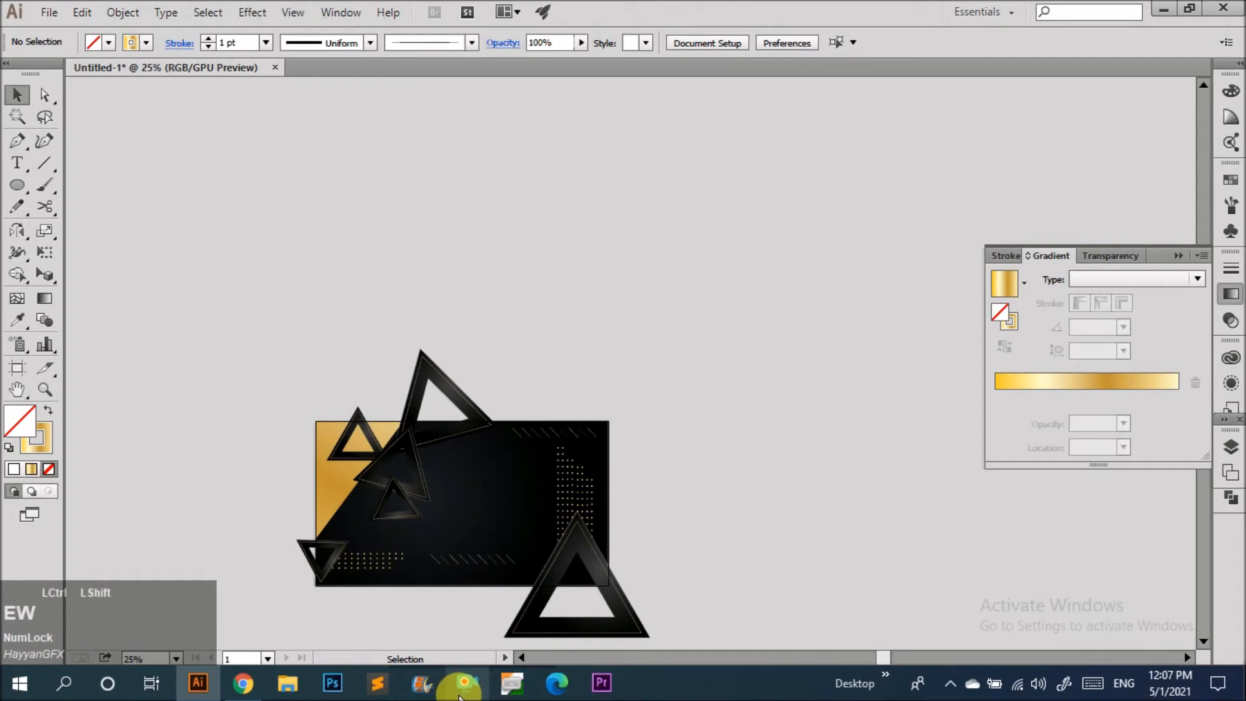
{"action": "key", "text": "ctrl+e"}
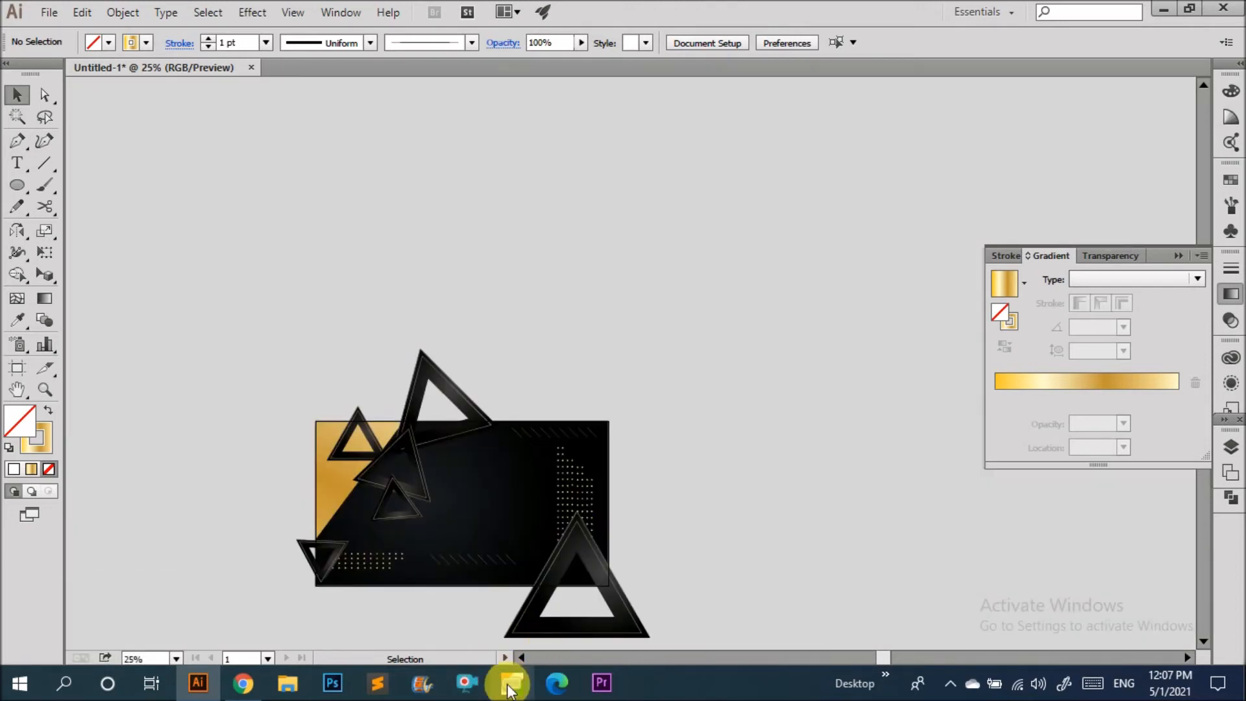
{"action": "left_click", "coordinate": [478, 685]}
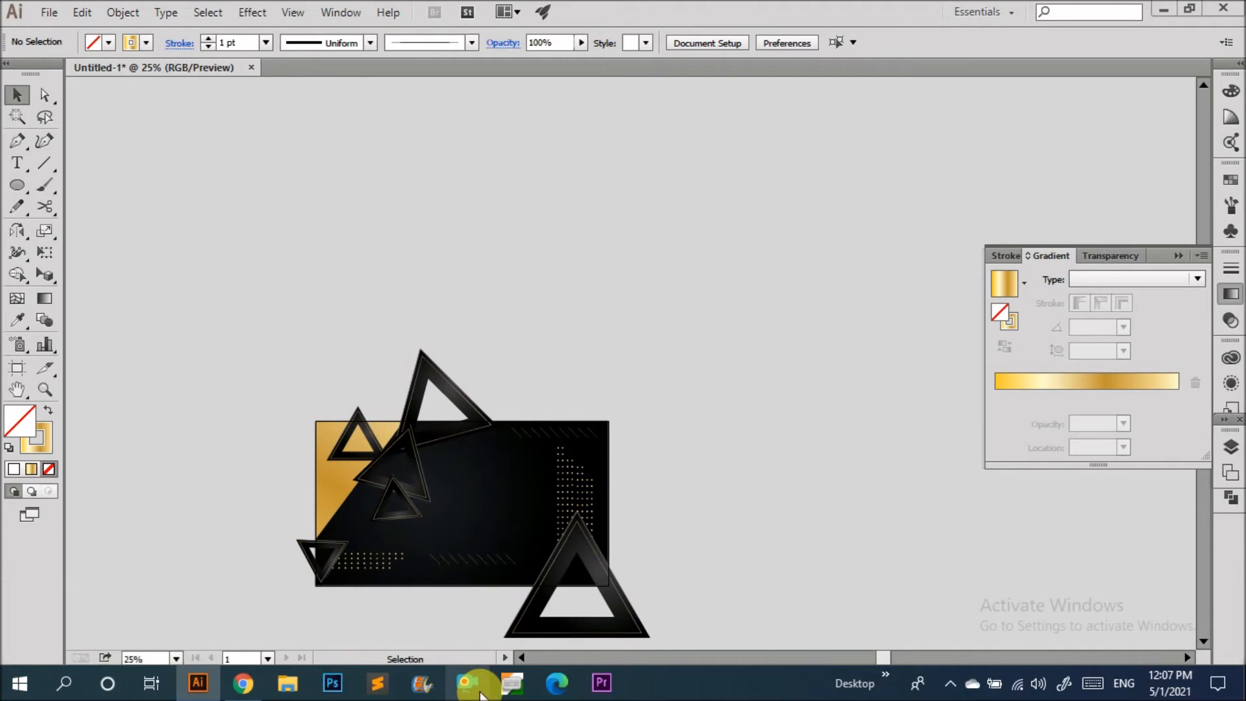
{"action": "left_click", "coordinate": [739, 564]}
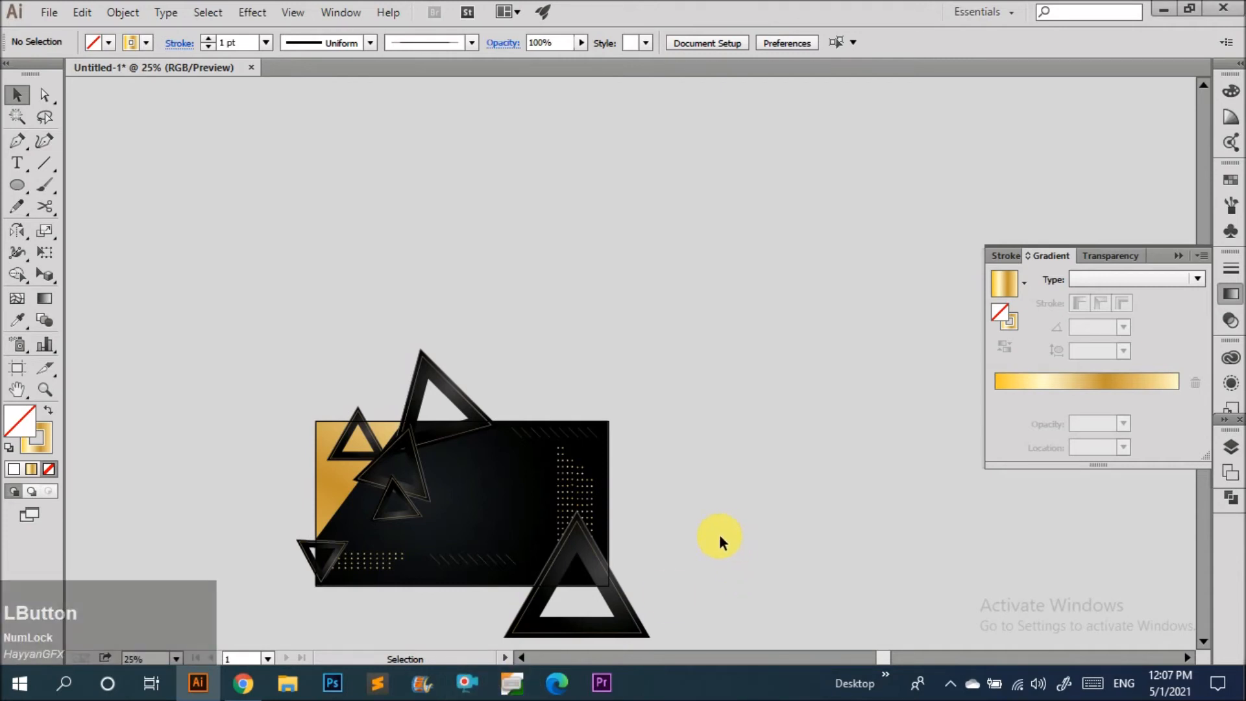
{"action": "key", "text": "ctrl+shift+w"}
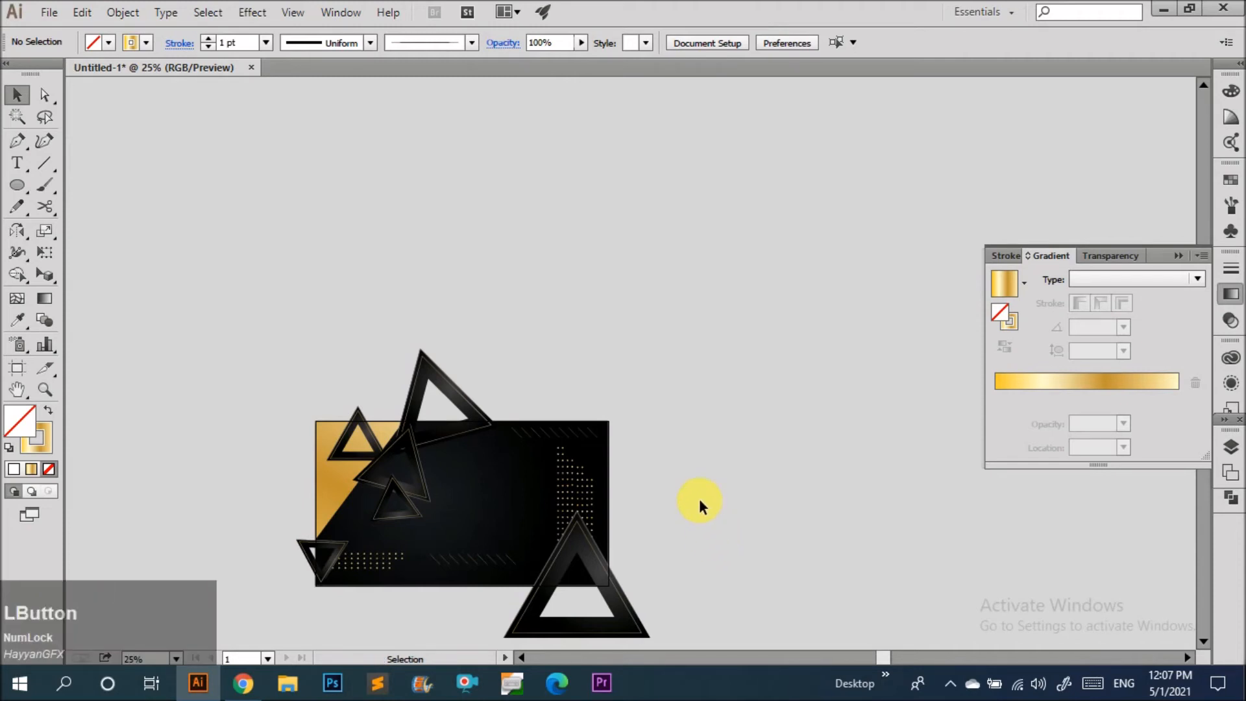
{"action": "scroll", "coordinate": [578, 506], "scroll_direction": "down", "scroll_amount": 1}
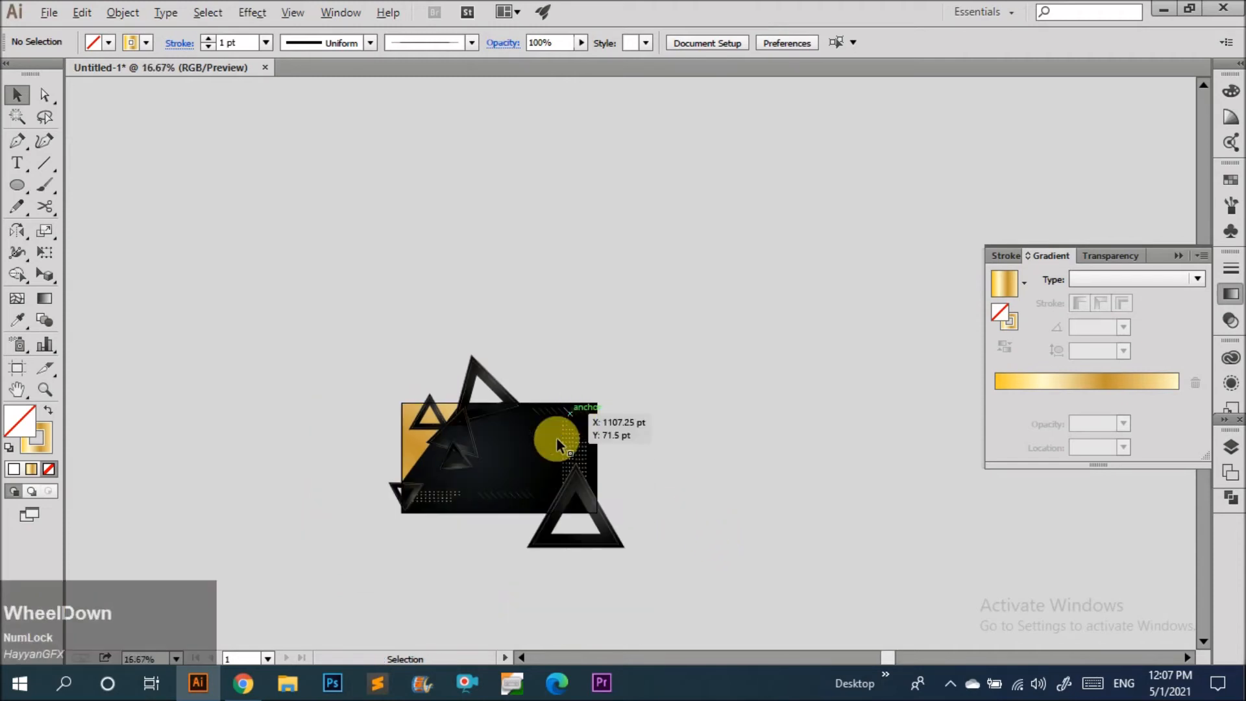
{"action": "scroll", "coordinate": [575, 416], "scroll_direction": "up", "scroll_amount": 3}
{"action": "scroll", "coordinate": [557, 454], "scroll_direction": "down", "scroll_amount": 1}
{"action": "scroll", "coordinate": [500, 465], "scroll_direction": "up", "scroll_amount": 1}
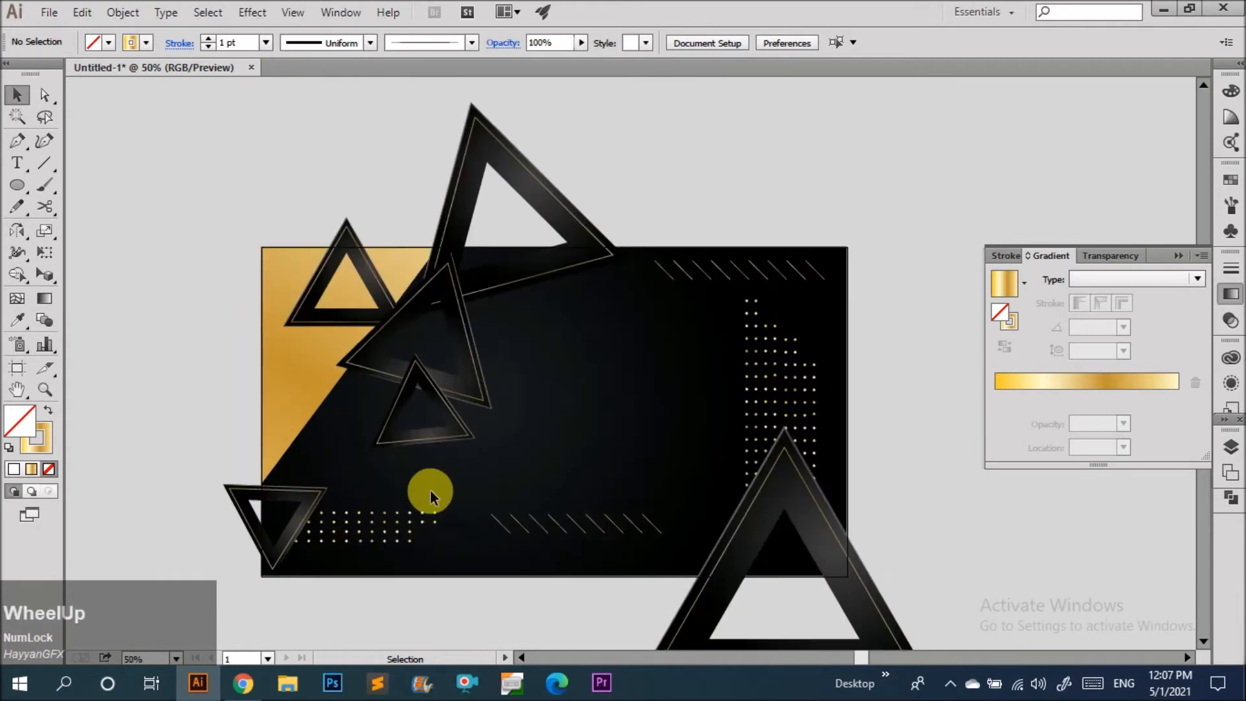
{"action": "key", "text": "ctrl+alt"}
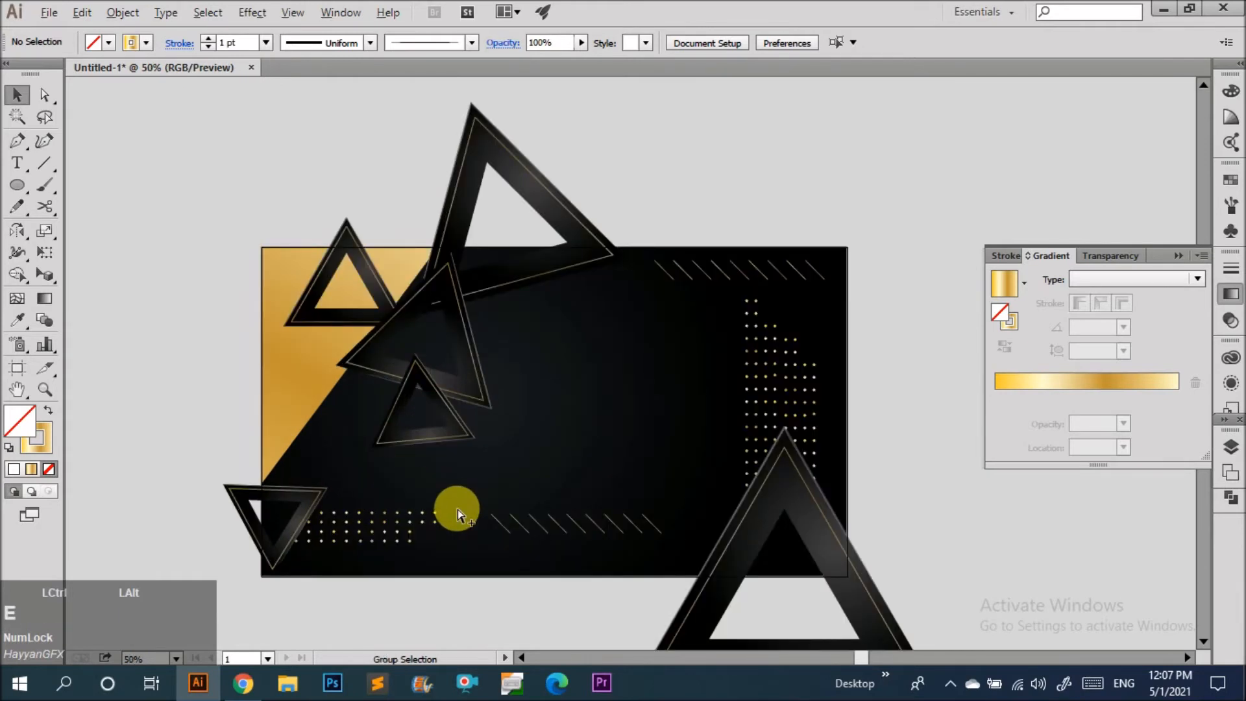
{"action": "left_click", "coordinate": [478, 697]}
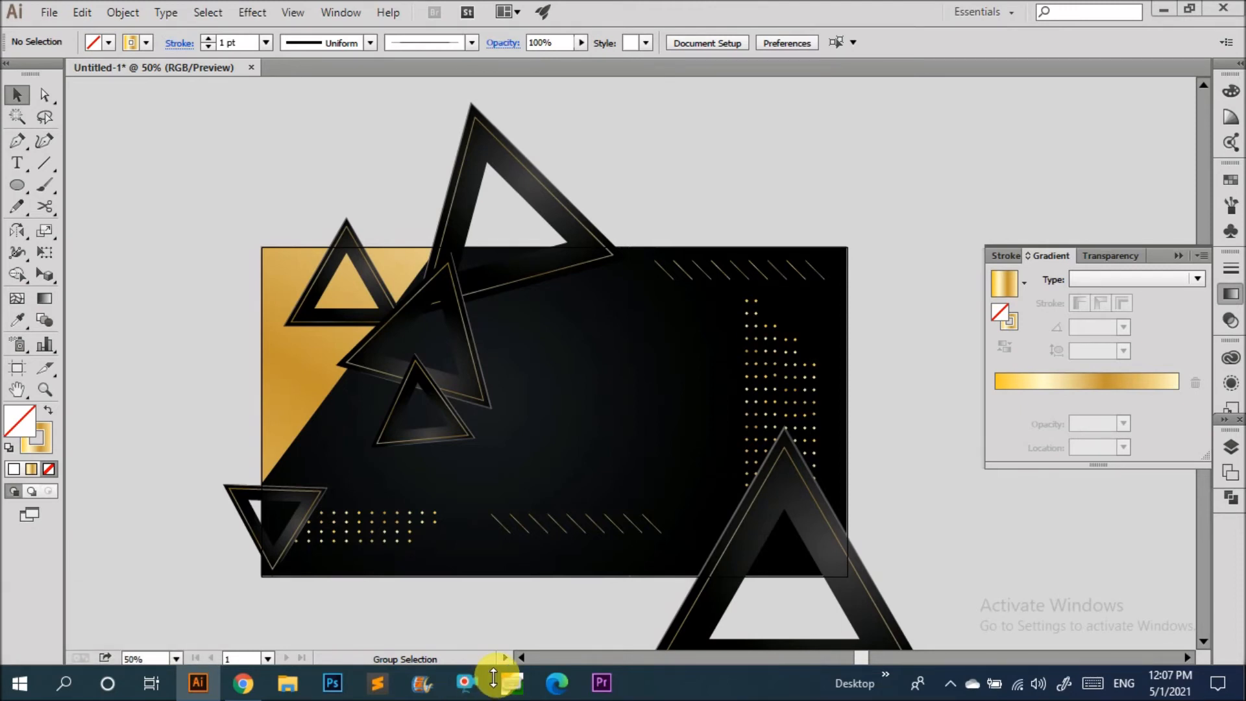
{"action": "left_click", "coordinate": [494, 627]}
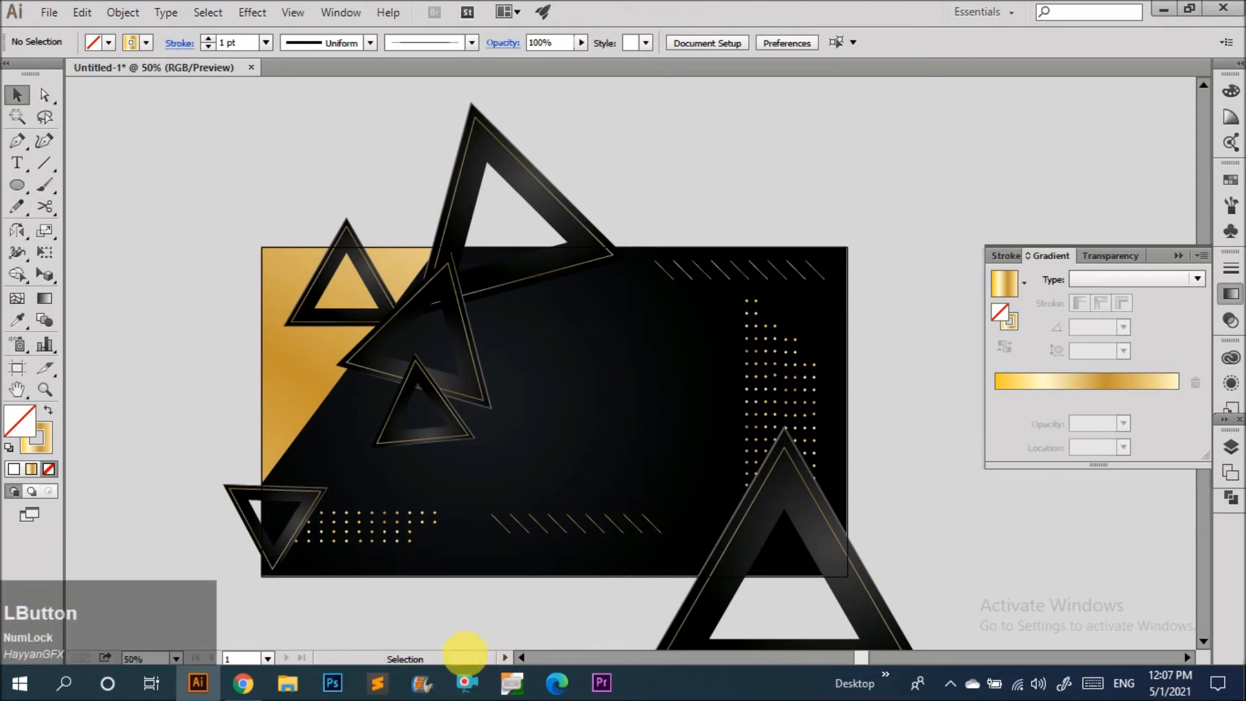
{"action": "key", "text": "ctrl+alt"}
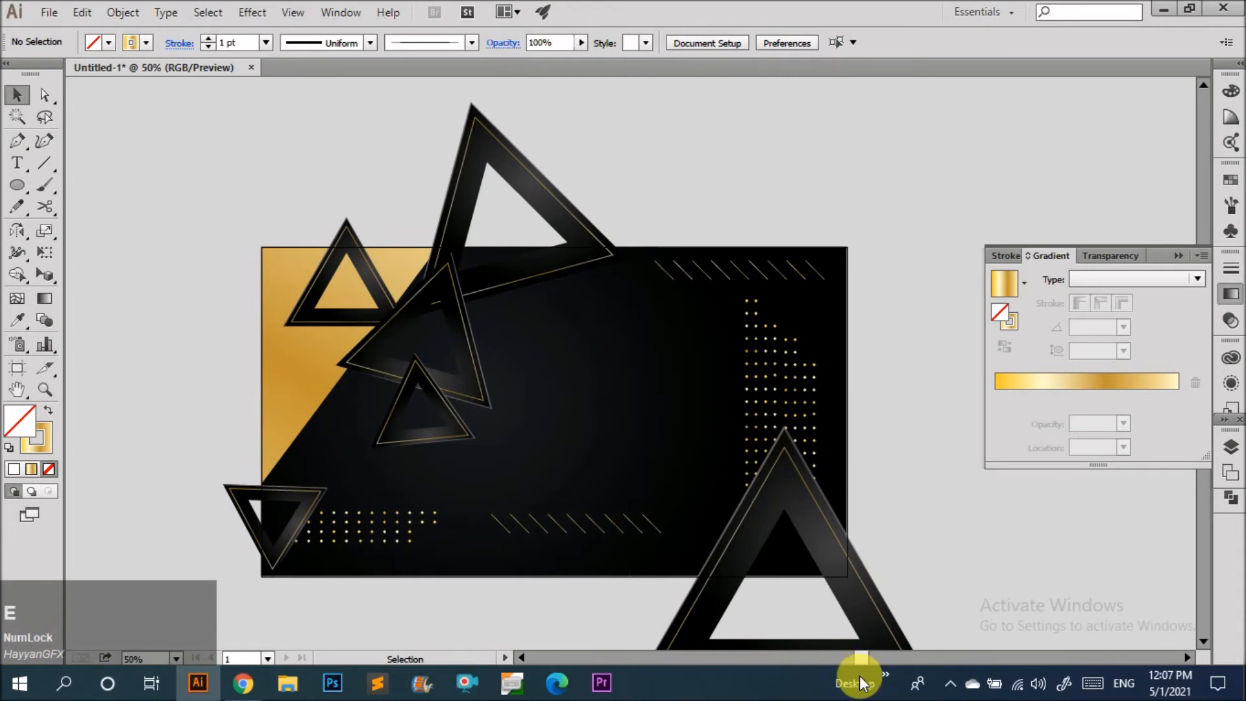
{"action": "left_click", "coordinate": [949, 686]}
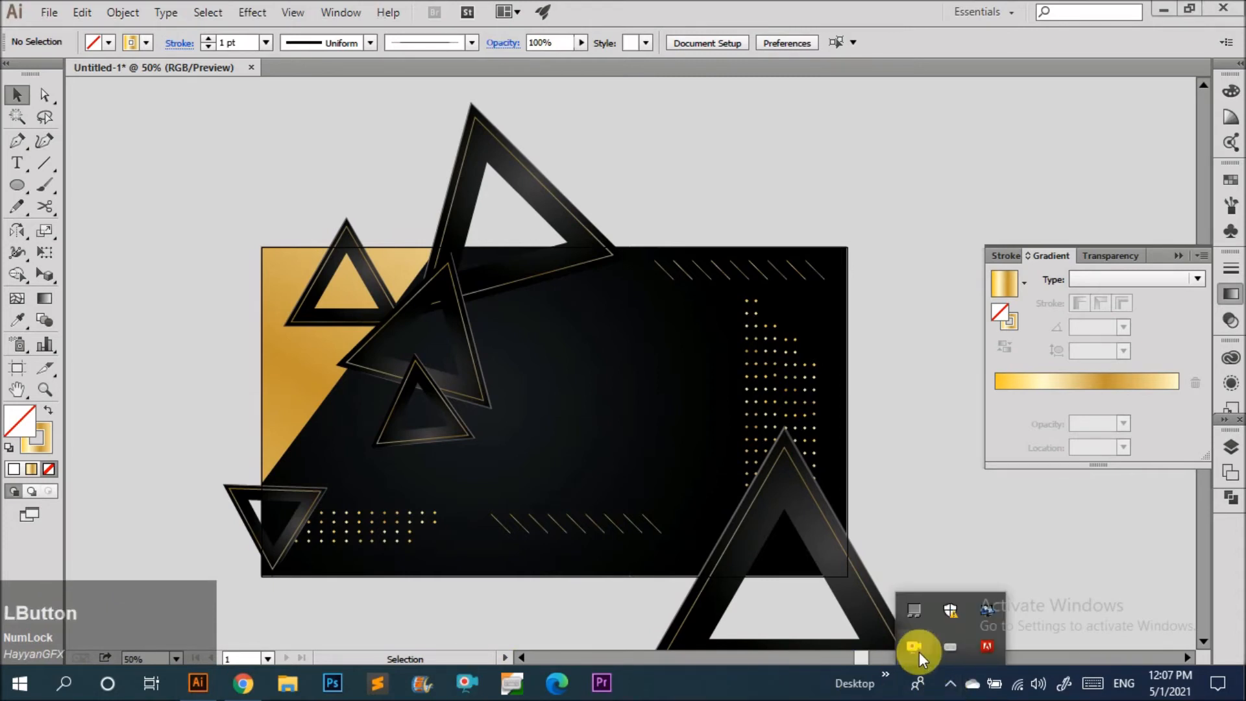
Move the bottom-left dot pattern and the bottom hatch lines slightly lower toward the panel's bottom edge.
{"action": "left_click", "coordinate": [922, 532]}
{"action": "scroll", "coordinate": [685, 494], "scroll_direction": "down", "scroll_amount": 2}
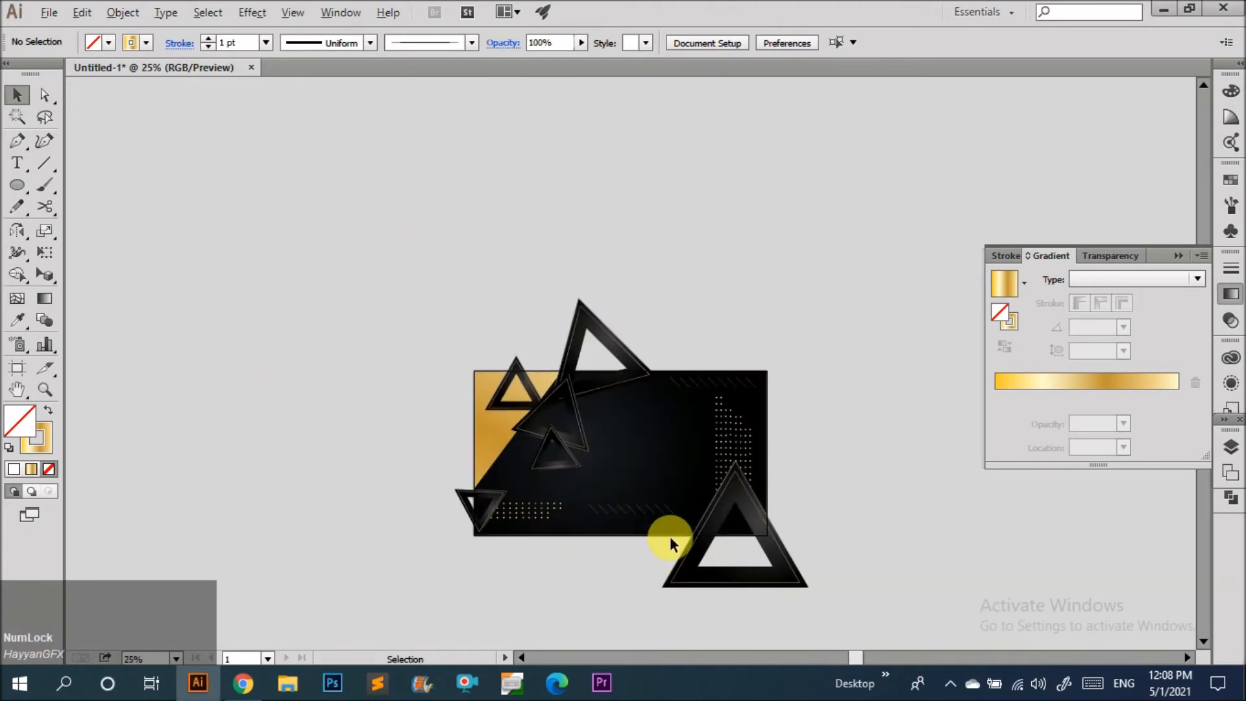
{"action": "scroll", "coordinate": [669, 537], "scroll_direction": "up", "scroll_amount": 3}
{"action": "left_click", "coordinate": [649, 493]}
{"action": "left_click_drag", "start_coordinate": [669, 481], "coordinate": [667, 498]}
{"action": "left_click", "coordinate": [590, 559]}
{"action": "scroll", "coordinate": [594, 555], "scroll_direction": "down", "scroll_amount": 1}
{"action": "left_click", "coordinate": [629, 519]}
{"action": "scroll", "coordinate": [593, 517], "scroll_direction": "up", "scroll_amount": 4}
{"action": "left_click_drag", "start_coordinate": [509, 515], "coordinate": [508, 497]}
{"action": "left_click", "coordinate": [559, 559]}
{"action": "scroll", "coordinate": [524, 407], "scroll_direction": "down", "scroll_amount": 4}
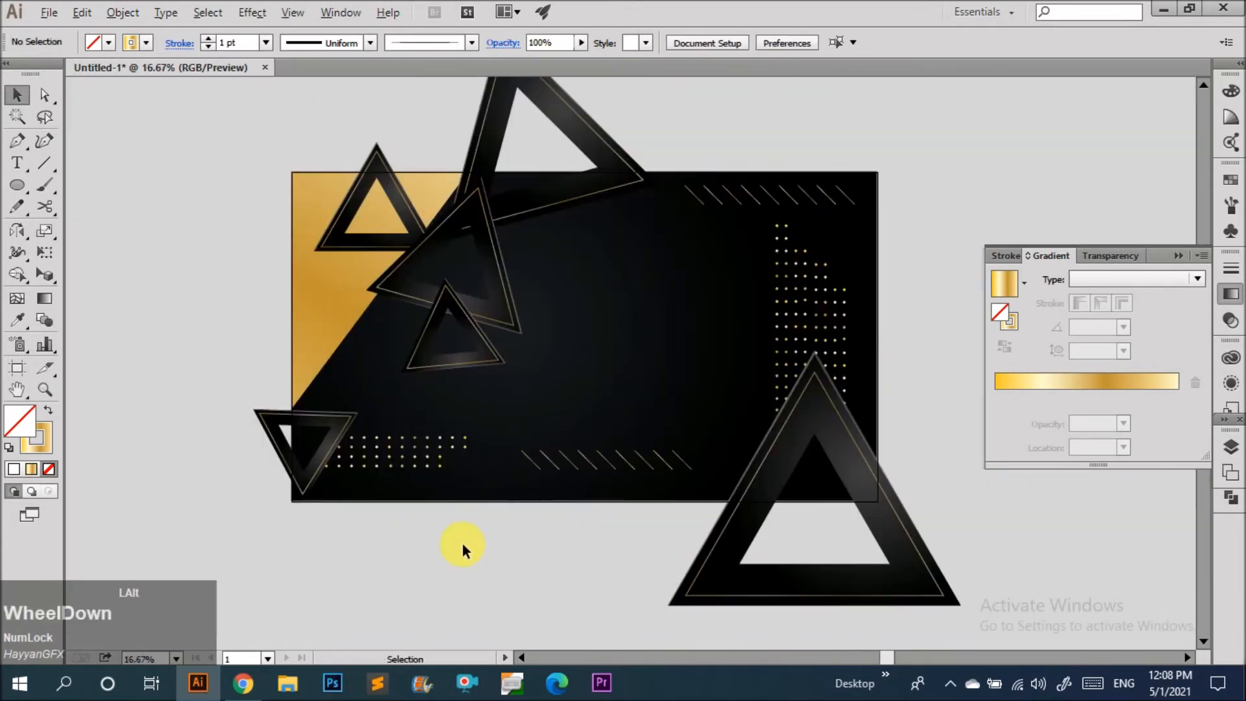
{"action": "scroll", "coordinate": [461, 549], "scroll_direction": "down", "scroll_amount": 3}
{"action": "scroll", "coordinate": [584, 539], "scroll_direction": "up", "scroll_amount": 3}
{"action": "left_click_drag", "start_coordinate": [575, 525], "coordinate": [399, 479]}
{"action": "scroll", "coordinate": [473, 487], "scroll_direction": "up", "scroll_amount": 3}
{"action": "left_click_drag", "start_coordinate": [480, 456], "coordinate": [467, 513]}
{"action": "left_click", "coordinate": [587, 566]}
{"action": "scroll", "coordinate": [572, 555], "scroll_direction": "down", "scroll_amount": 3}
{"action": "left_click", "coordinate": [559, 431]}
{"action": "scroll", "coordinate": [614, 554], "scroll_direction": "down", "scroll_amount": 2}
{"action": "left_click", "coordinate": [616, 599]}
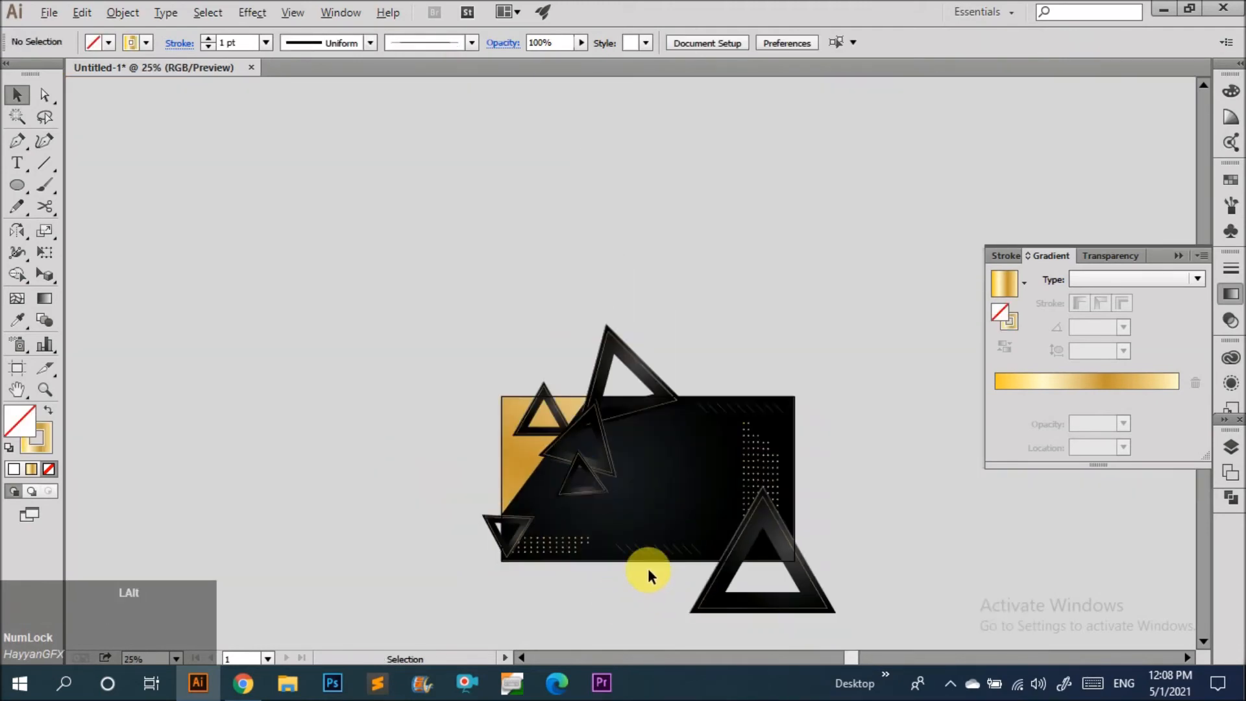
{"action": "scroll", "coordinate": [649, 566], "scroll_direction": "up", "scroll_amount": 1}
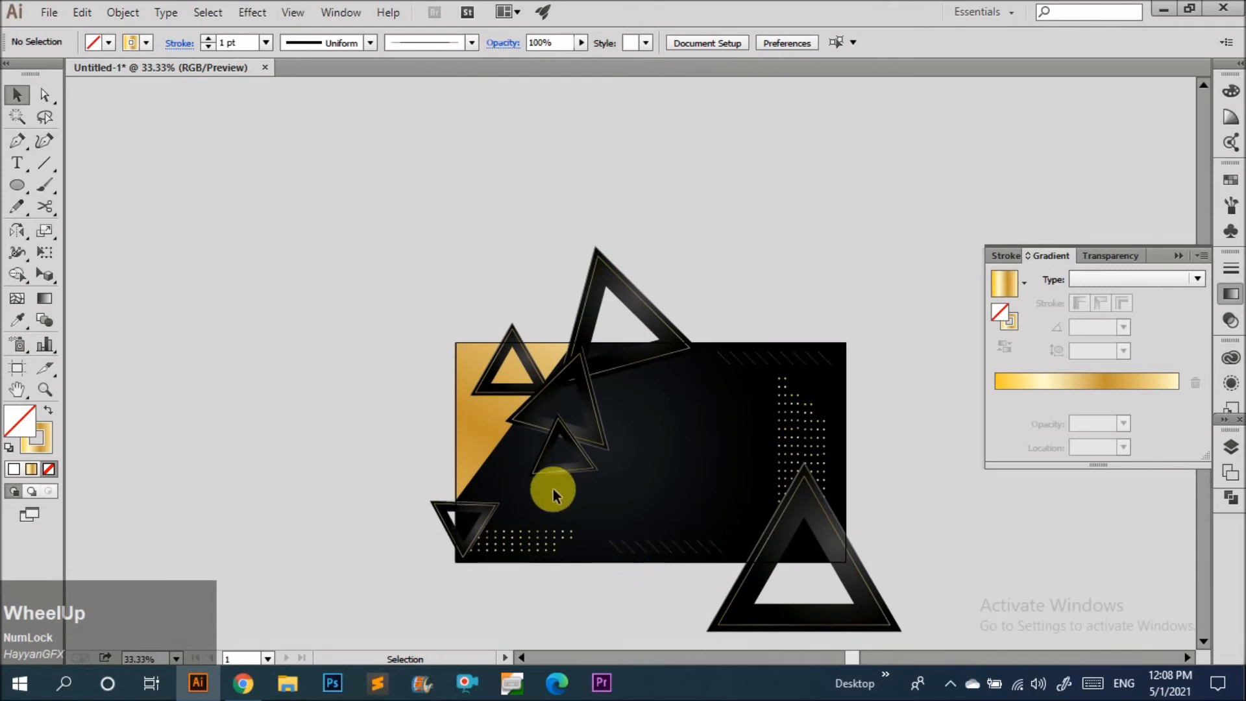
{"action": "scroll", "coordinate": [553, 489], "scroll_direction": "up", "scroll_amount": 2}
{"action": "scroll", "coordinate": [516, 506], "scroll_direction": "up", "scroll_amount": 1}
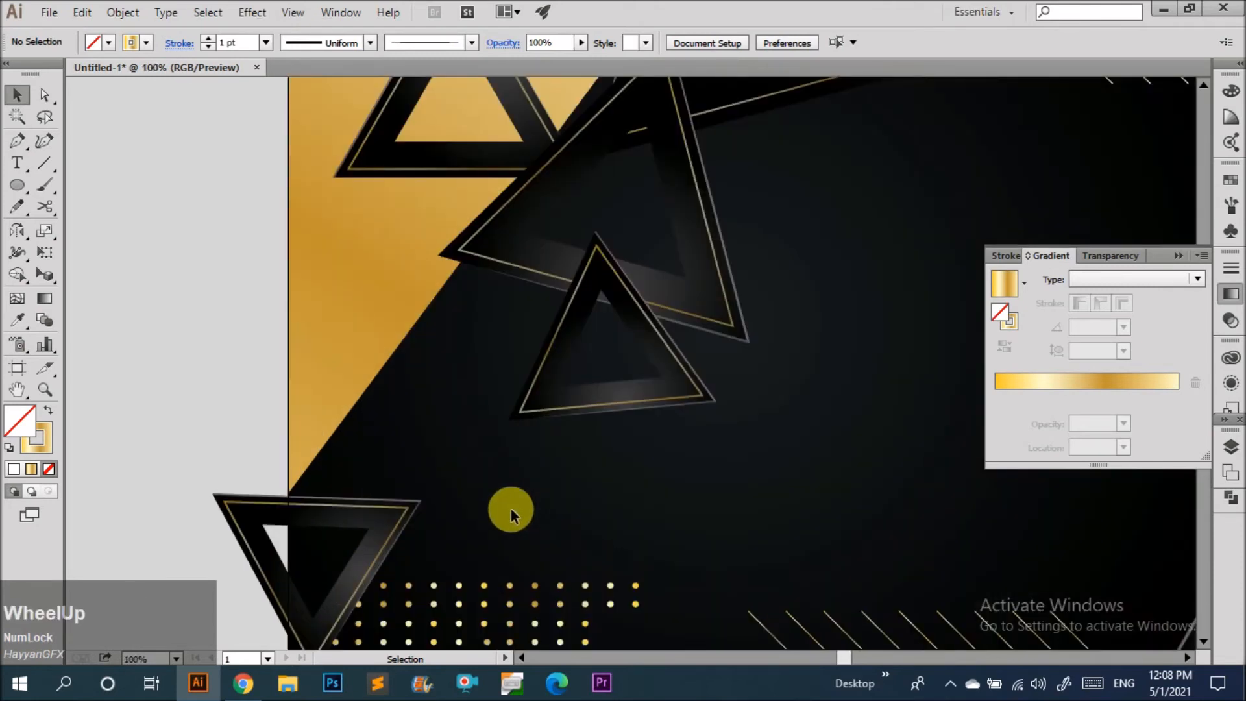
{"action": "scroll", "coordinate": [325, 485], "scroll_direction": "down", "scroll_amount": 1}
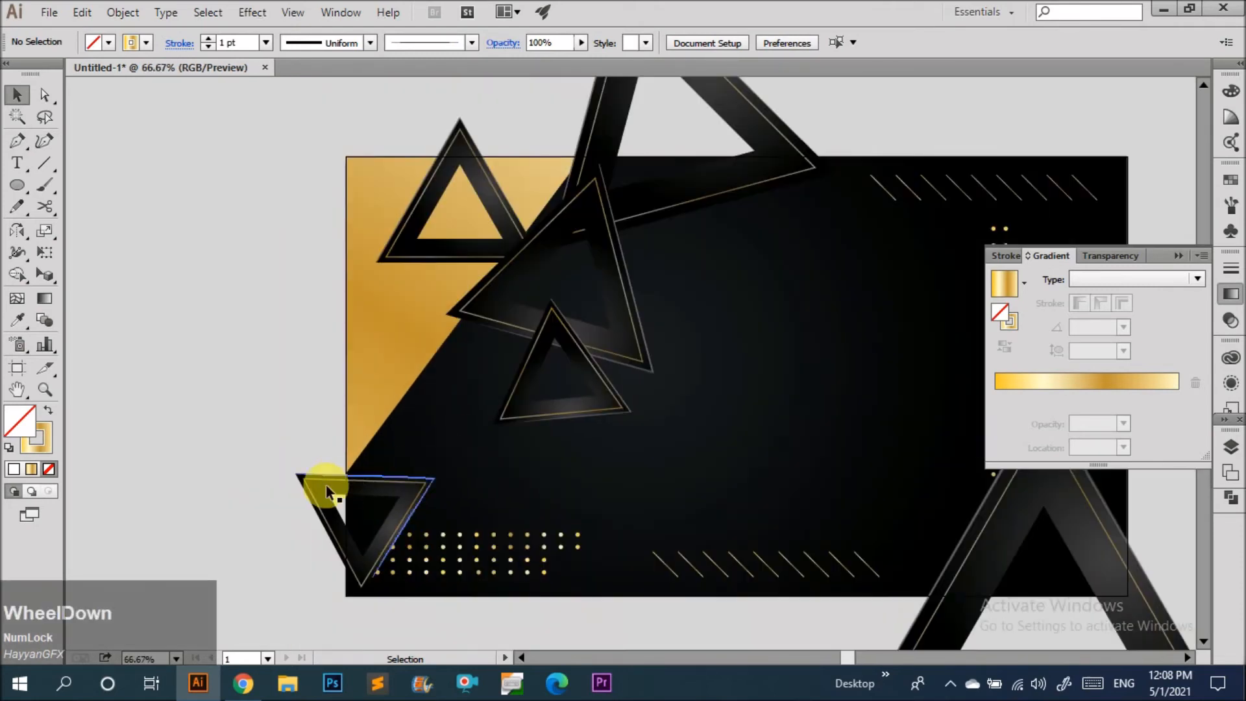
{"action": "scroll", "coordinate": [718, 495], "scroll_direction": "down", "scroll_amount": 1}
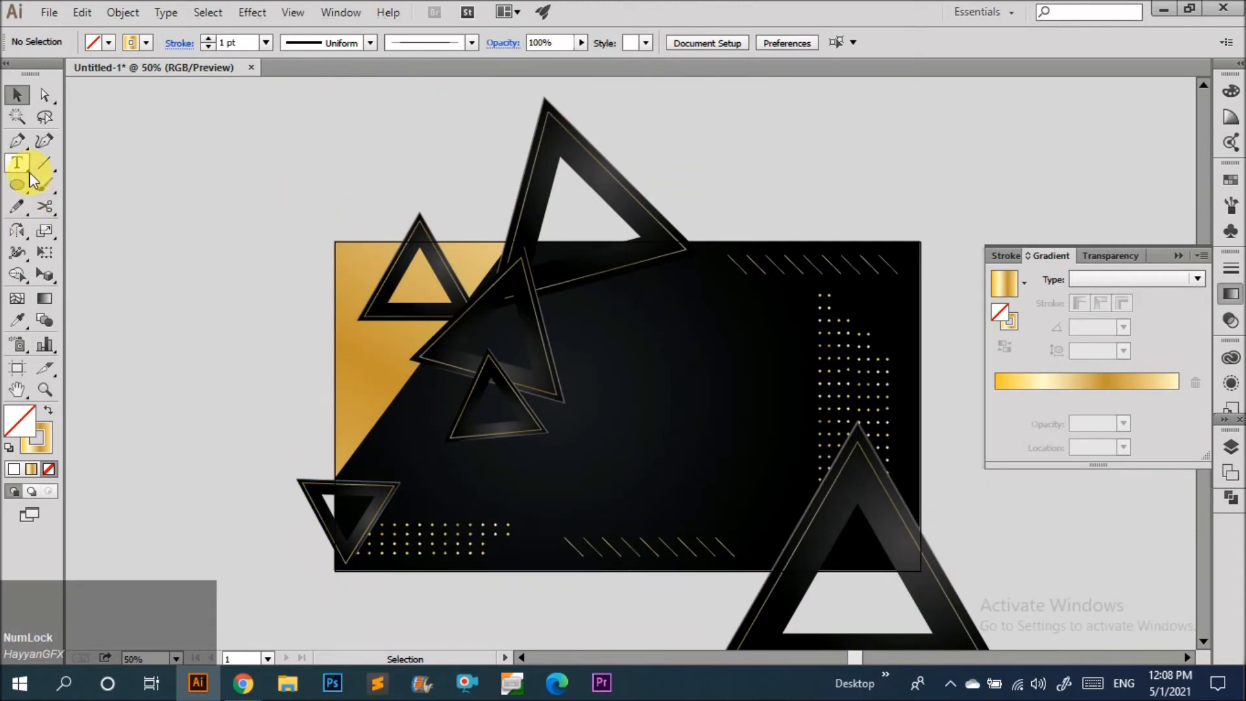
Add the text SALE in the middle of the dark panel with the Type tool.
{"action": "left_click", "coordinate": [28, 170]}
{"action": "left_click", "coordinate": [653, 449]}
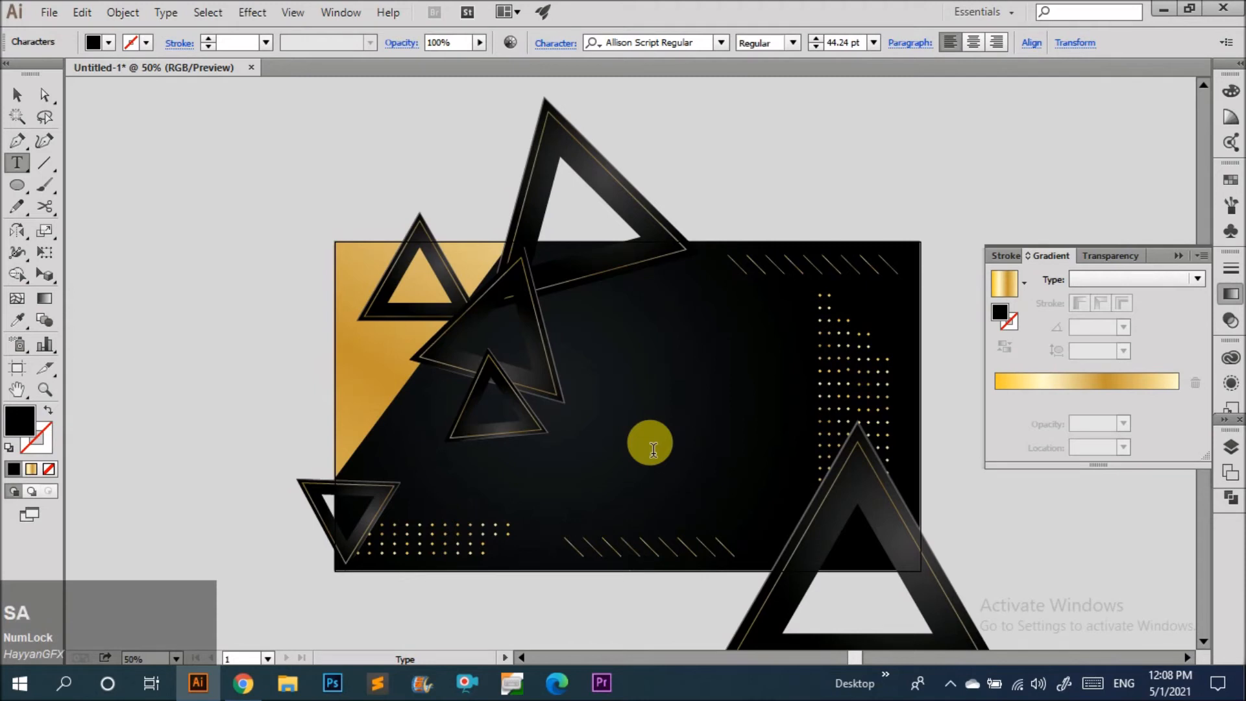
{"action": "key", "text": "BackSpace"}
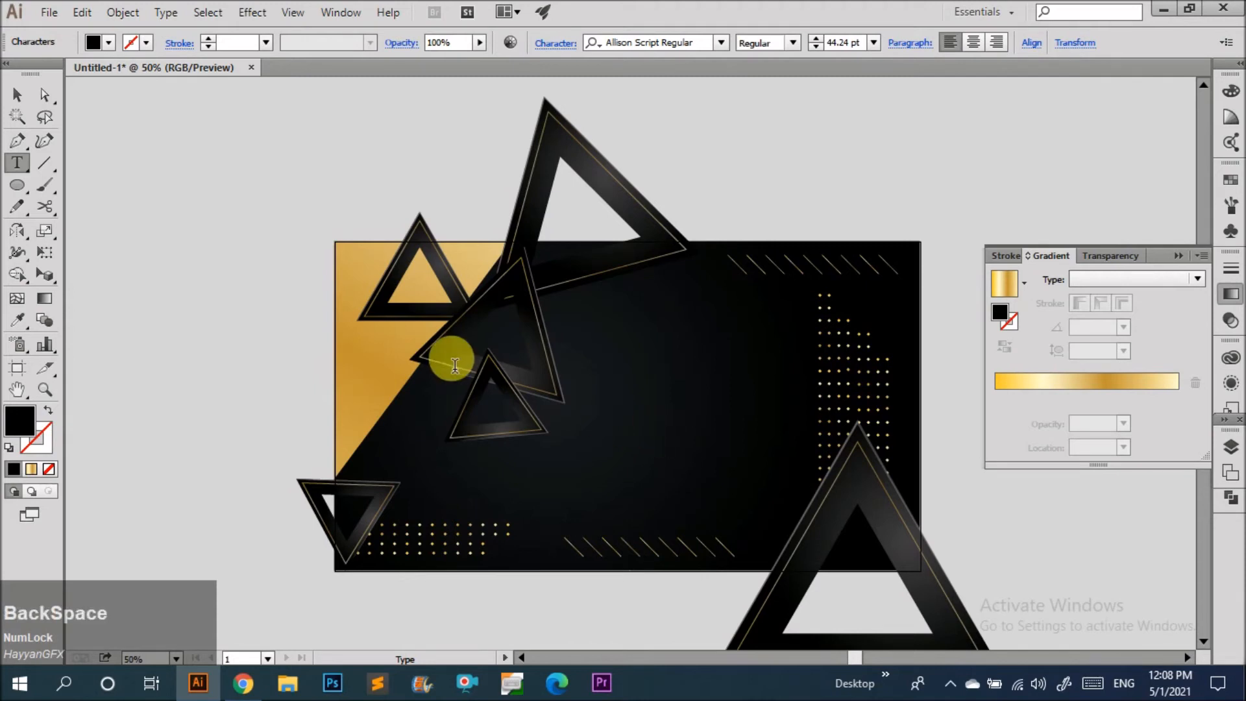
{"action": "type", "text": "SALE"}
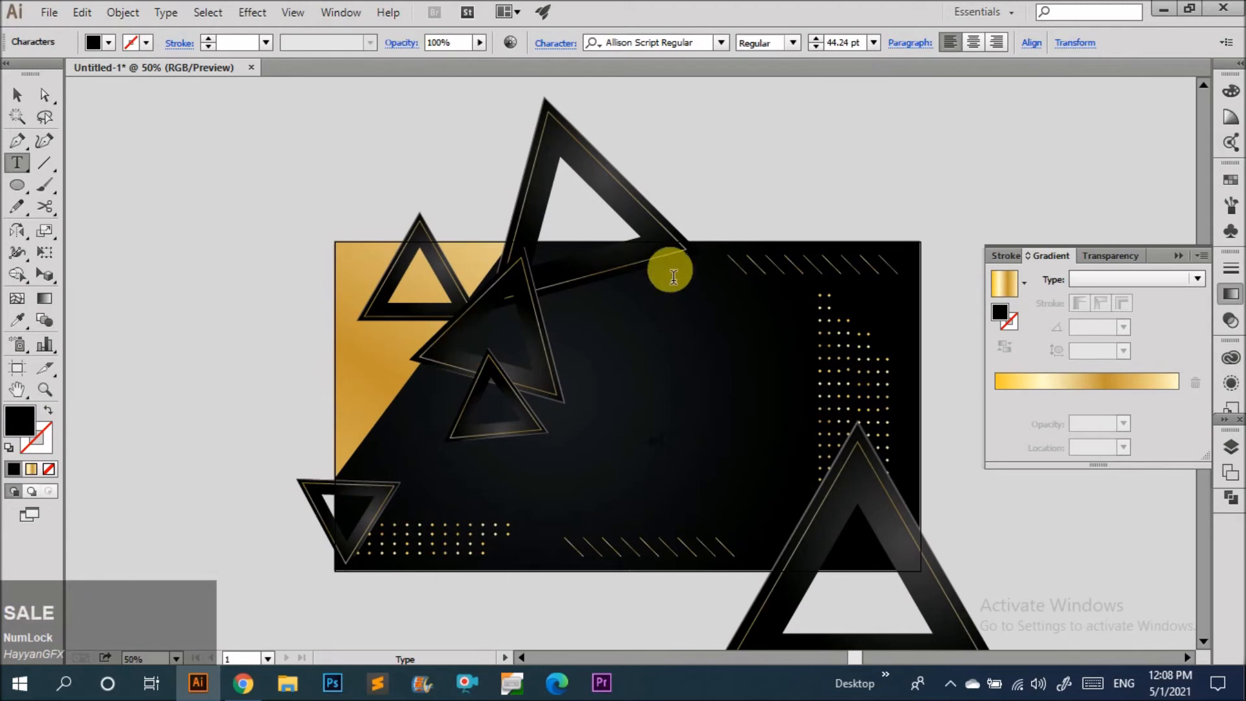
Enlarge the SALE text to about 495 pt and fill it yellow.
{"action": "left_click", "coordinate": [19, 96]}
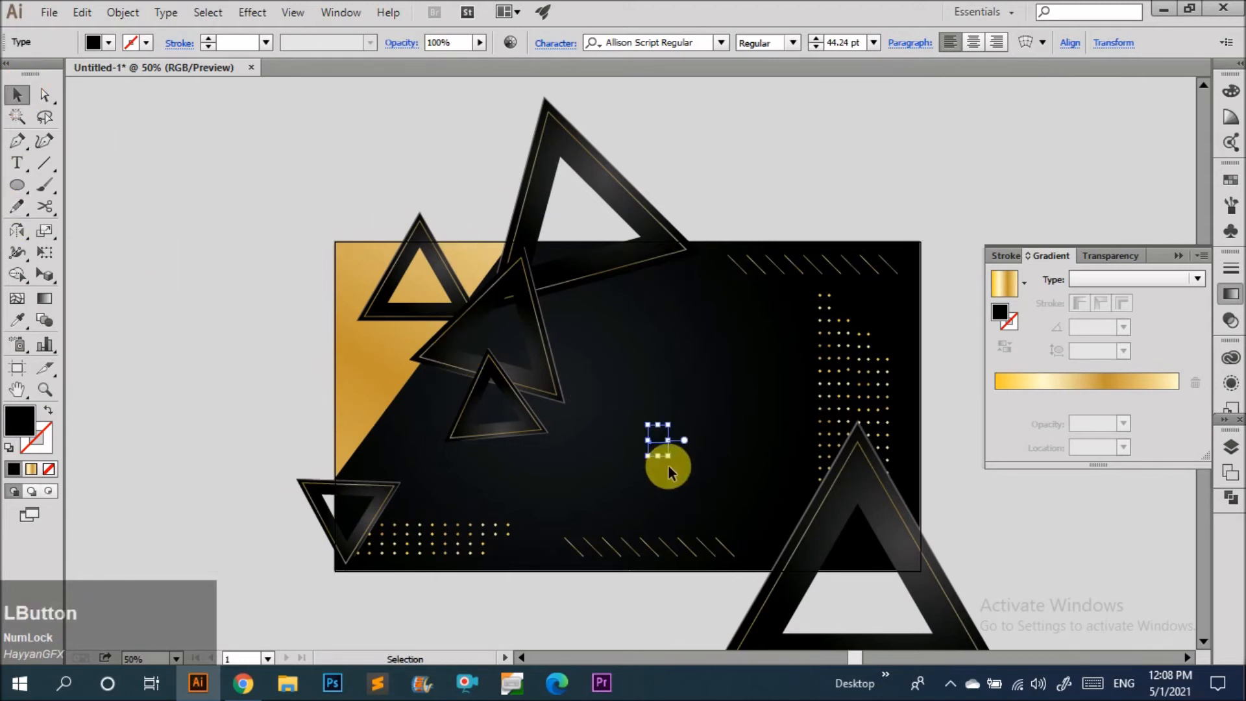
{"action": "left_click_drag", "start_coordinate": [678, 449], "coordinate": [831, 423]}
{"action": "left_click", "coordinate": [108, 42]}
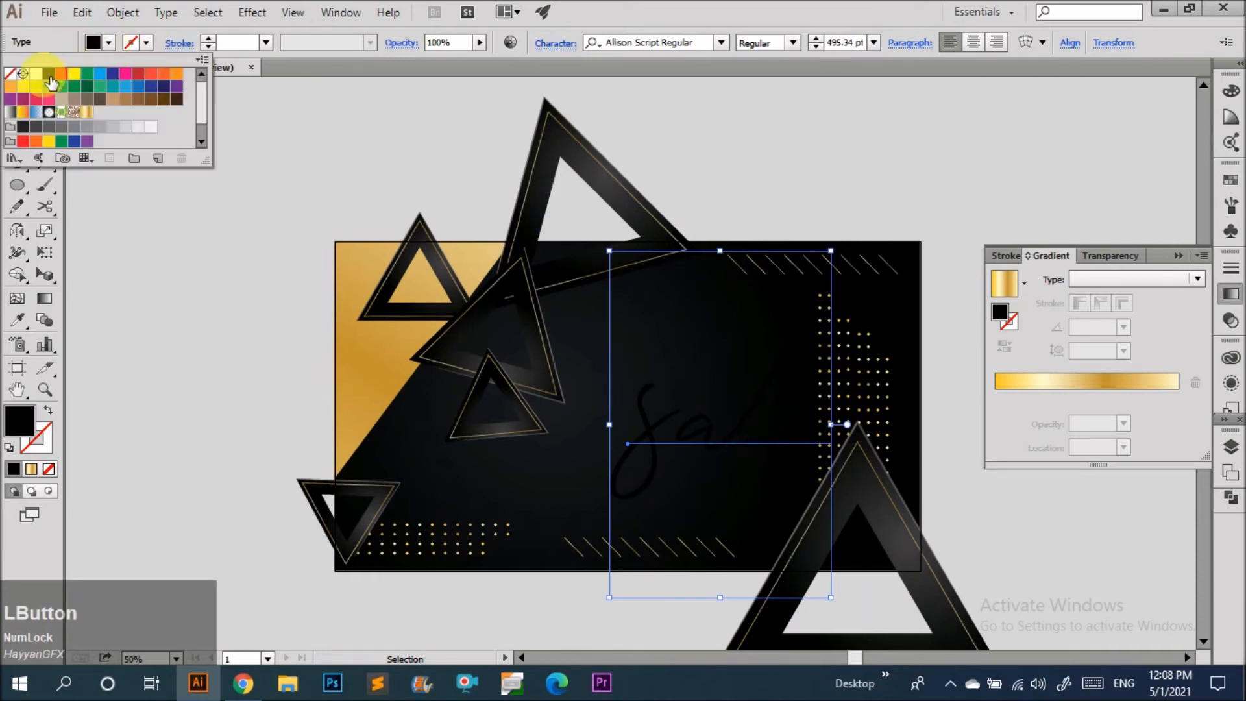
{"action": "left_click", "coordinate": [42, 75]}
{"action": "key", "text": "v"}
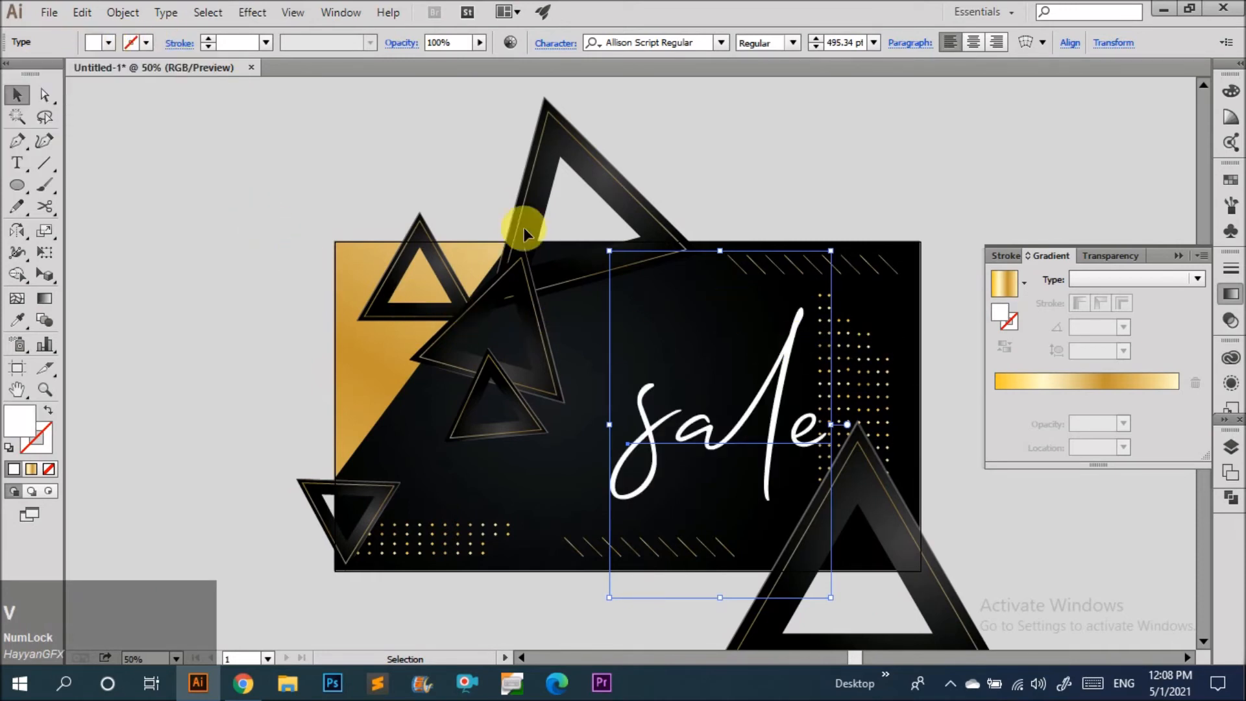
{"action": "left_click", "coordinate": [144, 44]}
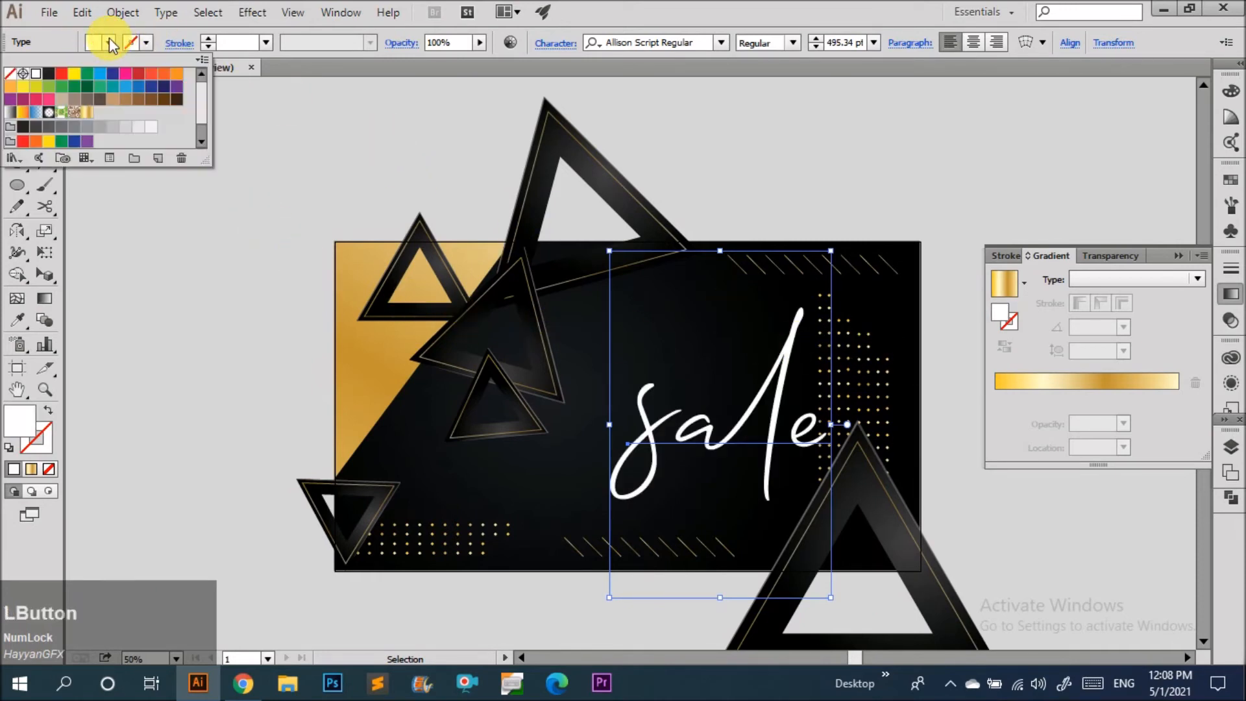
{"action": "left_click", "coordinate": [55, 144]}
Shrink the SALE text to about 390 pt and reposition it on the panel.
{"action": "left_click", "coordinate": [208, 459]}
{"action": "left_click", "coordinate": [812, 443]}
{"action": "left_click_drag", "start_coordinate": [831, 424], "coordinate": [785, 424]}
{"action": "left_click_drag", "start_coordinate": [771, 421], "coordinate": [793, 377]}
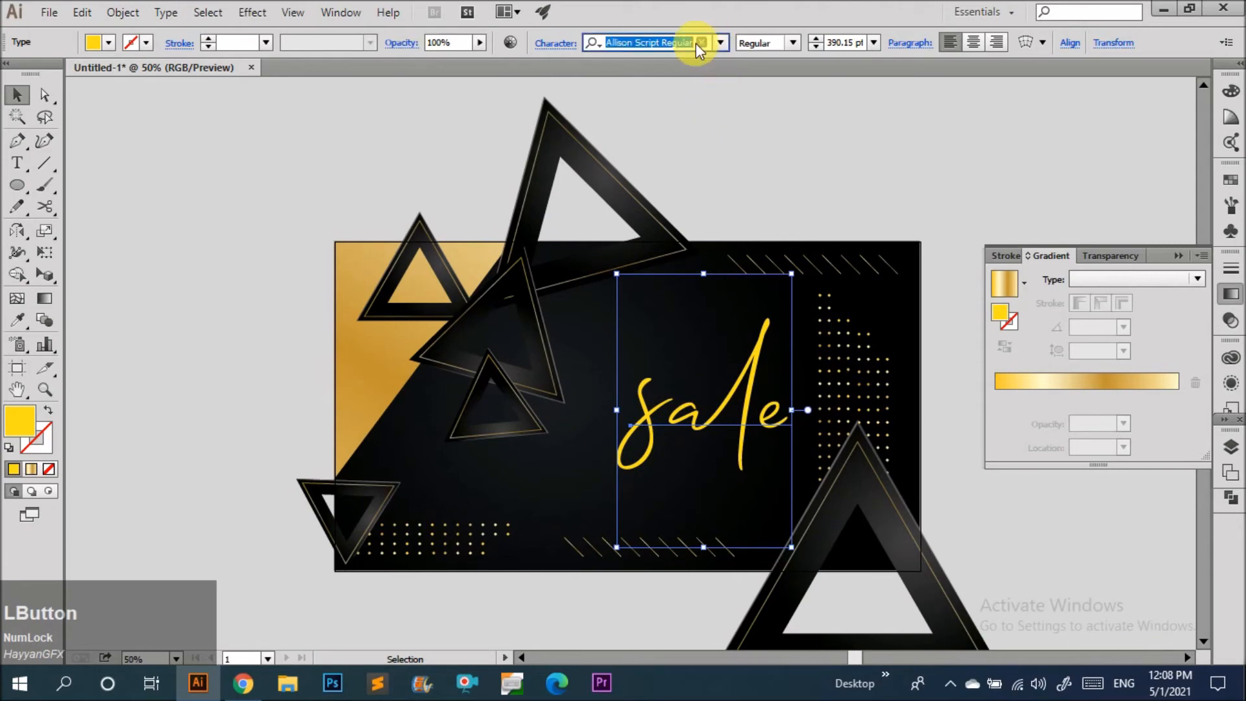
Change the SALE font to Beautiful People Personal Use and shrink it to about 223 pt.
{"action": "type", "text": "be"}
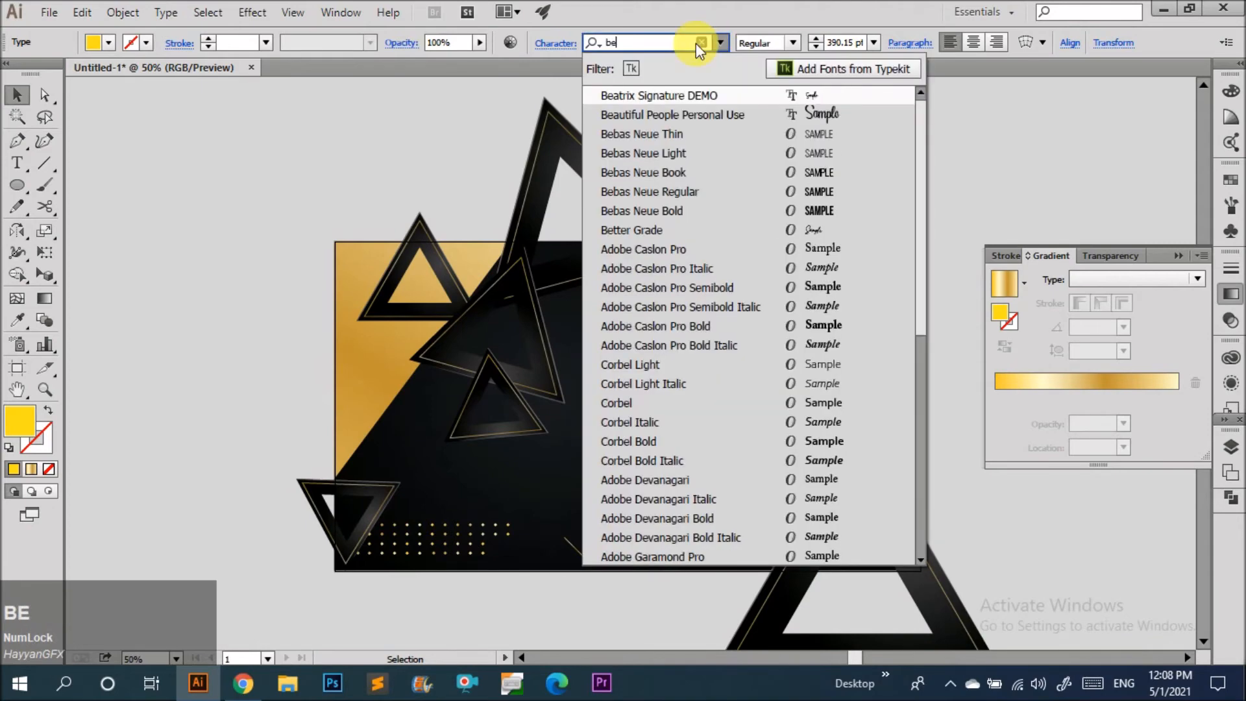
{"action": "key", "text": "Down"}
{"action": "key", "text": "Return"}
{"action": "left_click_drag", "start_coordinate": [887, 375], "coordinate": [740, 381]}
Duplicate the SALE text below itself and replace the copy's text with 75% OF.
{"action": "scroll", "coordinate": [740, 380], "scroll_direction": "up", "scroll_amount": 2}
{"action": "scroll", "coordinate": [670, 357], "scroll_direction": "down", "scroll_amount": 3}
{"action": "left_click", "coordinate": [696, 266]}
{"action": "scroll", "coordinate": [661, 362], "scroll_direction": "up", "scroll_amount": 1}
{"action": "left_click_drag", "start_coordinate": [661, 364], "coordinate": [500, 467], "text": "alt+shift"}
{"action": "double_click", "coordinate": [656, 474]}
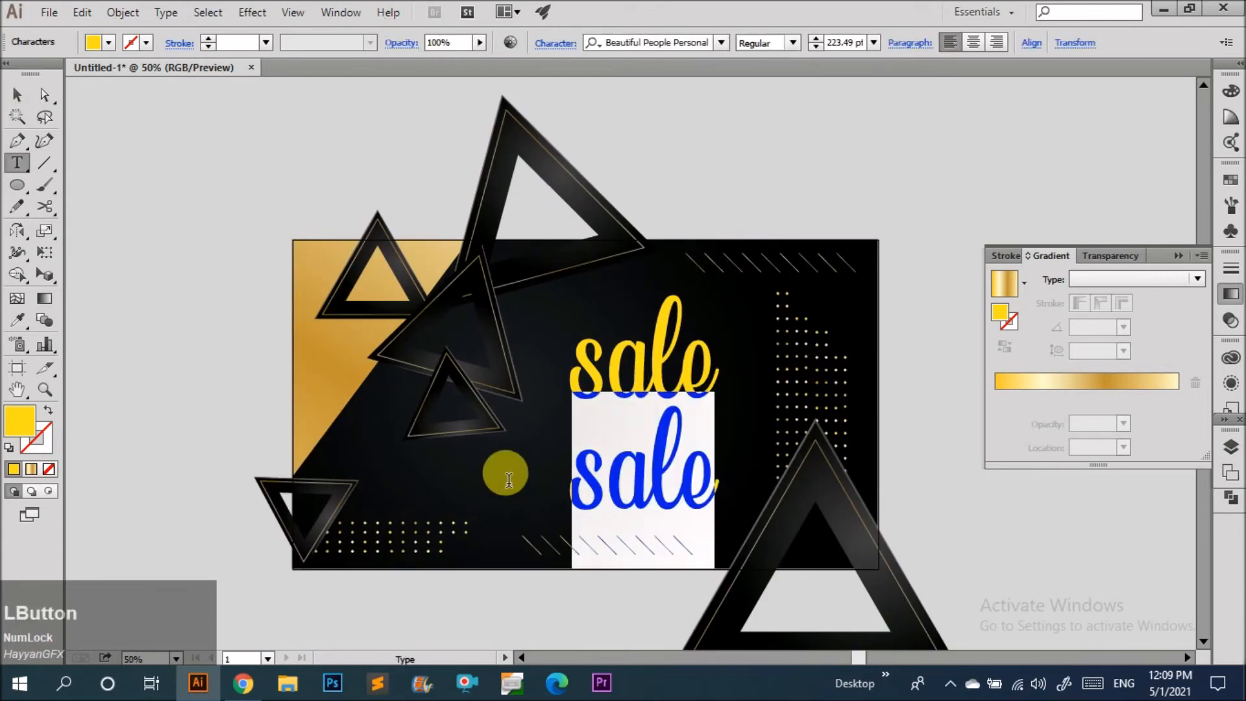
{"action": "key", "text": "BackSpace"}
{"action": "type", "text": "55"}
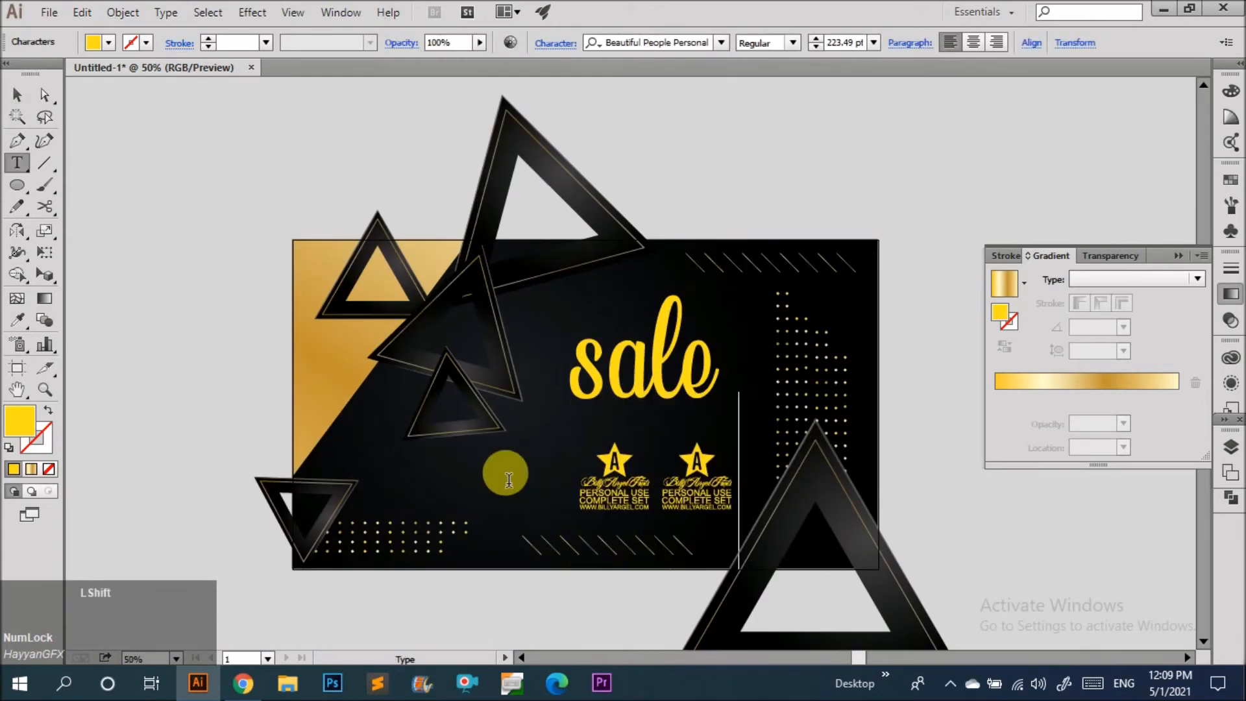
{"action": "type", "text": "%"}
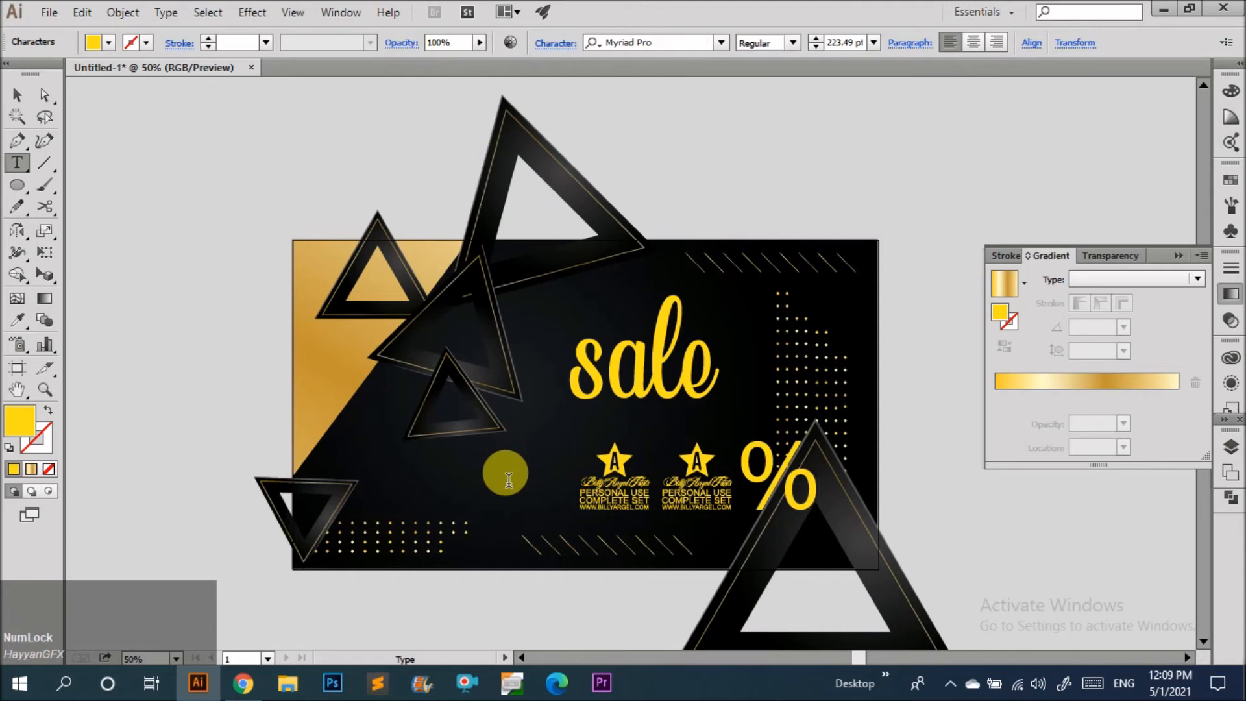
{"action": "type", "text": " OF"}
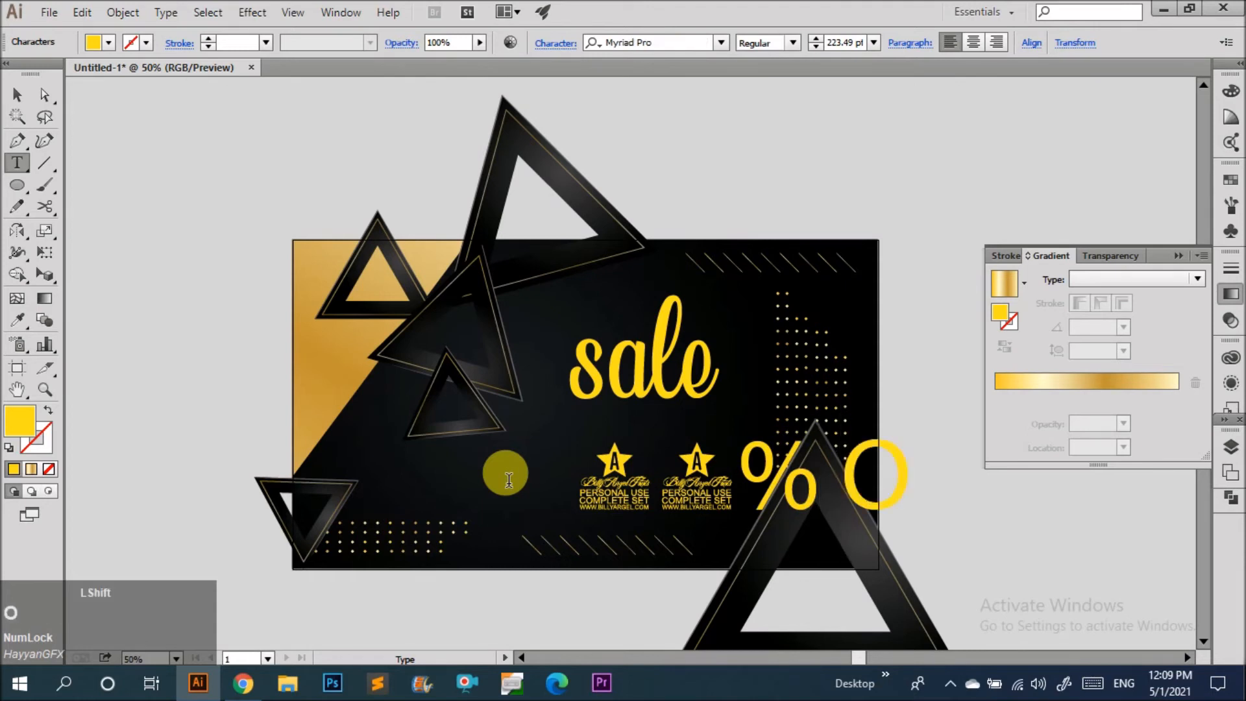
Set the 75% OF text's font to Allison Script Regular and reposition it.
{"action": "left_click", "coordinate": [16, 96]}
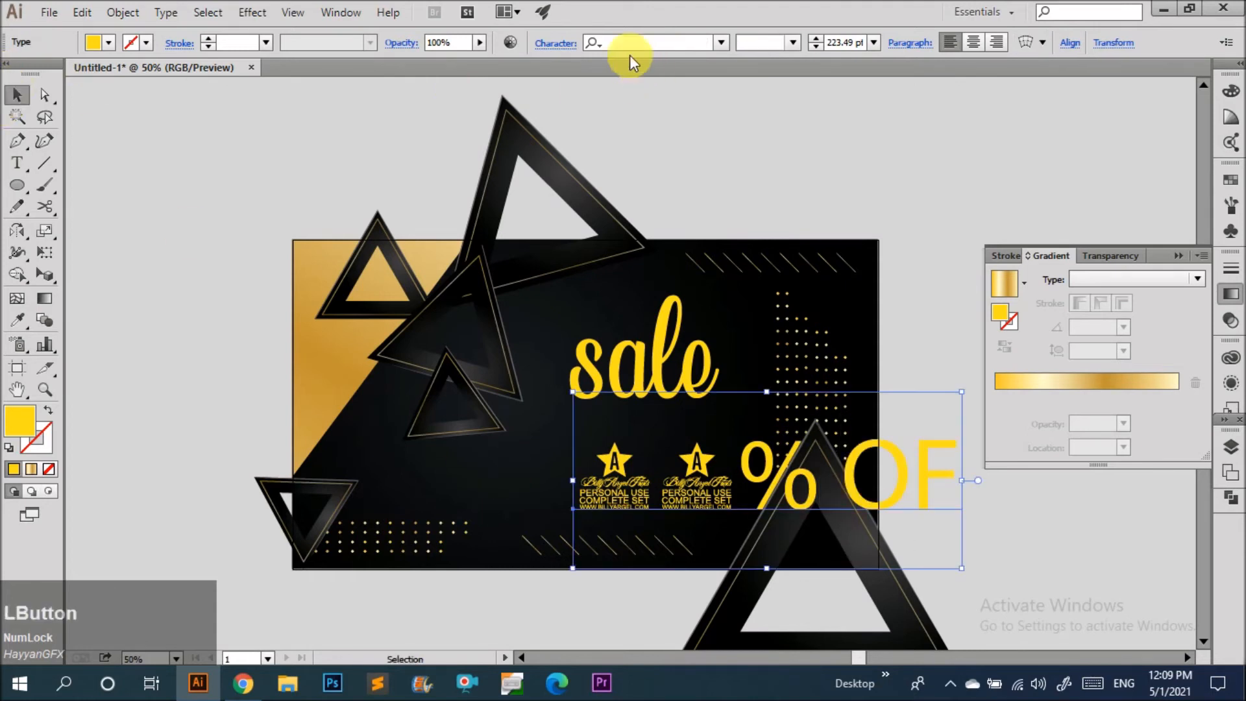
{"action": "left_click", "coordinate": [721, 42]}
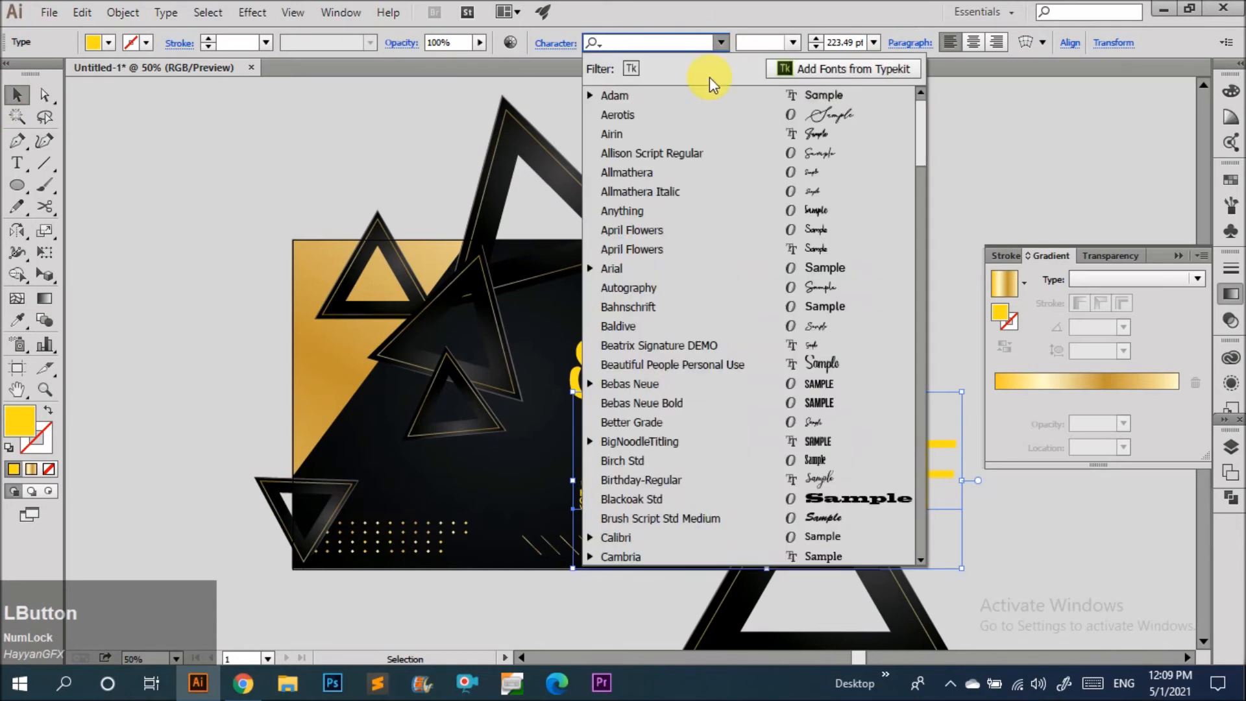
{"action": "left_click", "coordinate": [703, 152]}
{"action": "key", "text": "v"}
{"action": "left_click_drag", "start_coordinate": [743, 505], "coordinate": [770, 475]}
Change the SALE text to Title Case.
{"action": "left_click", "coordinate": [644, 351]}
{"action": "scroll", "coordinate": [631, 357], "scroll_direction": "up", "scroll_amount": 1}
{"action": "key", "text": "alt+shift"}
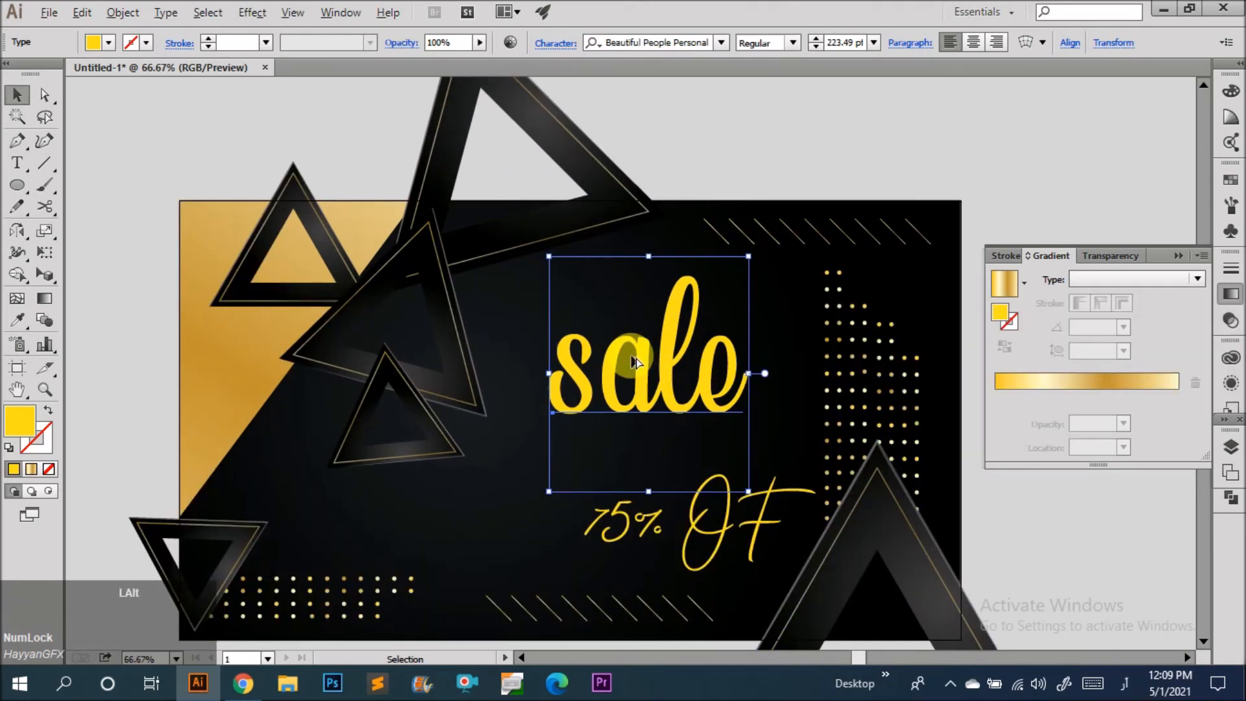
{"action": "key", "text": "shift+alt"}
{"action": "left_click", "coordinate": [896, 150]}
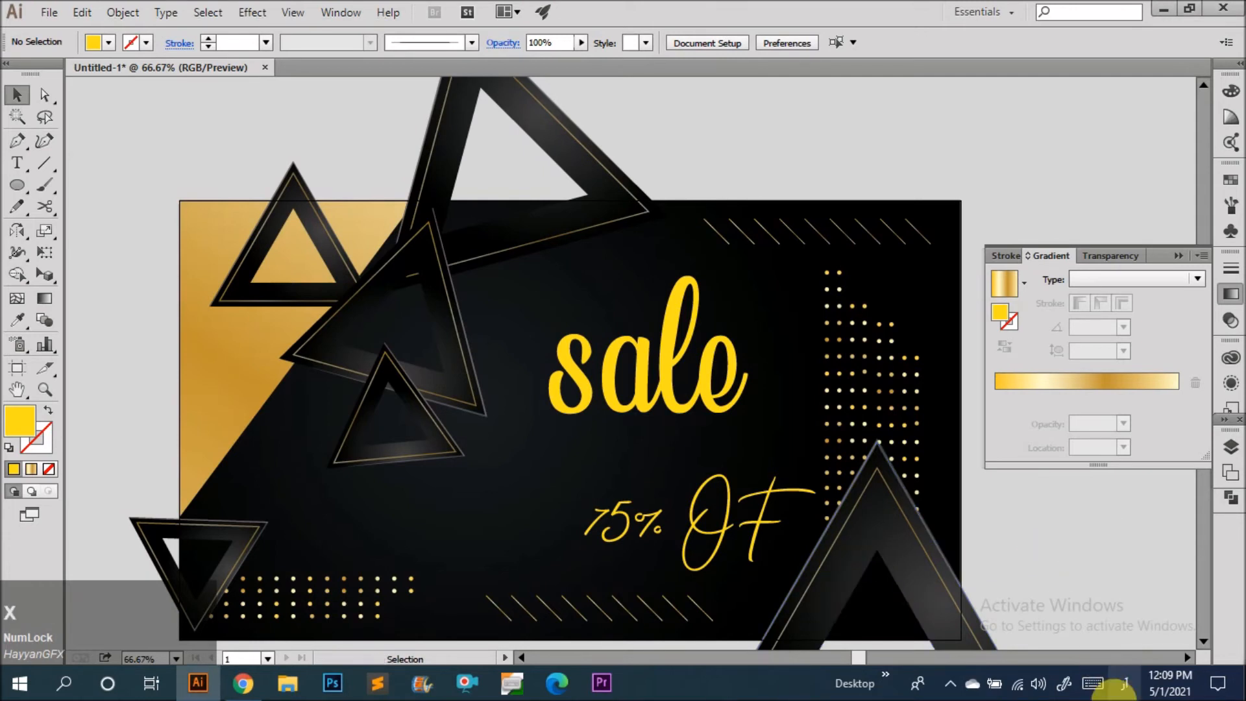
{"action": "left_click", "coordinate": [1123, 684]}
{"action": "left_click", "coordinate": [1038, 528]}
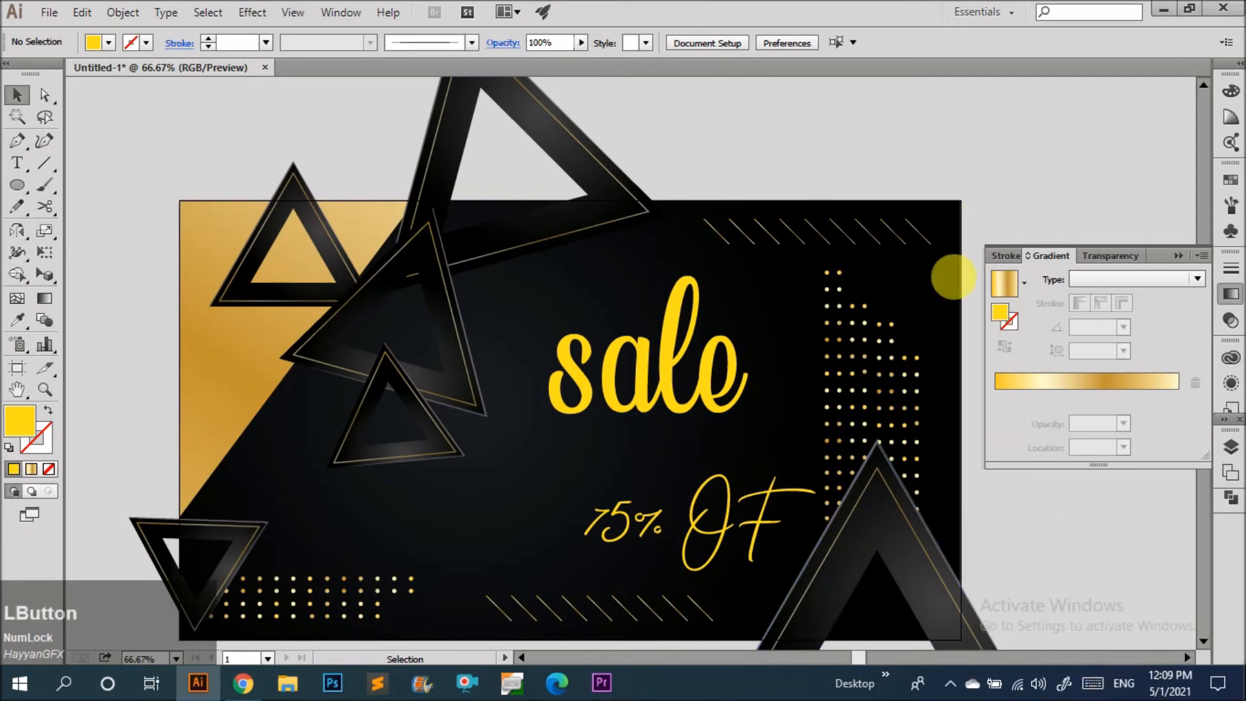
{"action": "left_click", "coordinate": [688, 385]}
{"action": "key", "text": "alt+t"}
{"action": "key", "text": "c"}
{"action": "key", "text": "t"}
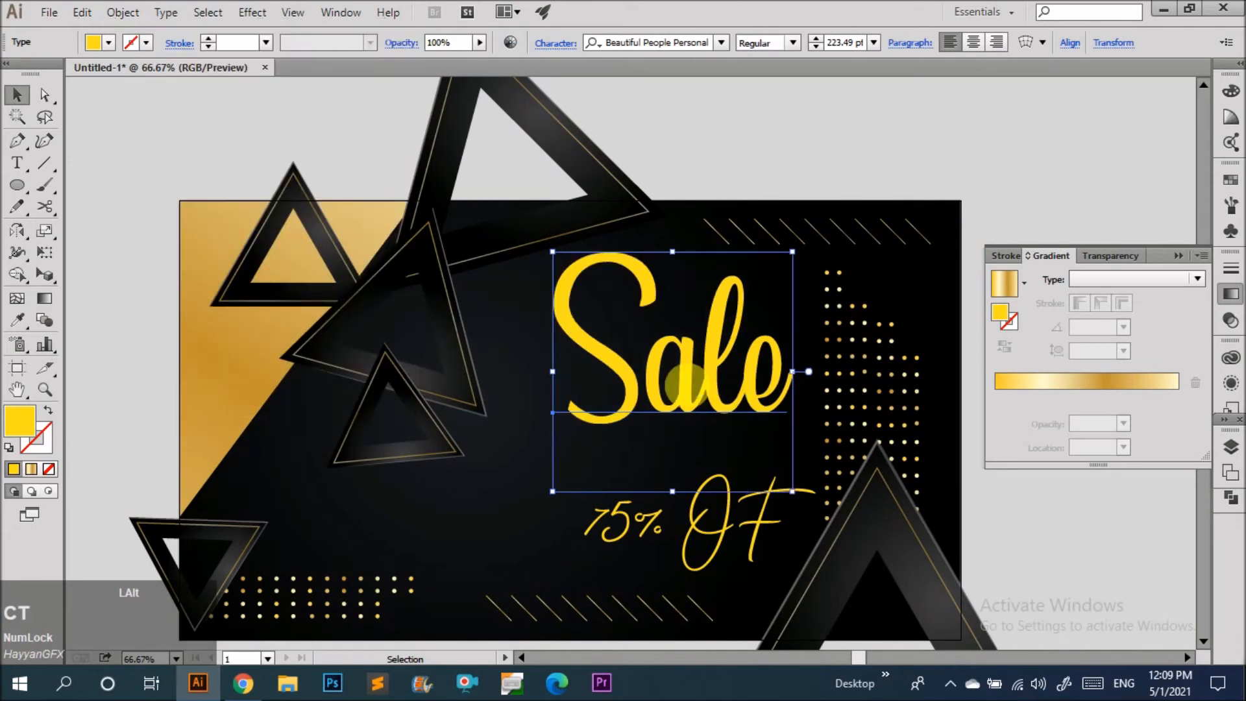
Move the Sale text down and shrink it to about 152 pt.
{"action": "left_click_drag", "start_coordinate": [690, 389], "coordinate": [687, 420]}
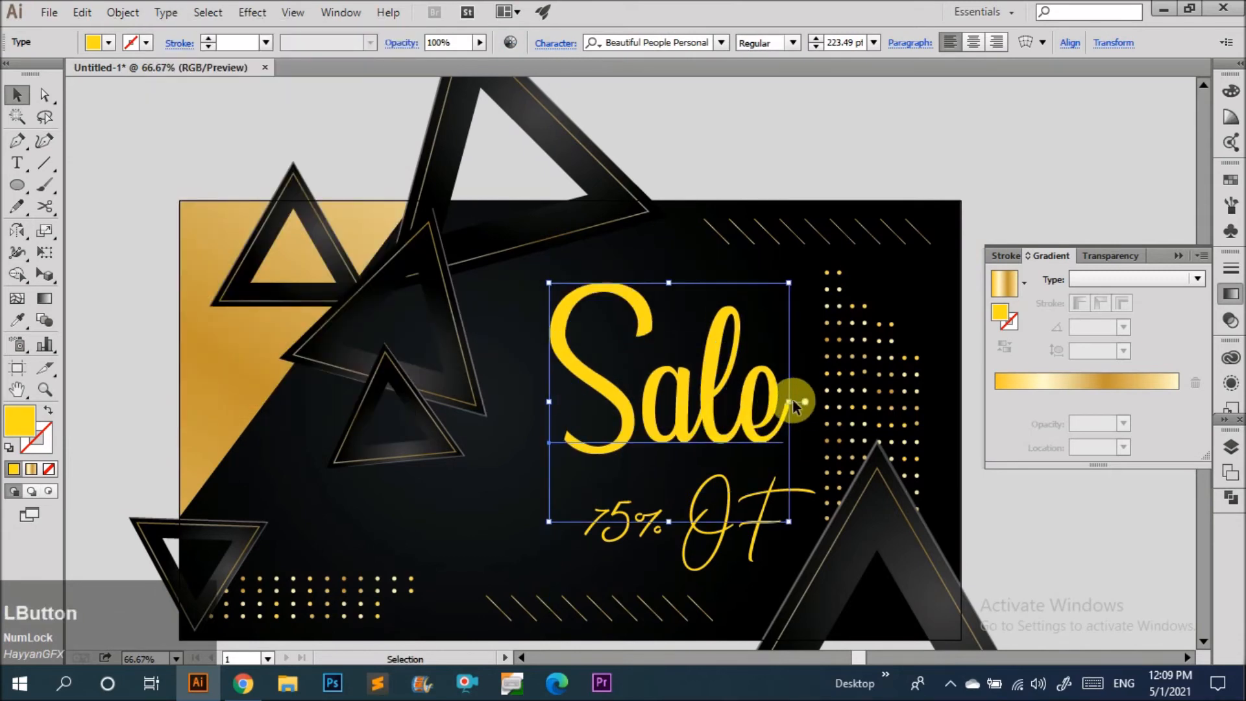
{"action": "left_click_drag", "start_coordinate": [793, 399], "coordinate": [706, 381]}
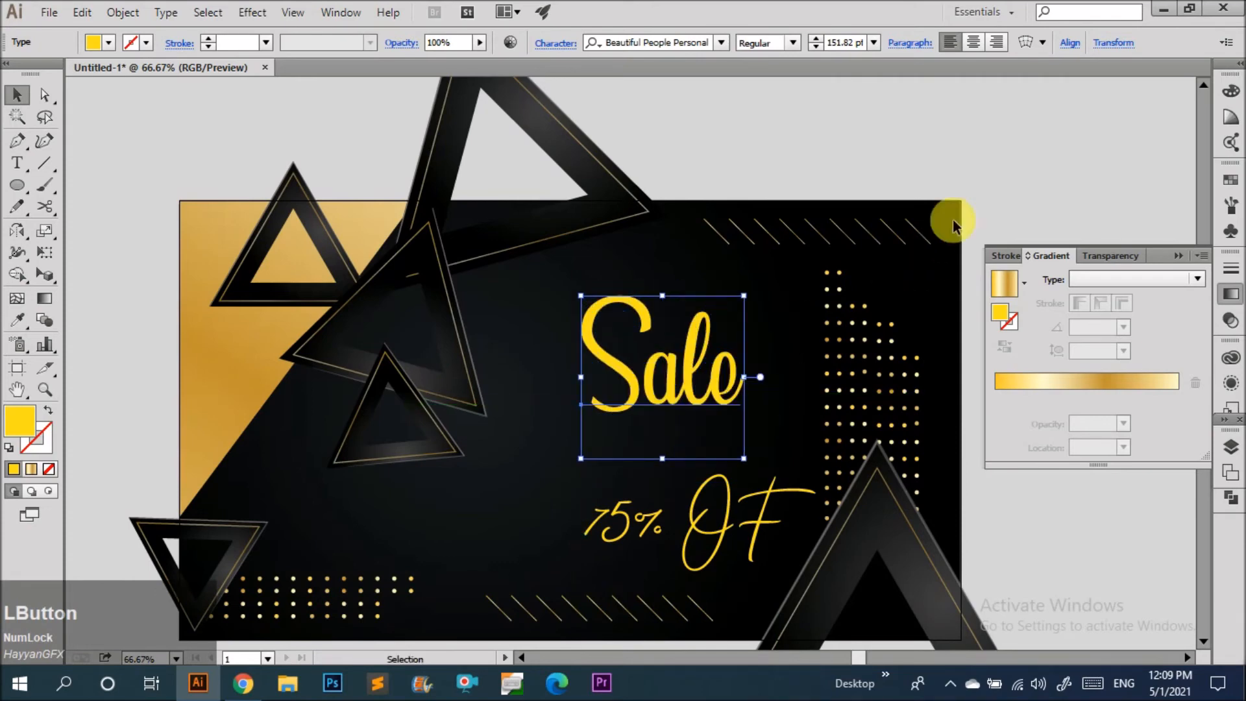
{"action": "left_click", "coordinate": [934, 250]}
Move the 75% OF text up under Sale and shrink it to about 59 pt.
{"action": "scroll", "coordinate": [711, 496], "scroll_direction": "up", "scroll_amount": 1}
{"action": "left_click_drag", "start_coordinate": [711, 496], "coordinate": [714, 431]}
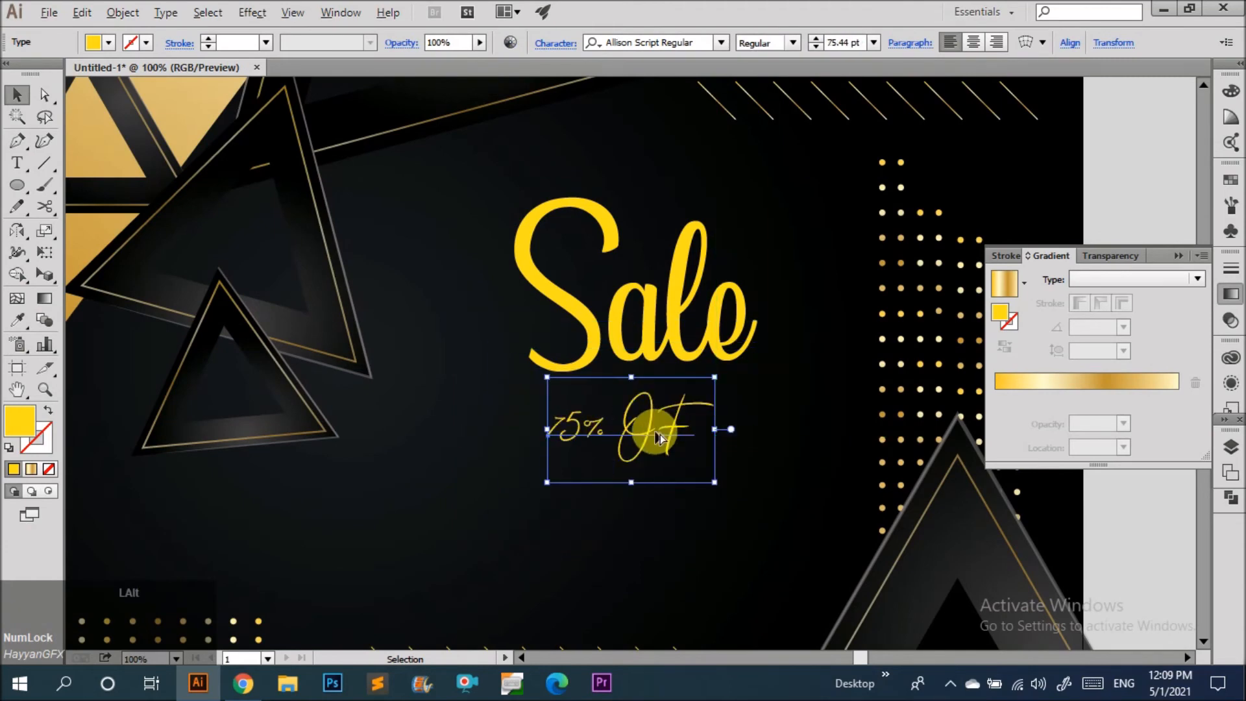
{"action": "scroll", "coordinate": [656, 432], "scroll_direction": "up", "scroll_amount": 3}
{"action": "left_click_drag", "start_coordinate": [618, 429], "coordinate": [581, 383]}
{"action": "left_click_drag", "start_coordinate": [781, 357], "coordinate": [725, 358]}
{"action": "left_click_drag", "start_coordinate": [562, 373], "coordinate": [555, 354]}
{"action": "scroll", "coordinate": [572, 406], "scroll_direction": "down", "scroll_amount": 4}
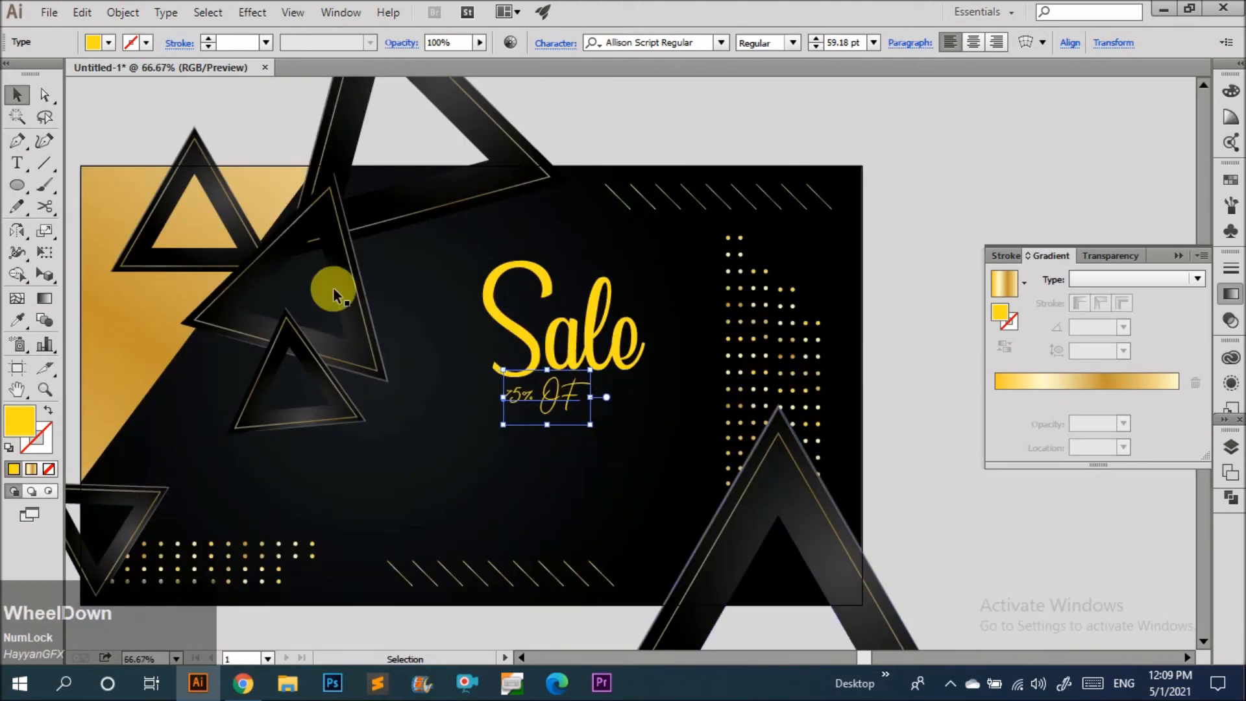
Fill the 75% OF text white.
{"action": "left_click", "coordinate": [96, 42]}
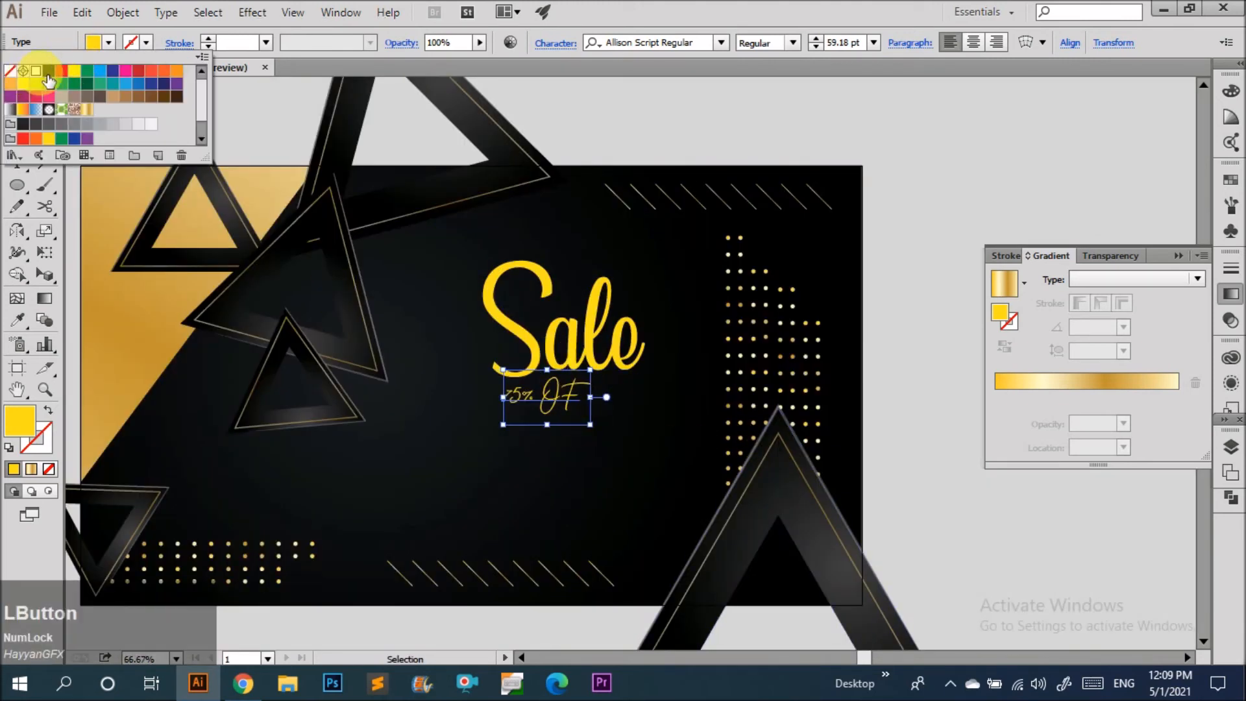
{"action": "left_click", "coordinate": [37, 71]}
{"action": "left_click", "coordinate": [701, 131]}
{"action": "scroll", "coordinate": [650, 260], "scroll_direction": "down", "scroll_amount": 4}
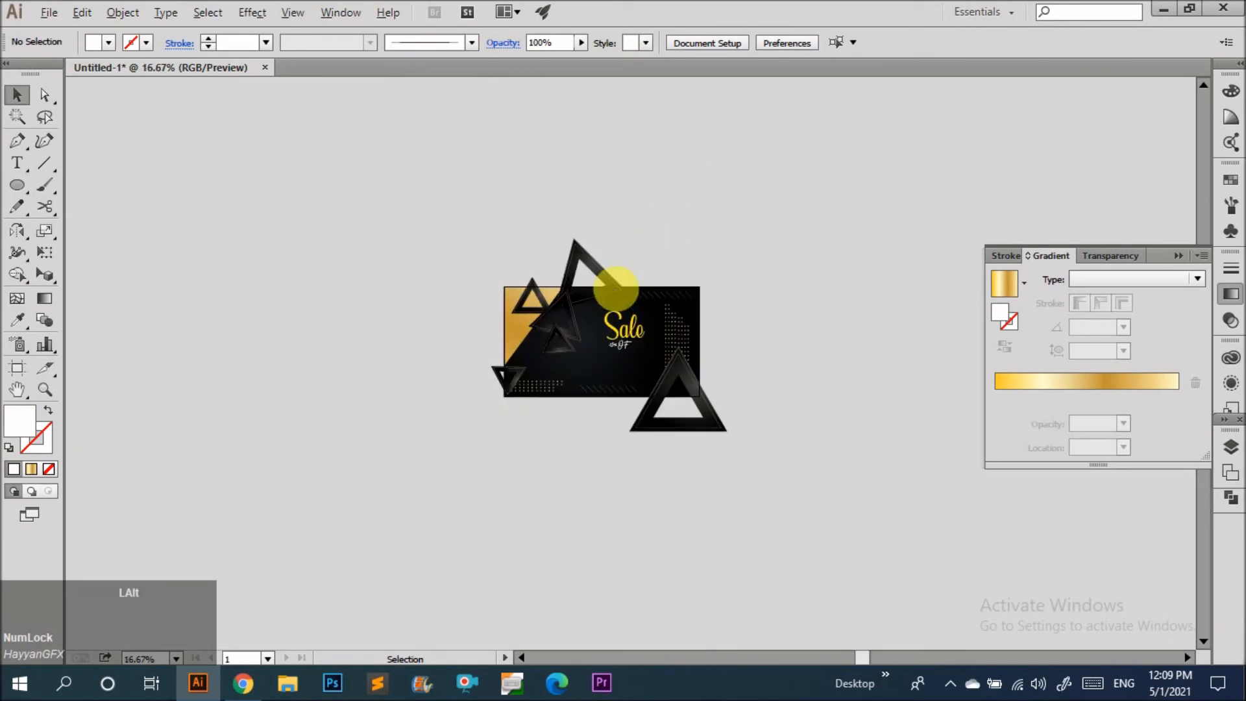
{"action": "scroll", "coordinate": [633, 281], "scroll_direction": "up", "scroll_amount": 3}
Select the Sale and 75% OF texts together and group them.
{"action": "left_click", "coordinate": [616, 339]}
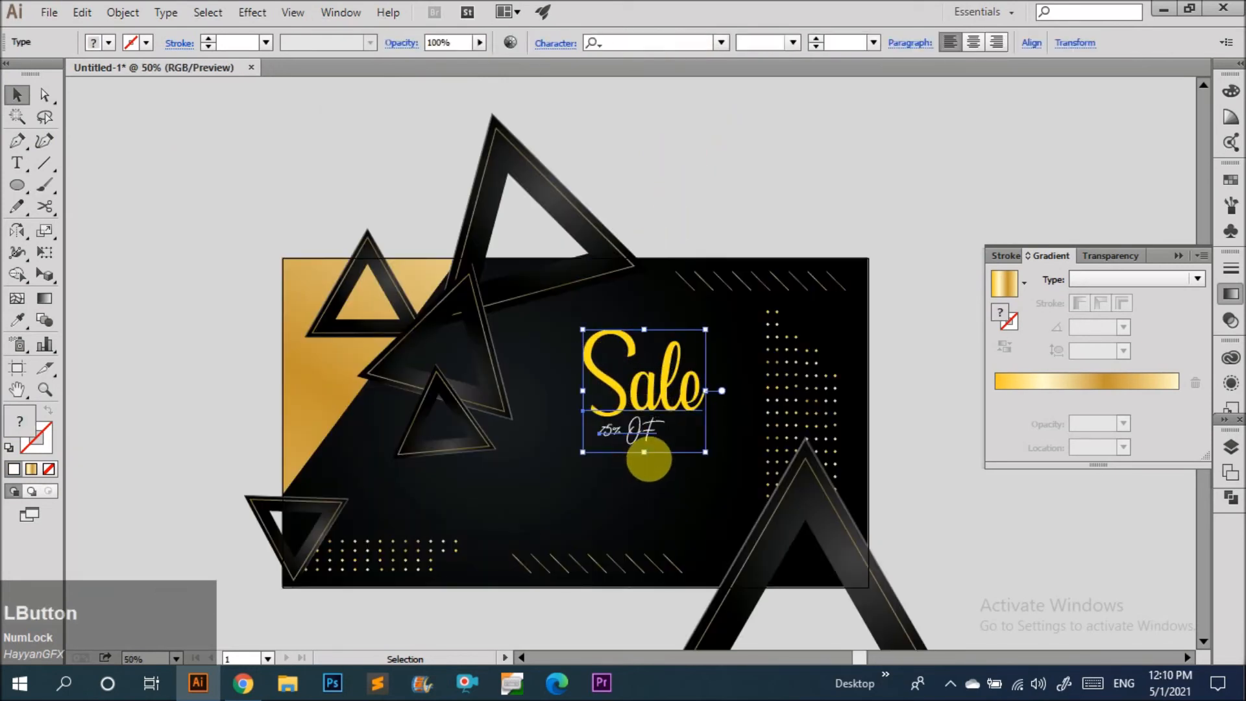
{"action": "left_click_drag", "start_coordinate": [644, 452], "coordinate": [645, 478]}
{"action": "left_click", "coordinate": [716, 150]}
{"action": "scroll", "coordinate": [697, 201], "scroll_direction": "down", "scroll_amount": 1}
{"action": "scroll", "coordinate": [699, 372], "scroll_direction": "up", "scroll_amount": 2}
{"action": "left_click_drag", "start_coordinate": [676, 402], "coordinate": [605, 324]}
{"action": "key", "text": "ctrl+z"}
{"action": "left_click_drag", "start_coordinate": [687, 474], "coordinate": [607, 356]}
{"action": "key", "text": "ctrl+g"}
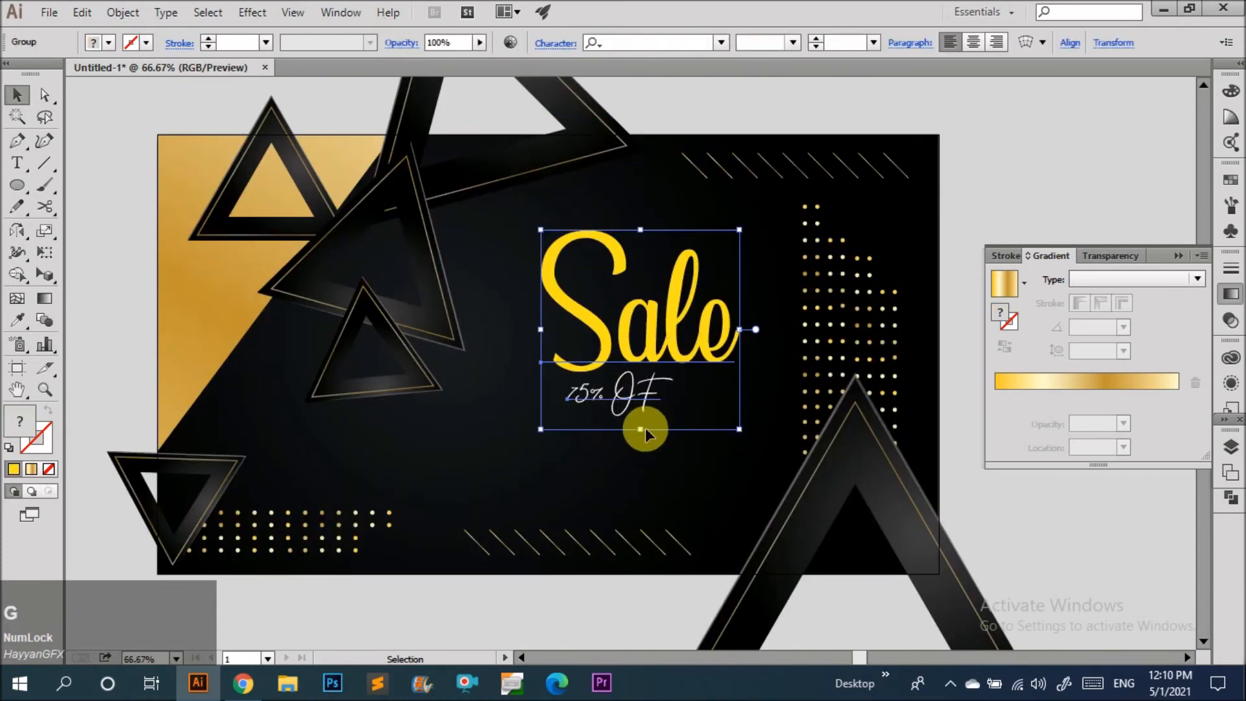
Move the grouped Sale text upward on the panel.
{"action": "left_click_drag", "start_coordinate": [641, 429], "coordinate": [636, 389]}
{"action": "left_click", "coordinate": [737, 442]}
{"action": "scroll", "coordinate": [677, 398], "scroll_direction": "down", "scroll_amount": 2}
{"action": "scroll", "coordinate": [677, 493], "scroll_direction": "up", "scroll_amount": 1}
{"action": "scroll", "coordinate": [679, 492], "scroll_direction": "up", "scroll_amount": 1}
{"action": "left_click", "coordinate": [593, 467]}
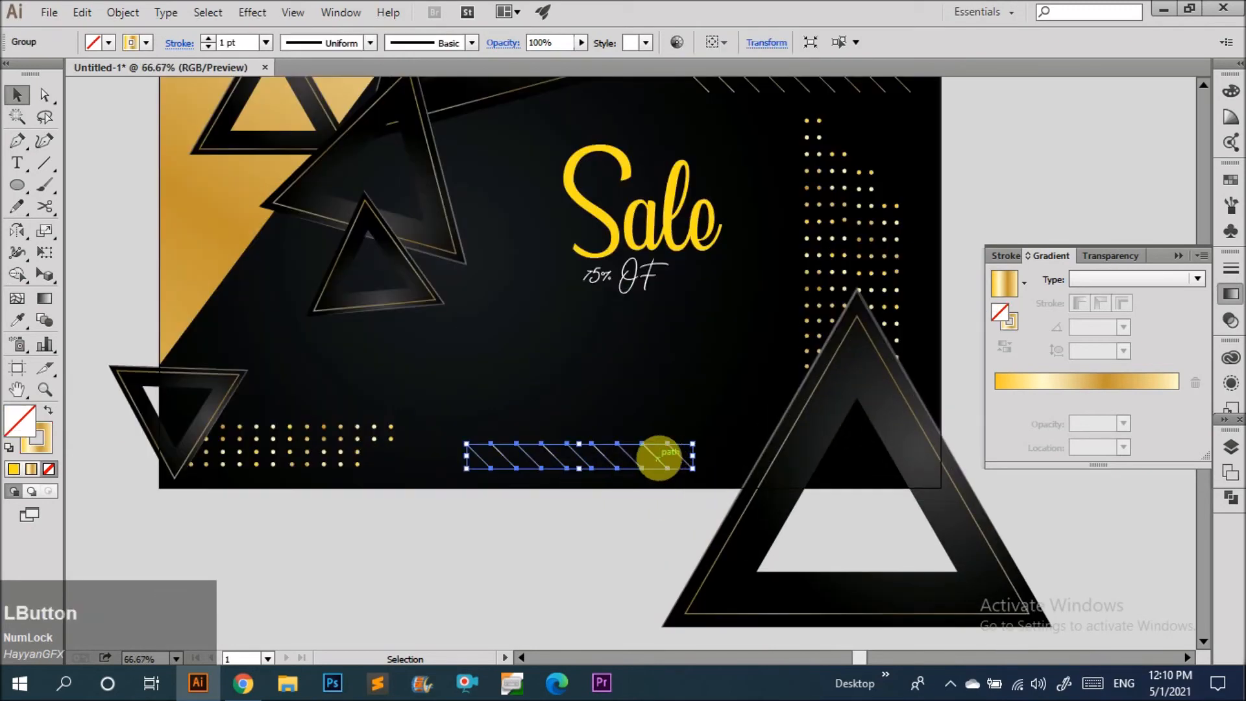
Delete the rightmost hatch lines inside the lower hatch group and shift the remaining lines left beneath the dots.
{"action": "double_click", "coordinate": [656, 458]}
{"action": "left_click_drag", "start_coordinate": [603, 438], "coordinate": [700, 473]}
{"action": "key", "text": "Delete"}
{"action": "left_click_drag", "start_coordinate": [471, 447], "coordinate": [453, 431]}
{"action": "key", "text": "shift+Left"}
{"action": "key", "text": "shift+Left"}
{"action": "key", "text": "shift+Left"}
{"action": "key", "text": "shift+Left"}
{"action": "key", "text": "shift+Left"}
{"action": "key", "text": "shift+Left"}
{"action": "key", "text": "shift+Left"}
{"action": "key", "text": "shift+Left"}
{"action": "key", "text": "shift+Left"}
{"action": "key", "text": "shift+Left"}
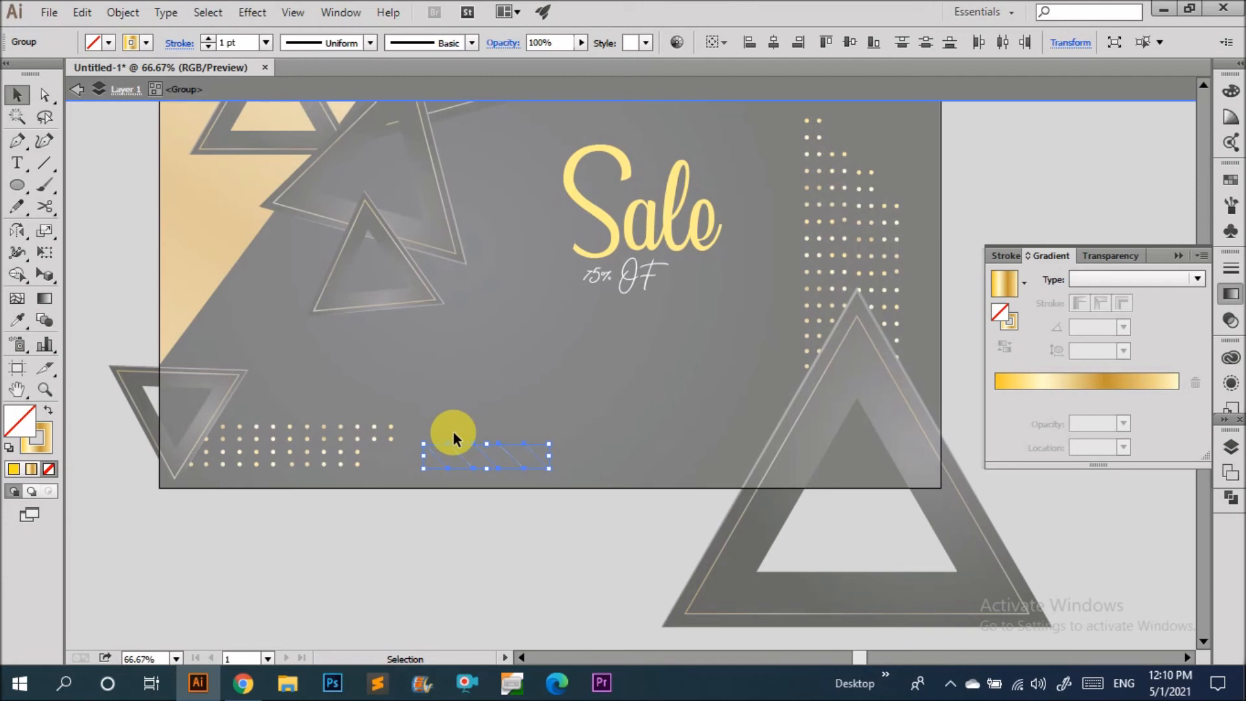
{"action": "double_click", "coordinate": [519, 398]}
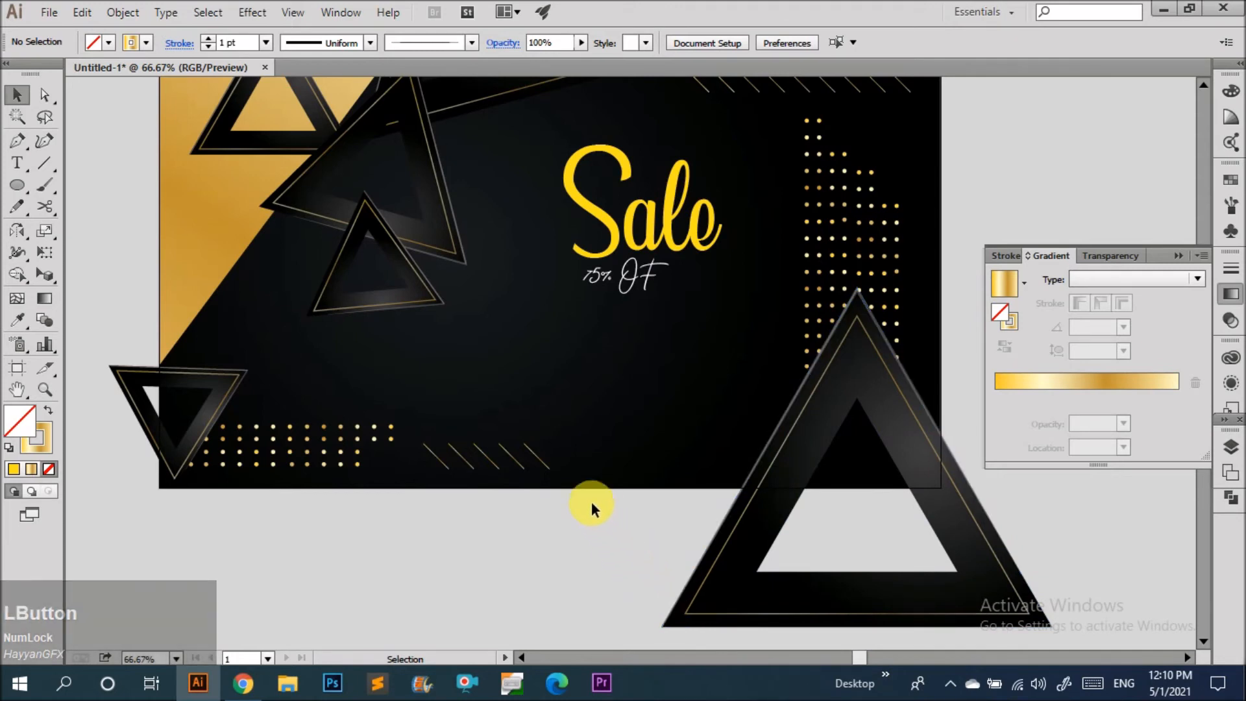
Draw a long diagonal line with the Line tool from below the panel up toward the Sale text.
{"action": "scroll", "coordinate": [617, 497], "scroll_direction": "up", "scroll_amount": 2}
{"action": "key", "text": "backslash"}
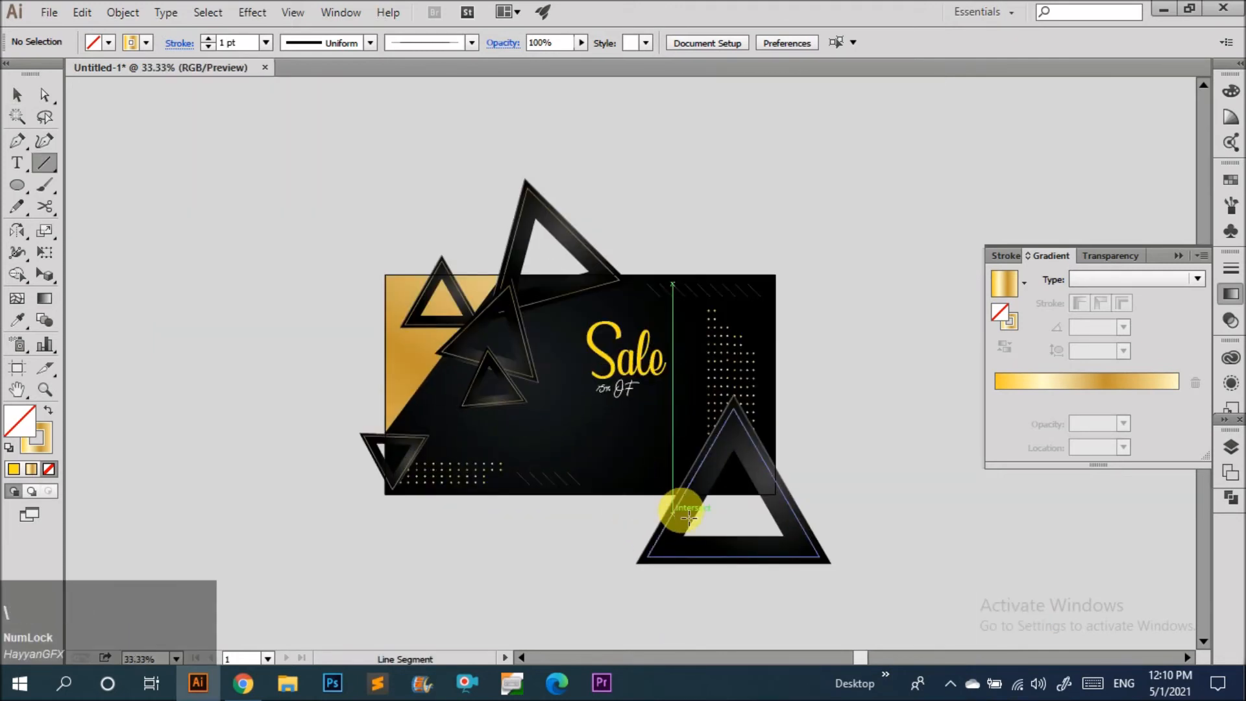
{"action": "scroll", "coordinate": [654, 500], "scroll_direction": "up", "scroll_amount": 2}
{"action": "left_click_drag", "start_coordinate": [564, 568], "coordinate": [762, 257]}
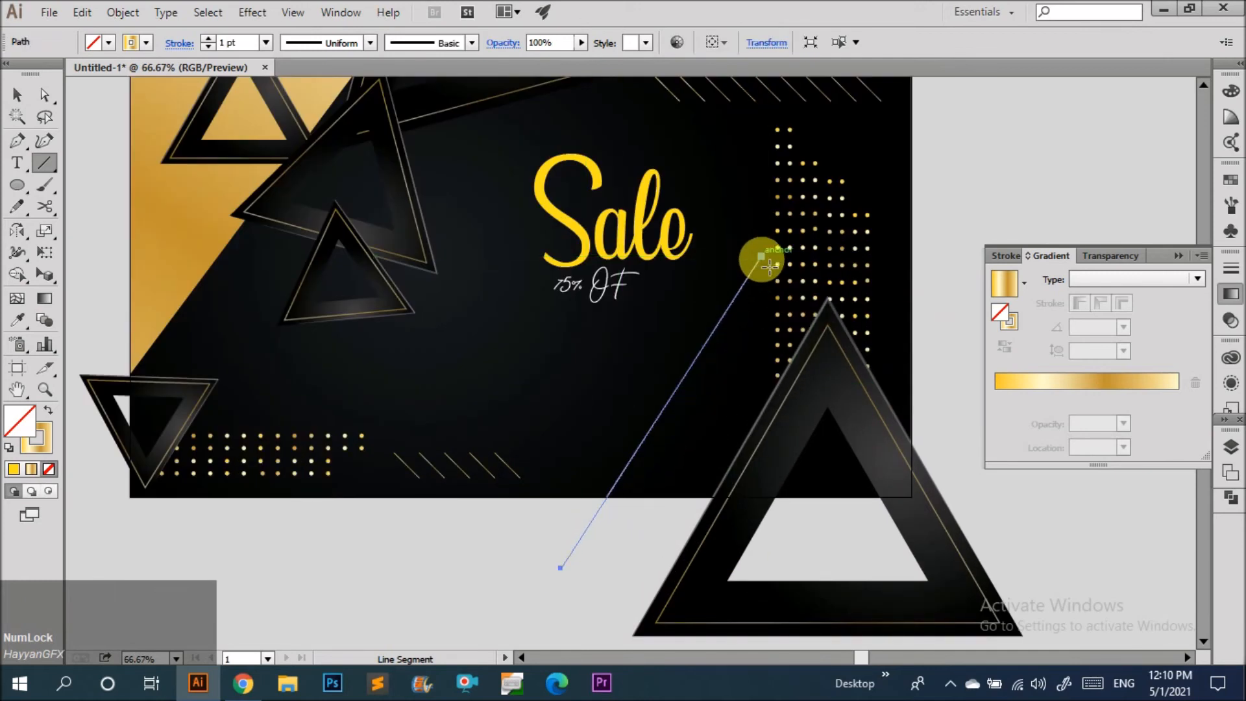
Give the diagonal line a red stroke and raise its stroke weight to 37 pt.
{"action": "key", "text": "v"}
{"action": "left_click_drag", "start_coordinate": [708, 387], "coordinate": [666, 344]}
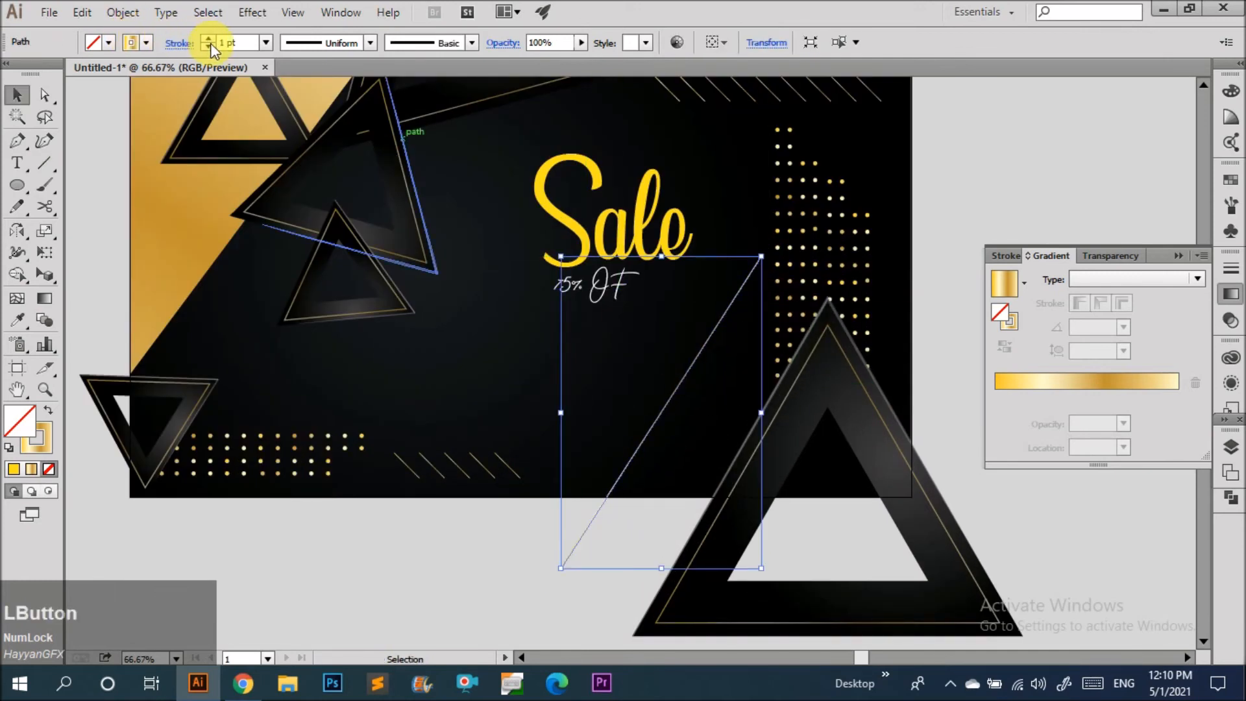
{"action": "left_click", "coordinate": [147, 43]}
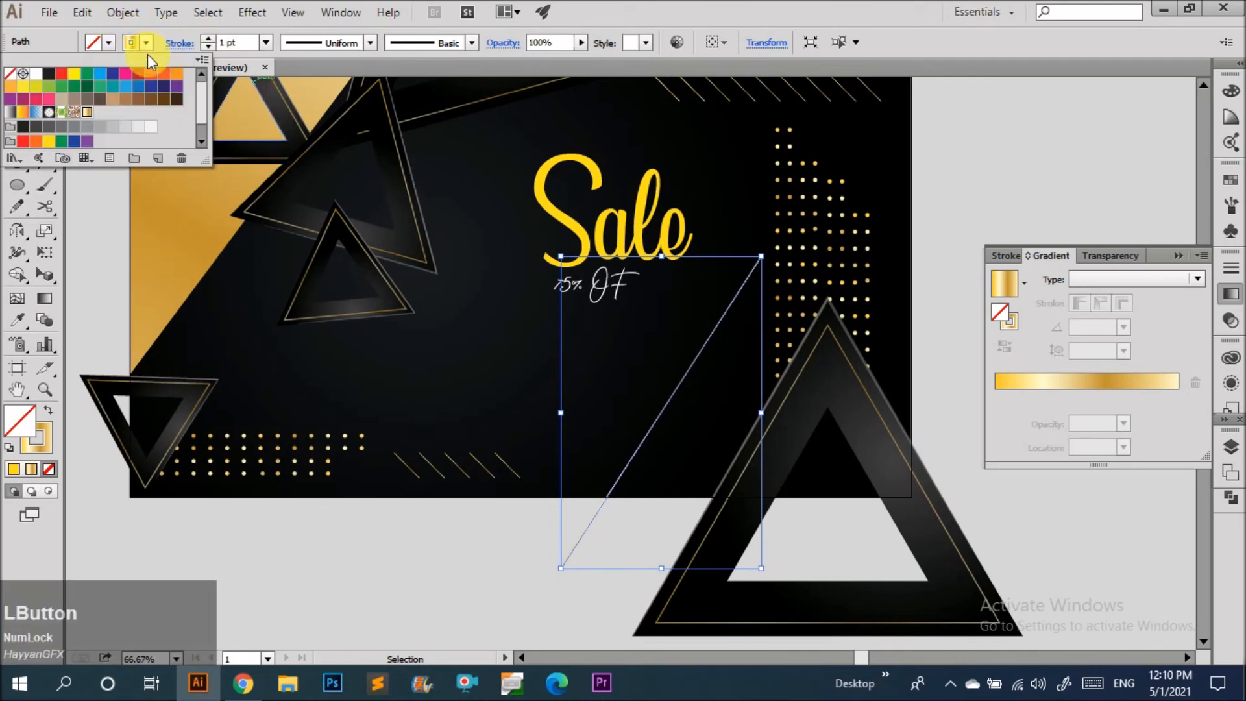
{"action": "left_click", "coordinate": [159, 77]}
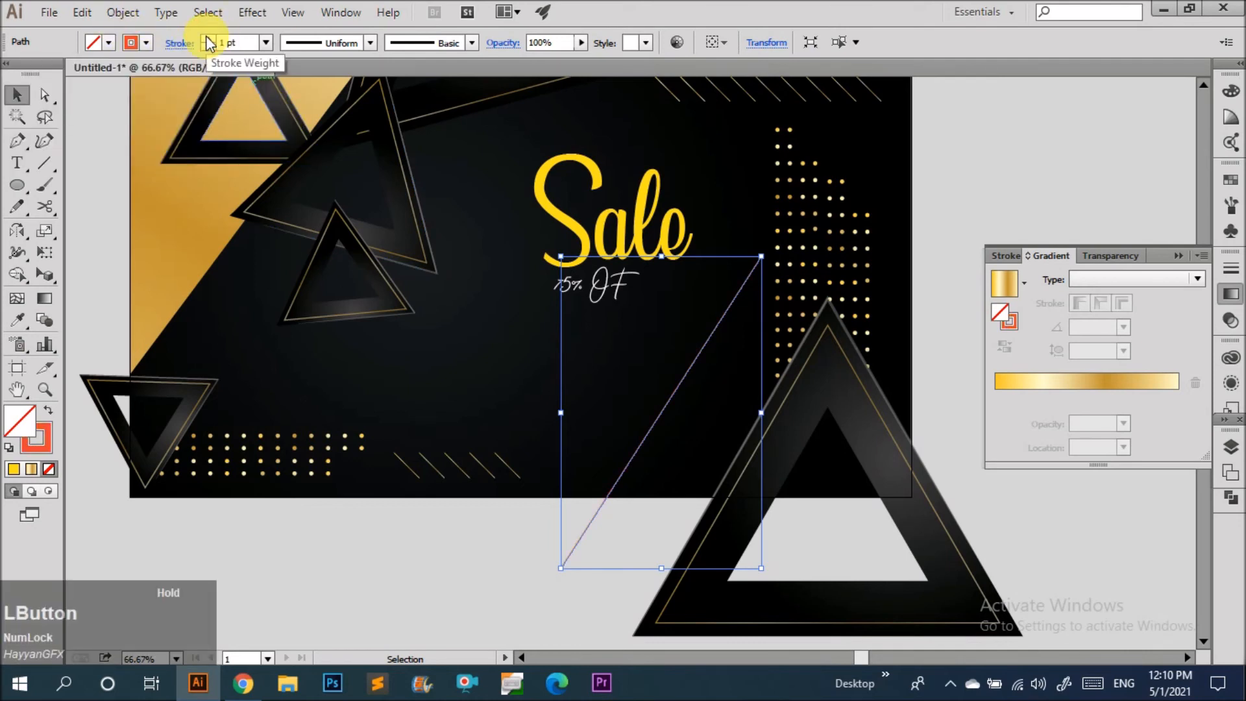
{"action": "left_click", "coordinate": [208, 40]}
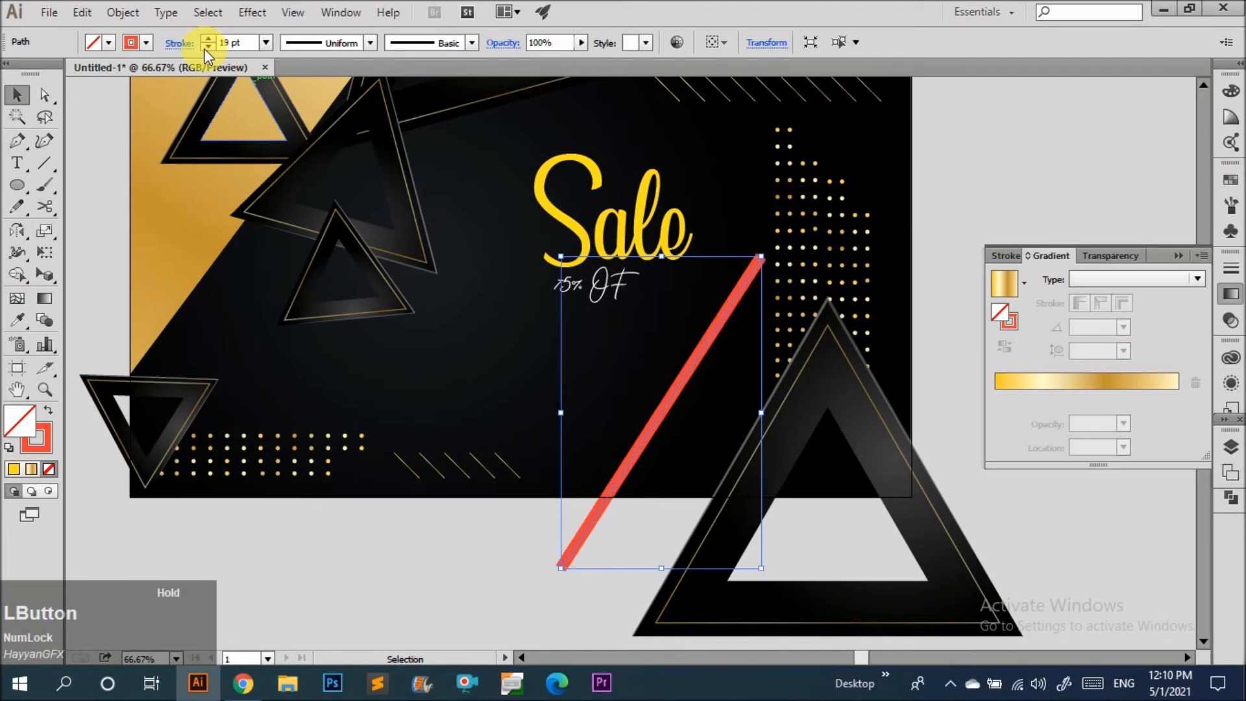
{"action": "left_click", "coordinate": [207, 41]}
{"action": "left_click", "coordinate": [207, 41]}
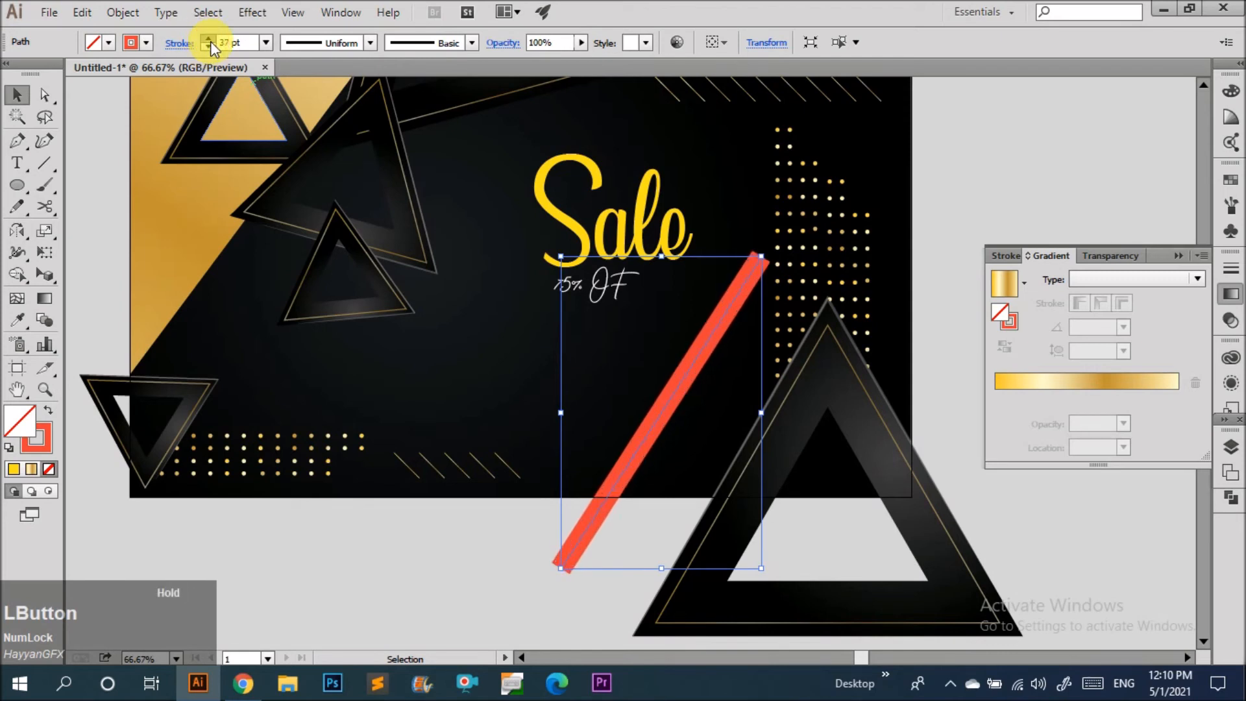
Expand the thick line into a filled bar shape.
{"action": "left_click", "coordinate": [123, 13]}
{"action": "left_click", "coordinate": [156, 207]}
{"action": "key", "text": "Return"}
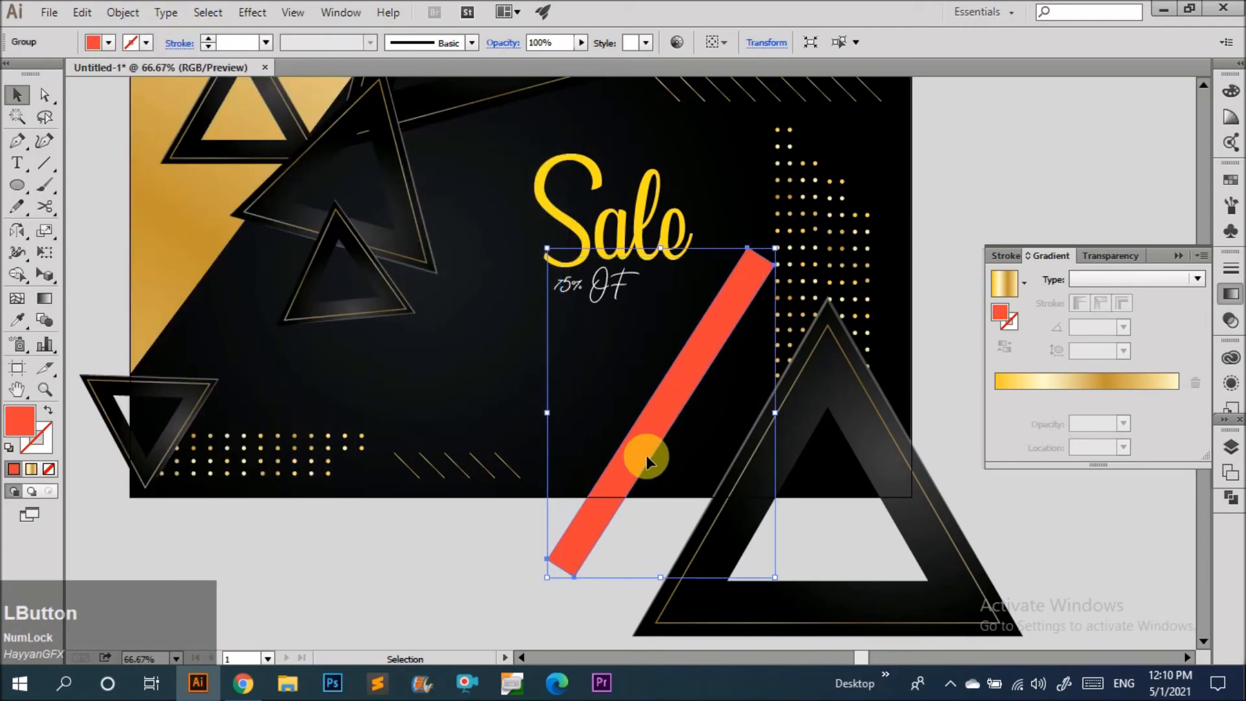
Sample the large triangle's dark gradient onto the bar with the Eyedropper.
{"action": "double_click", "coordinate": [646, 454]}
{"action": "left_click", "coordinate": [657, 453]}
{"action": "key", "text": "i"}
{"action": "left_click", "coordinate": [835, 389]}
{"action": "key", "text": "v"}
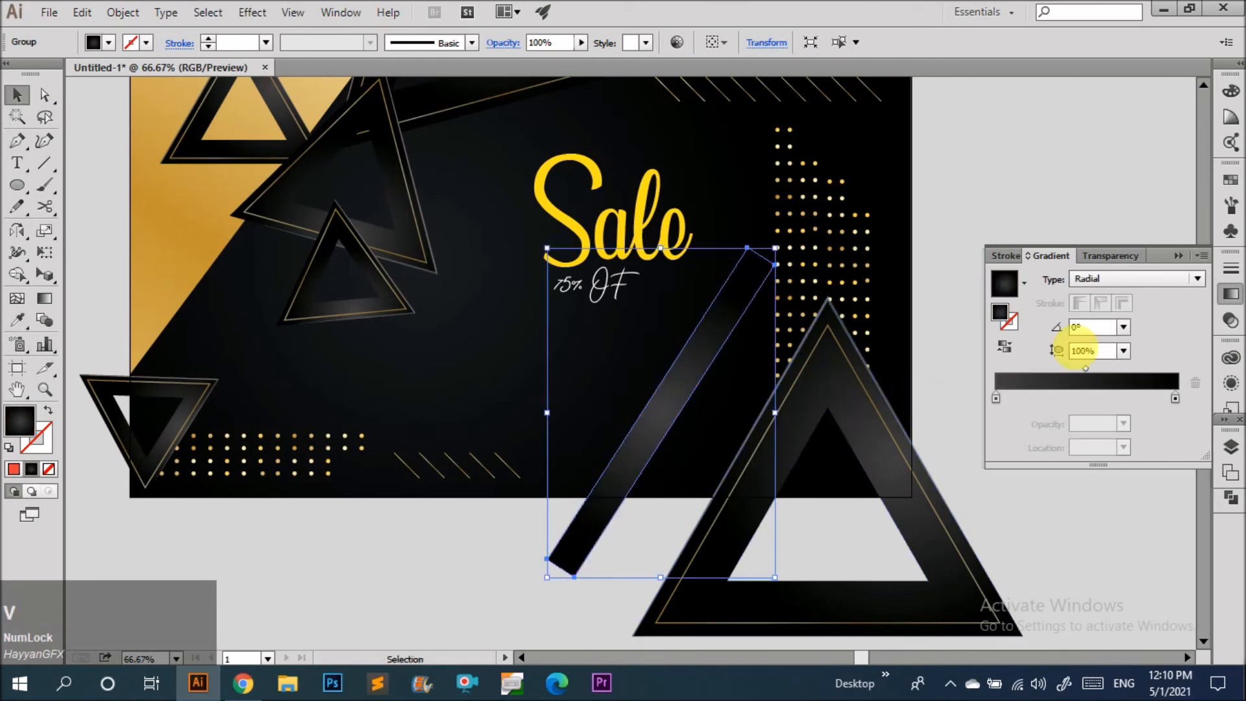
Switch the bar's gradient to Linear and set its right stop to 0% opacity.
{"action": "left_click", "coordinate": [1162, 278]}
{"action": "left_click", "coordinate": [1104, 298]}
{"action": "double_click", "coordinate": [1175, 397]}
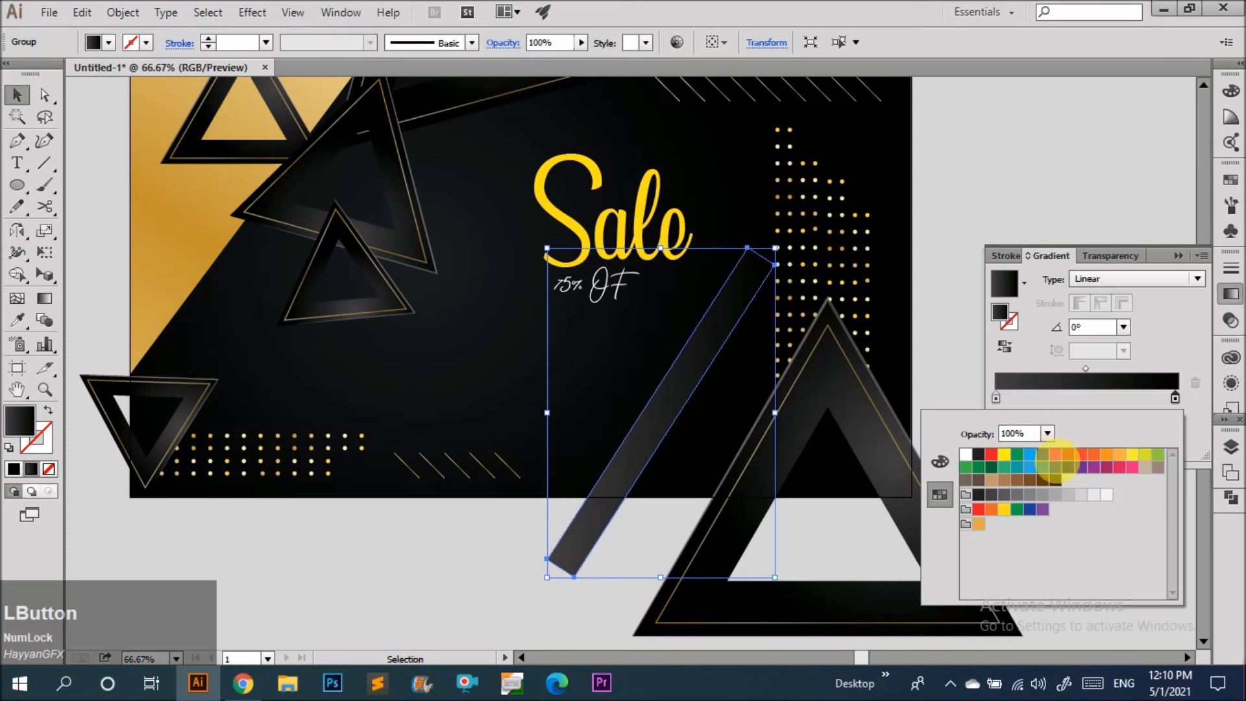
{"action": "left_click", "coordinate": [1048, 433]}
{"action": "left_click", "coordinate": [1068, 437]}
{"action": "left_click", "coordinate": [937, 354]}
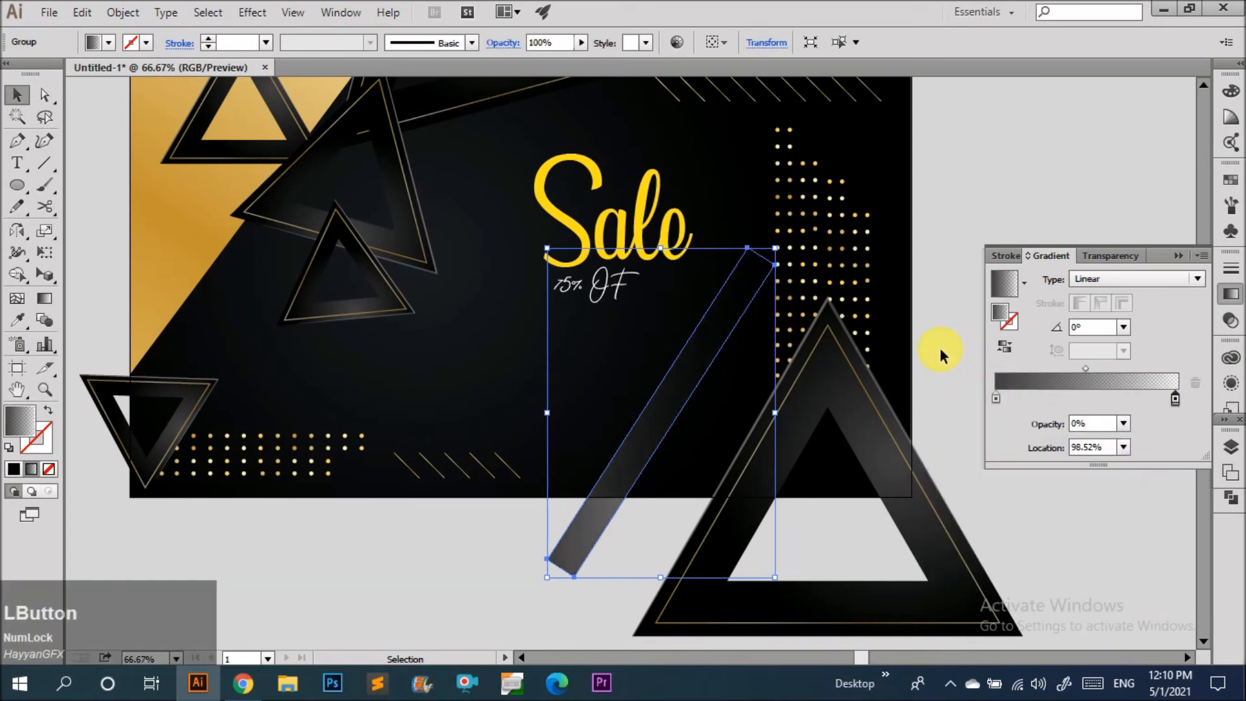
Drag the bar's gradient from its lower end up toward its top.
{"action": "left_click", "coordinate": [718, 372]}
{"action": "left_click", "coordinate": [691, 364]}
{"action": "key", "text": "g"}
{"action": "left_click_drag", "start_coordinate": [580, 550], "coordinate": [746, 236]}
Move the bar slightly down and reposition its top anchor point behind the large triangle.
{"action": "key", "text": "v"}
{"action": "left_click_drag", "start_coordinate": [709, 362], "coordinate": [728, 383]}
{"action": "key", "text": "a"}
{"action": "left_click_drag", "start_coordinate": [792, 286], "coordinate": [765, 329]}
{"action": "key", "text": "v"}
{"action": "left_click", "coordinate": [799, 312]}
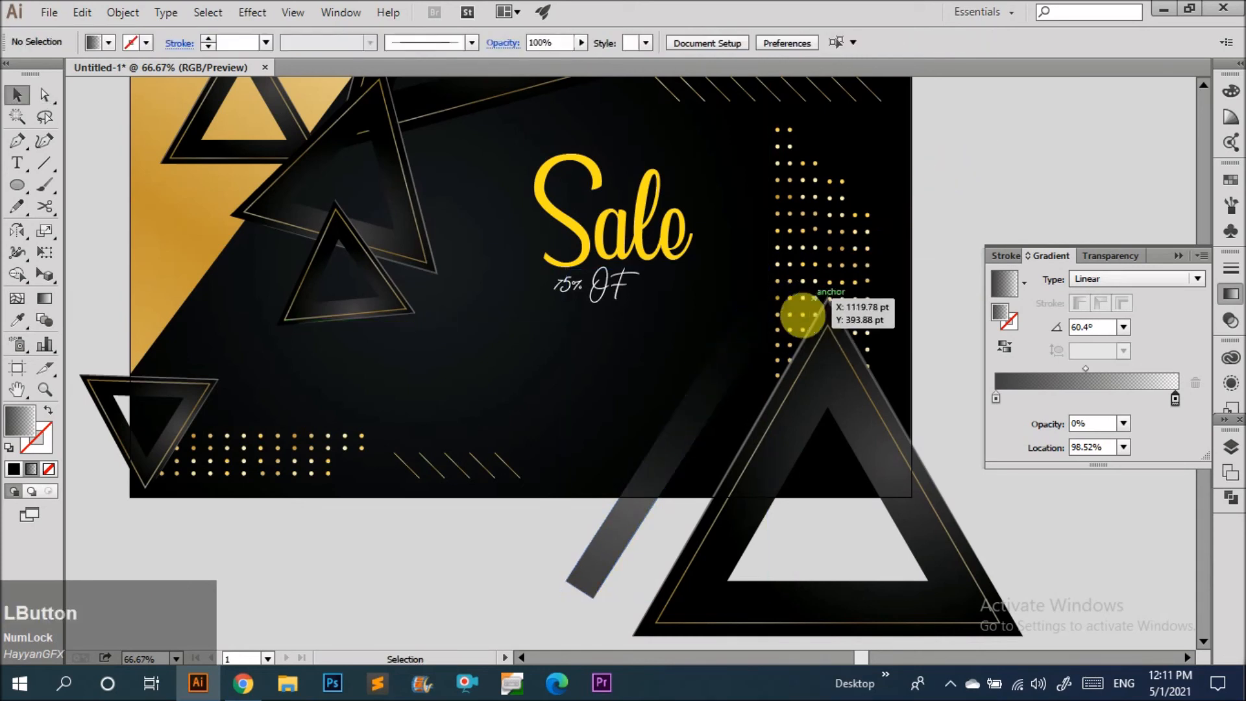
Redrag the bar's gradient along its length at a steeper angle.
{"action": "scroll", "coordinate": [707, 395], "scroll_direction": "down", "scroll_amount": 1, "text": "alt"}
{"action": "left_click", "coordinate": [706, 397]}
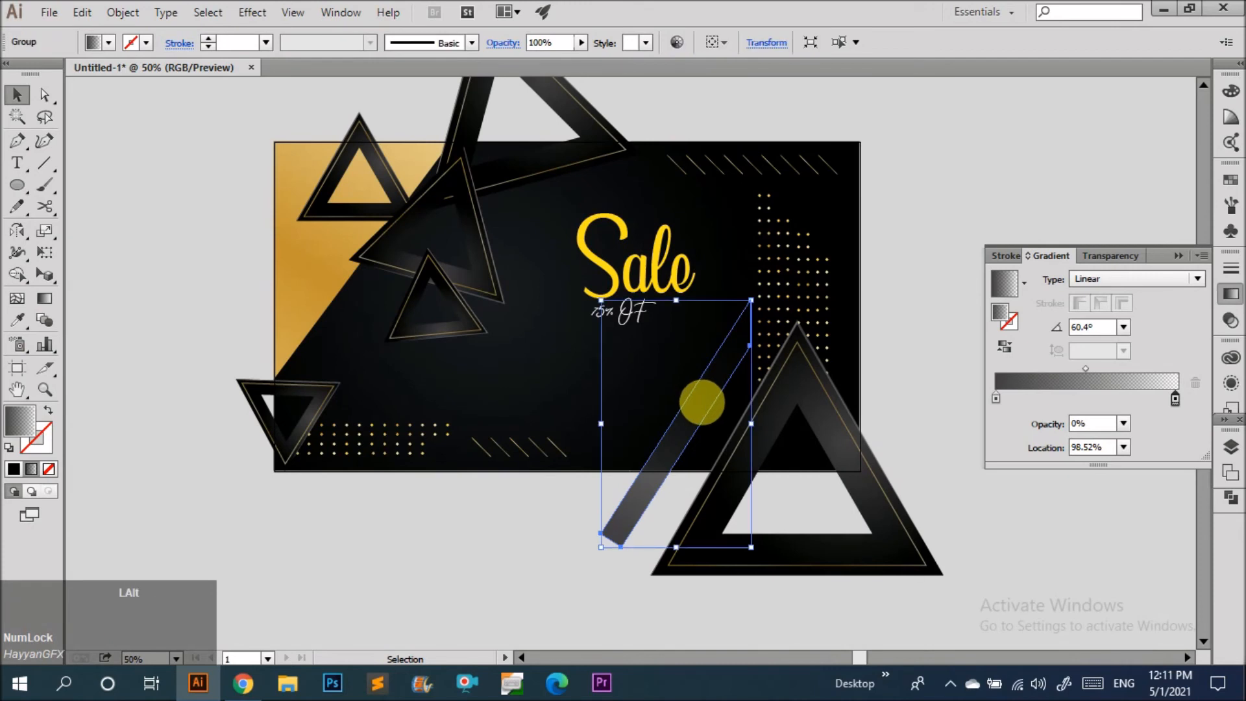
{"action": "scroll", "coordinate": [701, 398], "scroll_direction": "up", "scroll_amount": 2, "text": "alt"}
{"action": "key", "text": "g"}
{"action": "left_click_drag", "start_coordinate": [675, 531], "coordinate": [739, 189]}
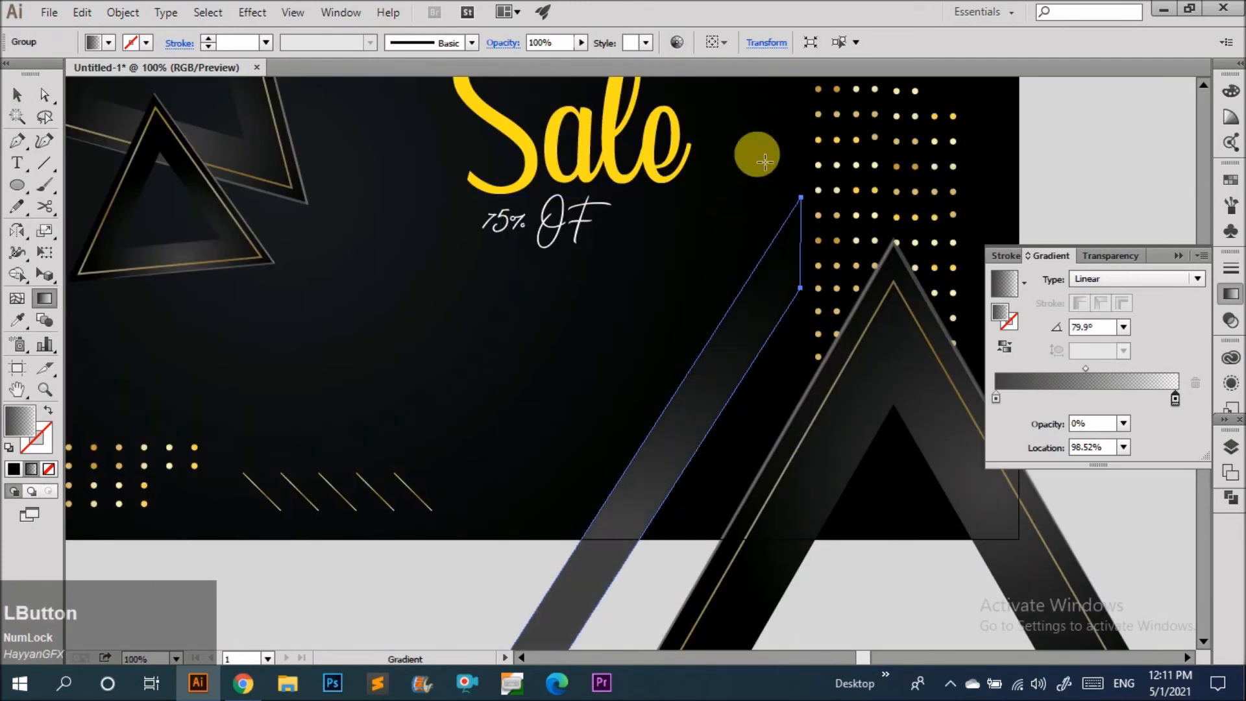
Drag the bar's gradient across its width, refining it to about -32°.
{"action": "key", "text": "v"}
{"action": "left_click", "coordinate": [765, 178]}
{"action": "left_click_drag", "start_coordinate": [740, 303], "coordinate": [692, 373]}
{"action": "key", "text": "g"}
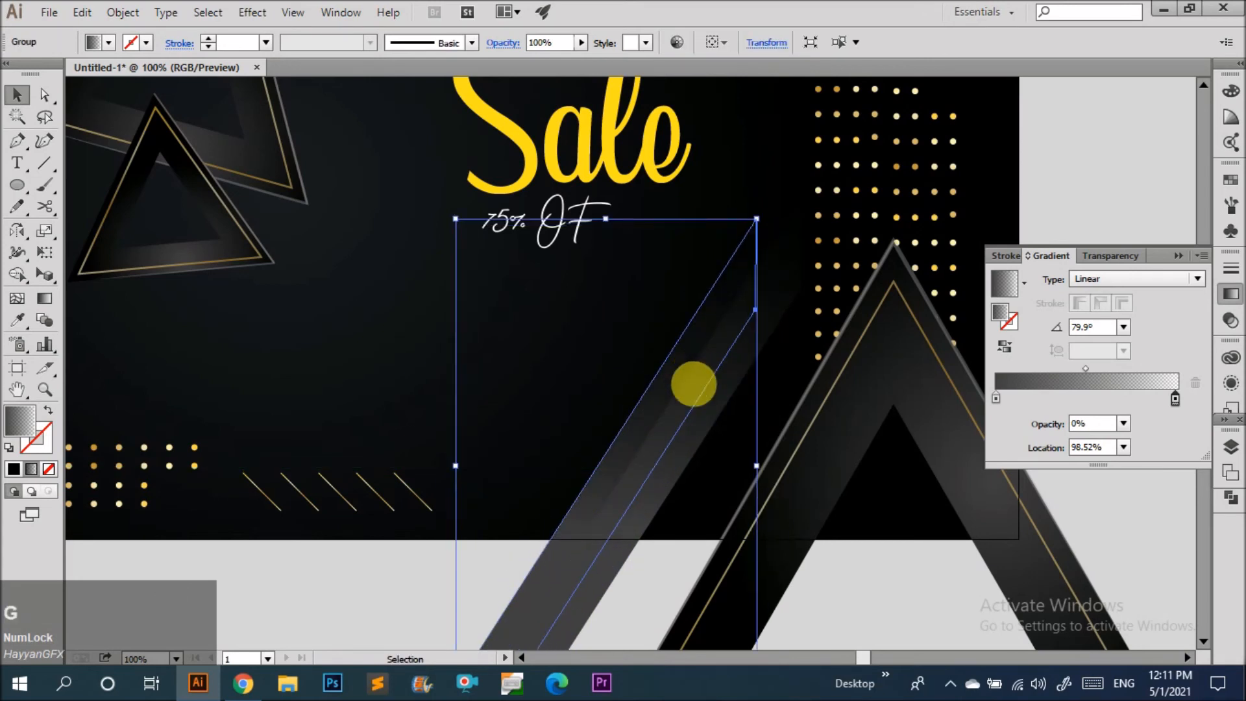
{"action": "left_click_drag", "start_coordinate": [690, 455], "coordinate": [607, 398]}
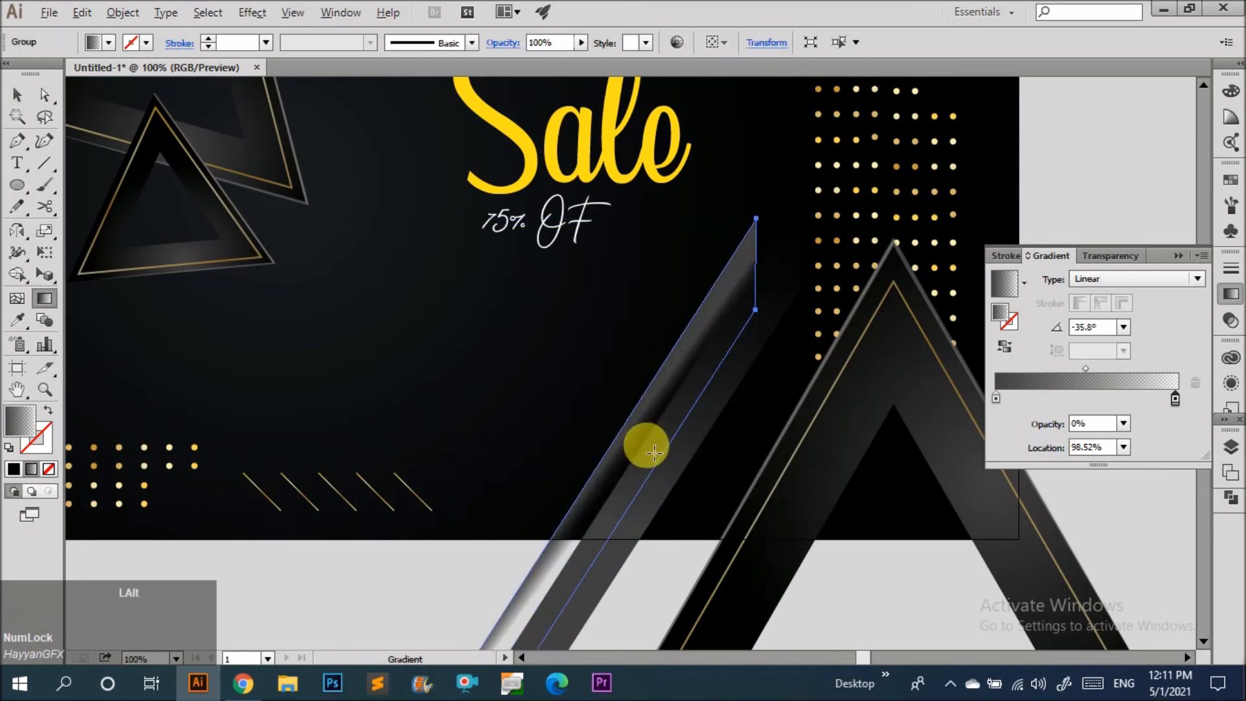
{"action": "scroll", "coordinate": [637, 437], "scroll_direction": "up", "scroll_amount": 4}
{"action": "left_click_drag", "start_coordinate": [454, 257], "coordinate": [688, 423]}
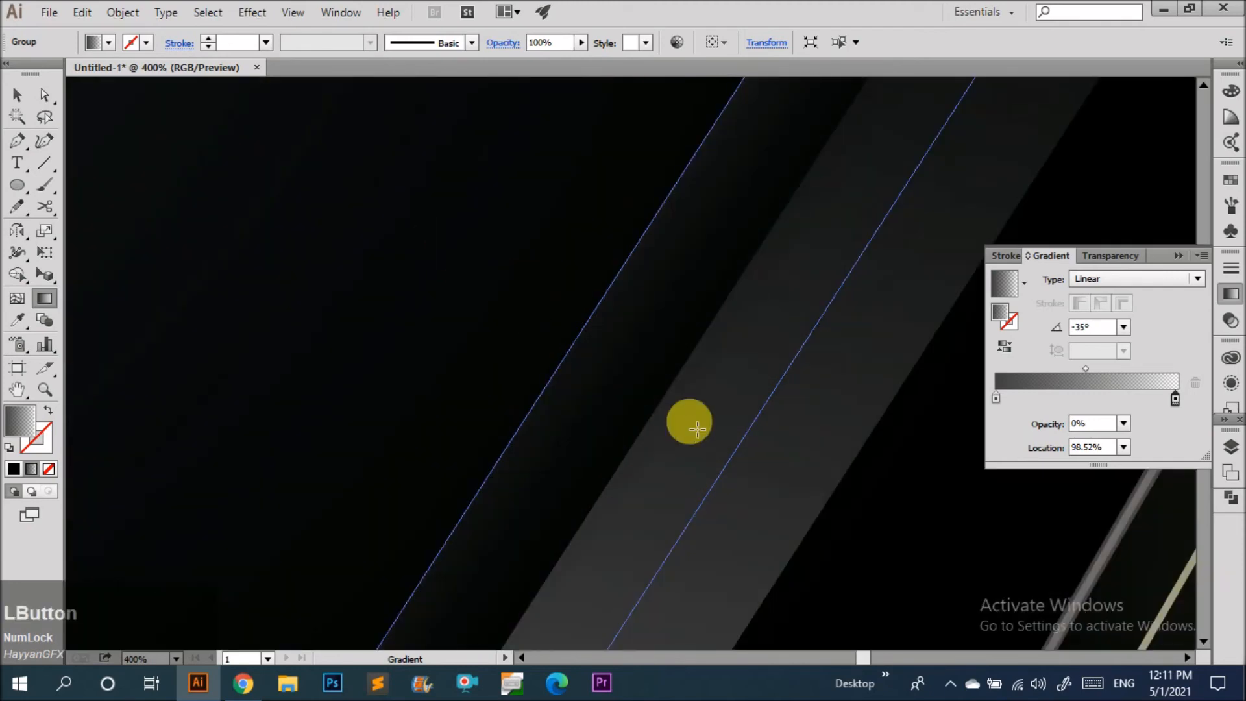
{"action": "left_click_drag", "start_coordinate": [493, 285], "coordinate": [680, 406]}
{"action": "scroll", "coordinate": [585, 370], "scroll_direction": "down", "scroll_amount": 6}
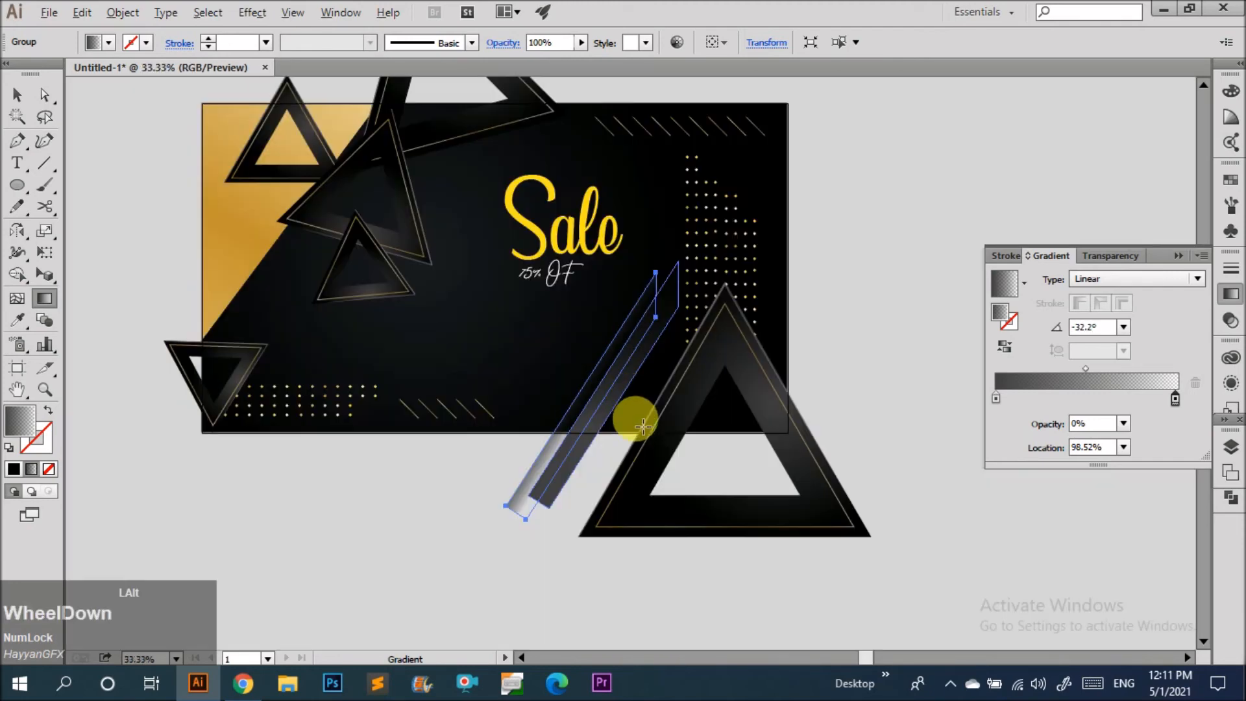
Enlarge the top-left triangle toward the panel's upper-left corner.
{"action": "key", "text": "v"}
{"action": "left_click", "coordinate": [762, 318]}
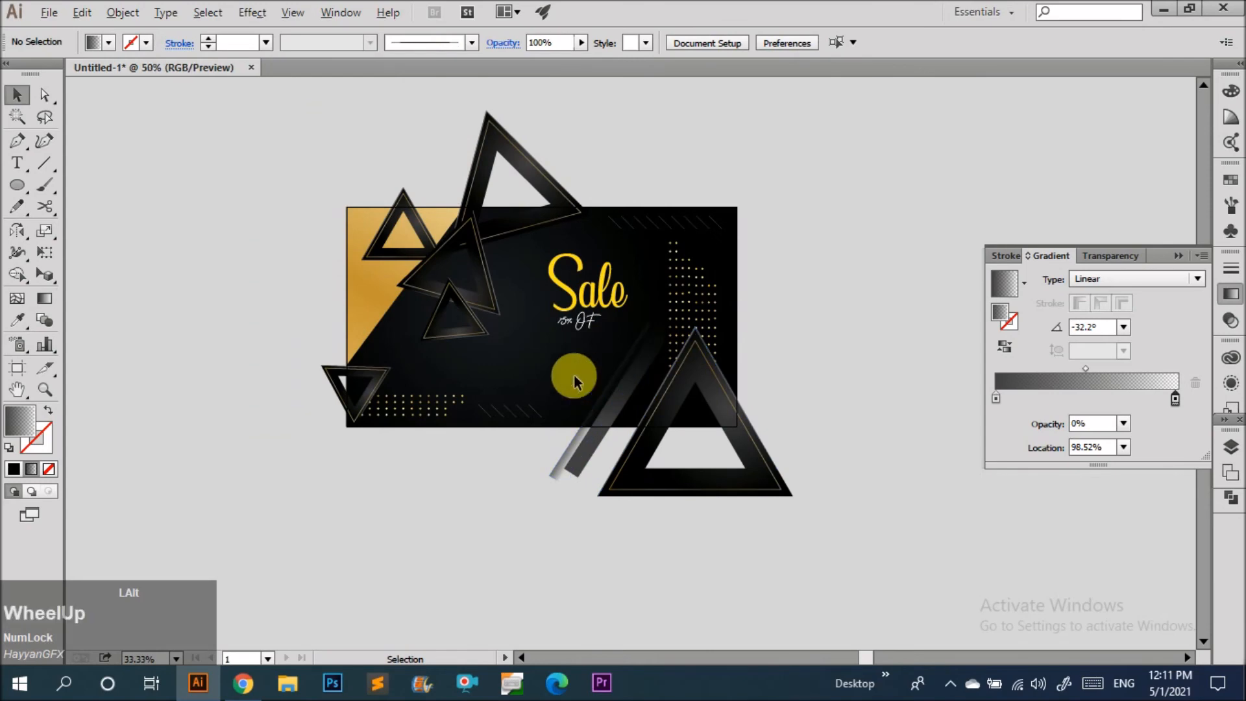
{"action": "scroll", "coordinate": [592, 479], "scroll_direction": "up", "scroll_amount": 2}
{"action": "scroll", "coordinate": [815, 272], "scroll_direction": "down", "scroll_amount": 2}
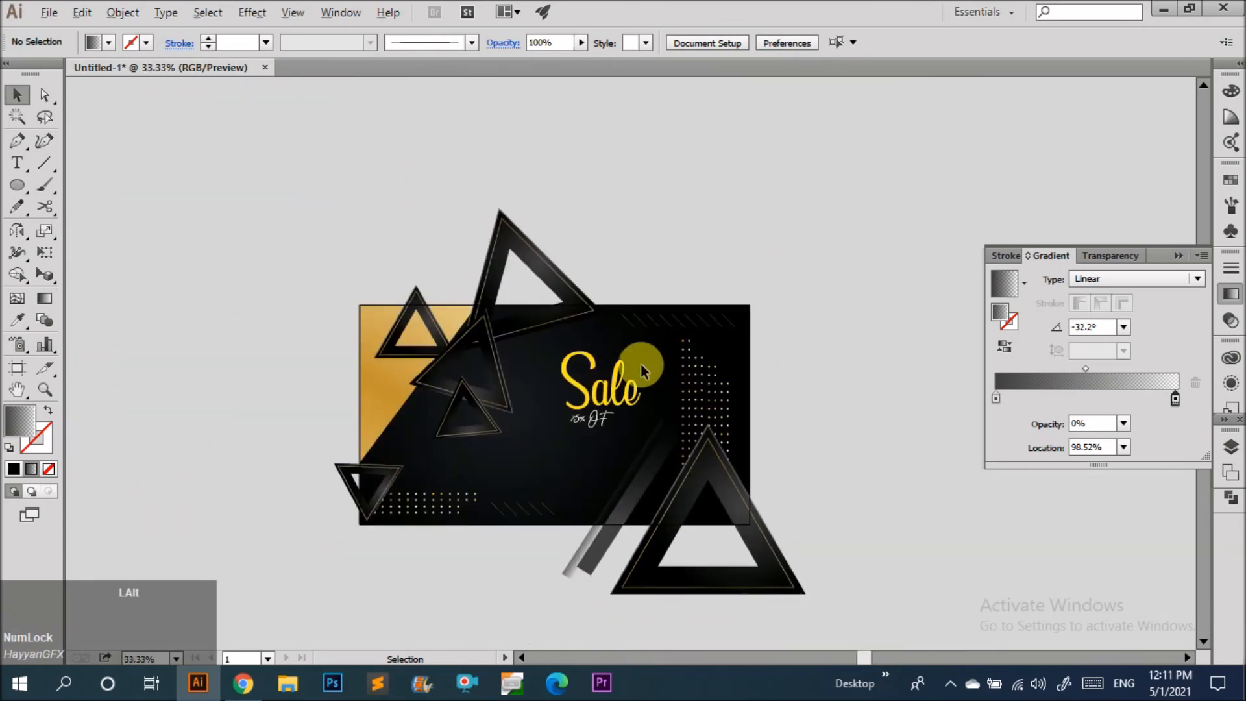
{"action": "scroll", "coordinate": [546, 519], "scroll_direction": "up", "scroll_amount": 1}
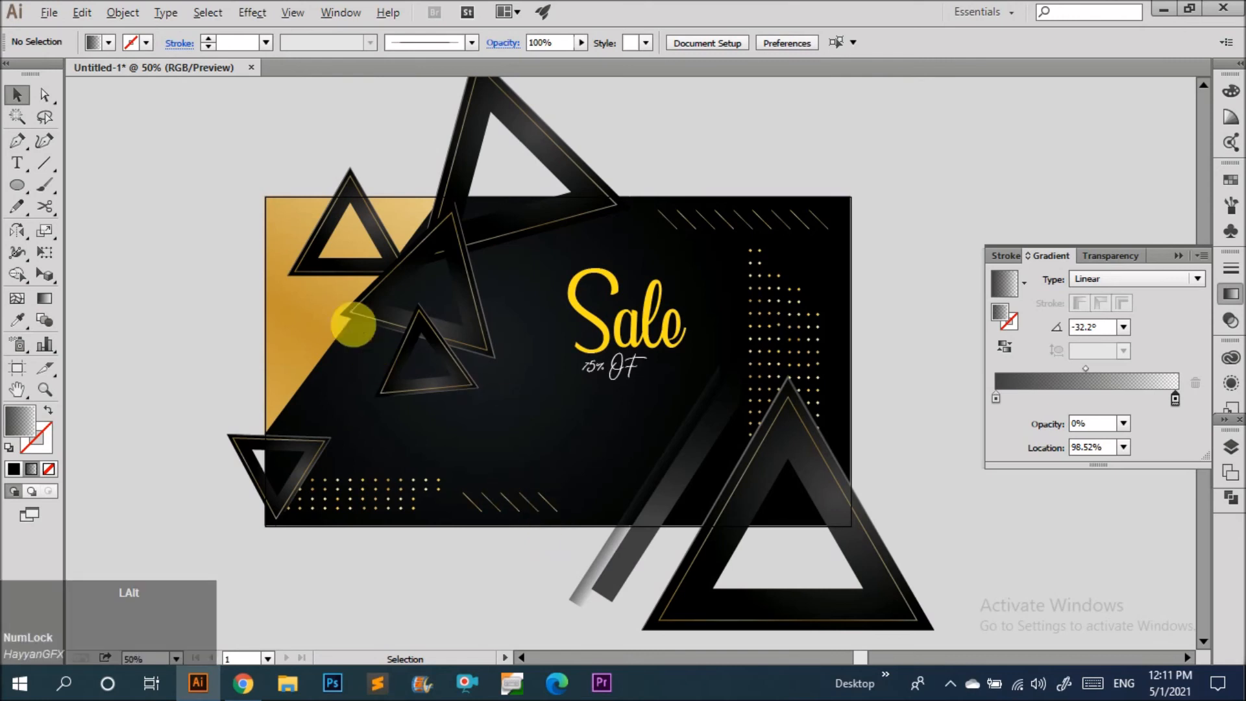
{"action": "scroll", "coordinate": [302, 254], "scroll_direction": "up", "scroll_amount": 1}
{"action": "left_click", "coordinate": [299, 263]}
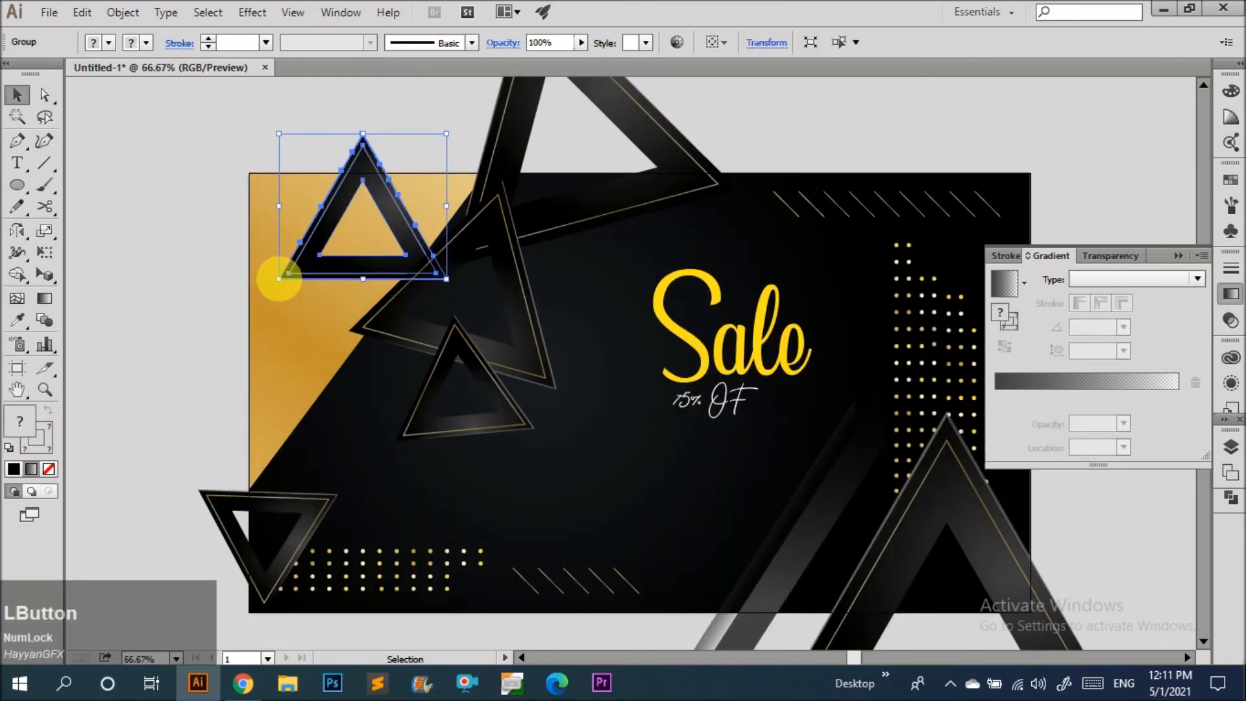
{"action": "left_click_drag", "start_coordinate": [280, 279], "coordinate": [228, 327]}
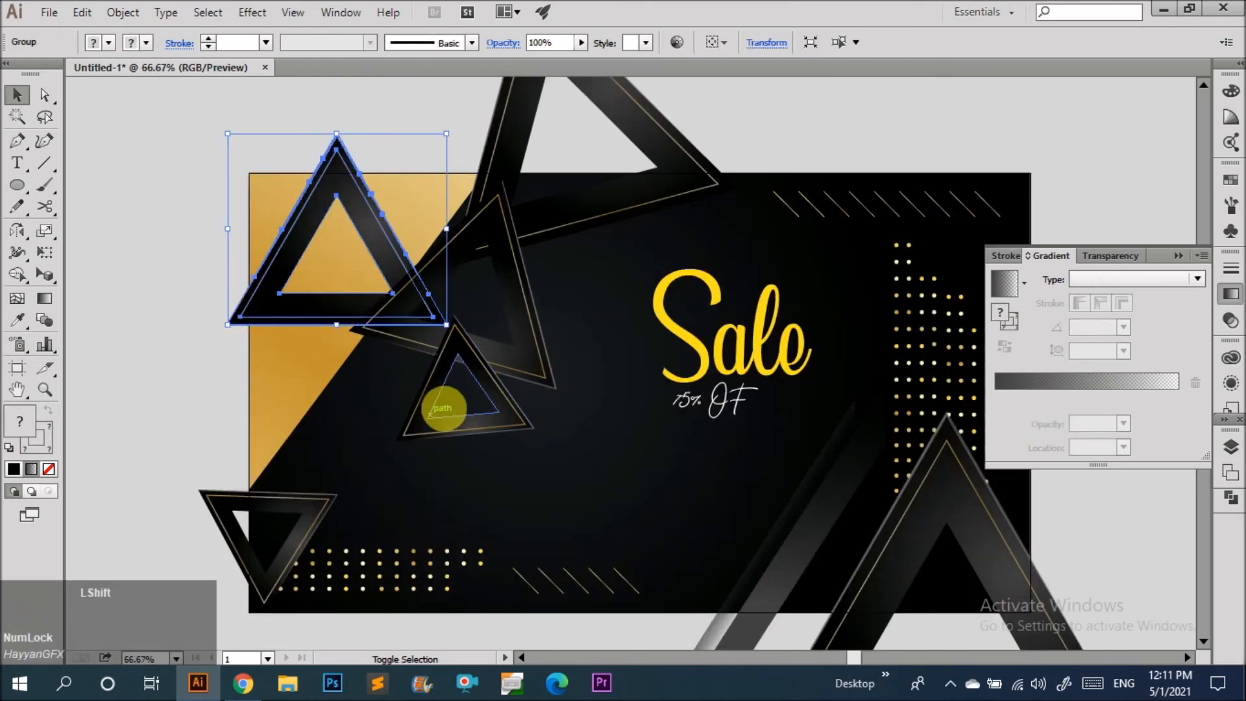
{"action": "left_click_drag", "start_coordinate": [394, 285], "coordinate": [386, 251]}
{"action": "key", "text": "ctrl+z"}
Nudge the inner path of the top-left triangle inside its group.
{"action": "double_click", "coordinate": [386, 265]}
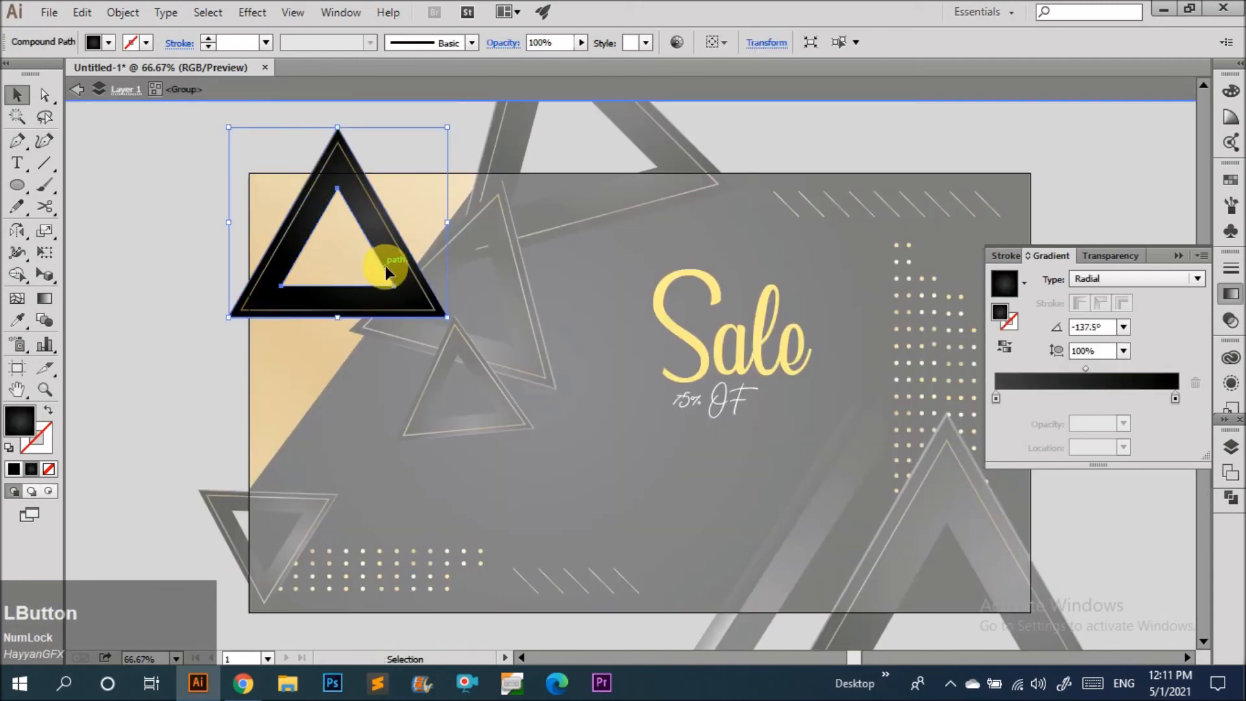
{"action": "double_click", "coordinate": [391, 279]}
{"action": "left_click", "coordinate": [392, 280]}
{"action": "left_click_drag", "start_coordinate": [394, 286], "coordinate": [383, 278]}
{"action": "double_click", "coordinate": [178, 204]}
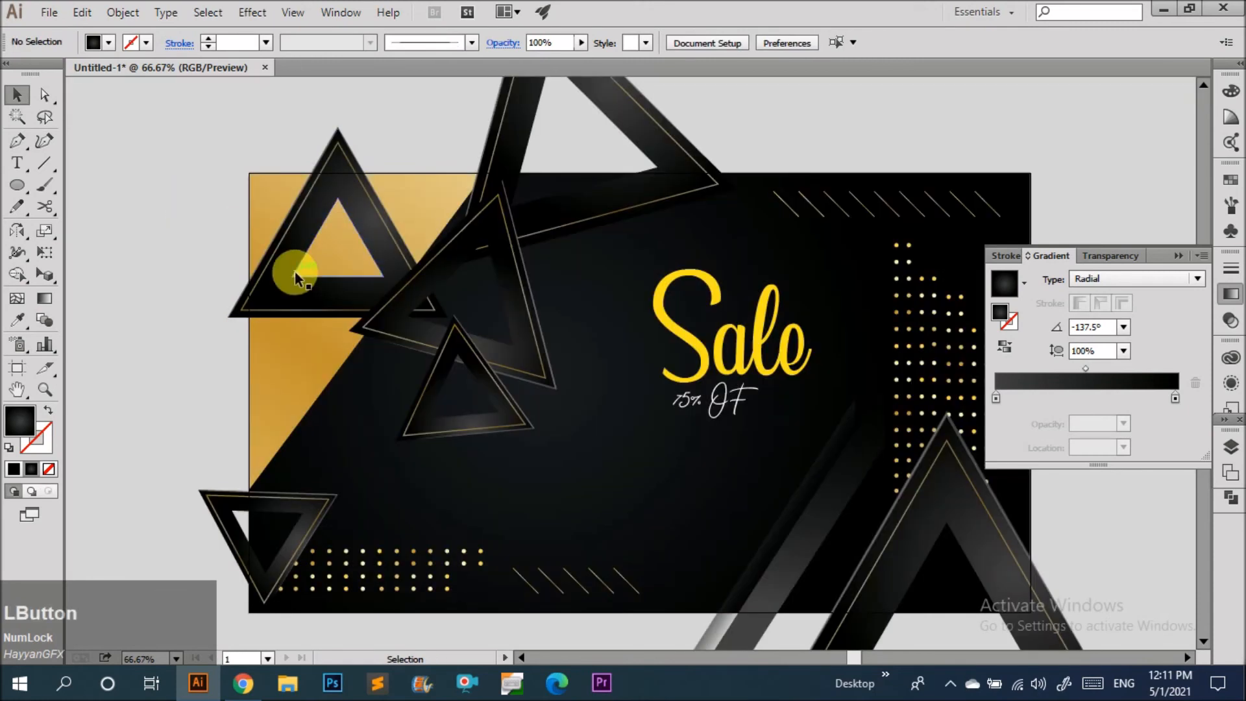
Select all five outlined triangles and apply a Drop Shadow with 75% opacity, 7 pt offsets and 7 pt blur.
{"action": "left_click", "coordinate": [295, 274]}
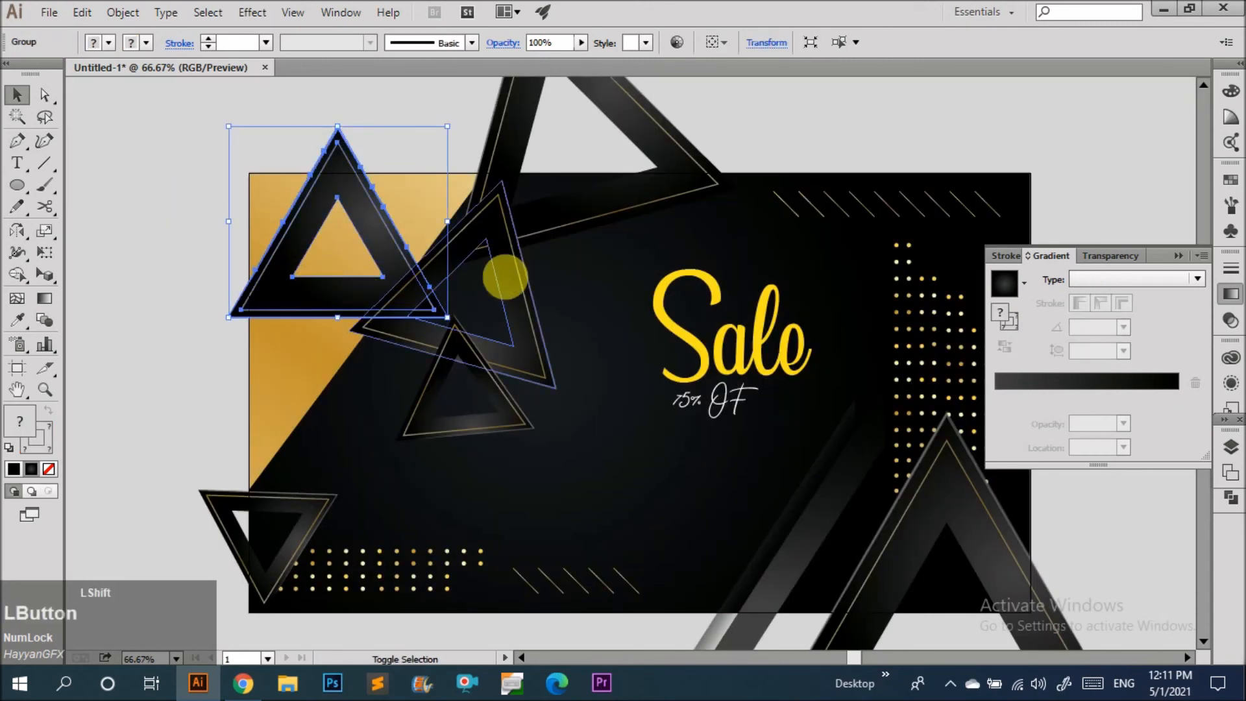
{"action": "left_click", "coordinate": [555, 232], "text": "shift"}
{"action": "left_click", "coordinate": [556, 231], "text": "shift"}
{"action": "left_click", "coordinate": [493, 426], "text": "shift"}
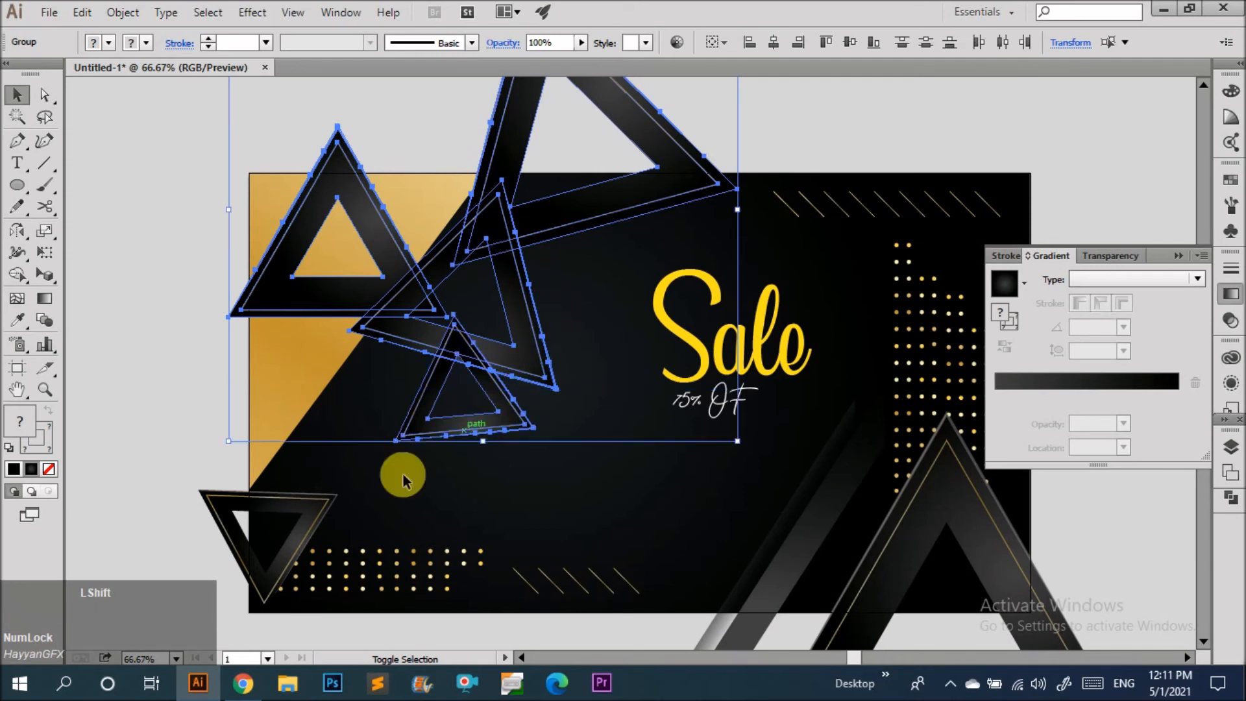
{"action": "left_click", "coordinate": [318, 515], "text": "shift"}
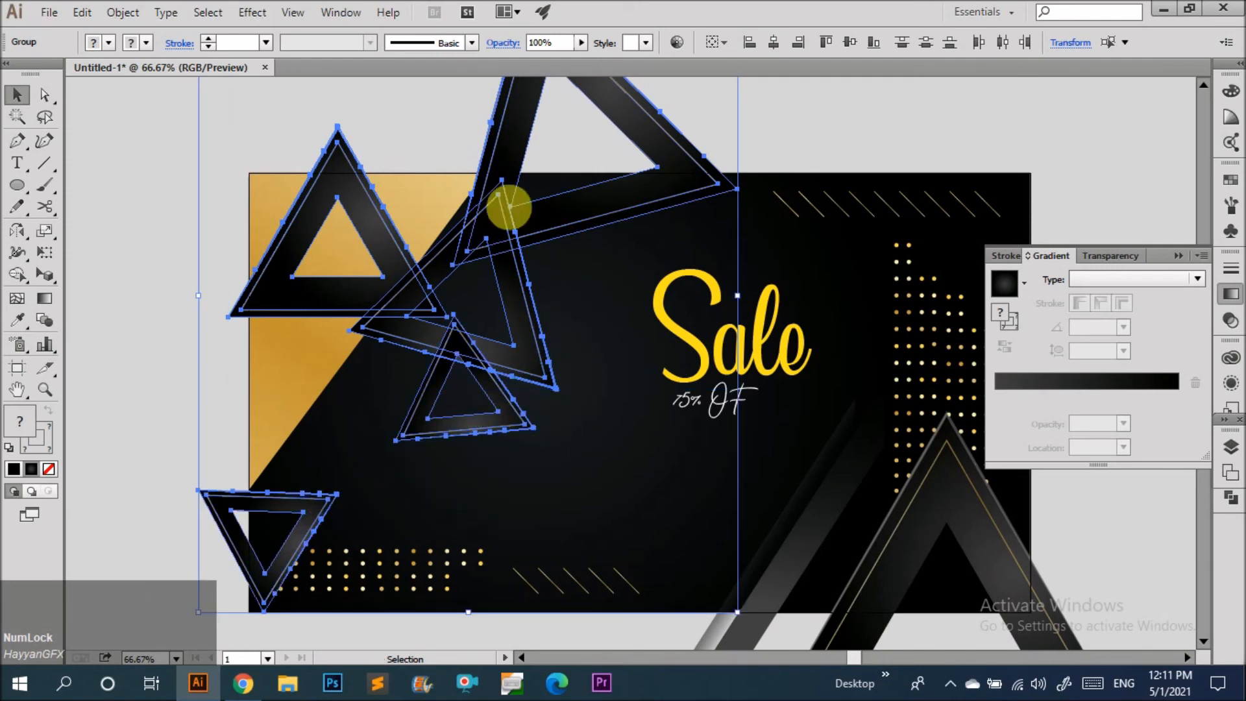
{"action": "left_click", "coordinate": [253, 12]}
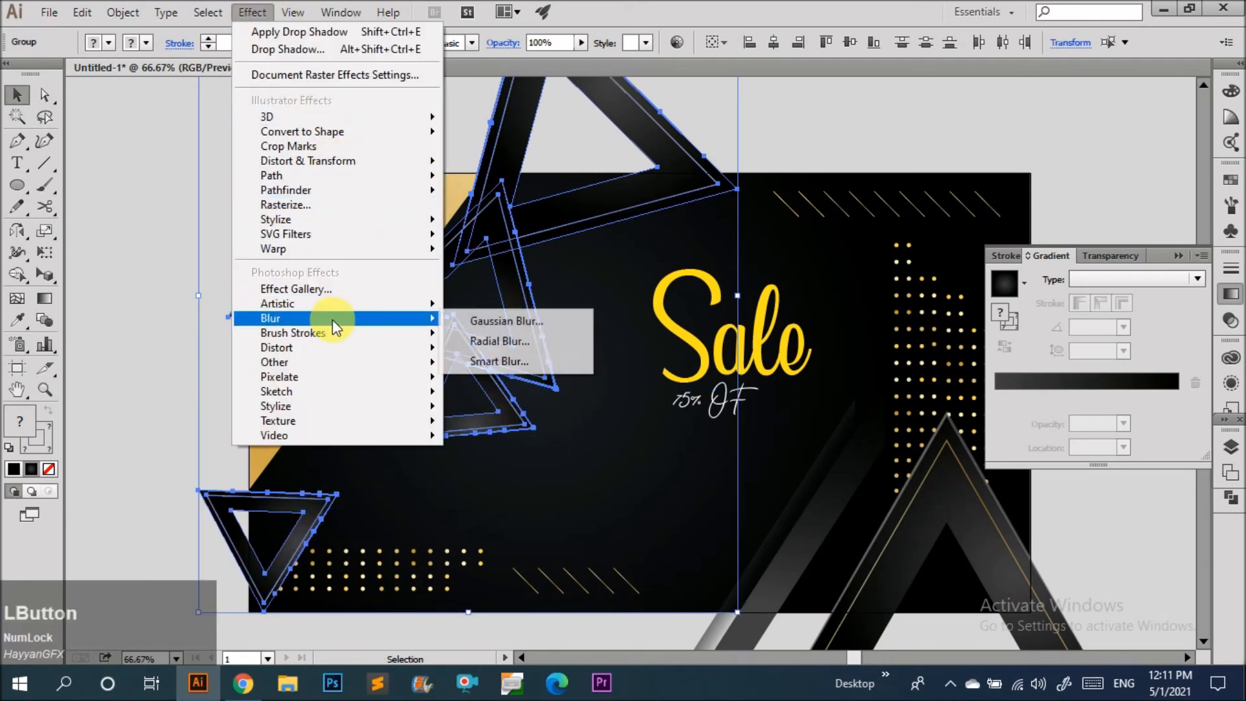
{"action": "mouse_move", "coordinate": [375, 223]}
{"action": "left_click", "coordinate": [467, 224]}
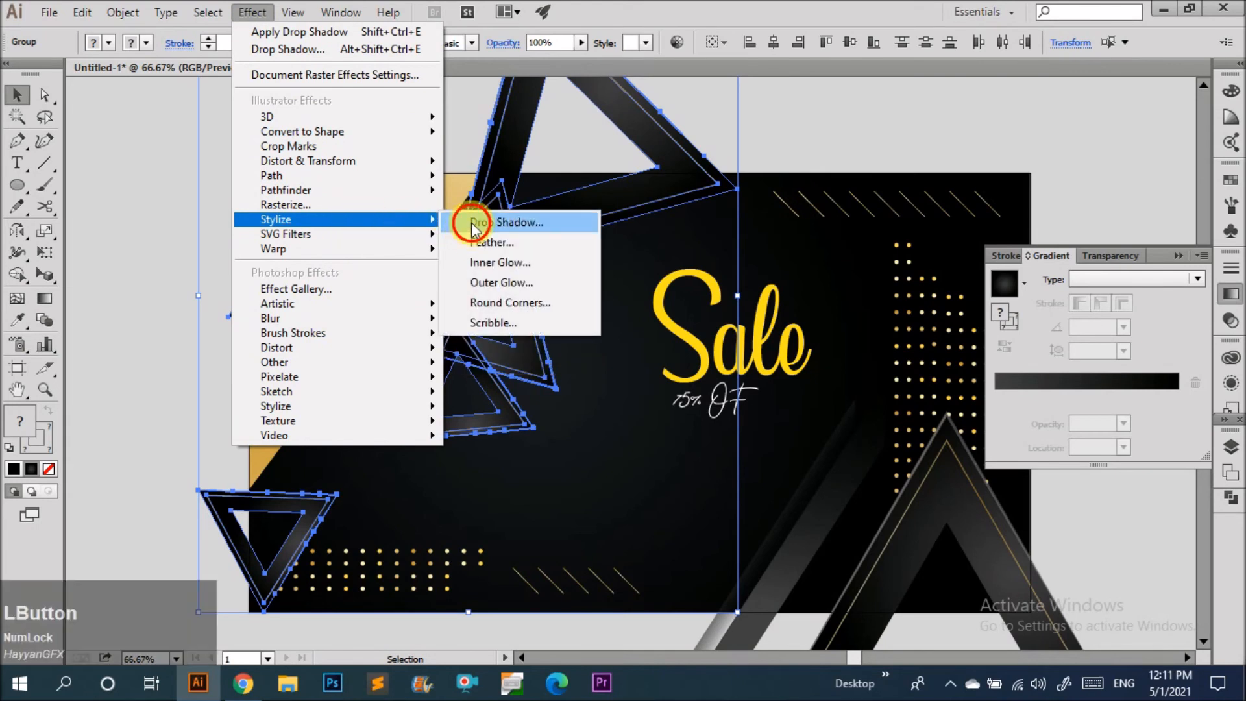
{"action": "left_click", "coordinate": [857, 281]}
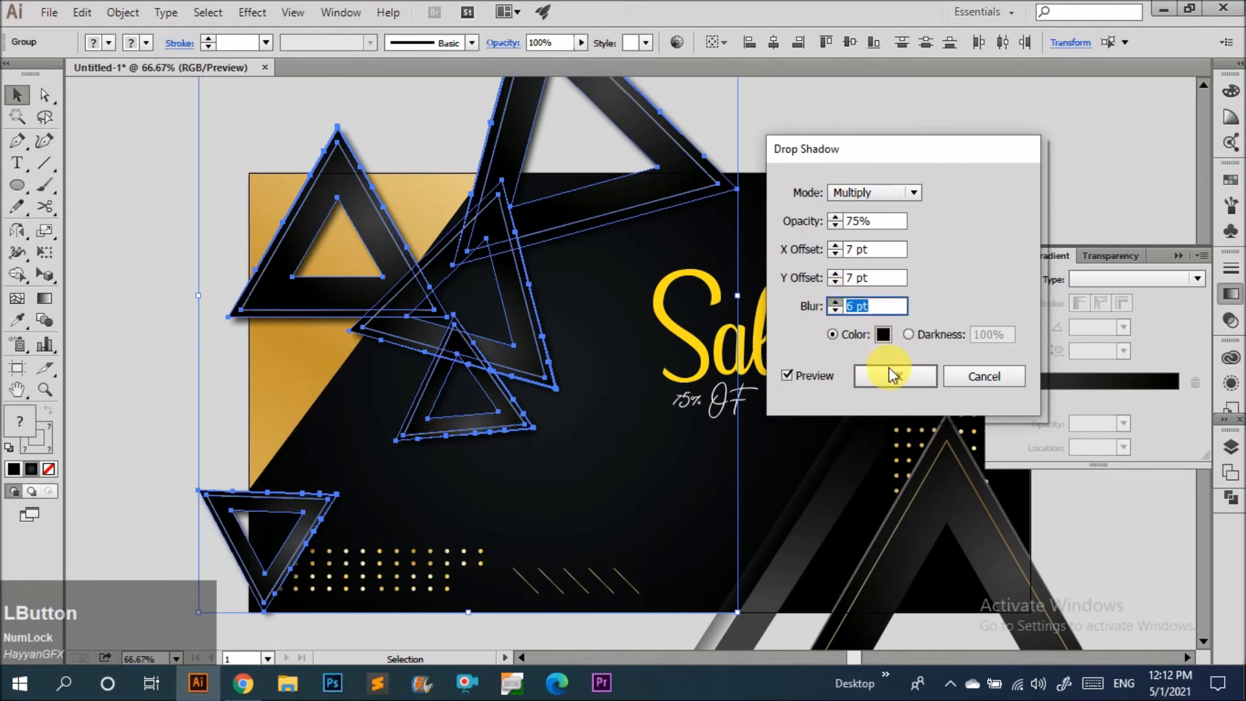
{"action": "key", "text": "Up"}
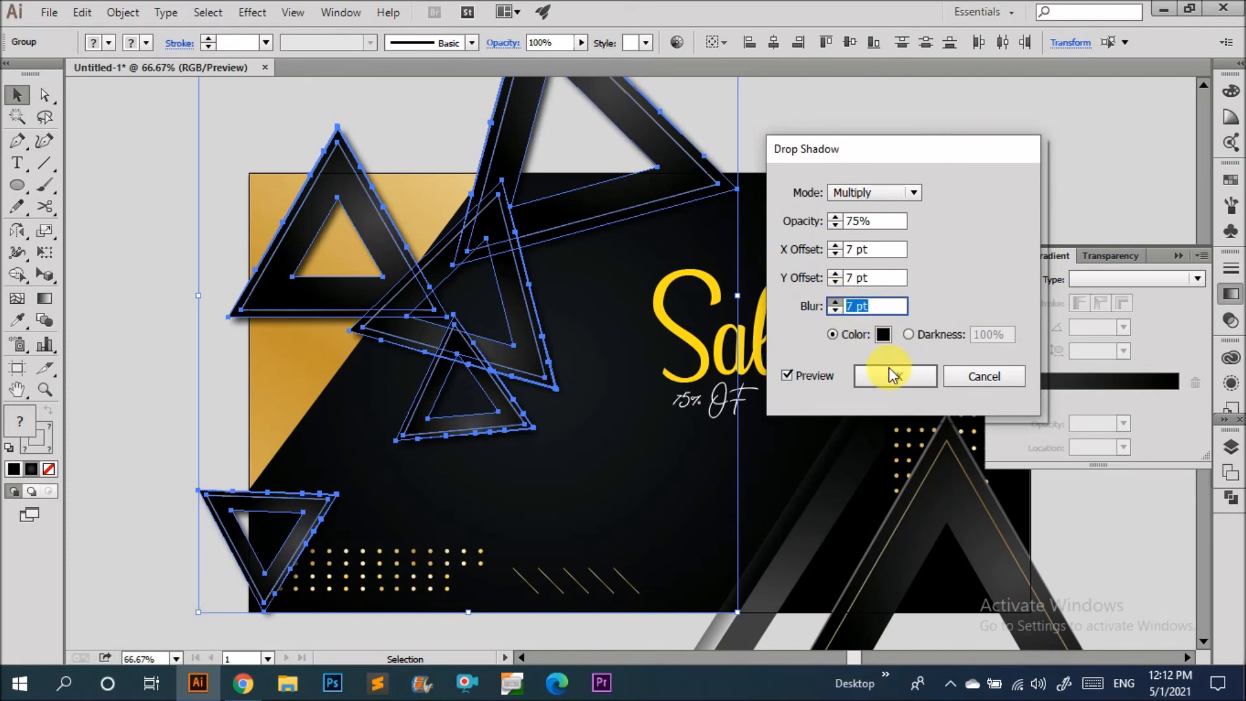
{"action": "left_click", "coordinate": [892, 376]}
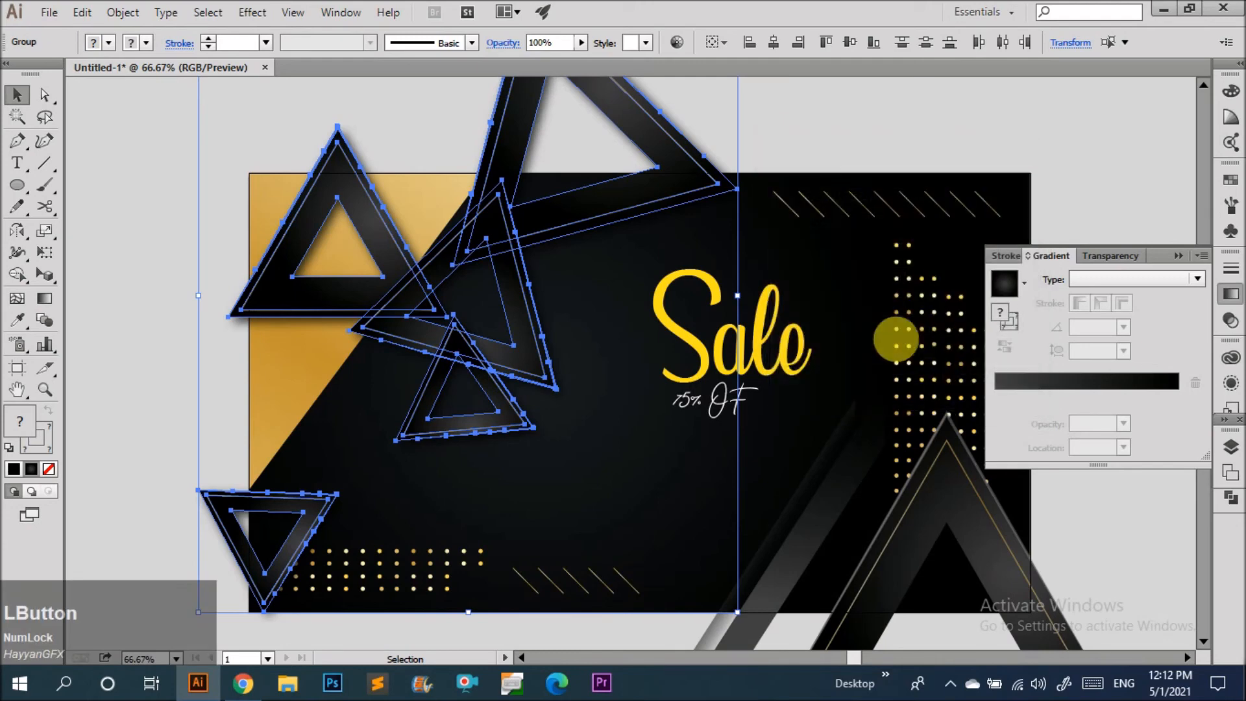
Draw a rectangle covering the banner and make a clipping mask of all the artwork with it.
{"action": "left_click", "coordinate": [823, 167]}
{"action": "scroll", "coordinate": [136, 306], "scroll_direction": "down", "scroll_amount": 3}
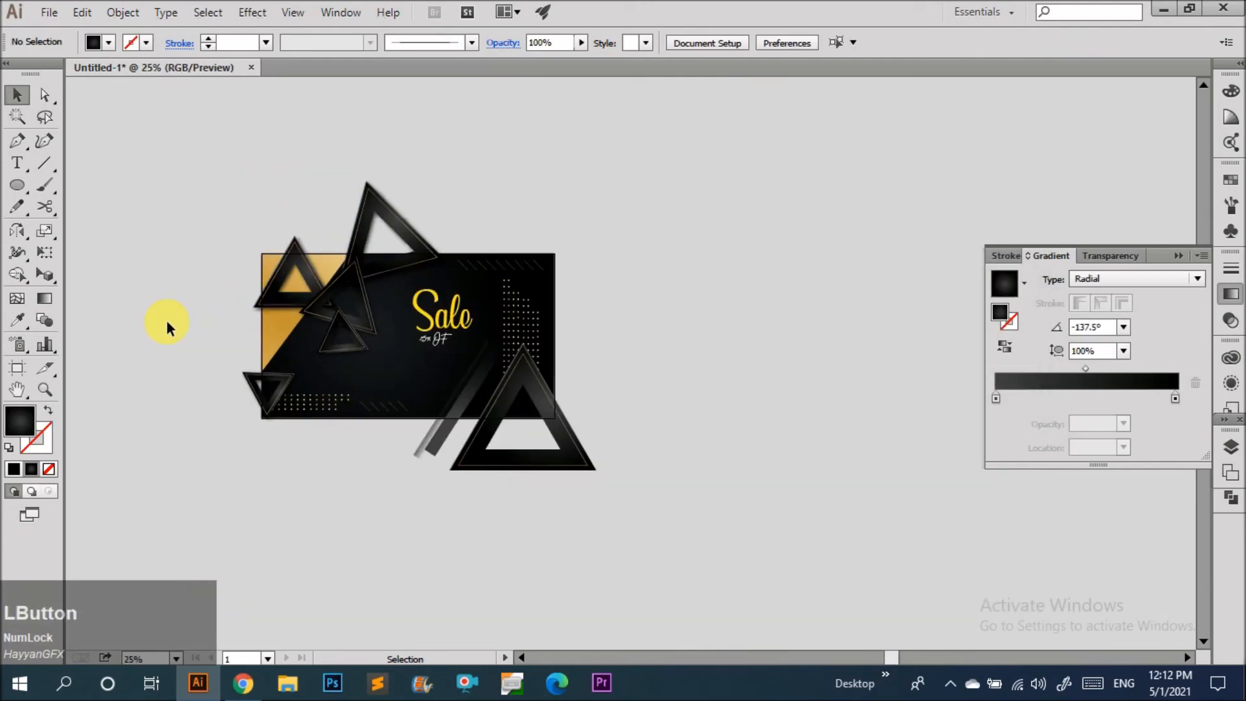
{"action": "scroll", "coordinate": [295, 351], "scroll_direction": "up", "scroll_amount": 2}
{"action": "scroll", "coordinate": [475, 355], "scroll_direction": "up", "scroll_amount": 1}
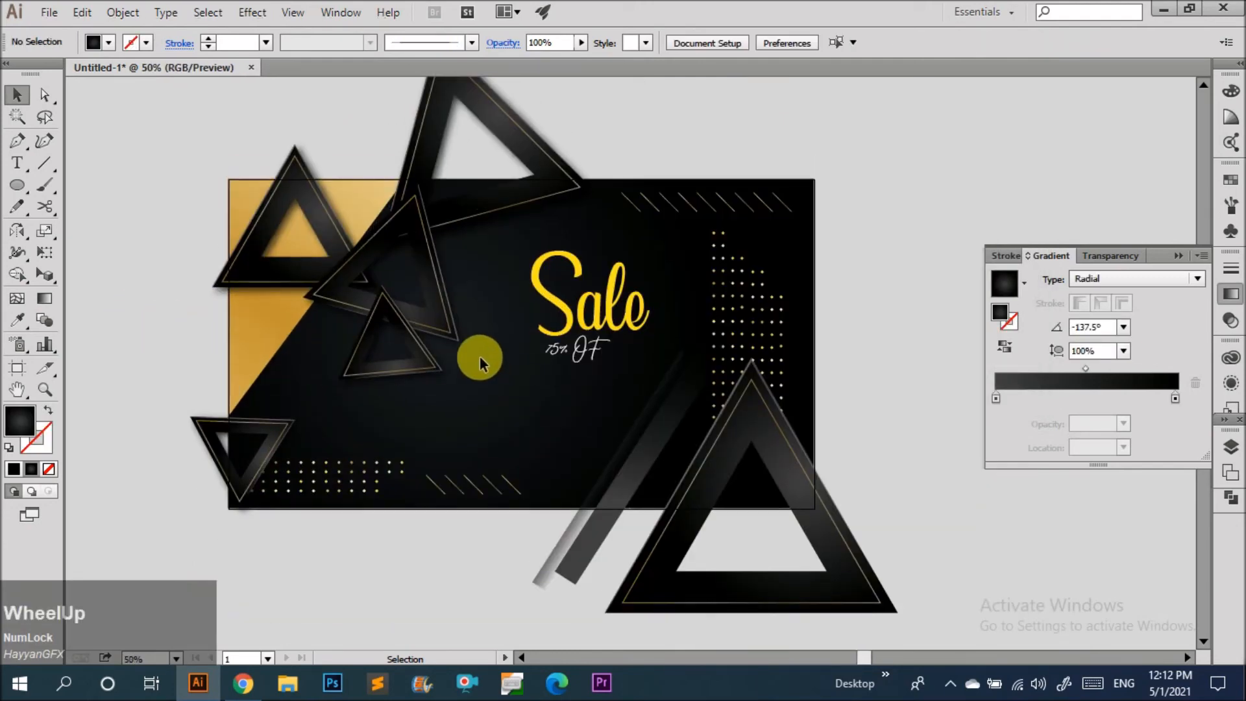
{"action": "key", "text": "m"}
{"action": "left_click_drag", "start_coordinate": [816, 508], "coordinate": [229, 181]}
{"action": "key", "text": "v"}
{"action": "left_click_drag", "start_coordinate": [173, 134], "coordinate": [913, 578]}
{"action": "right_click", "coordinate": [757, 441]}
{"action": "left_click", "coordinate": [823, 547]}
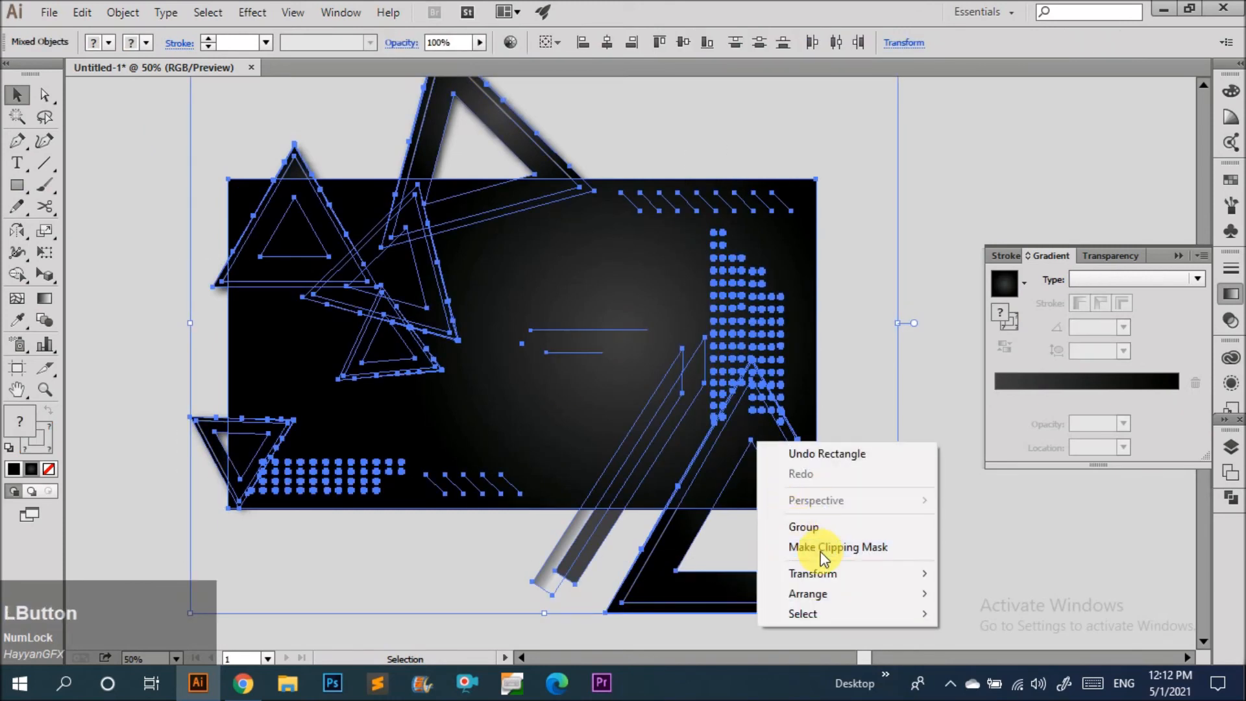
Draw a small circle in the banner's dark area and give it no fill and a 2 pt stroke.
{"action": "left_click", "coordinate": [960, 403]}
{"action": "scroll", "coordinate": [645, 403], "scroll_direction": "down", "scroll_amount": 3}
{"action": "scroll", "coordinate": [460, 398], "scroll_direction": "up", "scroll_amount": 2}
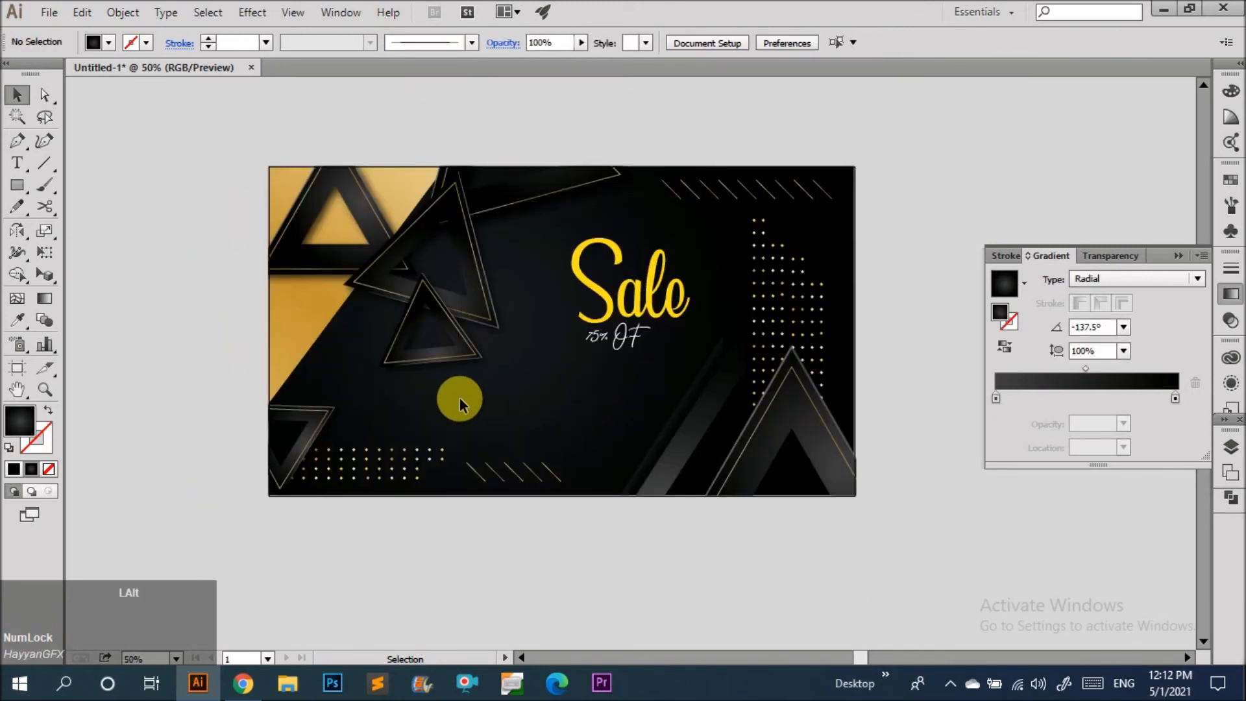
{"action": "scroll", "coordinate": [482, 387], "scroll_direction": "up", "scroll_amount": 1}
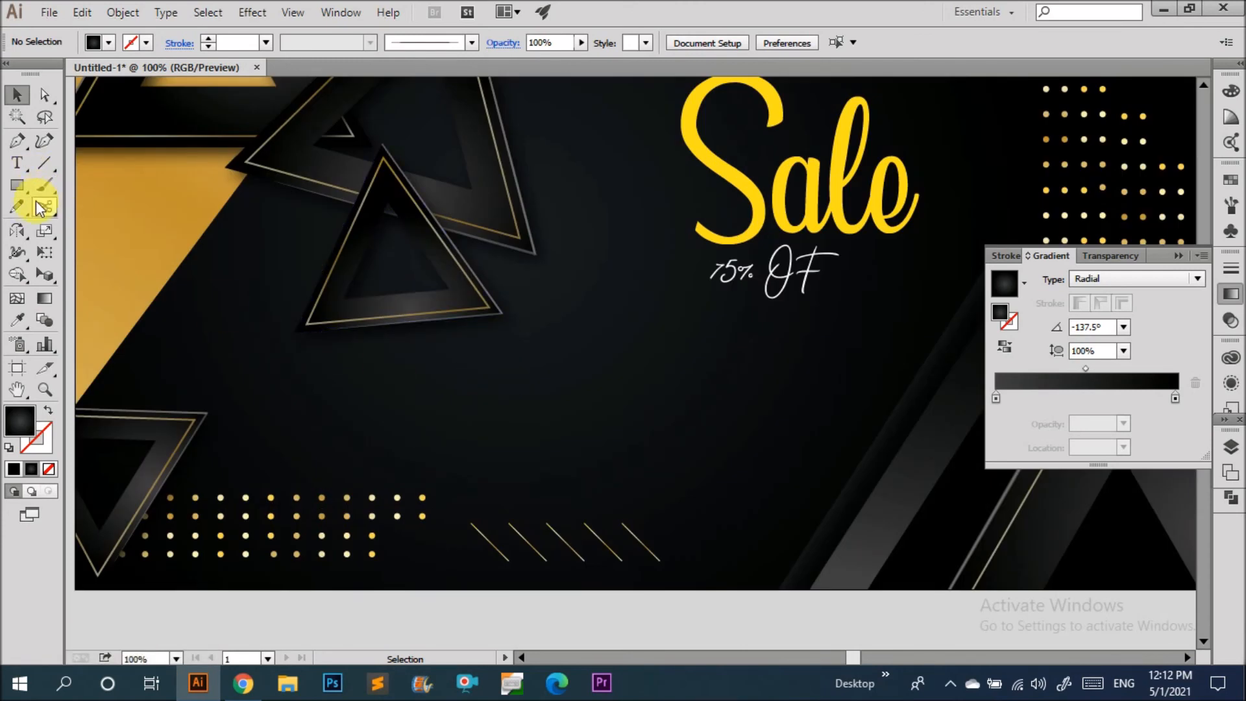
{"action": "key", "text": "l"}
{"action": "left_click_drag", "start_coordinate": [450, 385], "coordinate": [462, 395]}
{"action": "key", "text": "v"}
{"action": "scroll", "coordinate": [454, 392], "scroll_direction": "up", "scroll_amount": 3}
{"action": "left_click", "coordinate": [504, 422]}
{"action": "left_click", "coordinate": [446, 384]}
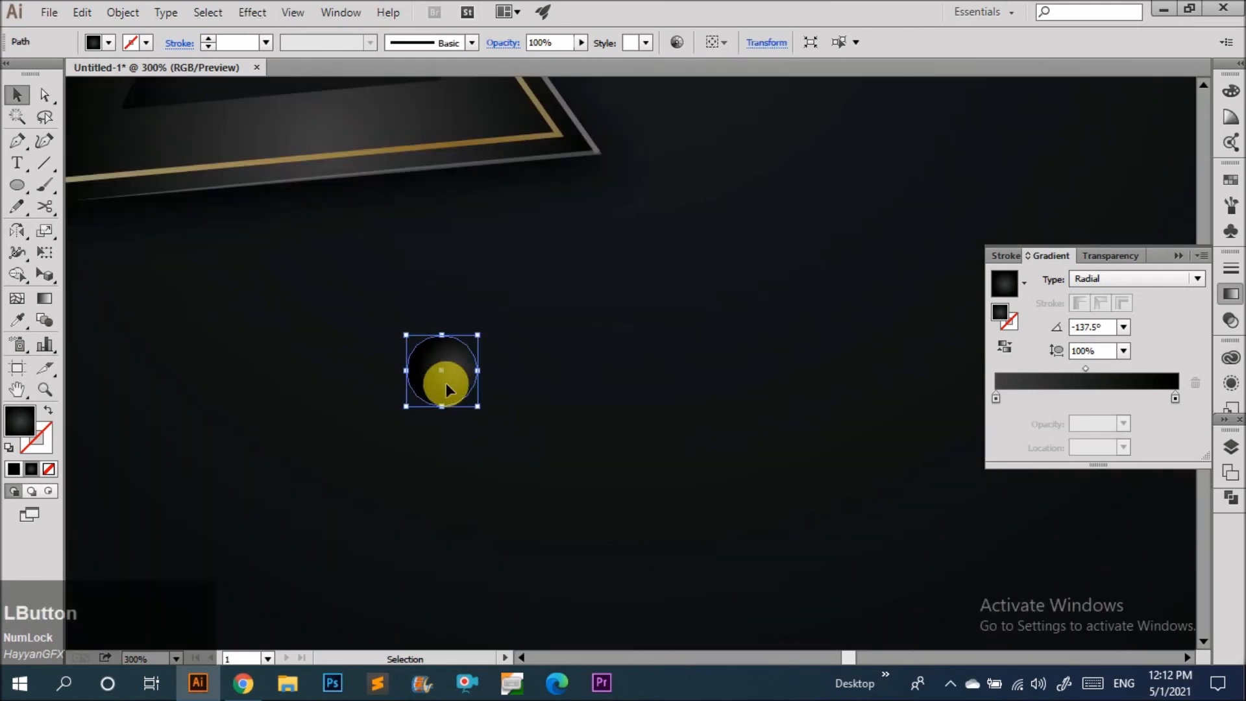
{"action": "key", "text": "slash"}
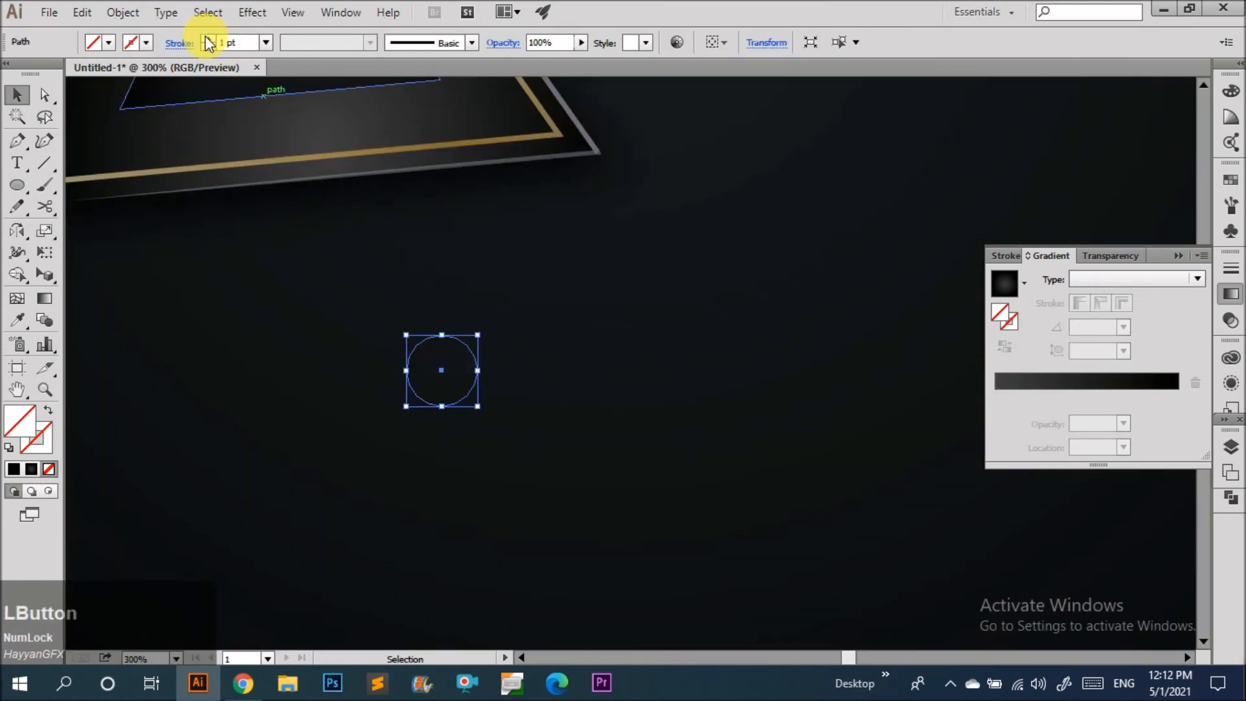
{"action": "left_click", "coordinate": [207, 38]}
{"action": "left_click", "coordinate": [404, 380]}
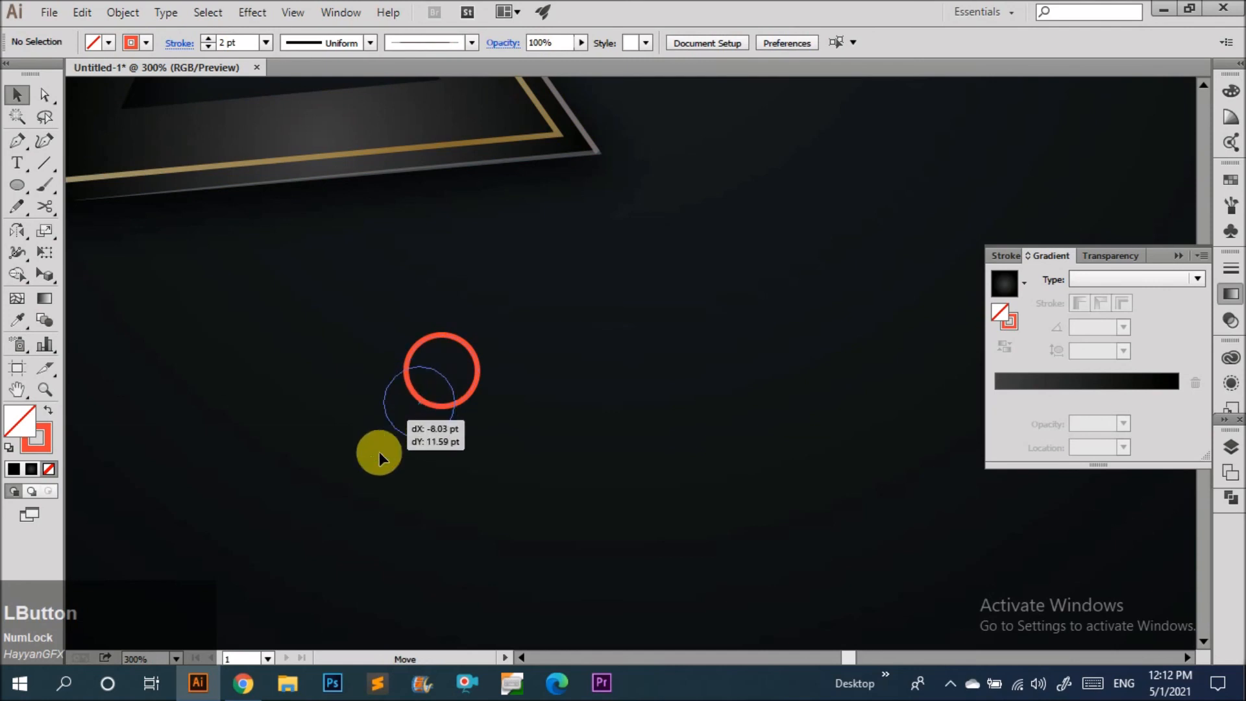
{"action": "left_click_drag", "start_coordinate": [379, 452], "coordinate": [344, 558]}
{"action": "scroll", "coordinate": [384, 348], "scroll_direction": "down", "scroll_amount": 4}
{"action": "left_click", "coordinate": [384, 412]}
{"action": "left_click_drag", "start_coordinate": [391, 389], "coordinate": [575, 395]}
{"action": "key", "text": "ctrl+z"}
{"action": "key", "text": "ctrl+z"}
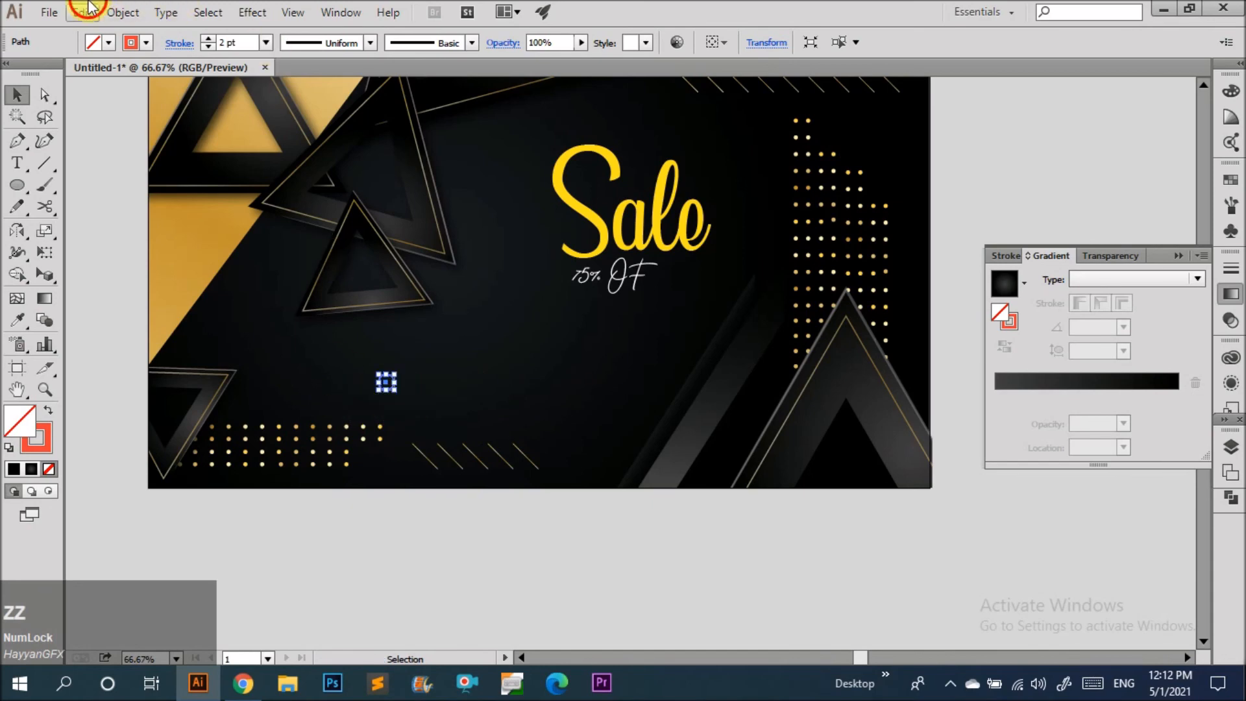
Expand the circle's stroke into a ring shape and set its opacity to 26%.
{"action": "left_click", "coordinate": [122, 13]}
{"action": "left_click", "coordinate": [176, 208]}
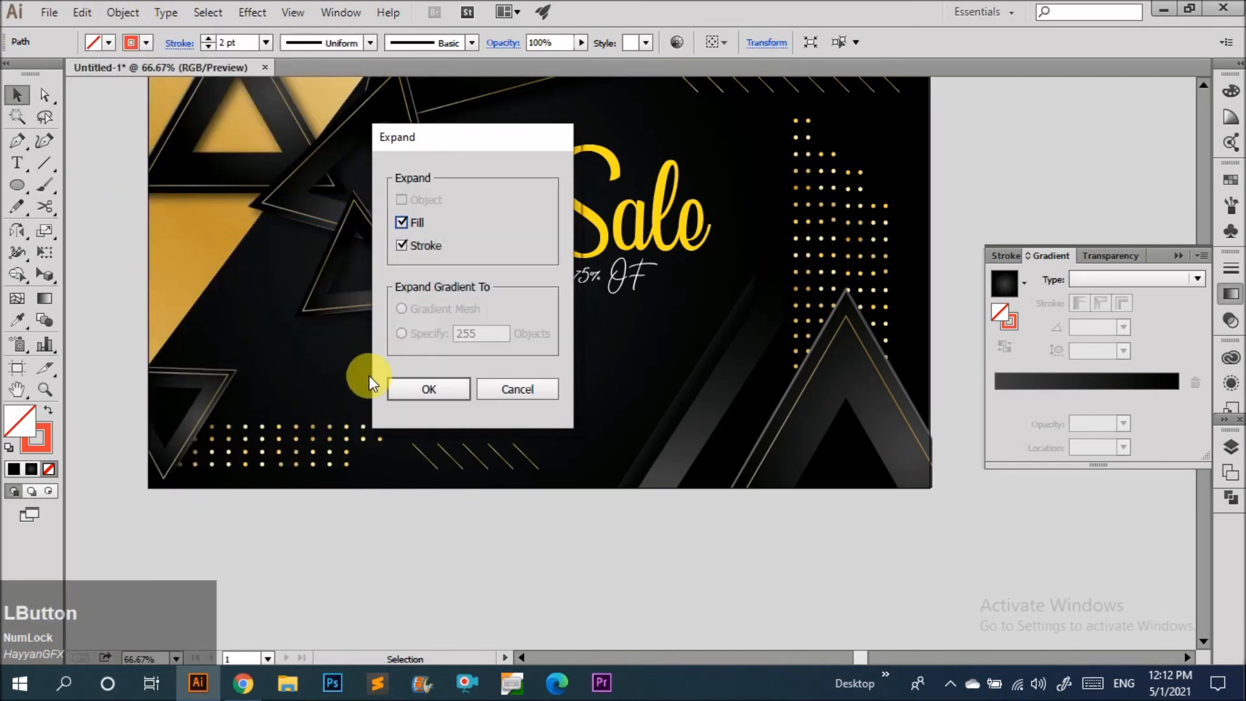
{"action": "left_click", "coordinate": [430, 388]}
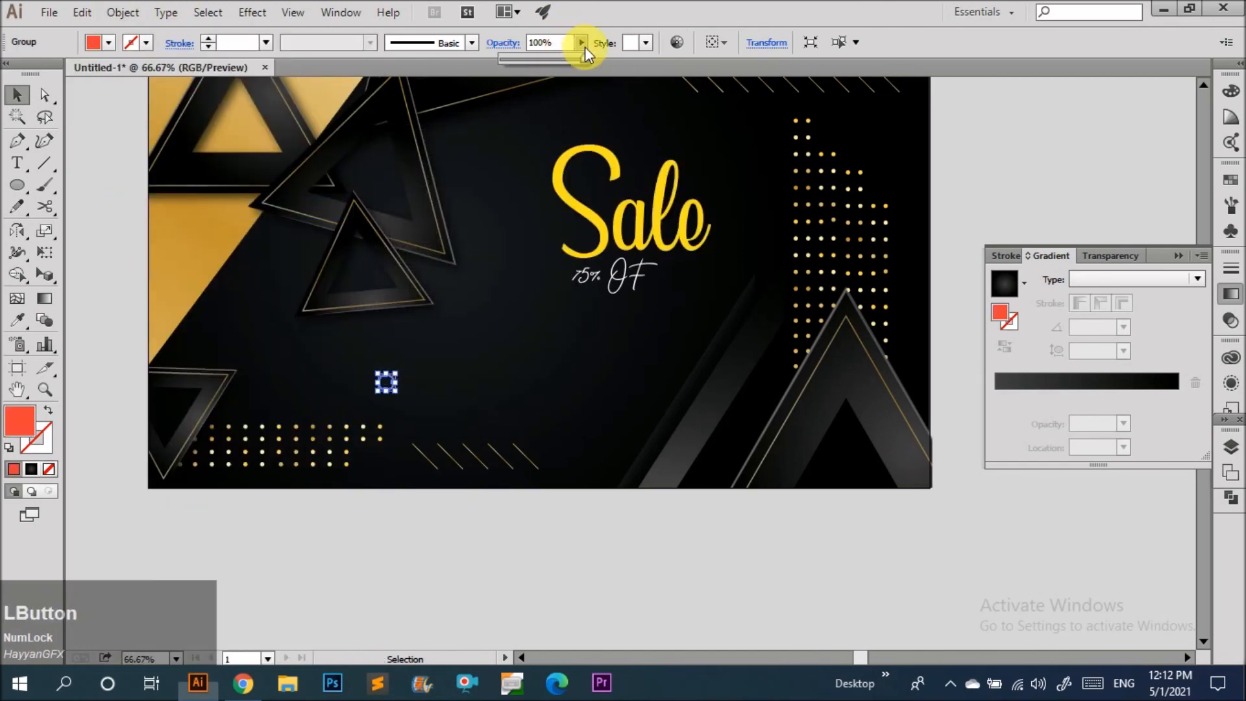
{"action": "left_click", "coordinate": [424, 379]}
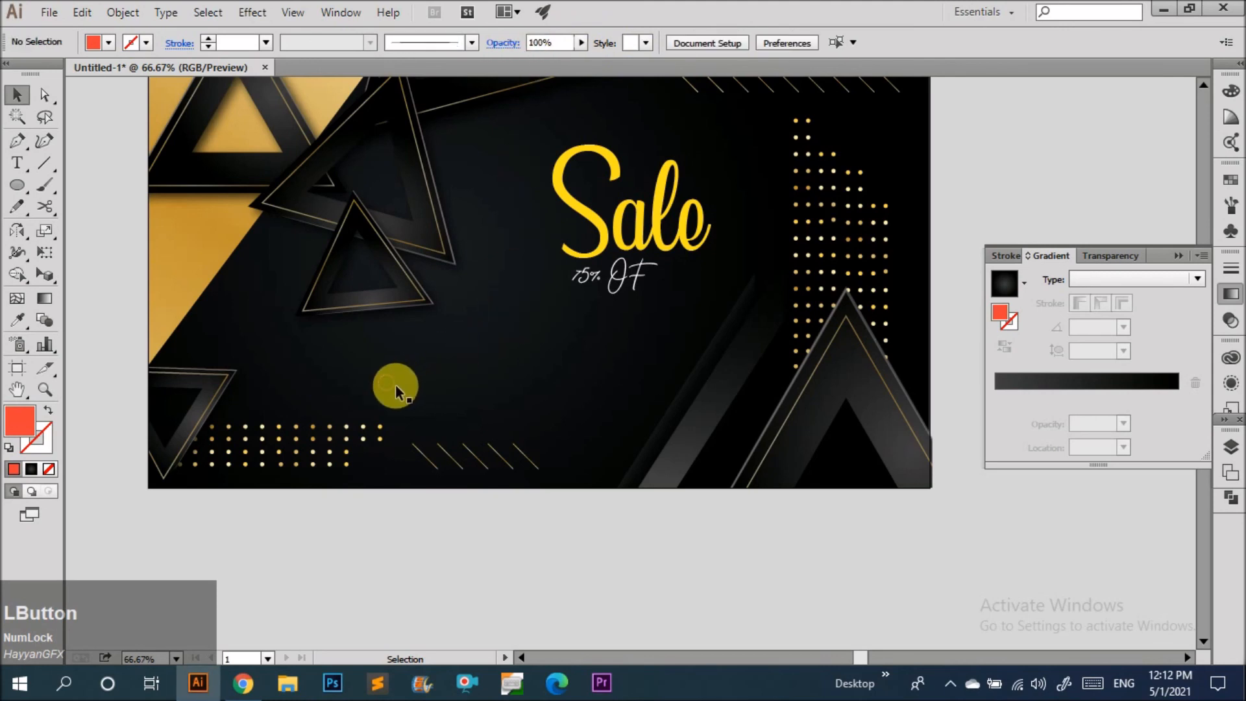
{"action": "left_click", "coordinate": [395, 388]}
{"action": "scroll", "coordinate": [393, 389], "scroll_direction": "up", "scroll_amount": 4}
{"action": "scroll", "coordinate": [399, 384], "scroll_direction": "up", "scroll_amount": 3}
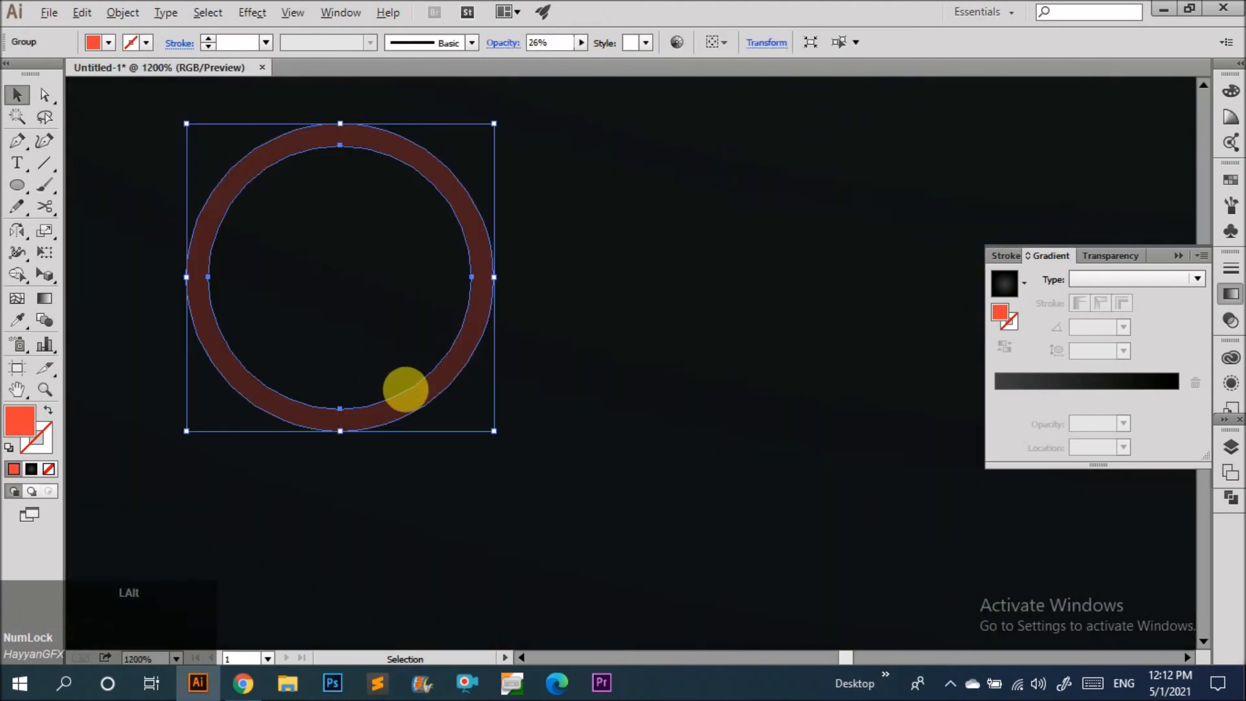
{"action": "scroll", "coordinate": [419, 388], "scroll_direction": "down", "scroll_amount": 8}
Fill the ring with white.
{"action": "left_click", "coordinate": [109, 43]}
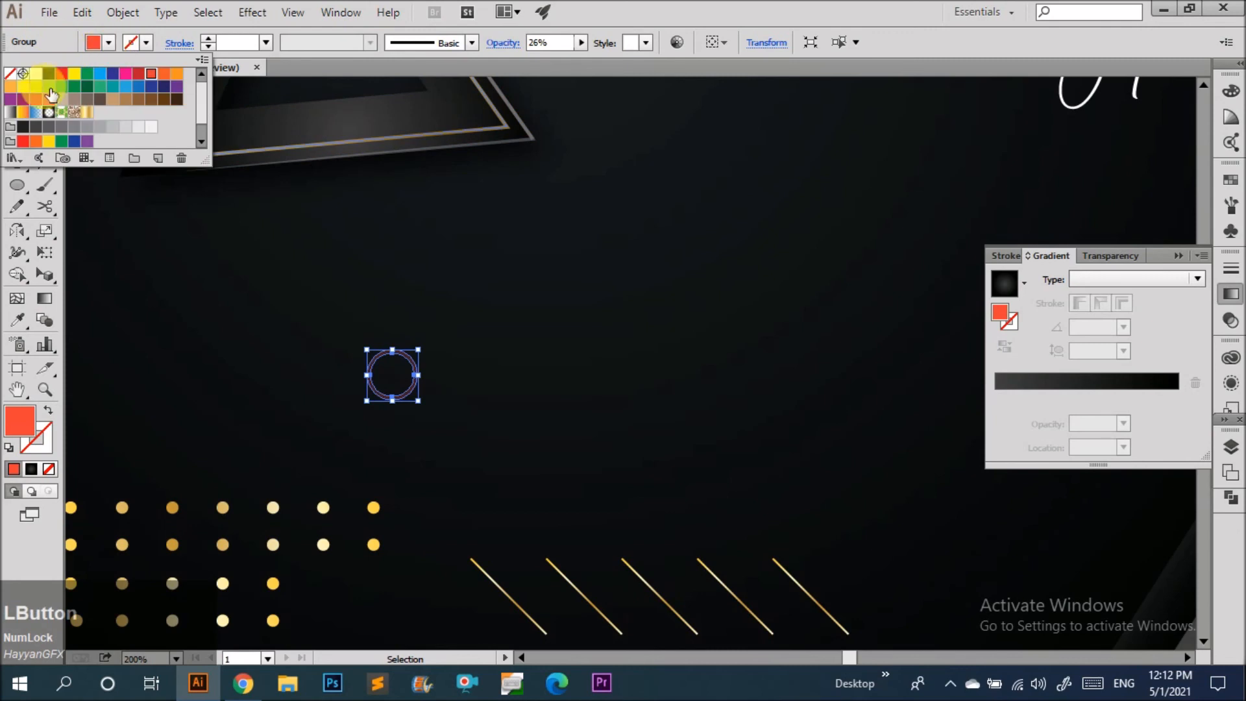
{"action": "left_click", "coordinate": [26, 73]}
{"action": "left_click", "coordinate": [306, 386]}
{"action": "left_click", "coordinate": [404, 398]}
Duplicate the ring several times, scattering the copies across the banner.
{"action": "scroll", "coordinate": [413, 395], "scroll_direction": "down", "scroll_amount": 3}
{"action": "left_click_drag", "start_coordinate": [411, 398], "coordinate": [233, 310]}
{"action": "left_click_drag", "start_coordinate": [408, 359], "coordinate": [693, 497]}
{"action": "left_click_drag", "start_coordinate": [693, 497], "coordinate": [810, 353]}
{"action": "left_click_drag", "start_coordinate": [810, 352], "coordinate": [568, 279]}
{"action": "scroll", "coordinate": [594, 365], "scroll_direction": "up", "scroll_amount": 3}
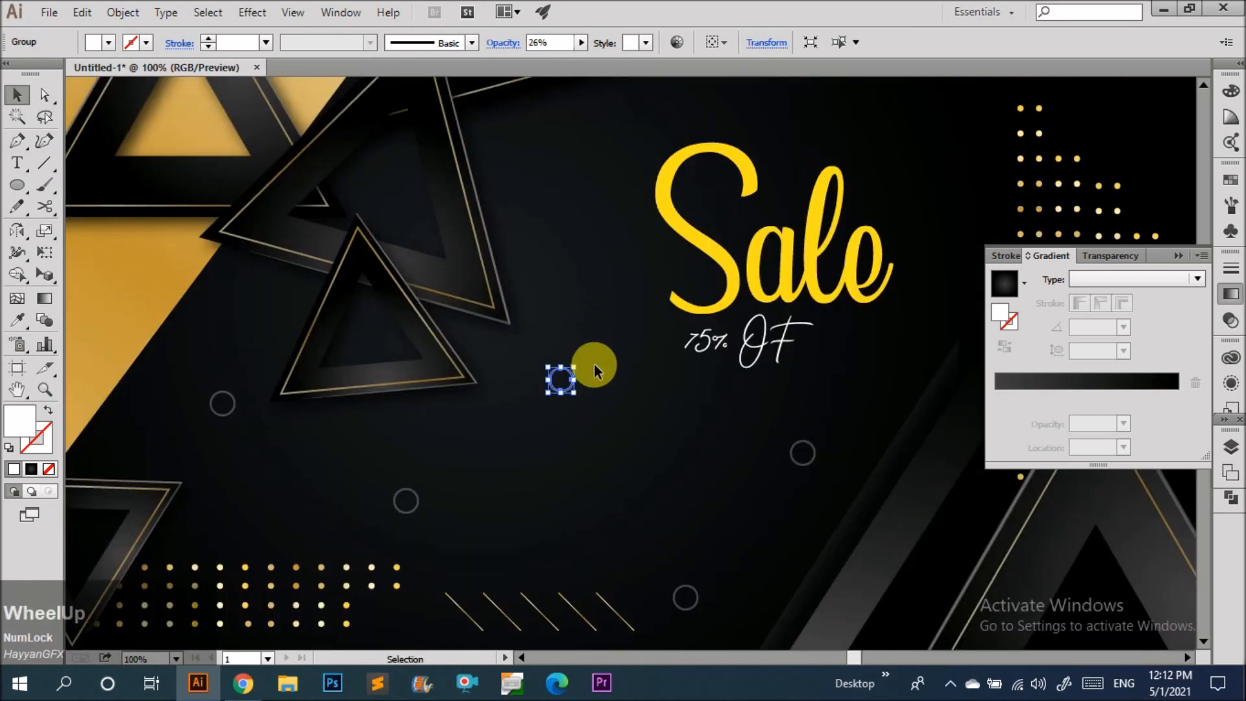
{"action": "left_click_drag", "start_coordinate": [567, 389], "coordinate": [581, 149]}
{"action": "left_click", "coordinate": [637, 327]}
{"action": "scroll", "coordinate": [531, 434], "scroll_direction": "down", "scroll_amount": 5}
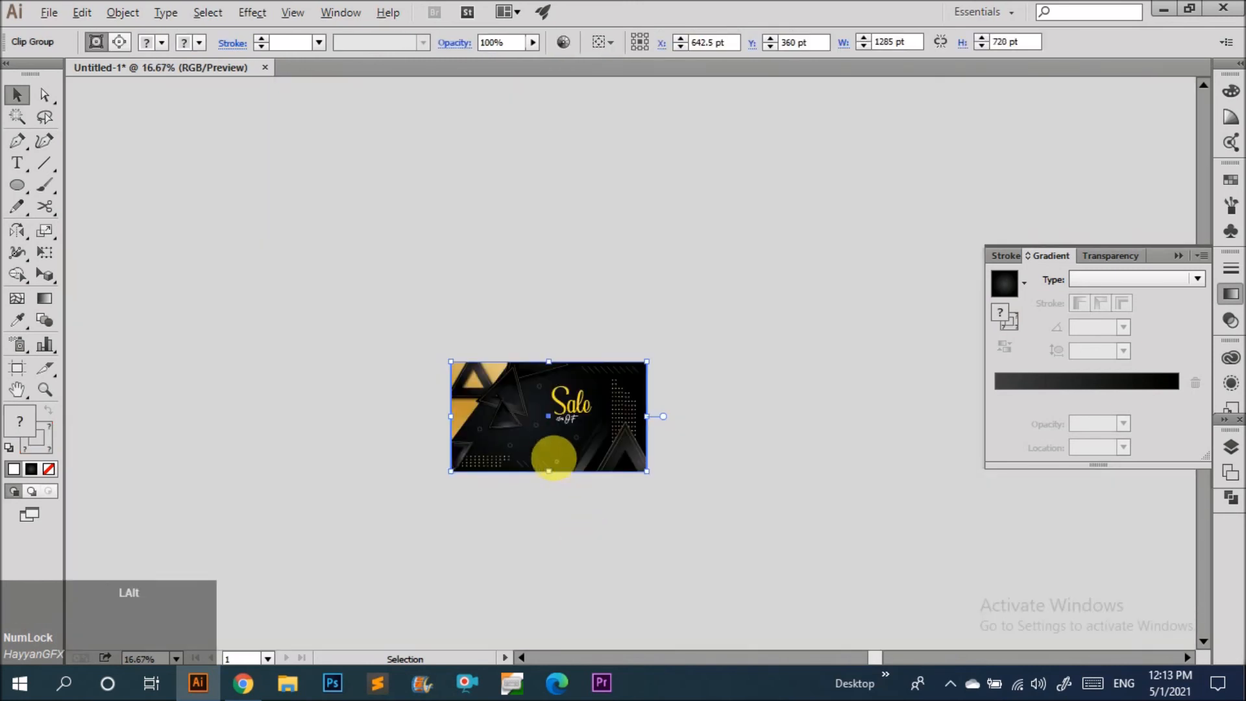
Delete the ring copy near the banner's center.
{"action": "scroll", "coordinate": [551, 455], "scroll_direction": "up", "scroll_amount": 3}
{"action": "left_click", "coordinate": [879, 493]}
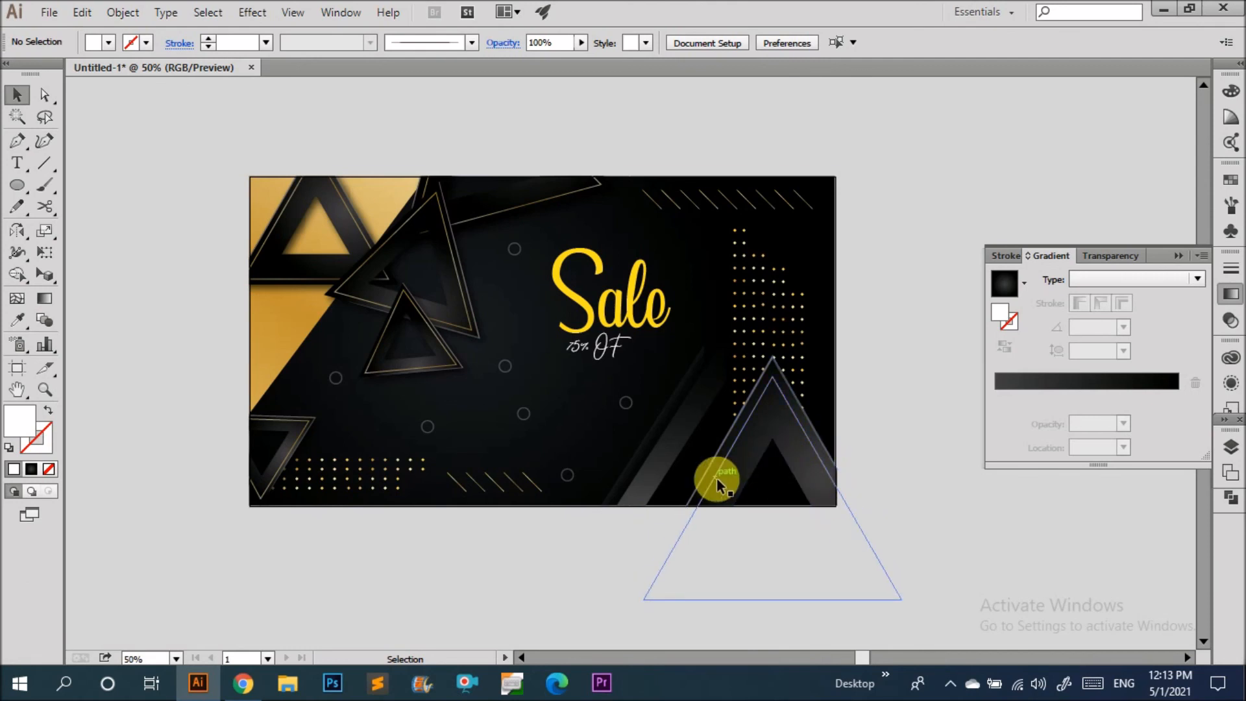
{"action": "left_click", "coordinate": [506, 373]}
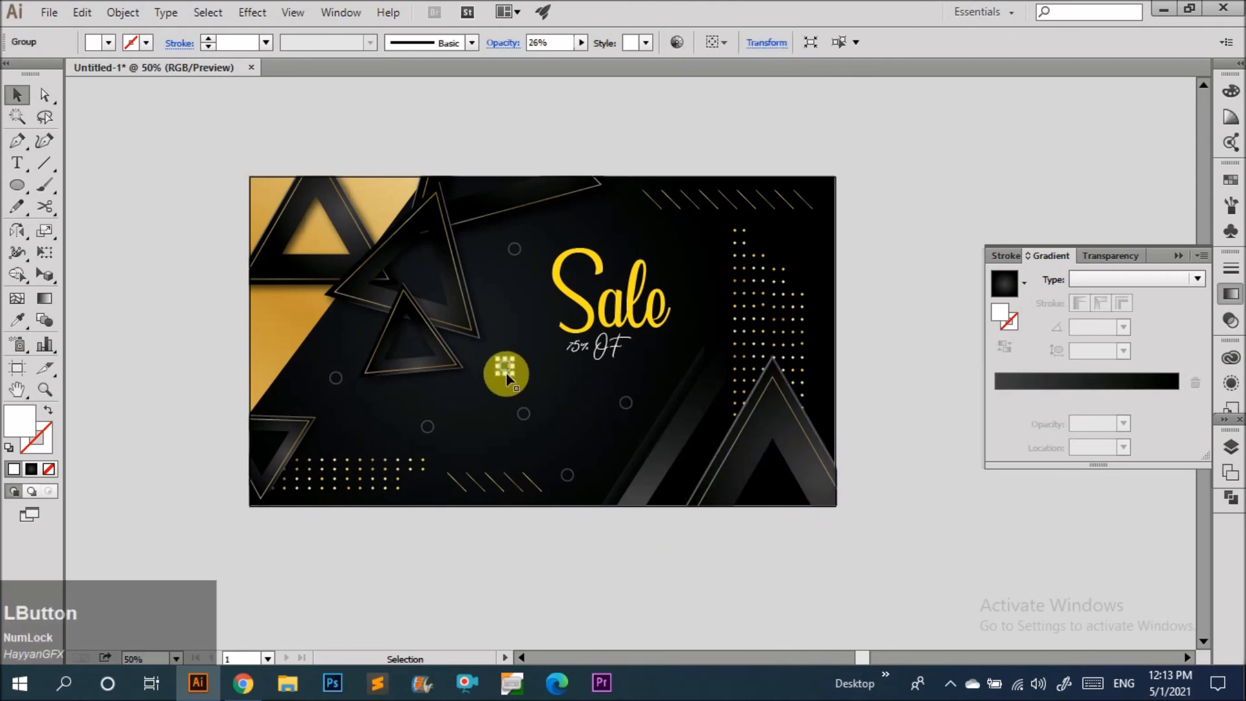
{"action": "key", "text": "Delete"}
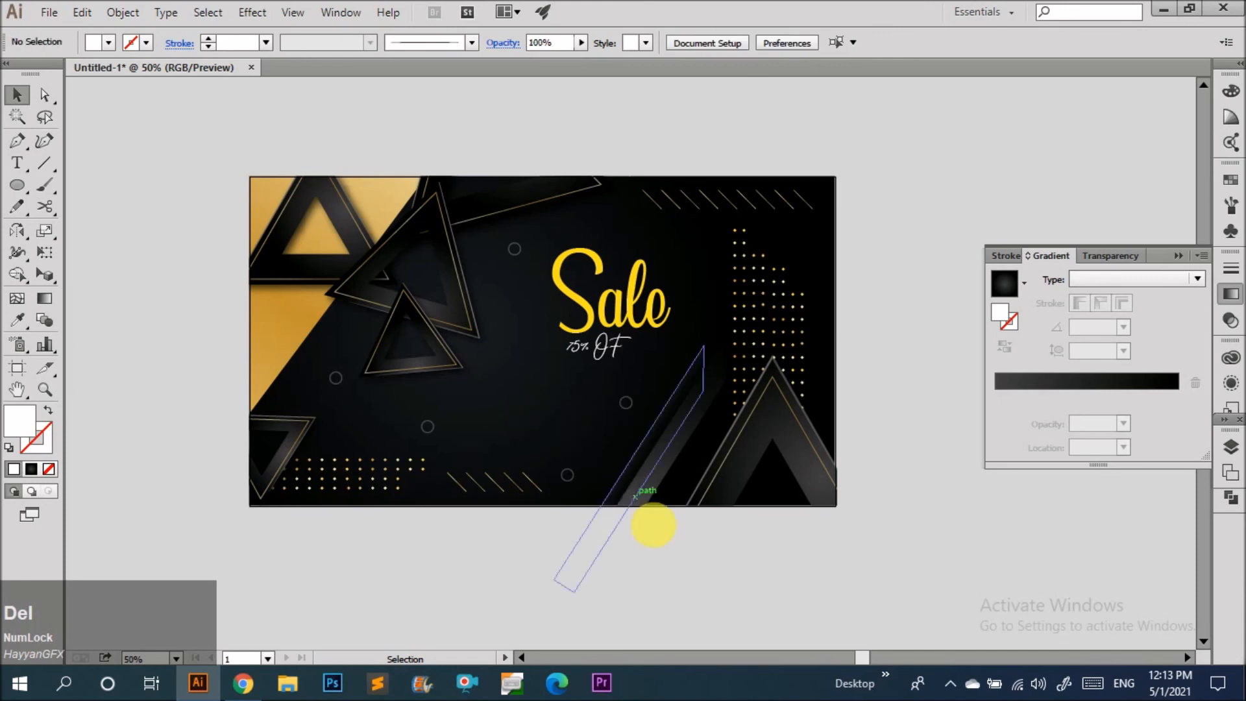
{"action": "scroll", "coordinate": [562, 475], "scroll_direction": "down", "scroll_amount": 1}
{"action": "scroll", "coordinate": [572, 435], "scroll_direction": "up", "scroll_amount": 2}
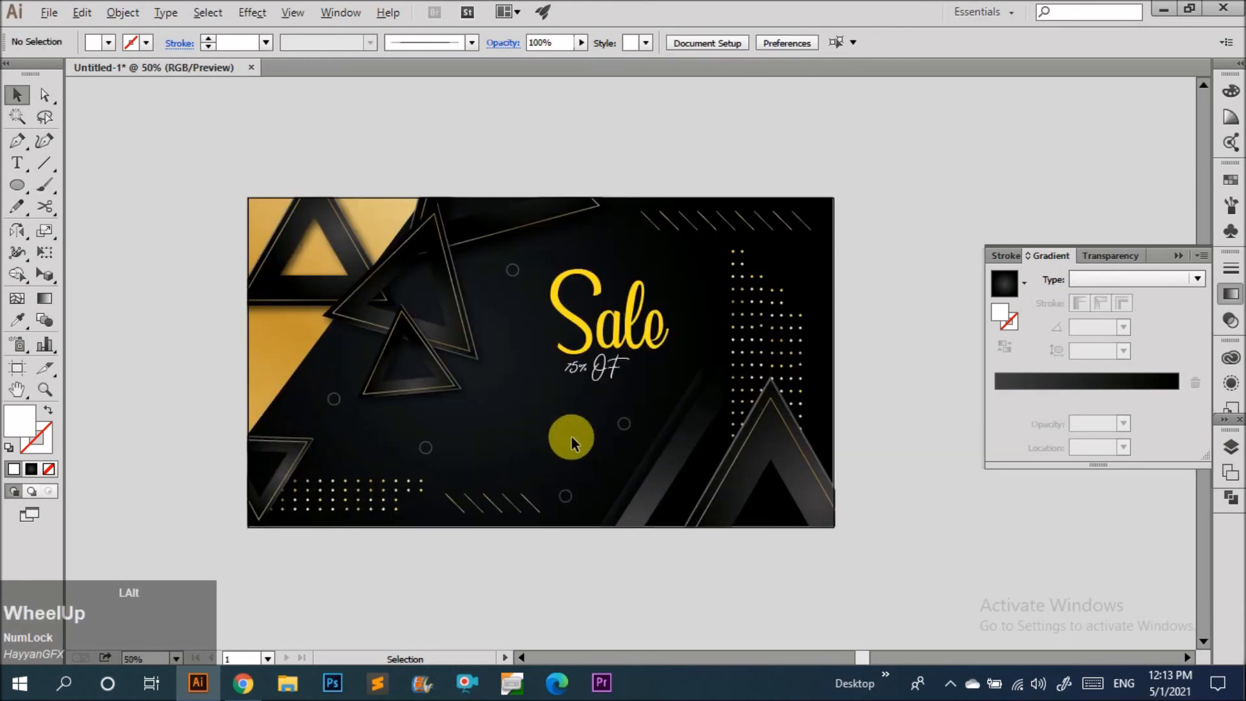
Draw a small narrow triangle with the Pen tool below the Sale text.
{"action": "left_click", "coordinate": [17, 141]}
{"action": "scroll", "coordinate": [465, 417], "scroll_direction": "up", "scroll_amount": 2}
{"action": "left_click_drag", "start_coordinate": [361, 395], "coordinate": [350, 486]}
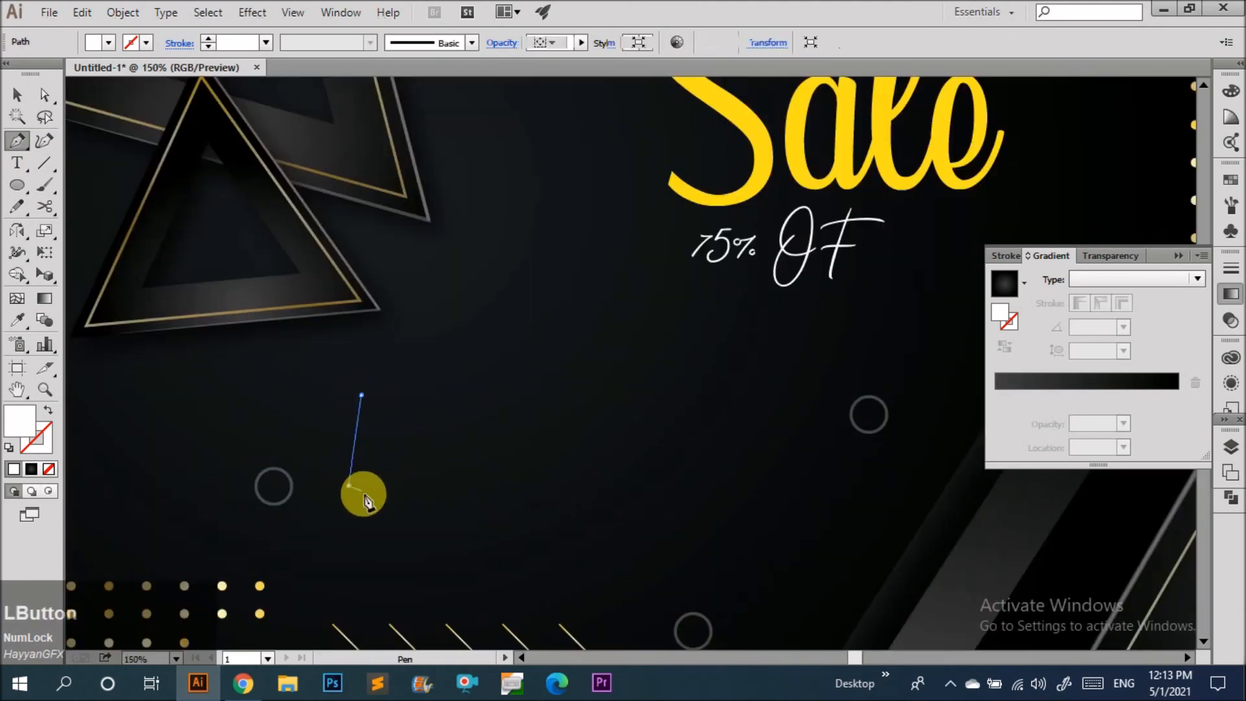
{"action": "left_click", "coordinate": [350, 485]}
{"action": "left_click", "coordinate": [407, 501]}
{"action": "left_click", "coordinate": [361, 396]}
{"action": "key", "text": "v"}
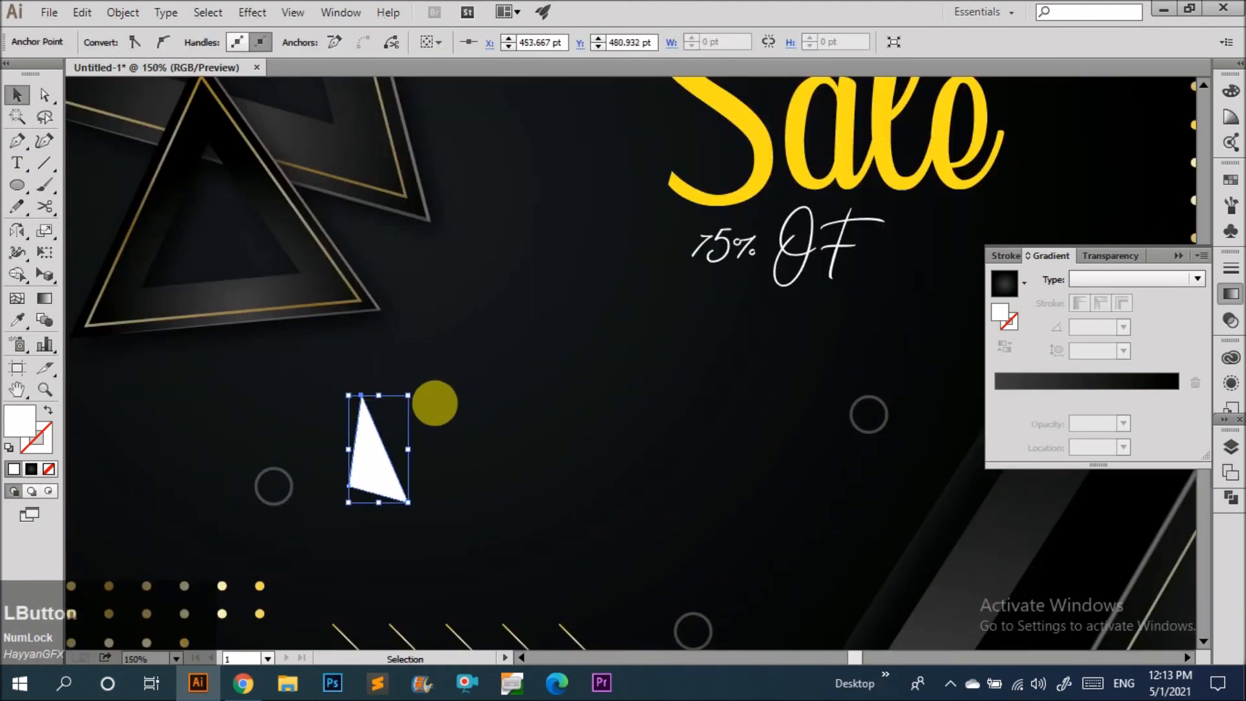
Give the triangle no fill and a 1 pt stroke, then expand its stroke.
{"action": "left_click", "coordinate": [435, 402]}
{"action": "left_click", "coordinate": [377, 465]}
{"action": "key", "text": "slash"}
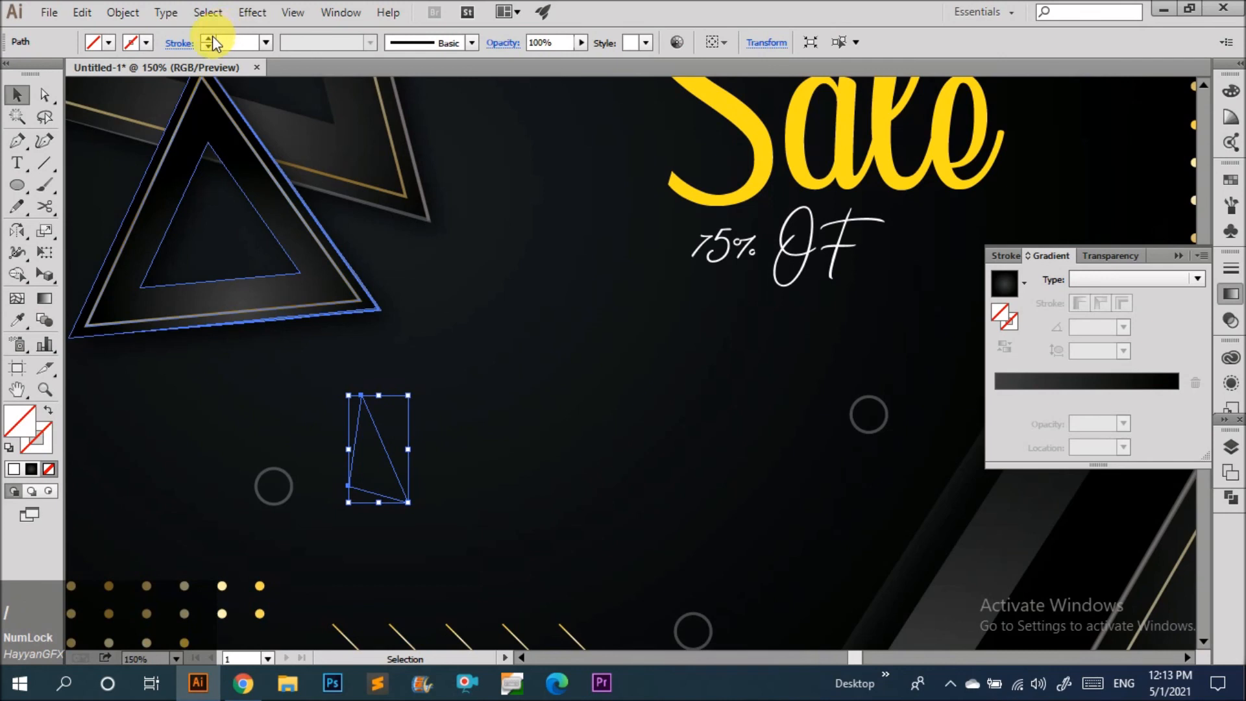
{"action": "left_click", "coordinate": [212, 37]}
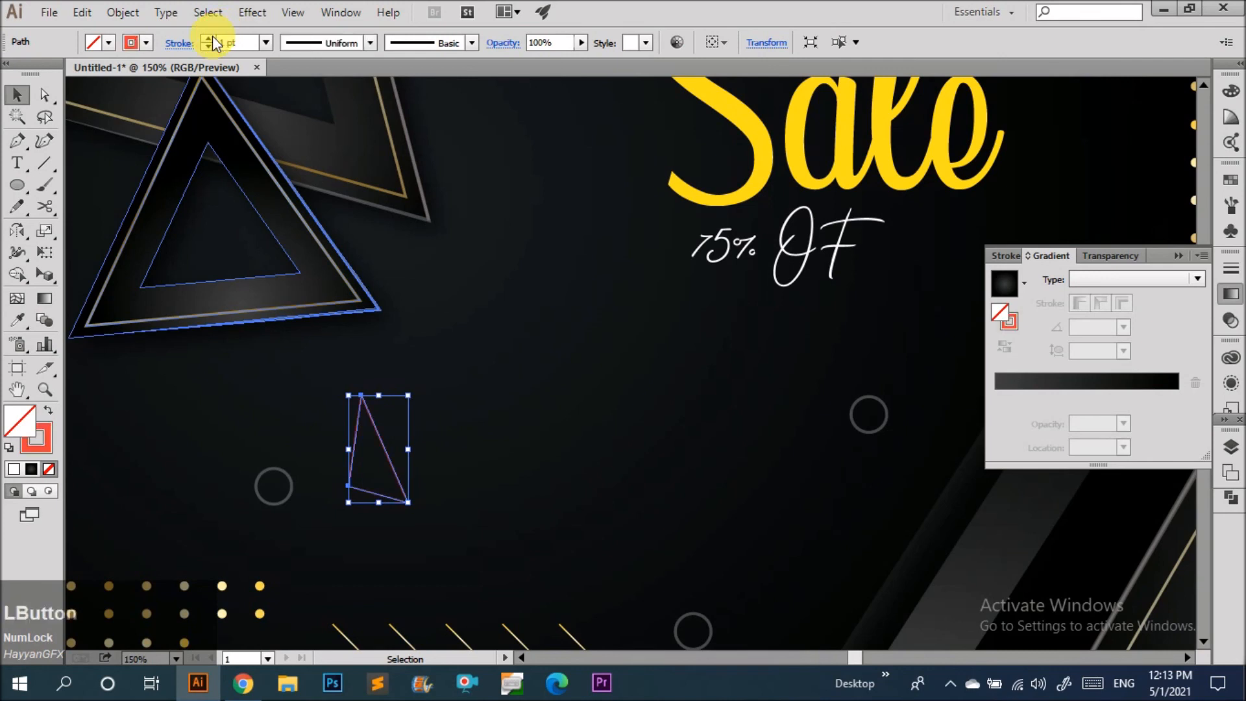
{"action": "left_click", "coordinate": [121, 21]}
{"action": "left_click", "coordinate": [198, 208]}
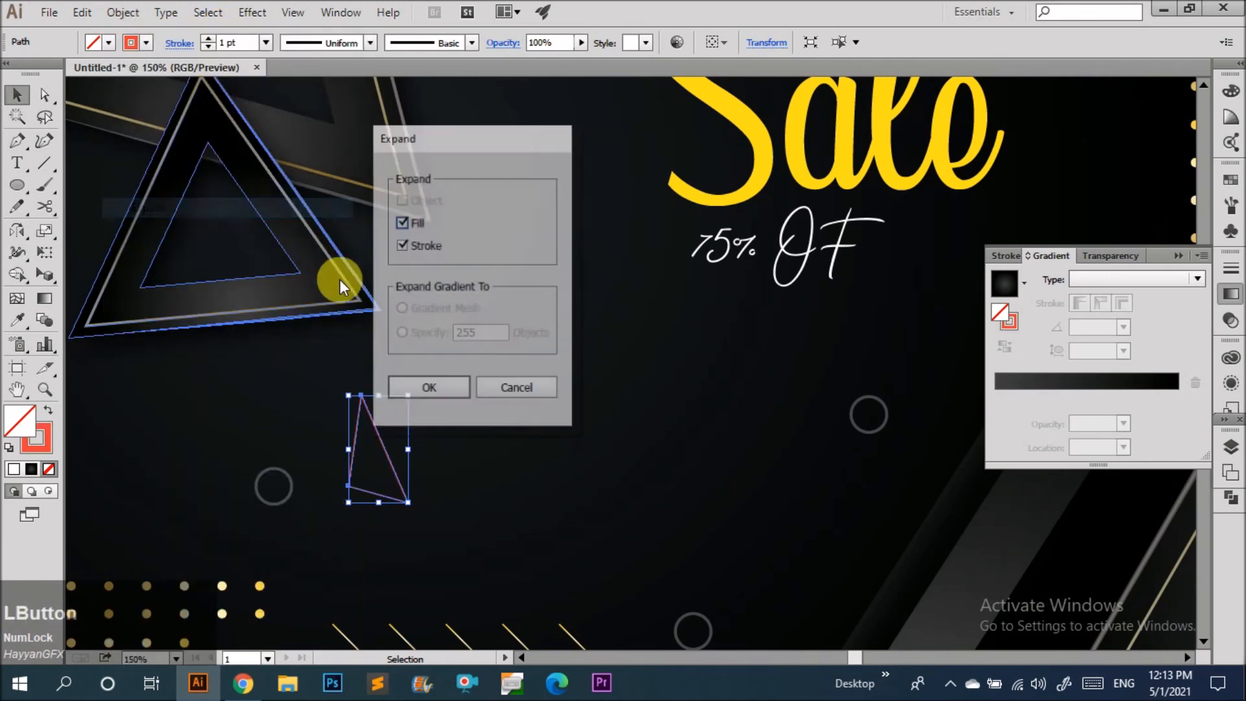
{"action": "left_click", "coordinate": [425, 390]}
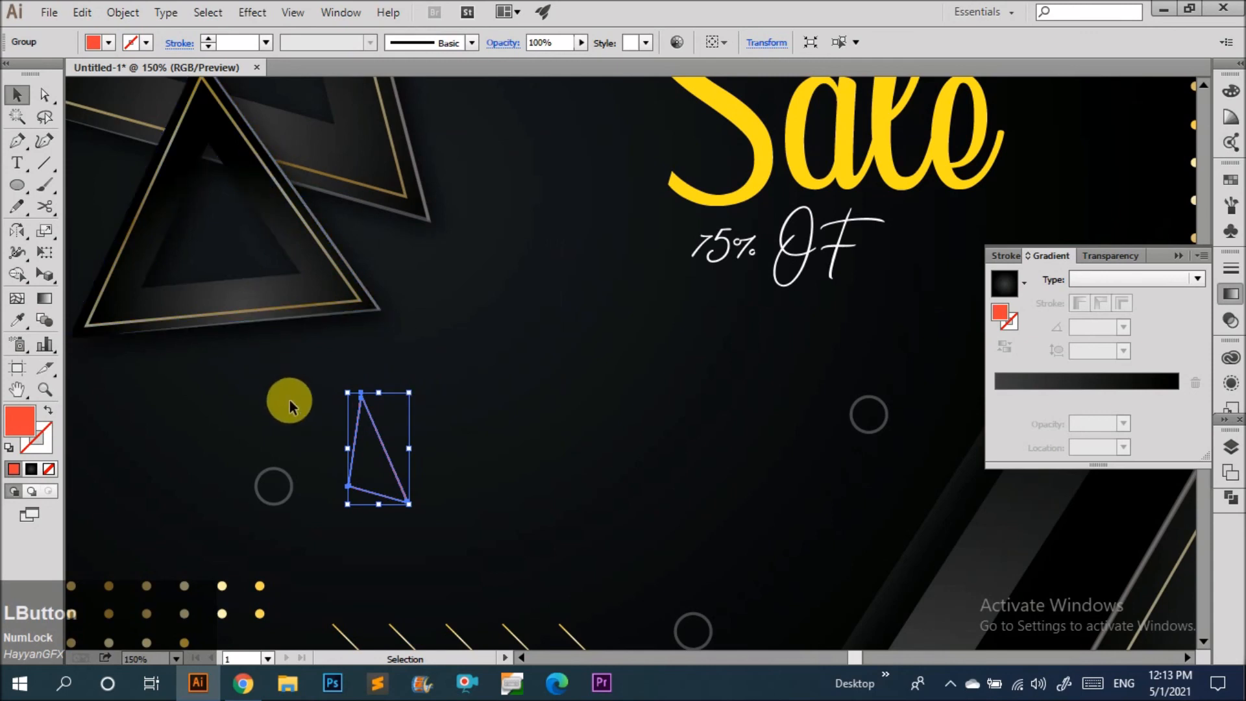
Apply the ring's white fill to the expanded triangle with the Eyedropper.
{"action": "scroll", "coordinate": [289, 422], "scroll_direction": "down", "scroll_amount": 1}
{"action": "key", "text": "i"}
{"action": "left_click", "coordinate": [293, 481]}
{"action": "key", "text": "v"}
{"action": "left_click", "coordinate": [301, 372]}
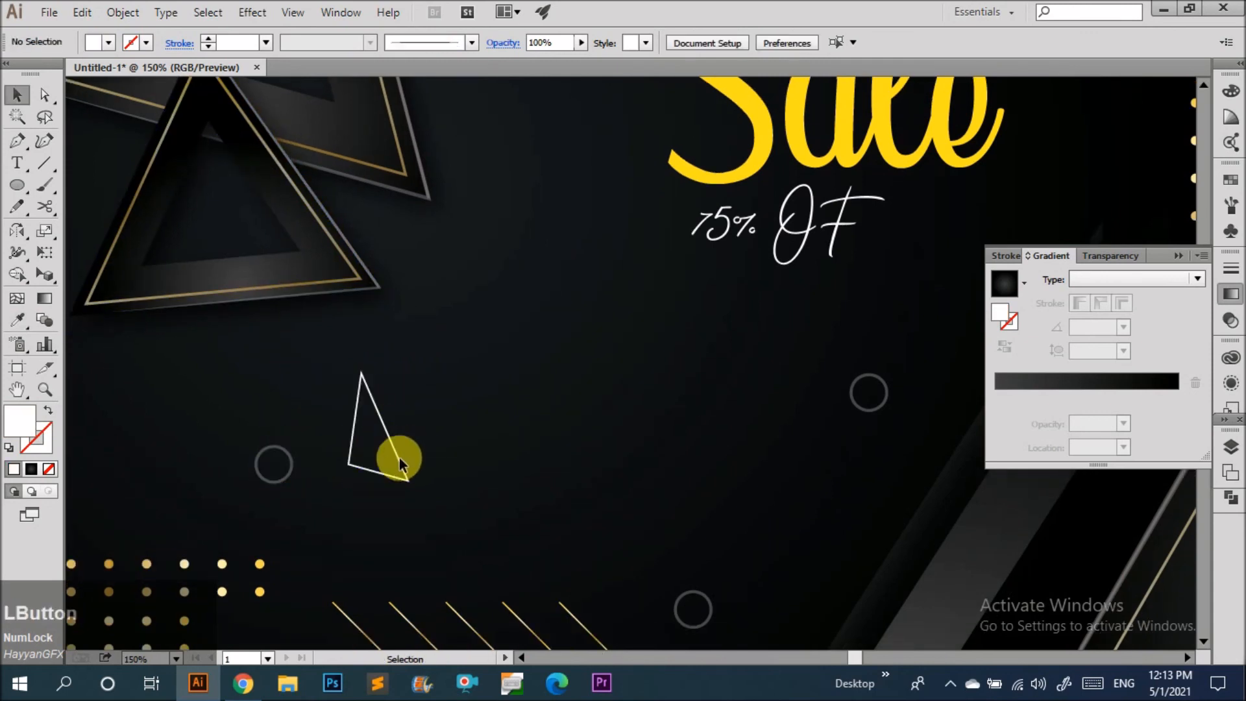
{"action": "left_click", "coordinate": [376, 467]}
Set the triangle's opacity to 26%.
{"action": "left_click", "coordinate": [292, 468]}
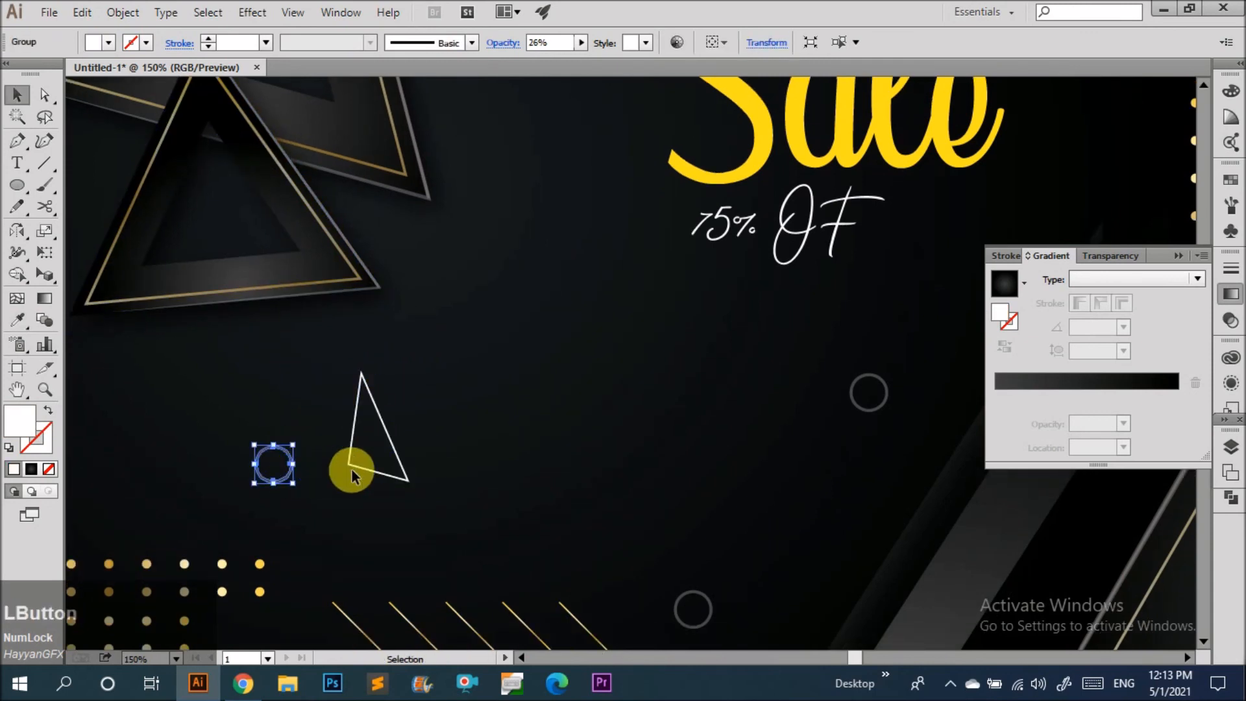
{"action": "left_click", "coordinate": [408, 481]}
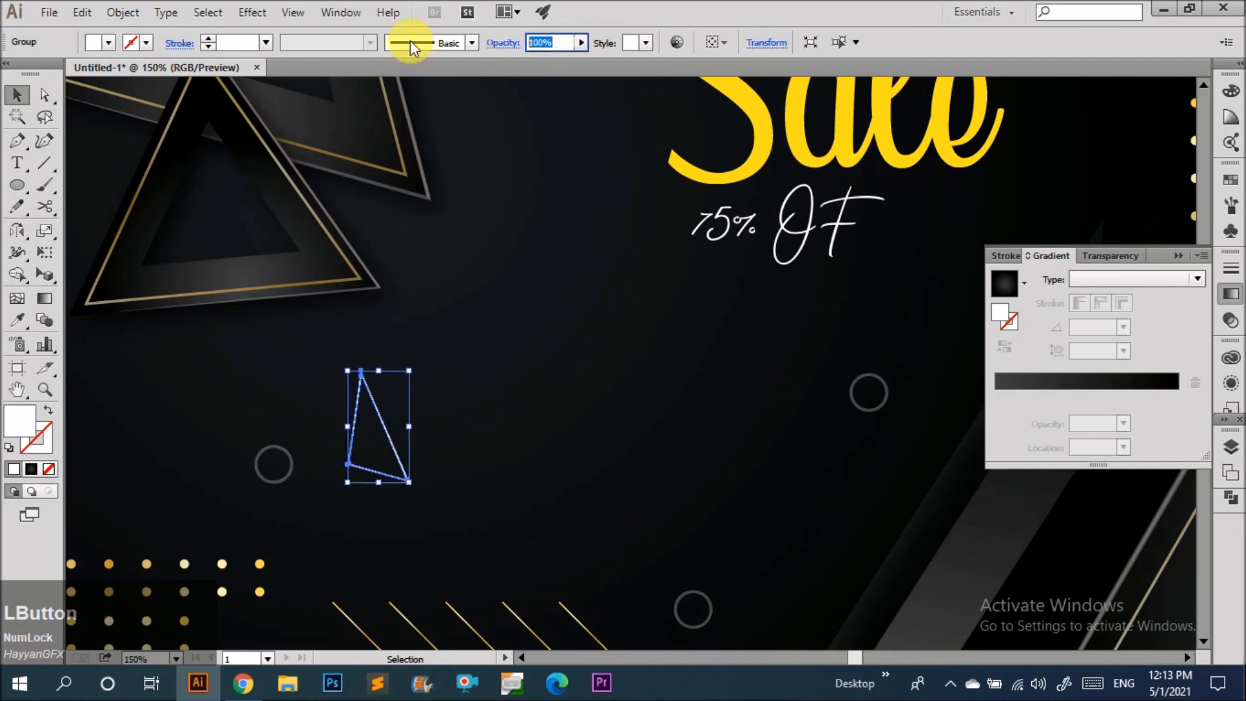
{"action": "type", "text": "26"}
{"action": "key", "text": "Return"}
{"action": "key", "text": "v"}
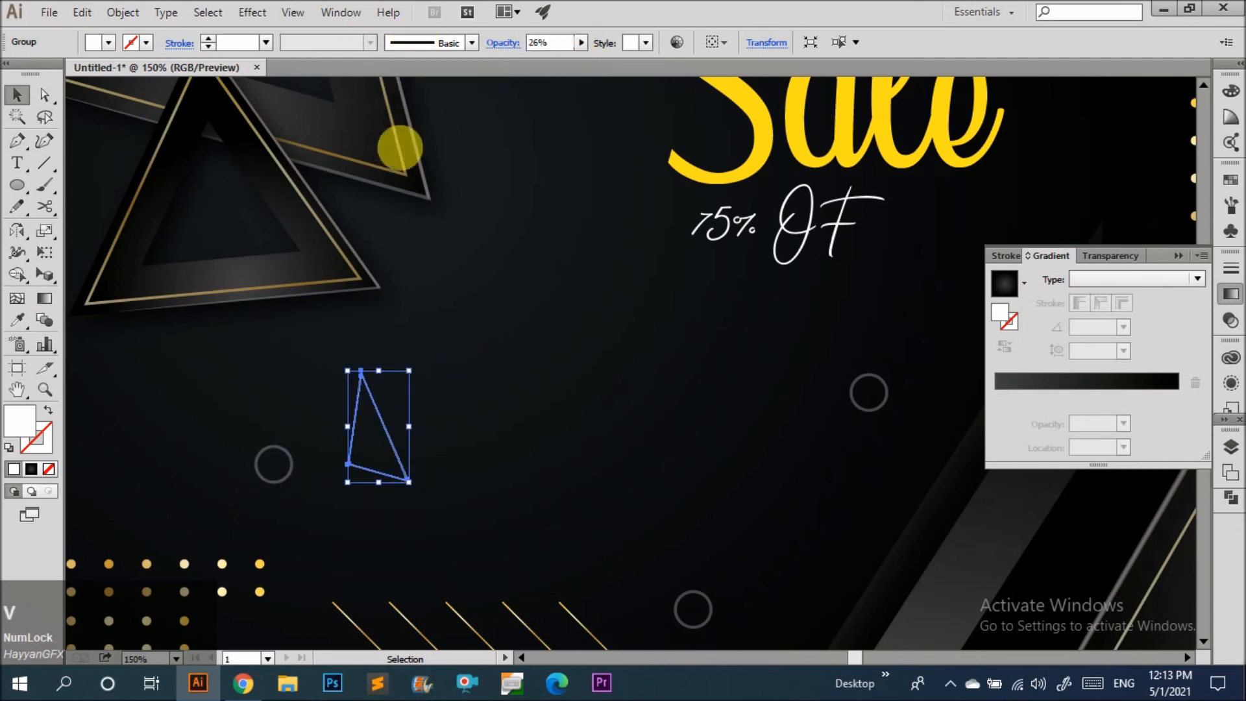
Duplicate the small triangle up to the right of the Sale text.
{"action": "left_click", "coordinate": [366, 429]}
{"action": "left_click", "coordinate": [402, 460]}
{"action": "scroll", "coordinate": [434, 397], "scroll_direction": "down", "scroll_amount": 3}
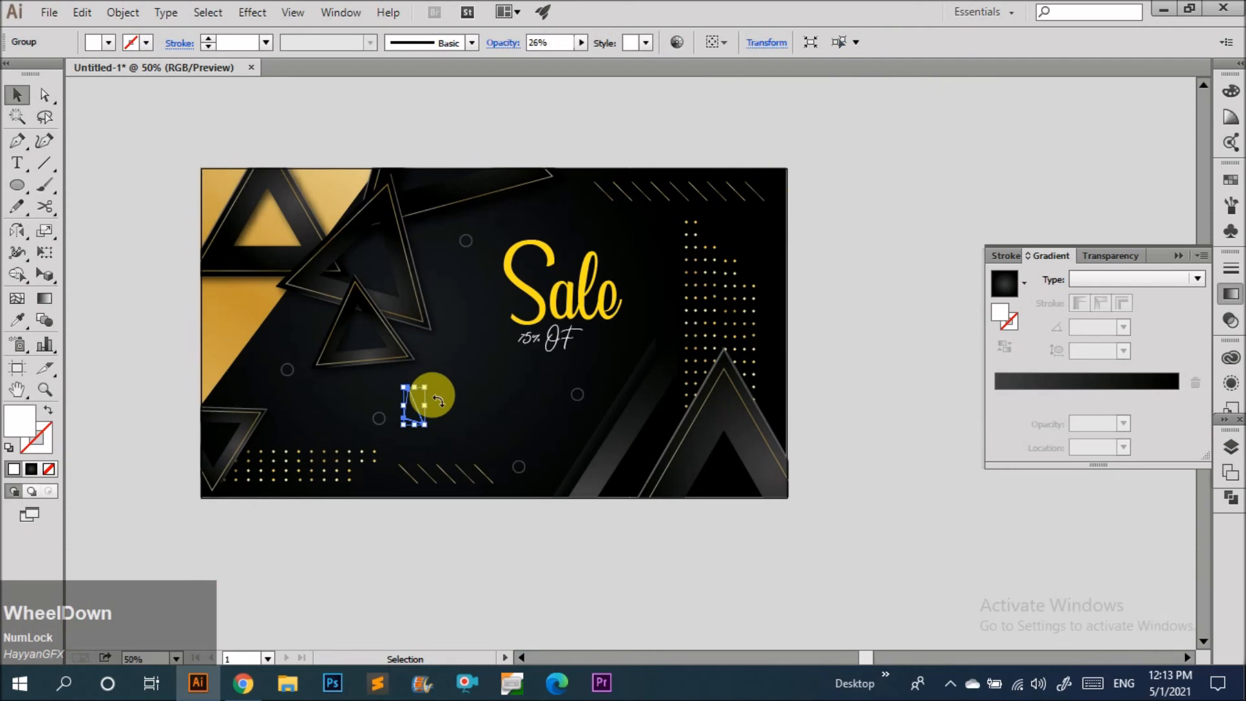
{"action": "left_click_drag", "start_coordinate": [415, 404], "coordinate": [672, 295]}
{"action": "scroll", "coordinate": [638, 239], "scroll_direction": "up", "scroll_amount": 2}
{"action": "left_click", "coordinate": [946, 172]}
Shift the lower small triangle slightly to the right.
{"action": "scroll", "coordinate": [620, 159], "scroll_direction": "down", "scroll_amount": 3}
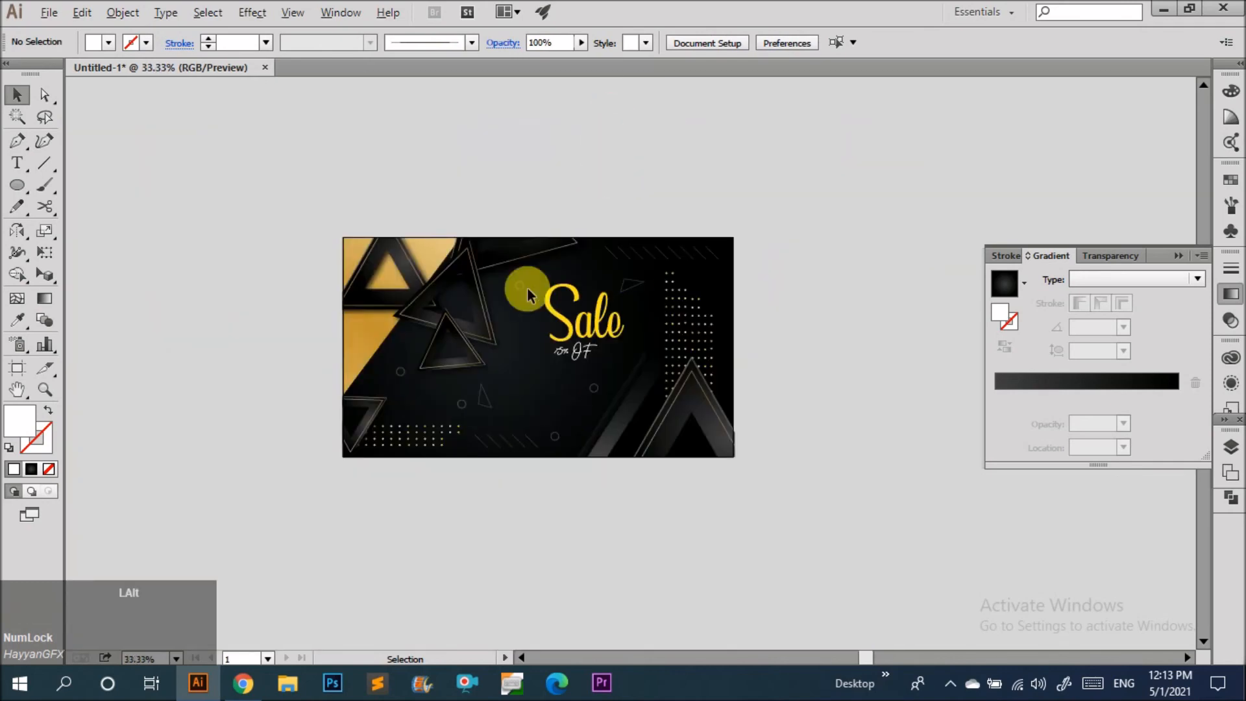
{"action": "scroll", "coordinate": [527, 287], "scroll_direction": "up", "scroll_amount": 1}
{"action": "left_click_drag", "start_coordinate": [521, 417], "coordinate": [530, 418]}
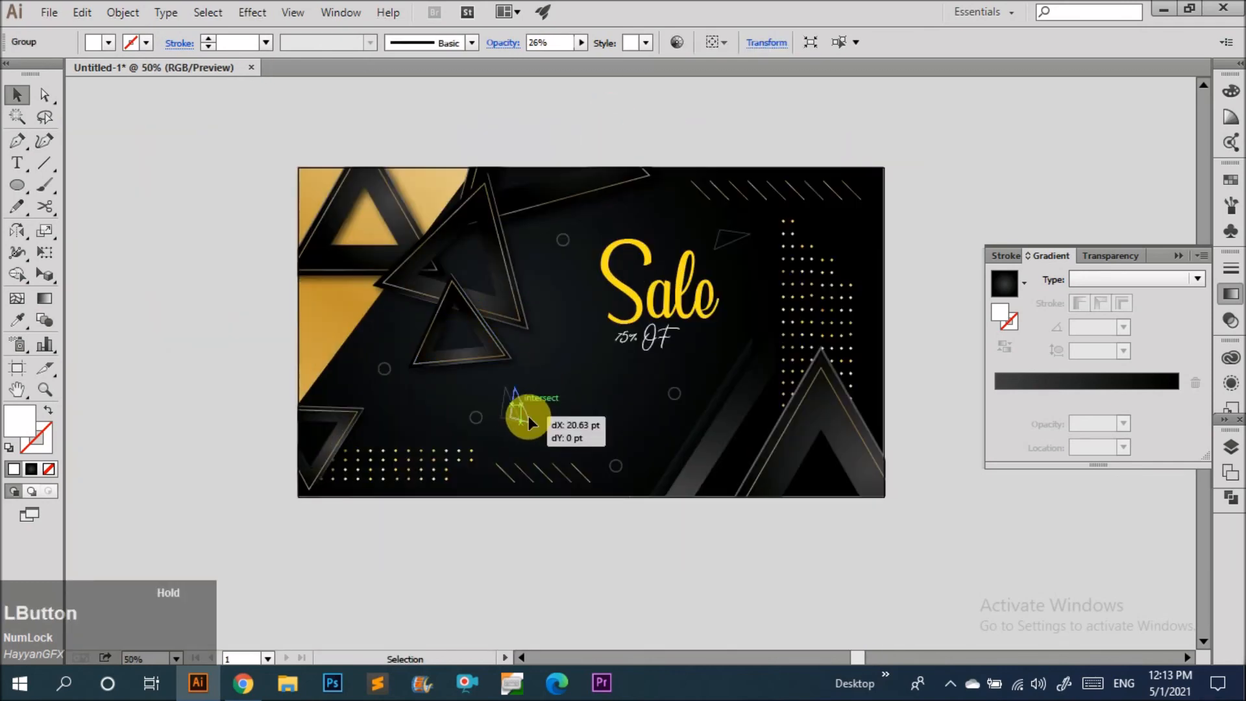
{"action": "scroll", "coordinate": [529, 416], "scroll_direction": "down", "scroll_amount": 1}
{"action": "left_click", "coordinate": [917, 290]}
{"action": "scroll", "coordinate": [630, 360], "scroll_direction": "up", "scroll_amount": 2}
{"action": "left_click_drag", "start_coordinate": [601, 363], "coordinate": [600, 366]}
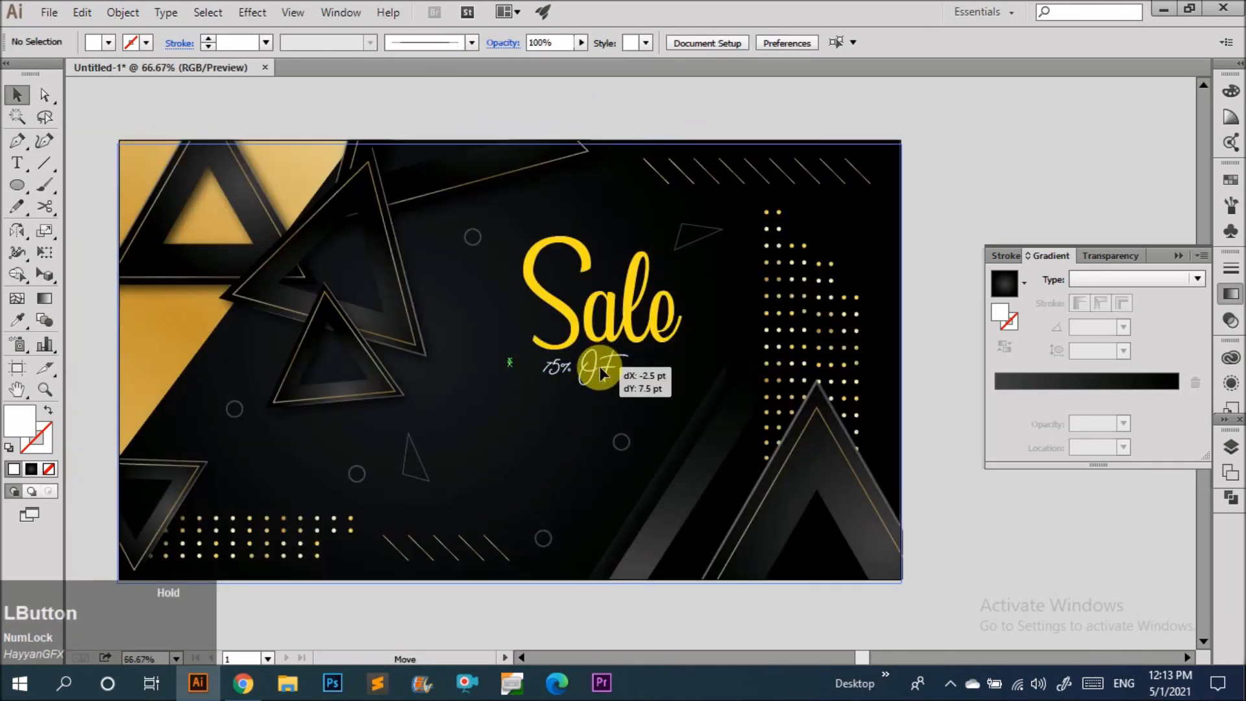
{"action": "key", "text": "ctrl+z"}
{"action": "scroll", "coordinate": [793, 195], "scroll_direction": "down", "scroll_amount": 2}
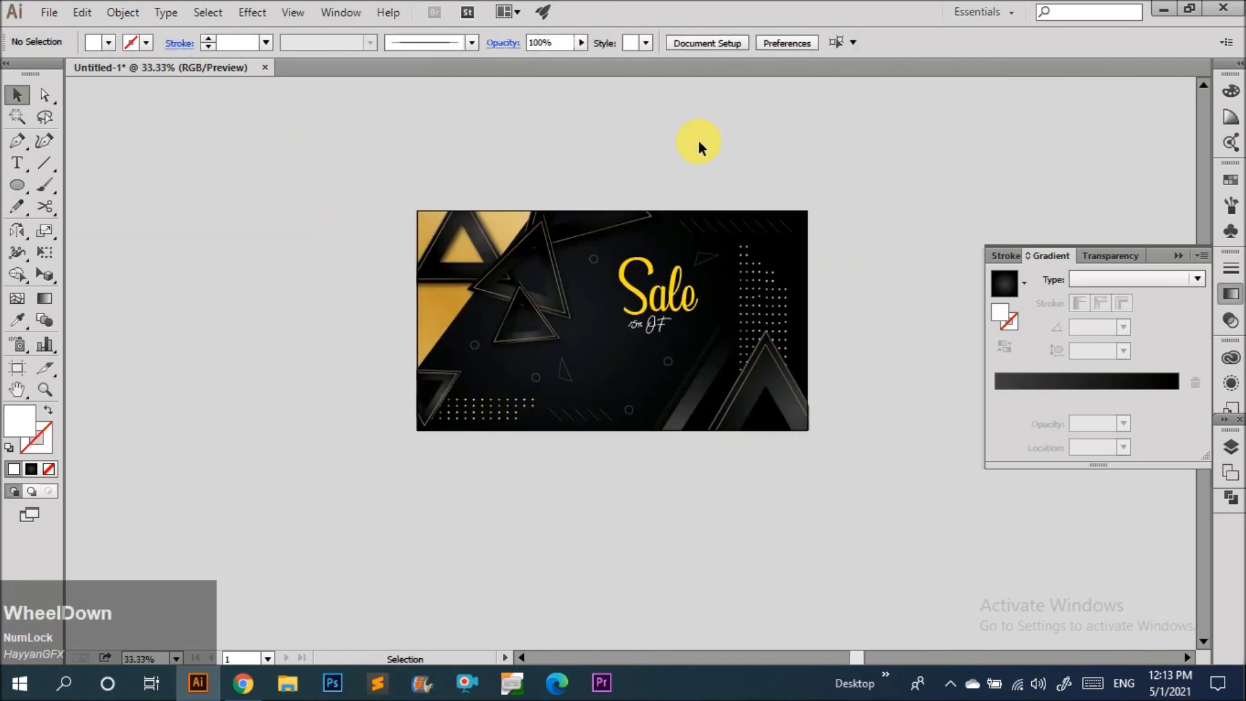
Deselect everything and view the whole finished sale banner.
{"action": "left_click", "coordinate": [698, 139]}
{"action": "scroll", "coordinate": [686, 276], "scroll_direction": "up", "scroll_amount": 1}
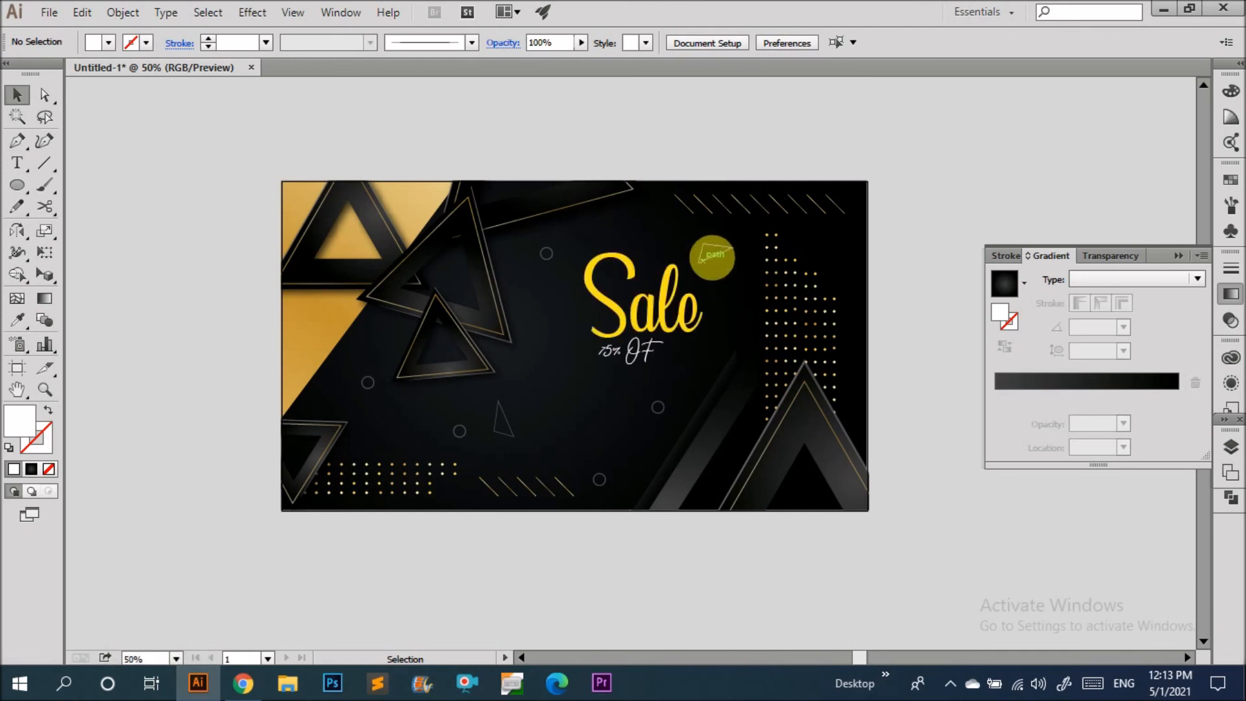
{"action": "left_click", "coordinate": [949, 682]}
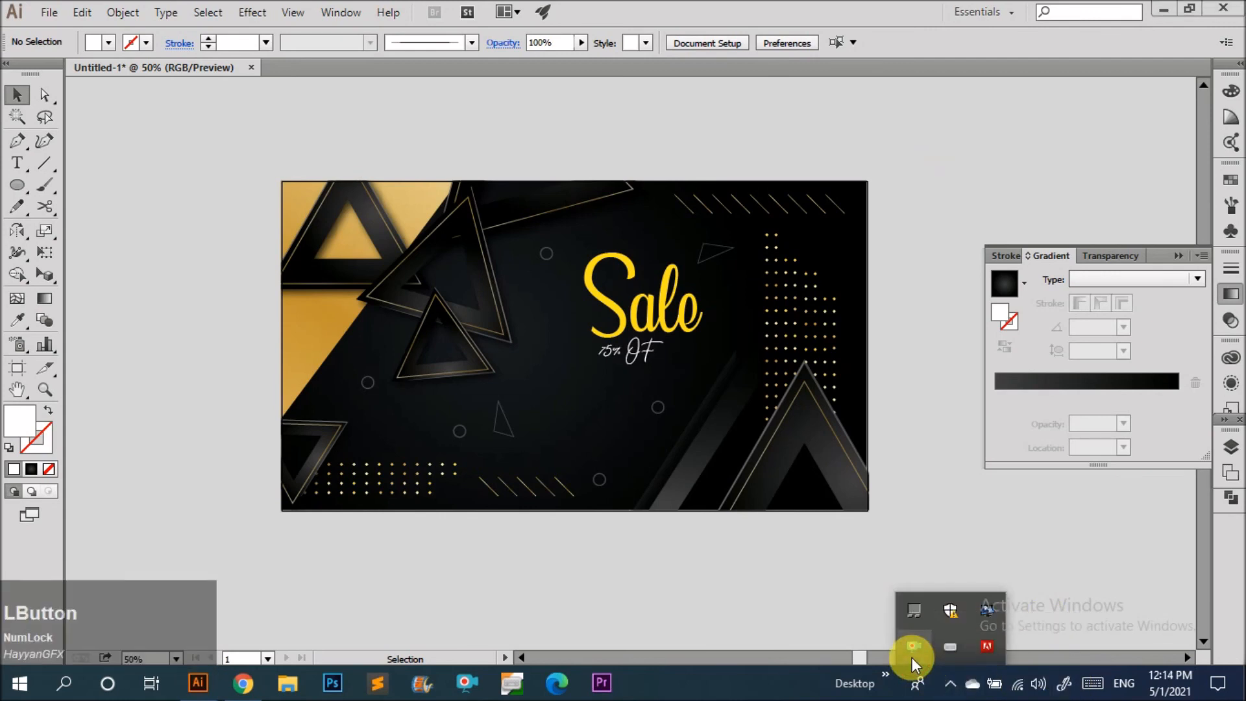
{"action": "left_click", "coordinate": [913, 659]}
{"action": "left_click", "coordinate": [741, 534]}
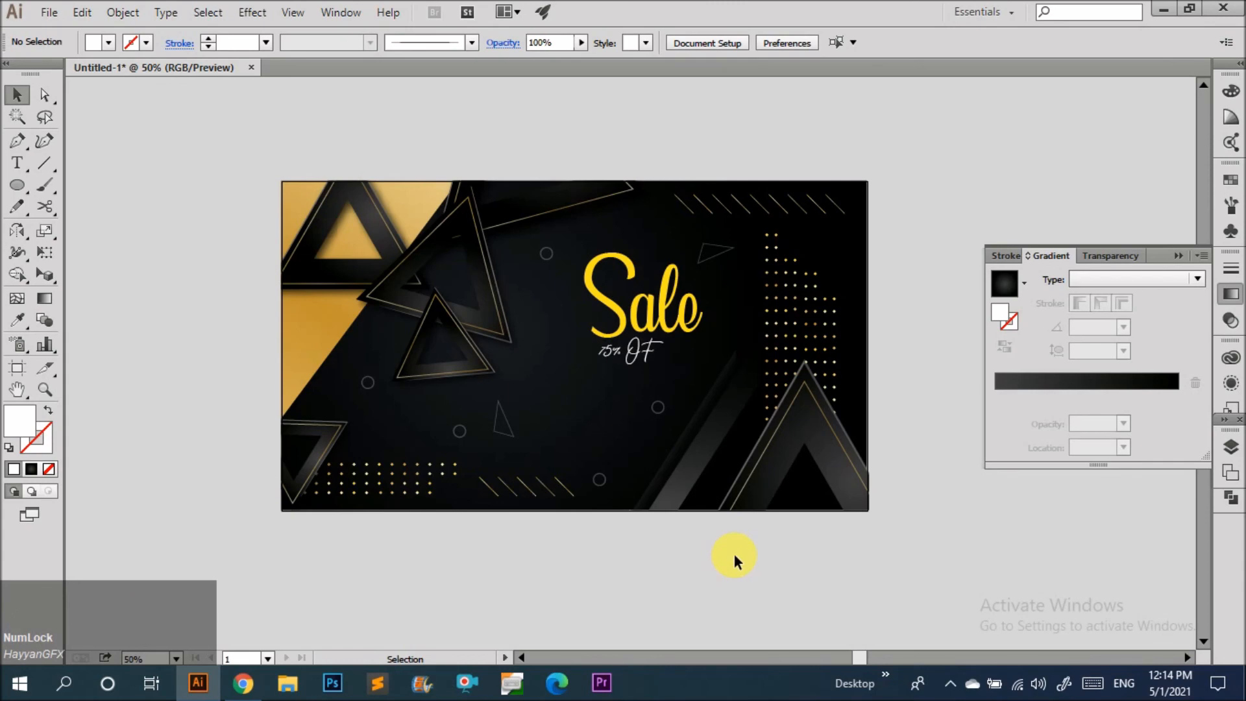
{"action": "key", "text": "alt+e"}
{"action": "key", "text": "ctrl+alt"}
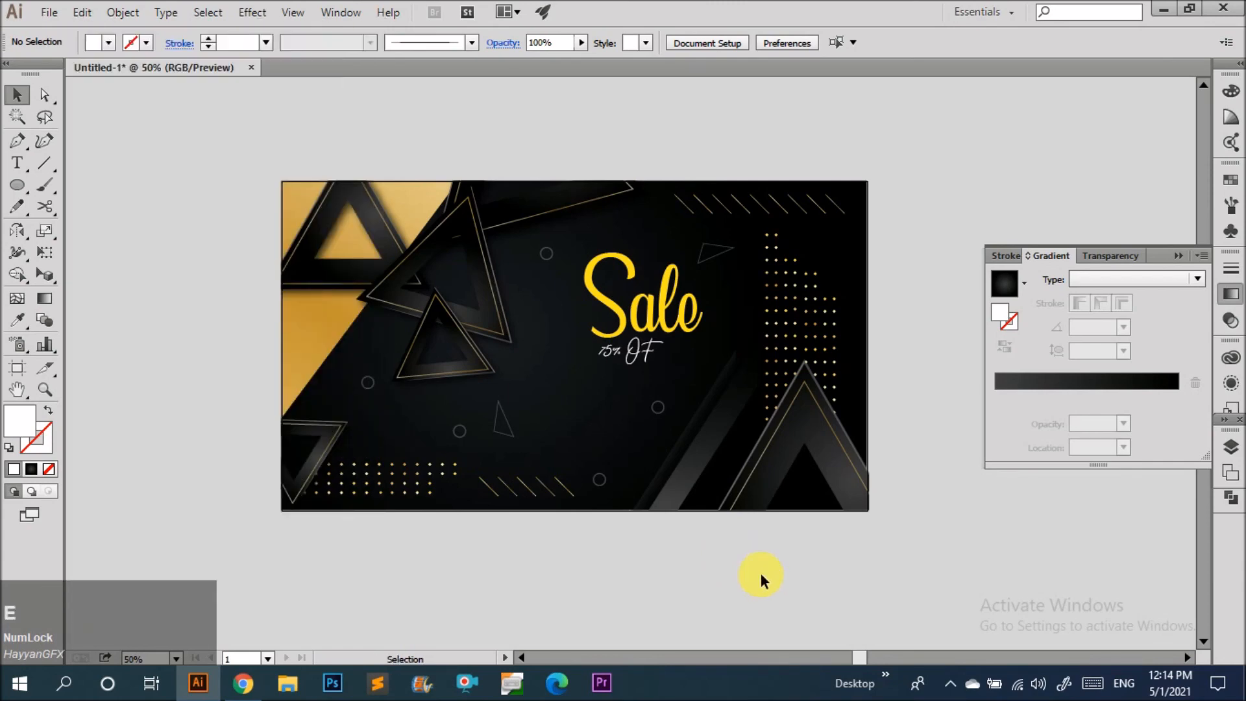
{"action": "key", "text": "super+d"}
{"action": "left_click", "coordinate": [1102, 491]}
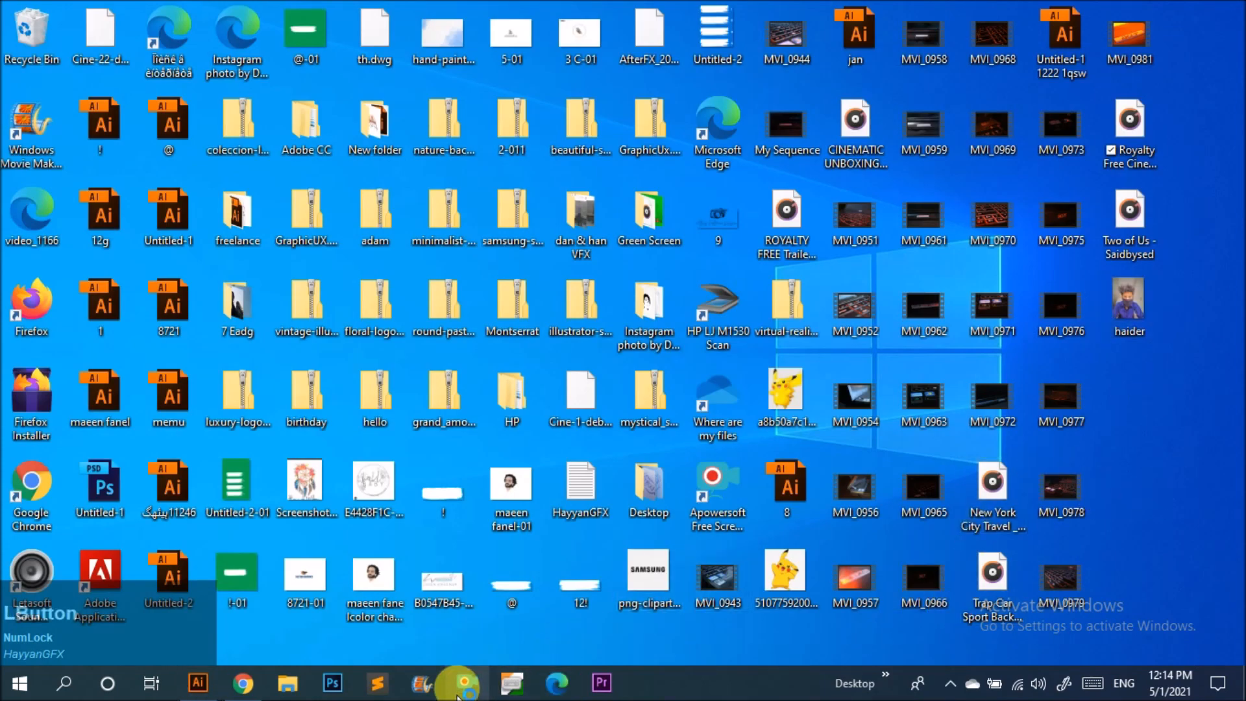
{"action": "left_click", "coordinate": [198, 683]}
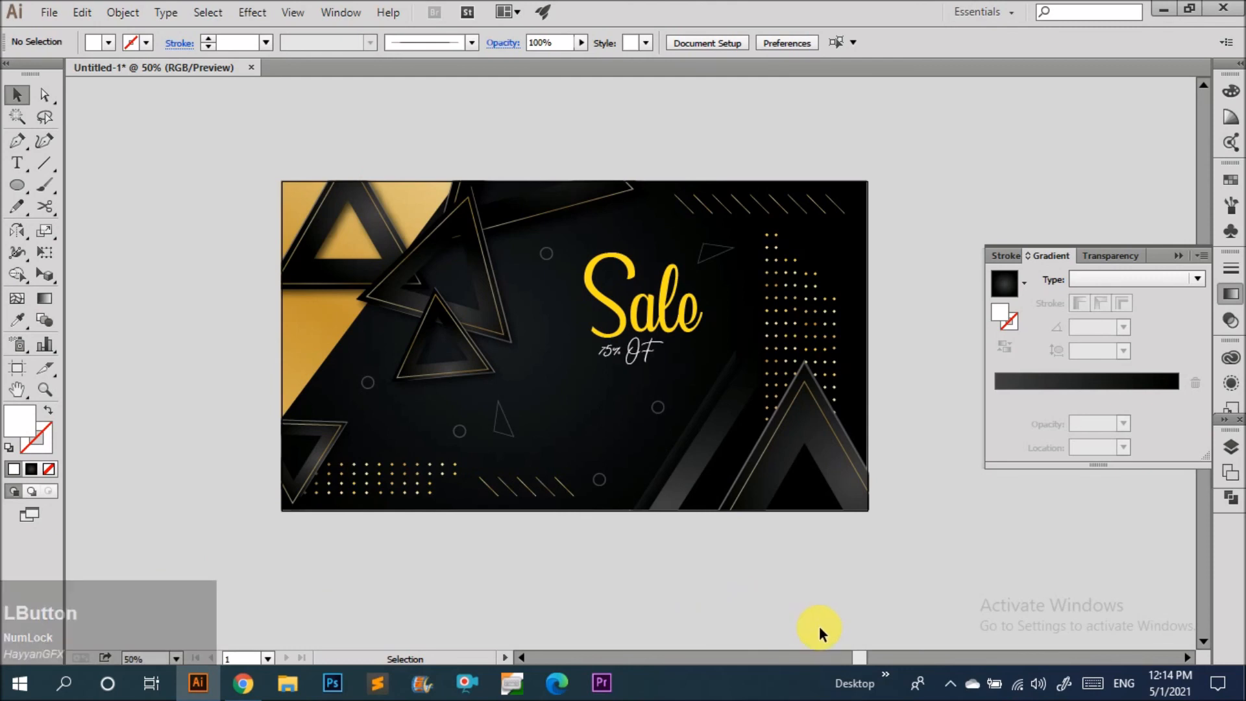
{"action": "left_click", "coordinate": [951, 684]}
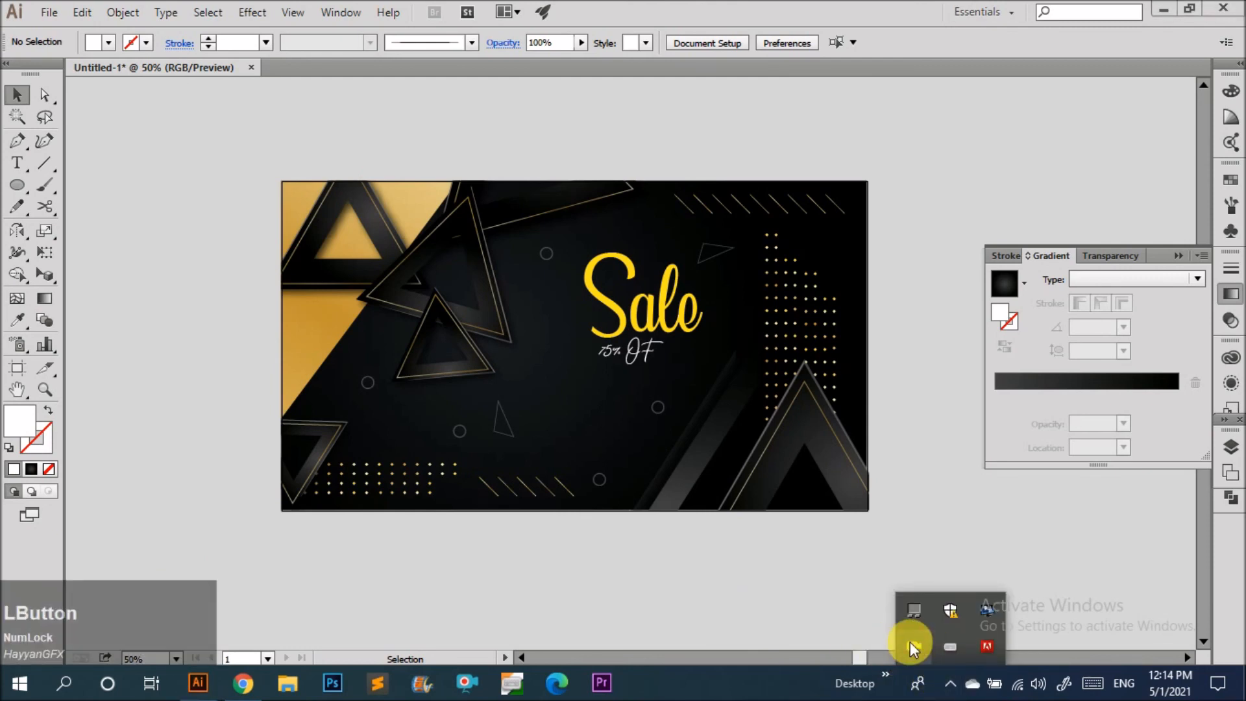
{"action": "right_click", "coordinate": [909, 652]}
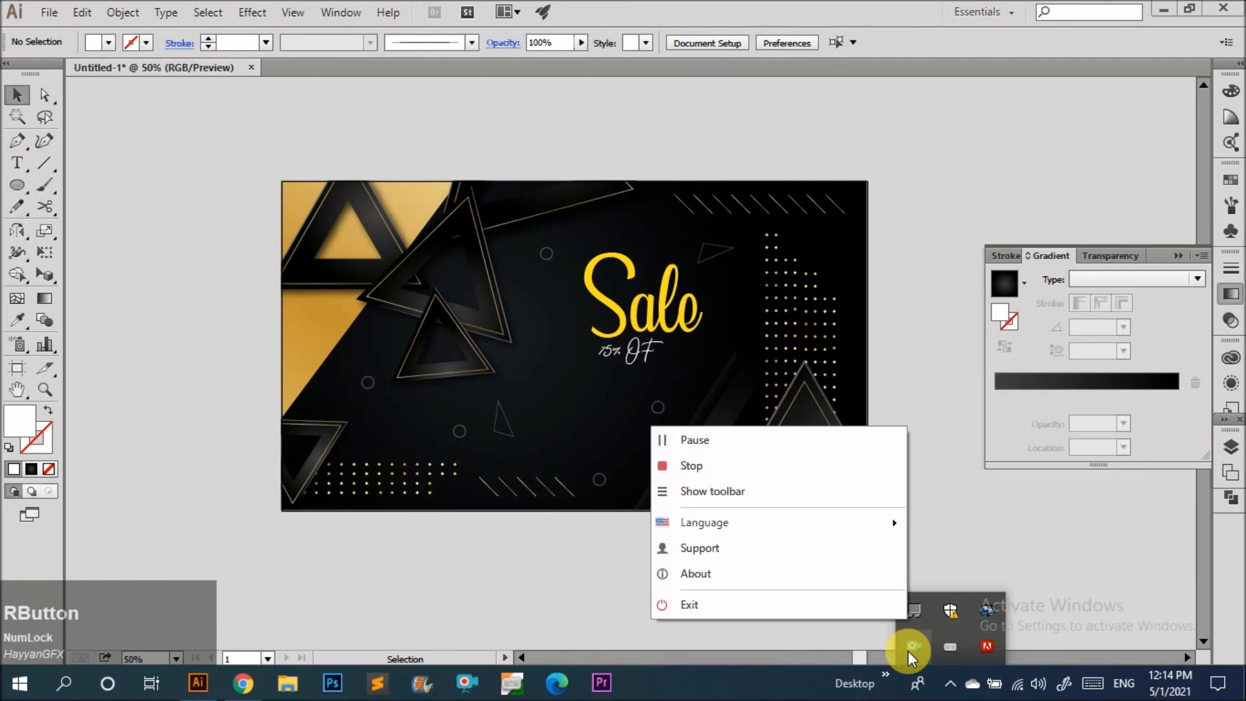
{"action": "left_click", "coordinate": [731, 492]}
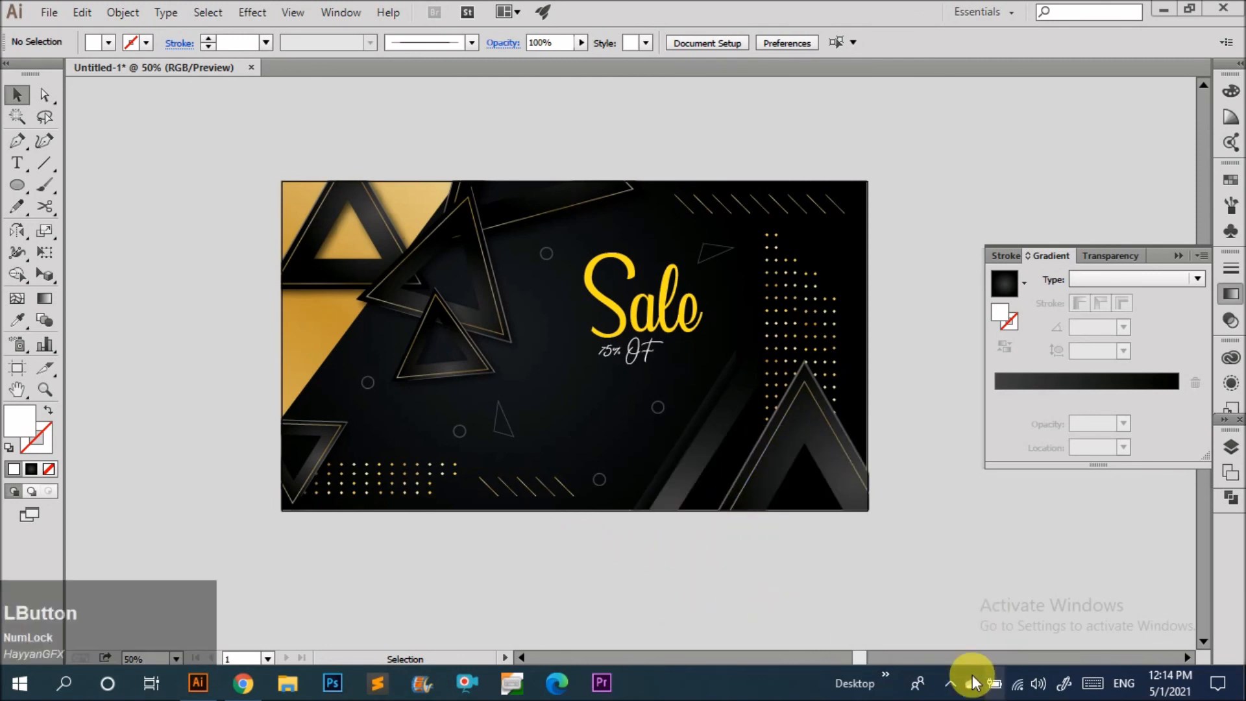
{"action": "left_click", "coordinate": [950, 681]}
{"action": "right_click", "coordinate": [924, 657]}
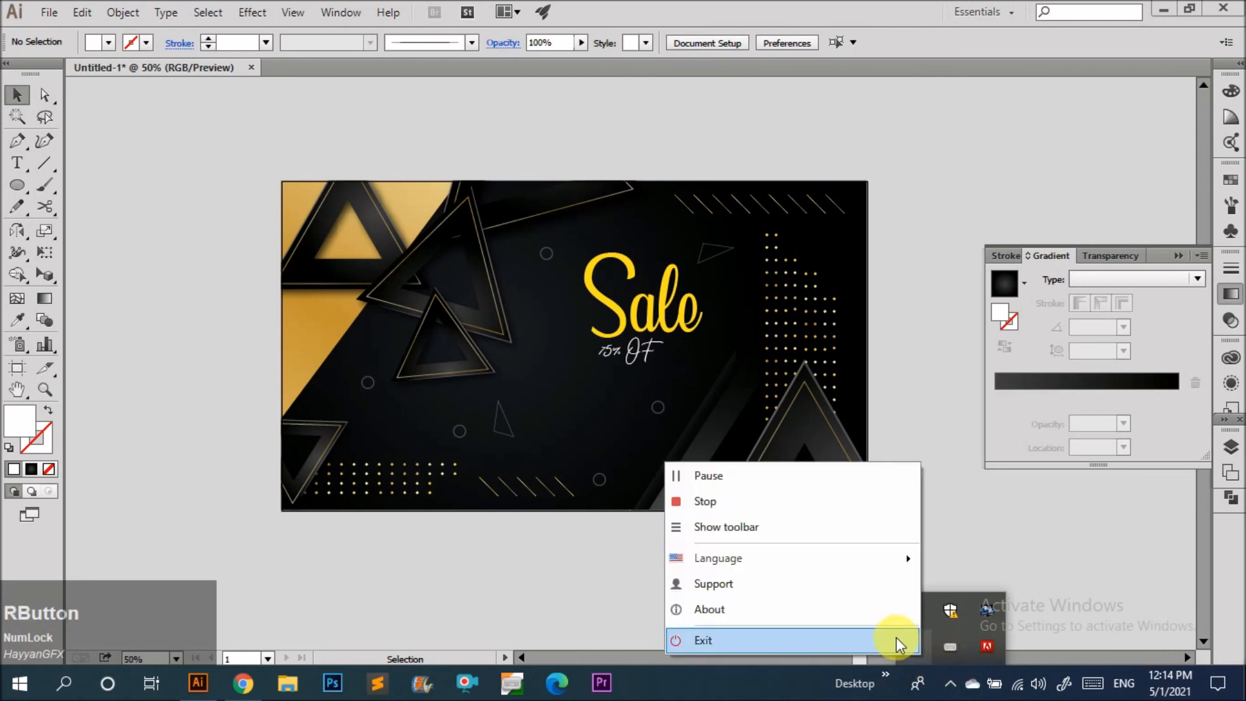